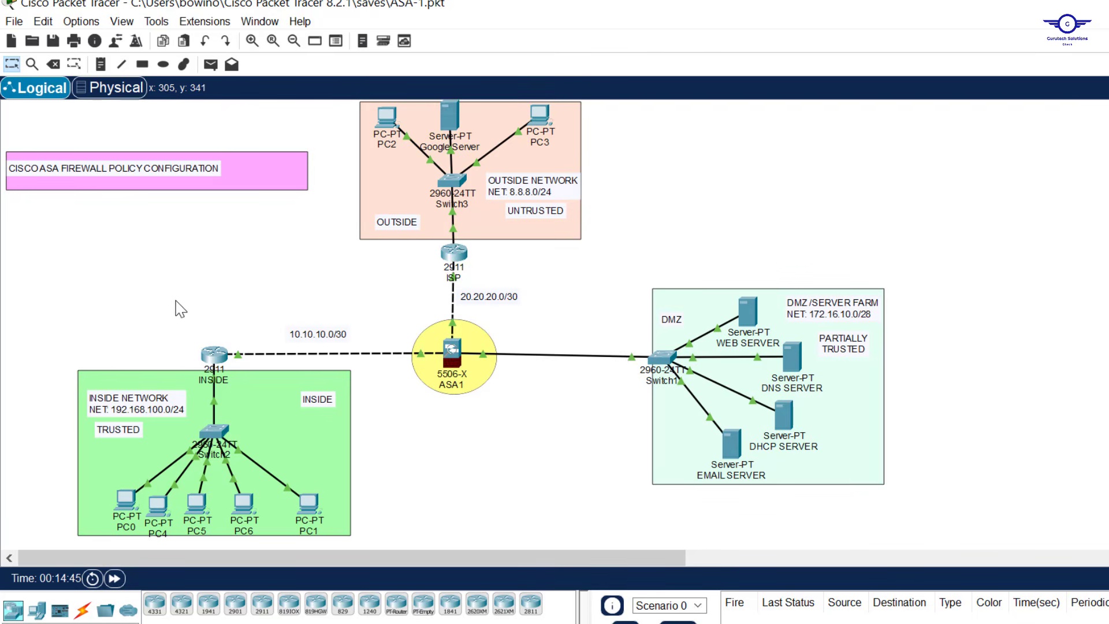
Step: Examine the firewall topology: the INSIDE, OUTSIDE and DMZ links around ASA1, the ISP router and the inside network
{"action": "left_click_drag", "start_coordinate": [169, 301], "coordinate": [542, 347]}
{"action": "left_click", "coordinate": [481, 407]}
{"action": "left_click_drag", "start_coordinate": [394, 298], "coordinate": [542, 418]}
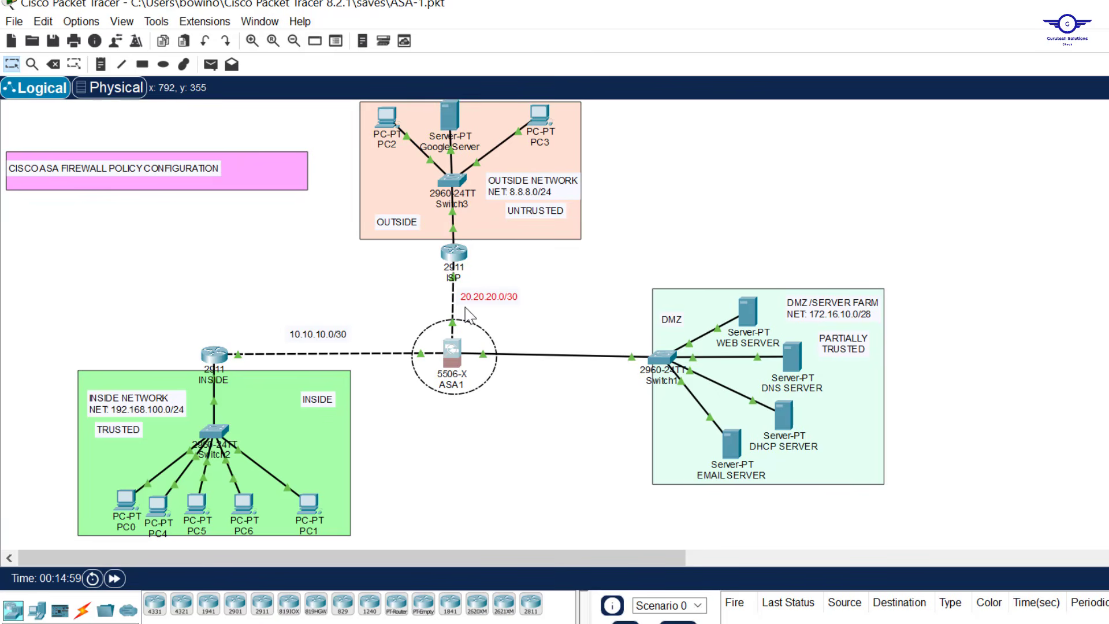
{"action": "left_click_drag", "start_coordinate": [387, 255], "coordinate": [523, 278]}
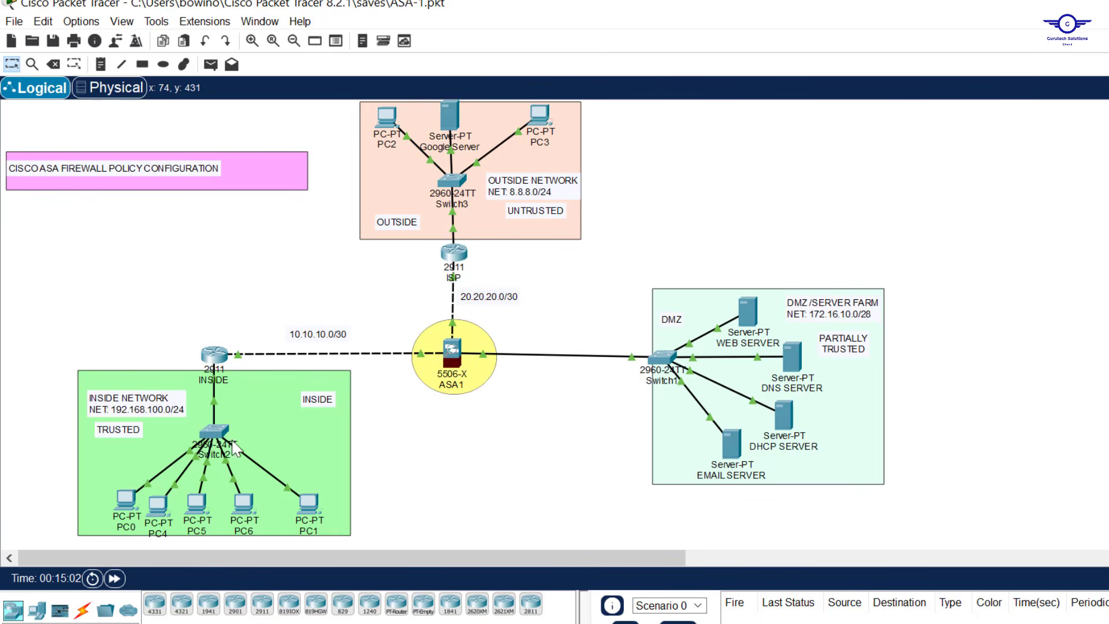
{"action": "left_click_drag", "start_coordinate": [46, 354], "coordinate": [377, 544]}
{"action": "left_click", "coordinate": [490, 510]}
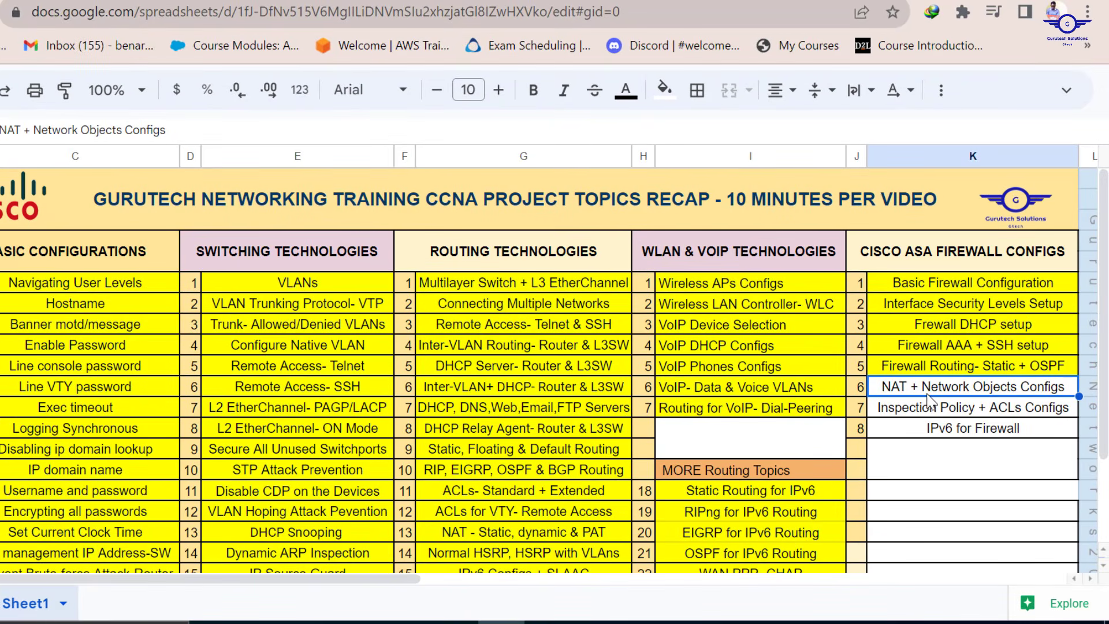
Step: Highlight the topics "NAT + Network Objects Configs" and "Inspection Policy + ACLs Configs" in the Google Sheets training list
{"action": "left_click", "coordinate": [918, 410]}
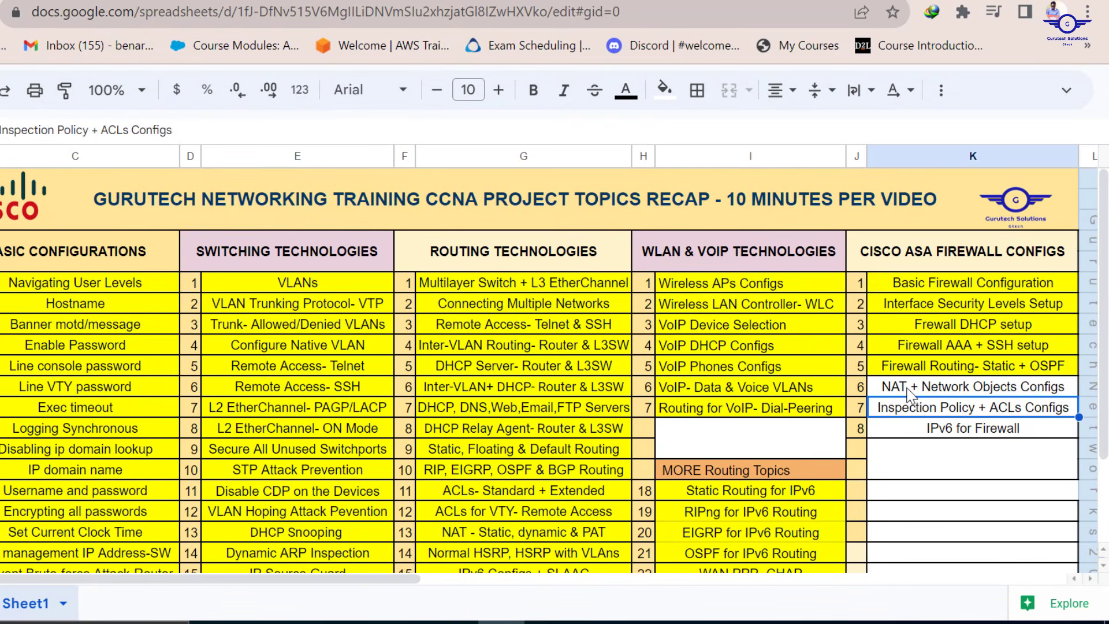
{"action": "left_click_drag", "start_coordinate": [907, 393], "coordinate": [962, 414]}
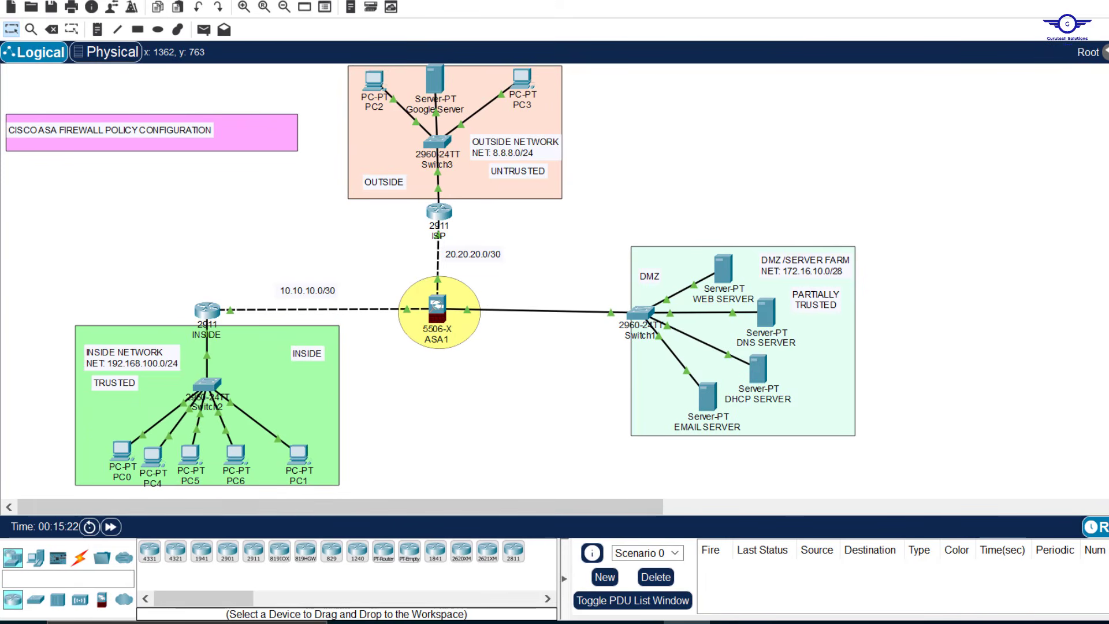
Step: Open config-guide.txt in Notepad, read the first item under BASIC FIREWALL POLICIES CONFIGS and return to the Packet Tracer topology
{"action": "mouse_move", "coordinate": [829, 622]}
{"action": "left_click", "coordinate": [832, 549]}
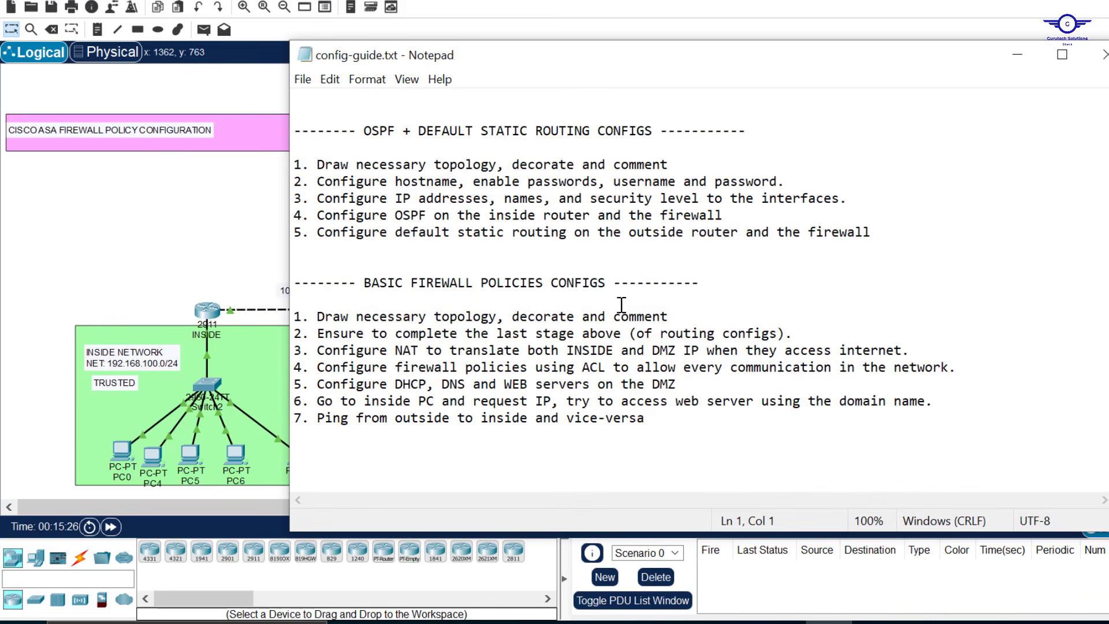
{"action": "left_click", "coordinate": [365, 282]}
{"action": "left_click_drag", "start_coordinate": [446, 287], "coordinate": [614, 277]}
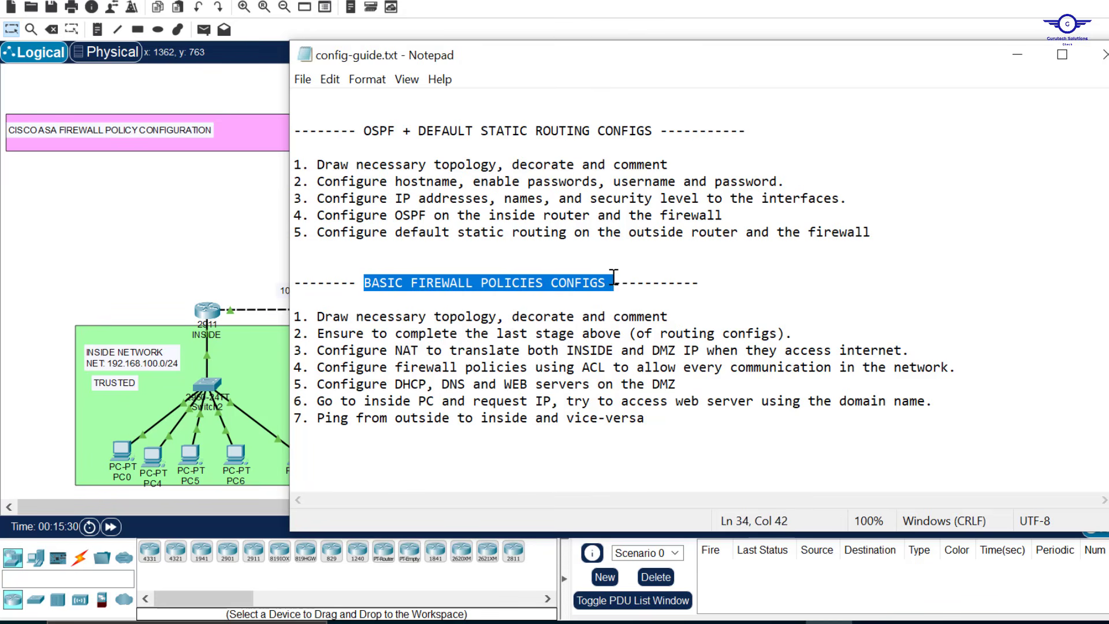
{"action": "left_click_drag", "start_coordinate": [687, 316], "coordinate": [321, 319]}
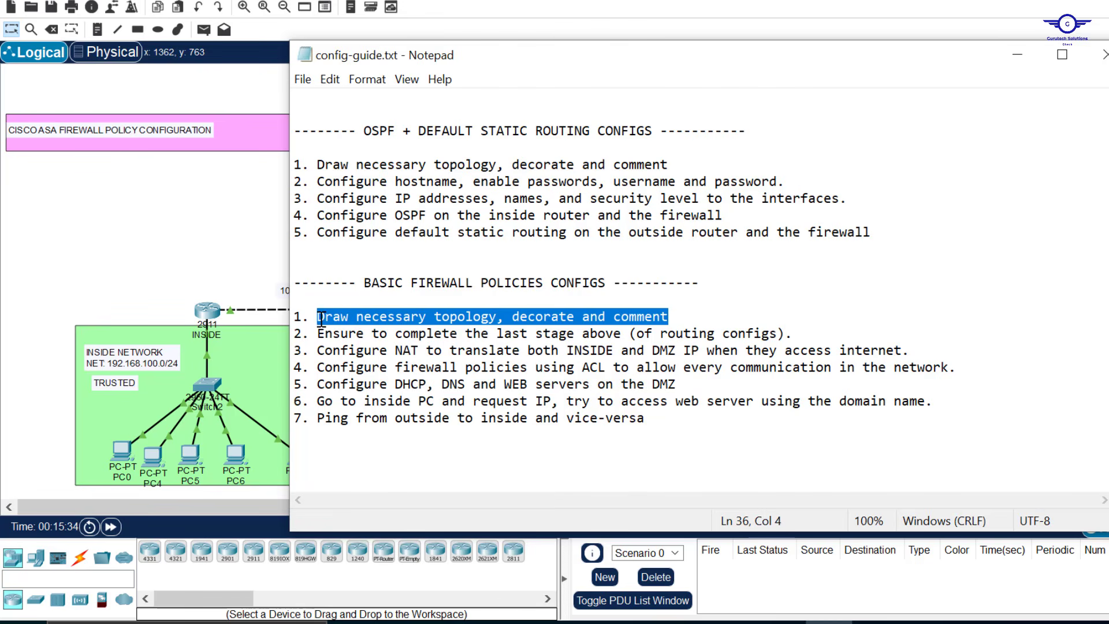
{"action": "left_click", "coordinate": [206, 215]}
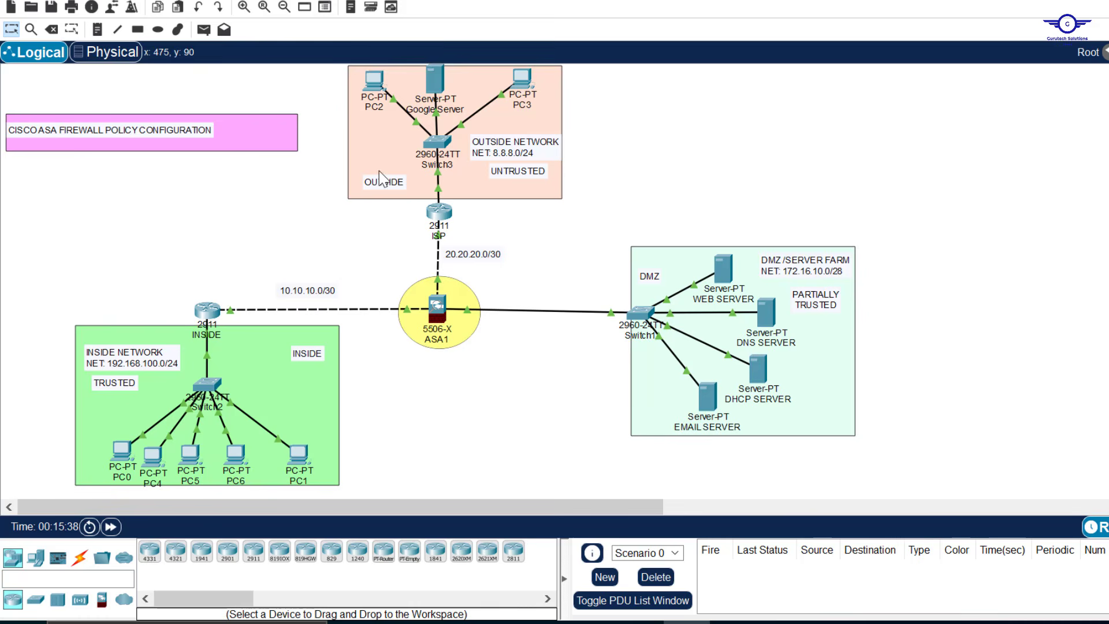
Step: Bring back config-guide.txt and review its earlier DHCP, SSH and OSPF + default static routing sections
{"action": "left_click", "coordinate": [829, 622]}
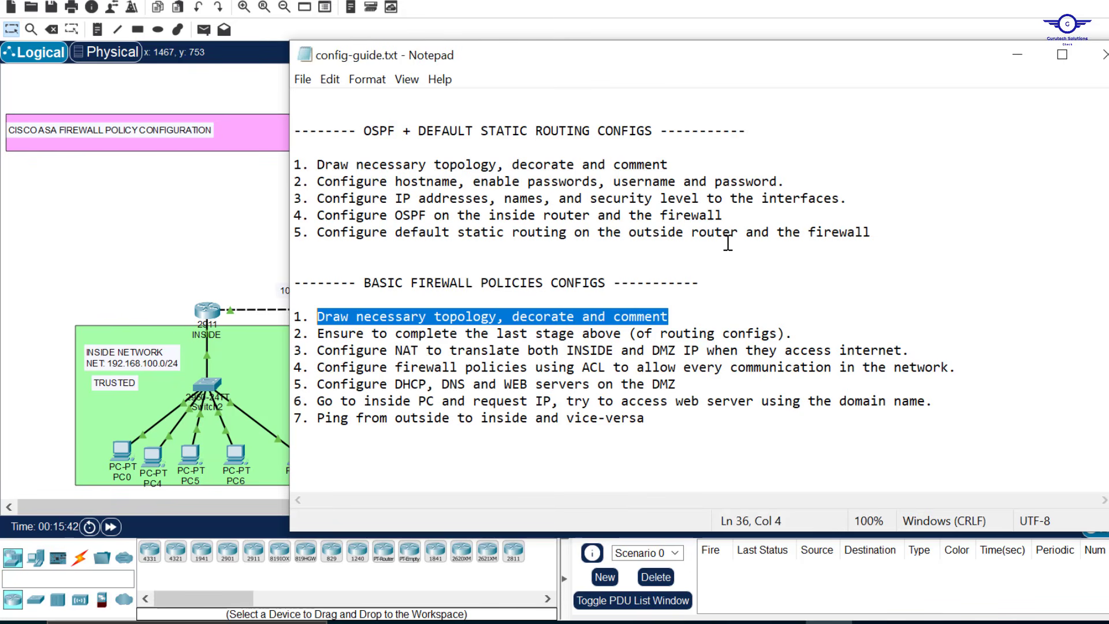
{"action": "scroll", "coordinate": [727, 242], "scroll_direction": "up", "scroll_amount": 7}
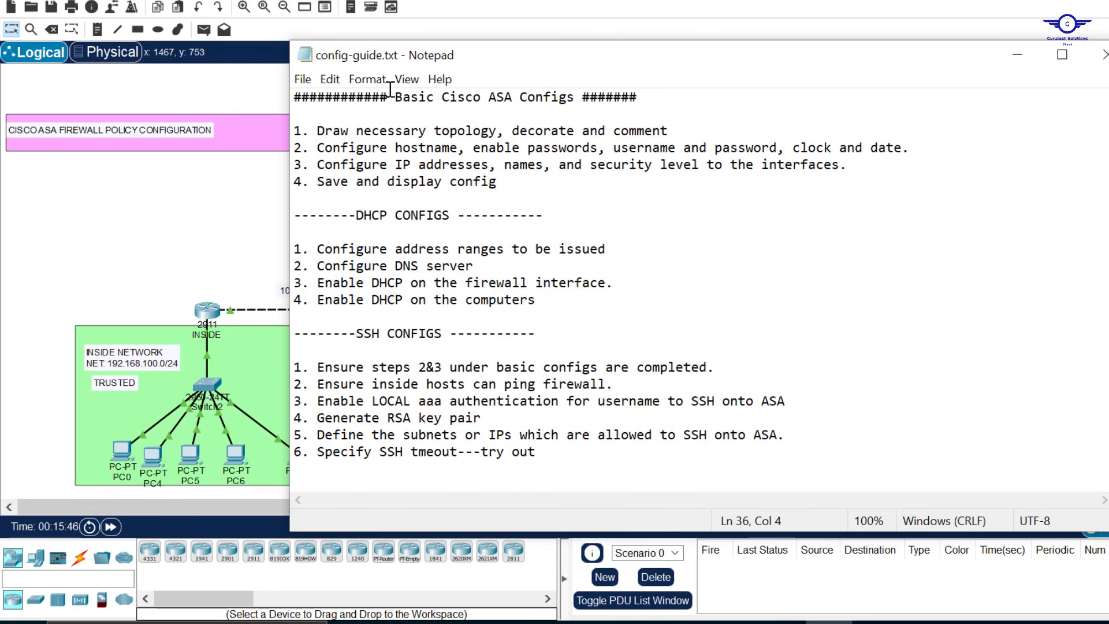
{"action": "left_click_drag", "start_coordinate": [458, 215], "coordinate": [349, 216]}
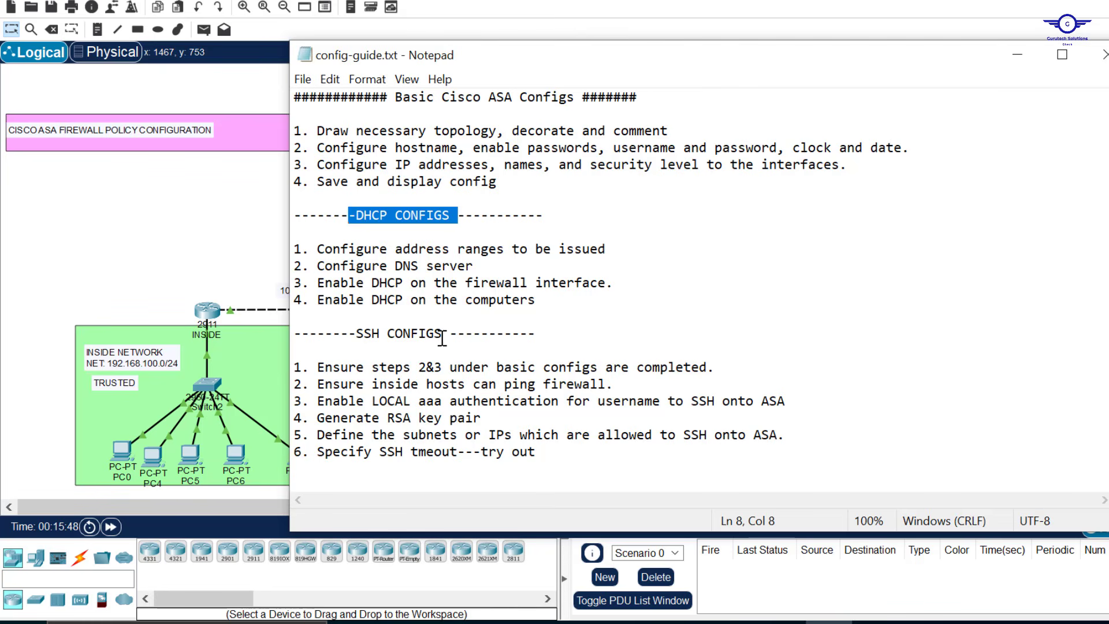
{"action": "left_click_drag", "start_coordinate": [442, 335], "coordinate": [373, 336]}
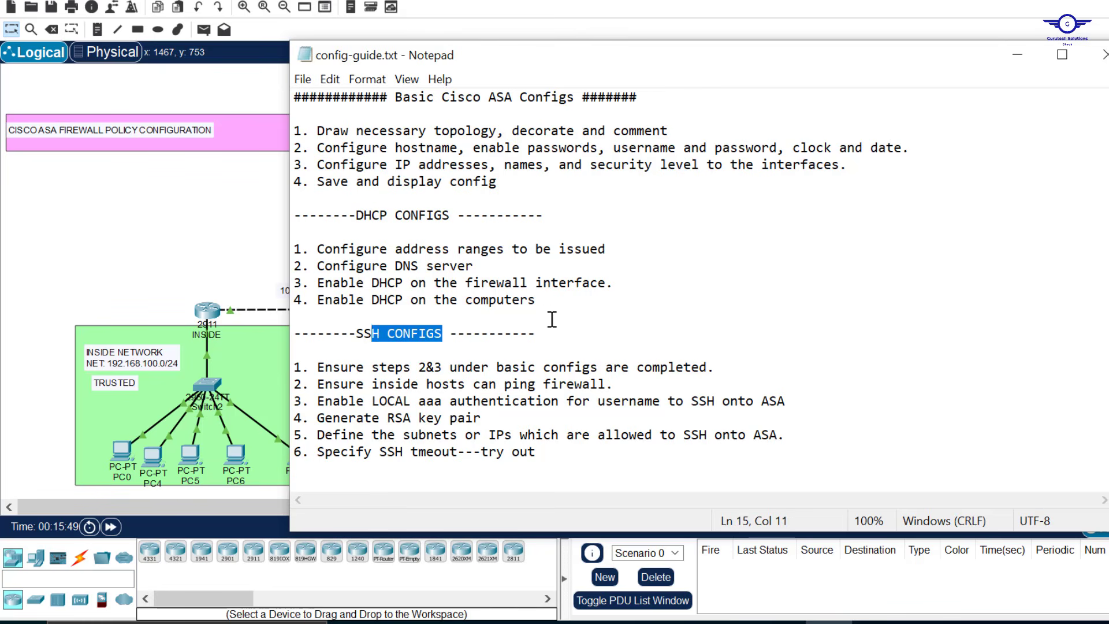
{"action": "scroll", "coordinate": [552, 319], "scroll_direction": "down", "scroll_amount": 3}
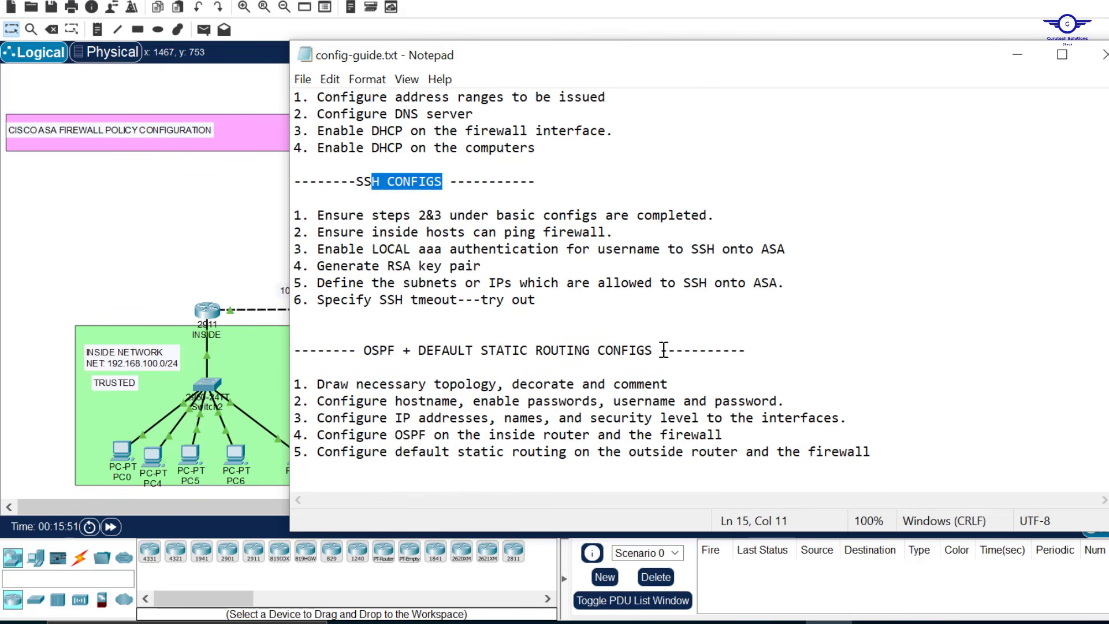
{"action": "left_click_drag", "start_coordinate": [661, 350], "coordinate": [372, 346]}
{"action": "scroll", "coordinate": [650, 334], "scroll_direction": "down", "scroll_amount": 4}
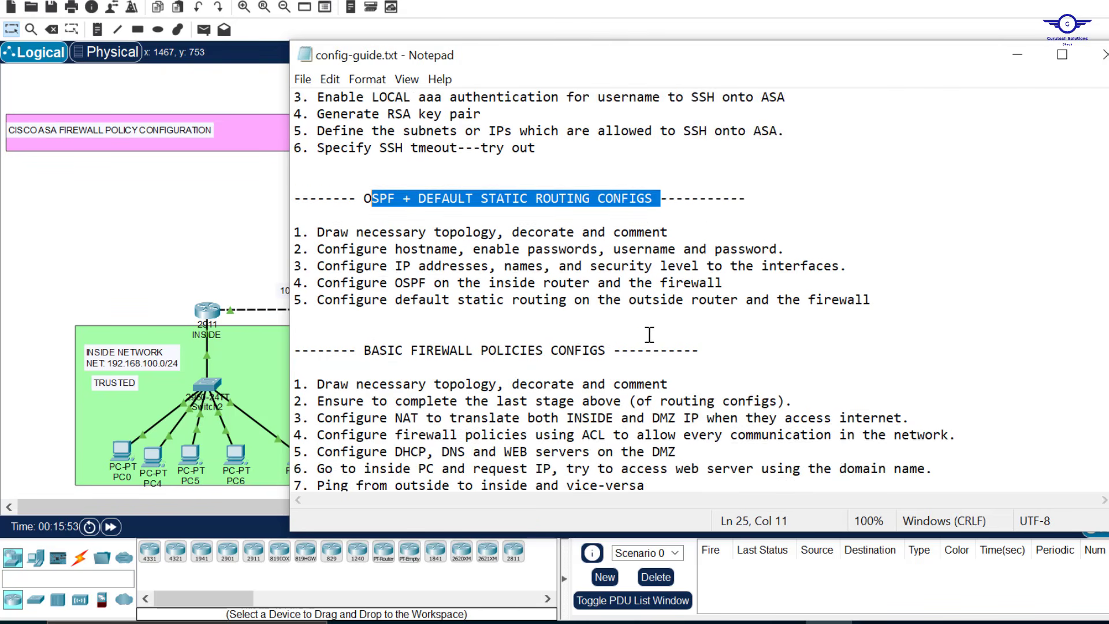
Step: Read the firewall policy items on completing the routing stage and configuring NAT for INSIDE and DMZ, then minimize the guide
{"action": "left_click_drag", "start_coordinate": [606, 298], "coordinate": [369, 294]}
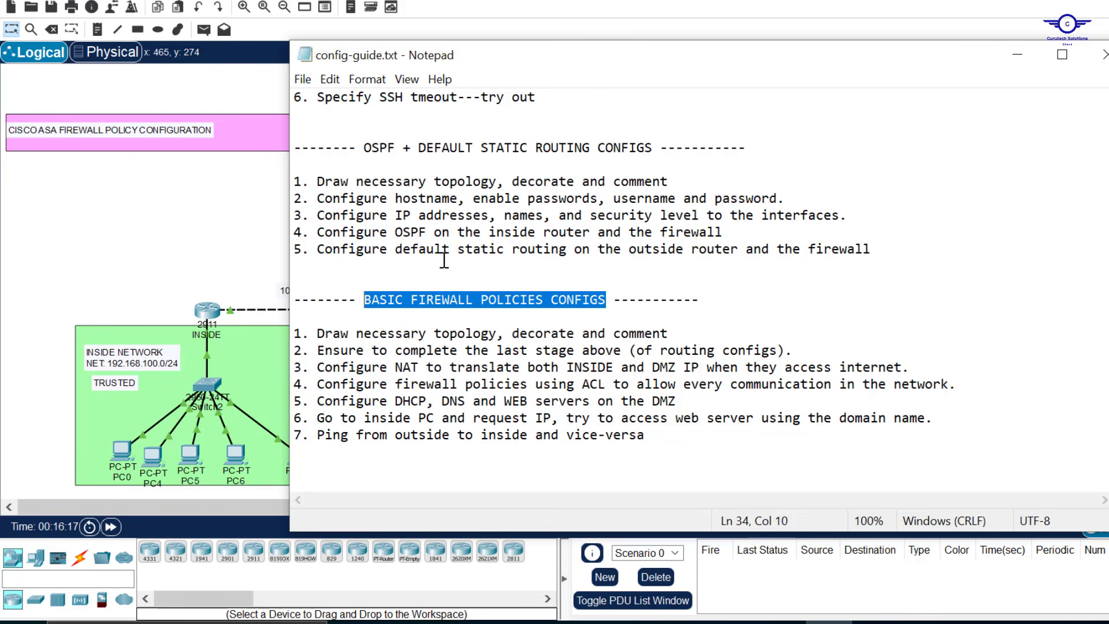
{"action": "left_click_drag", "start_coordinate": [799, 349], "coordinate": [310, 351]}
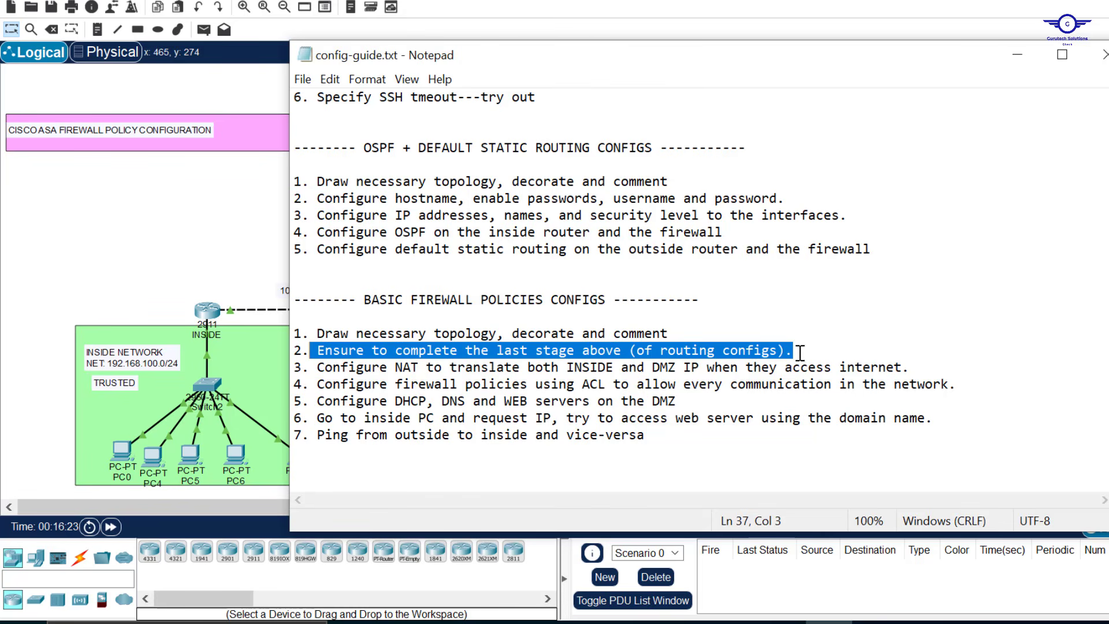
{"action": "left_click_drag", "start_coordinate": [904, 261], "coordinate": [293, 181]}
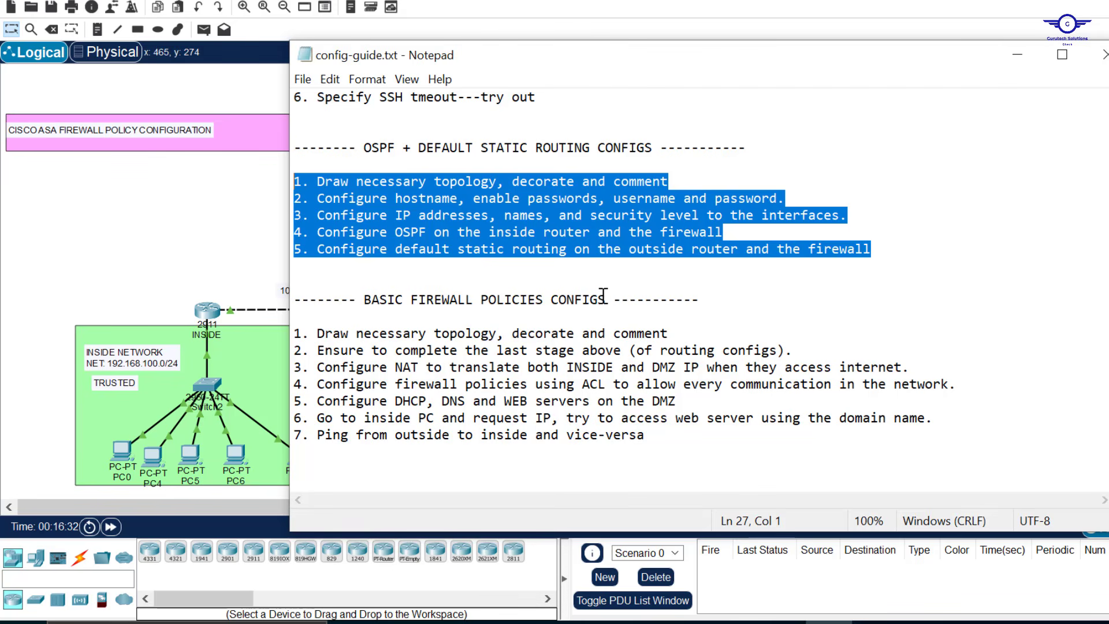
{"action": "left_click", "coordinate": [206, 238]}
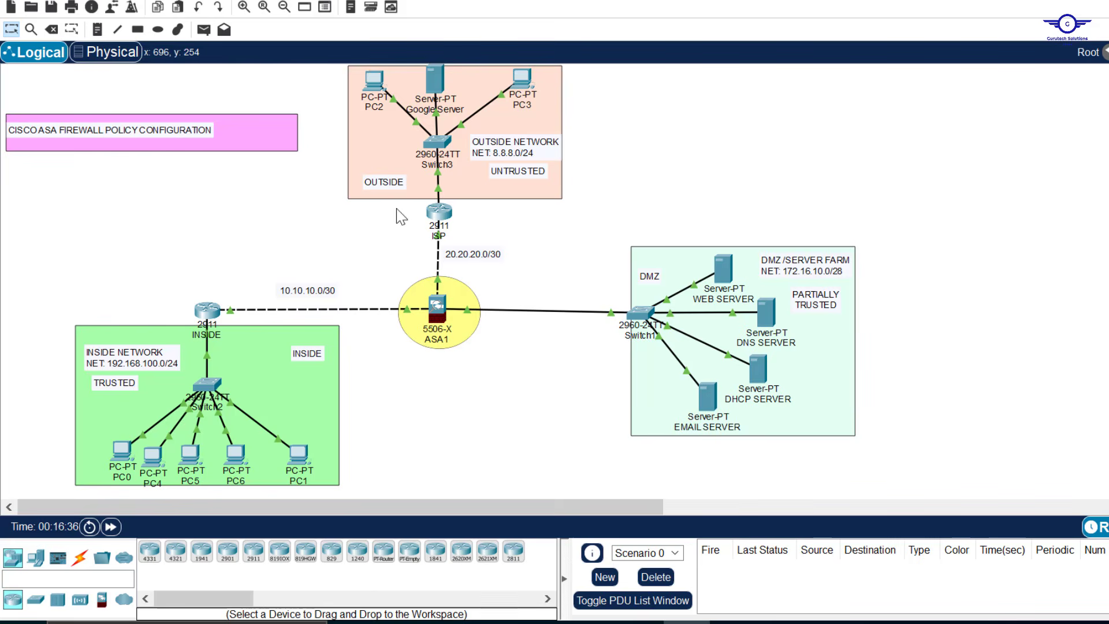
{"action": "left_click", "coordinate": [829, 622]}
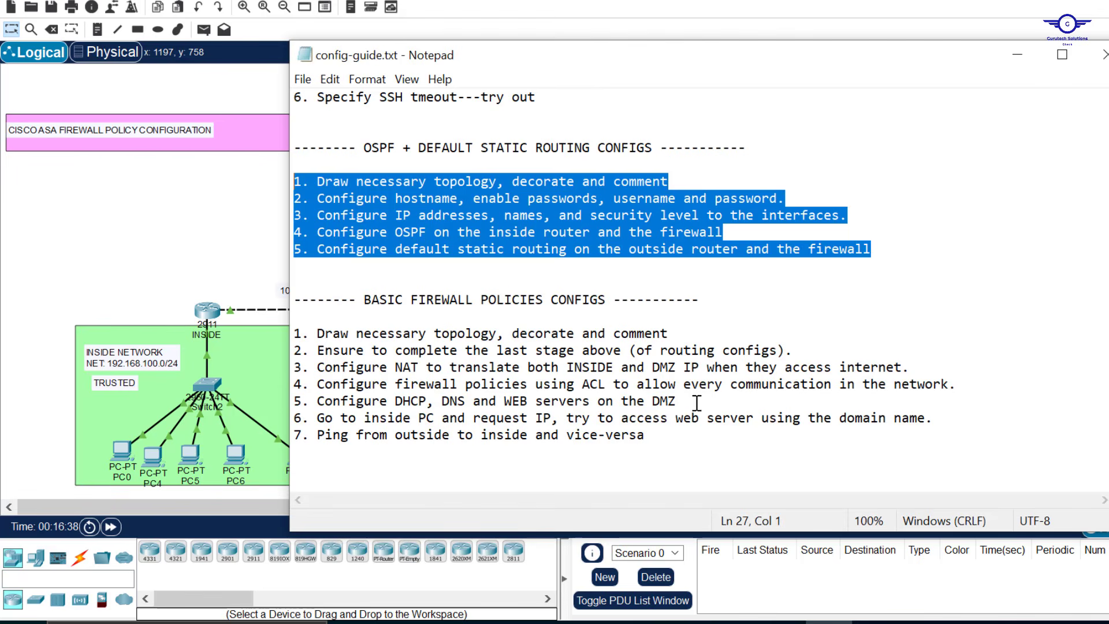
{"action": "left_click_drag", "start_coordinate": [924, 364], "coordinate": [310, 374]}
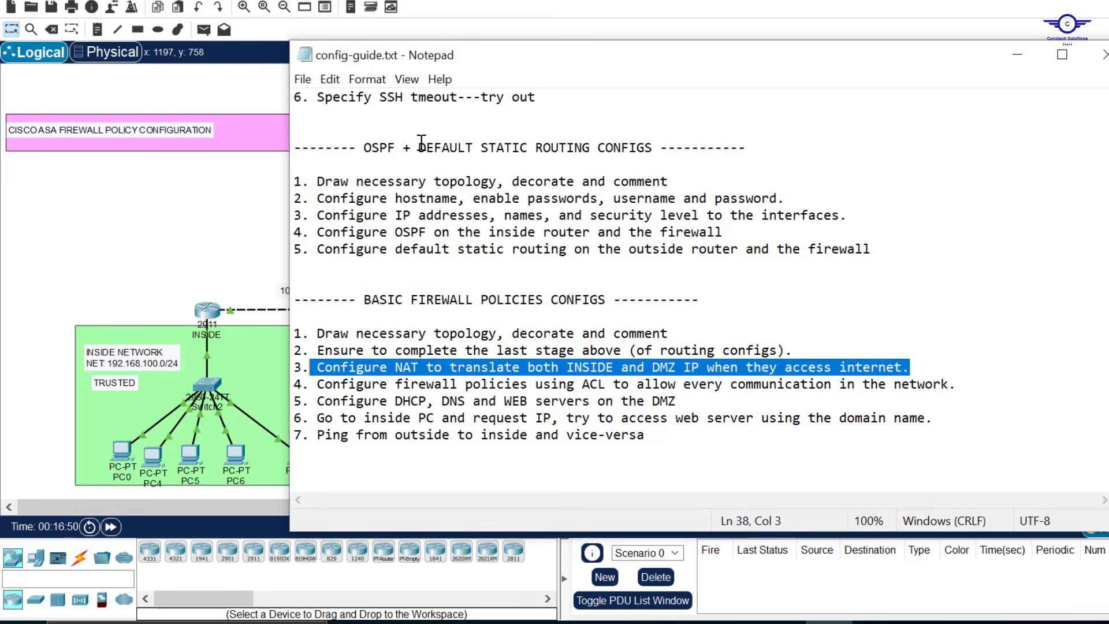
{"action": "left_click", "coordinate": [1020, 53]}
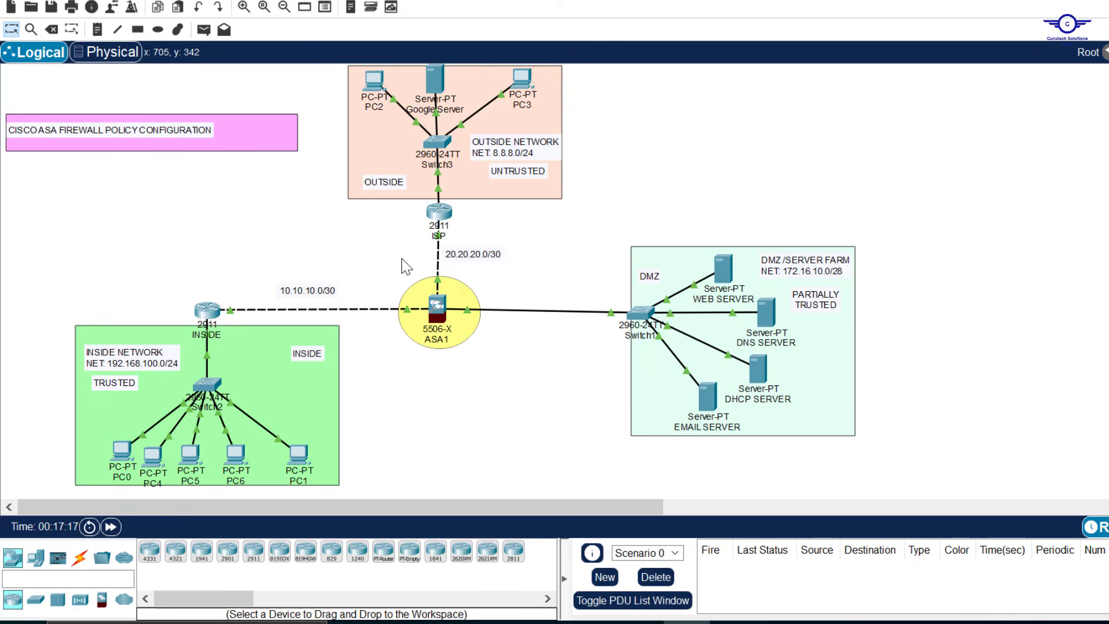
Step: Examine the ISP link, the inside network, the DMZ server farm and the Google Server in the topology
{"action": "left_click_drag", "start_coordinate": [401, 258], "coordinate": [473, 283]}
{"action": "left_click", "coordinate": [533, 278]}
{"action": "left_click_drag", "start_coordinate": [27, 312], "coordinate": [365, 502]}
{"action": "left_click_drag", "start_coordinate": [607, 225], "coordinate": [906, 446]}
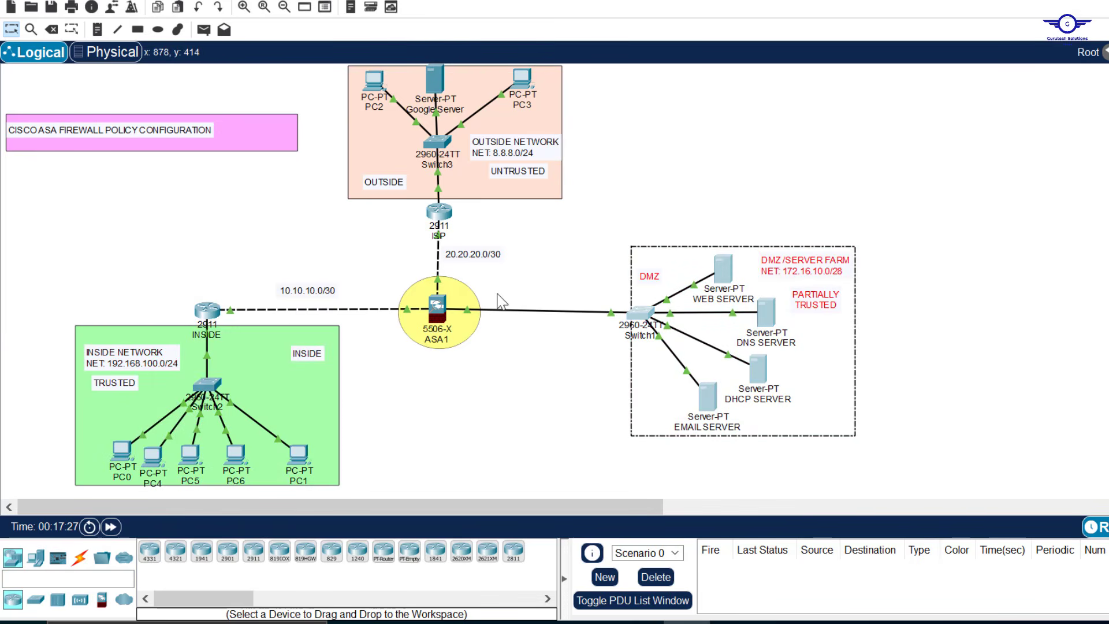
{"action": "left_click_drag", "start_coordinate": [431, 72], "coordinate": [432, 75]}
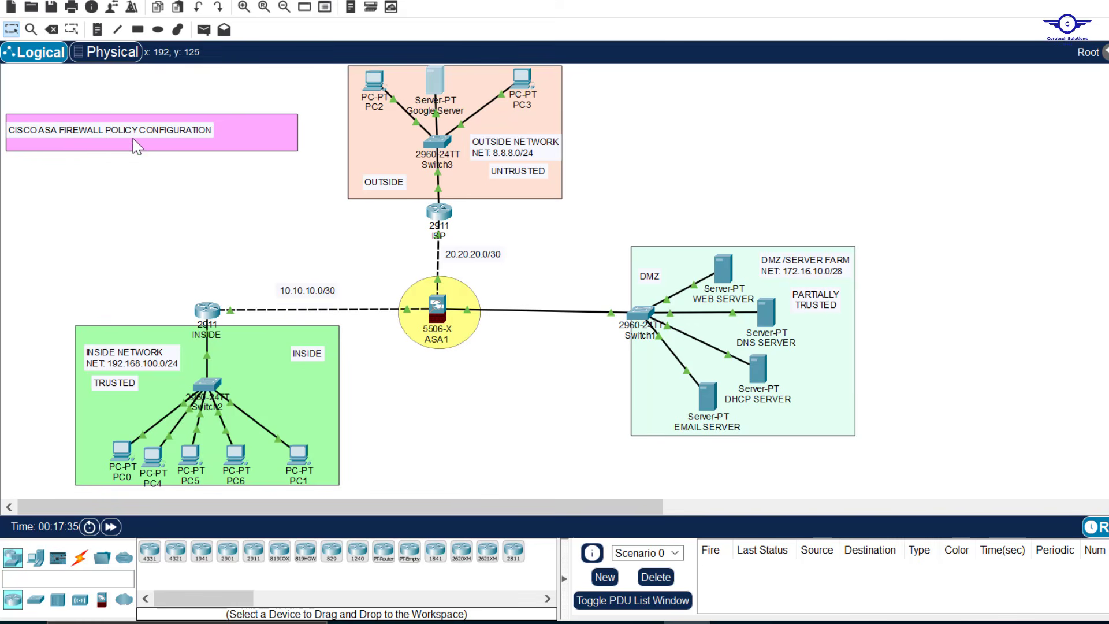
Step: Open the ASA1 firewall's command-line interface and narrow and reposition its window to keep the ISP and inside devices in view
{"action": "left_click", "coordinate": [438, 312]}
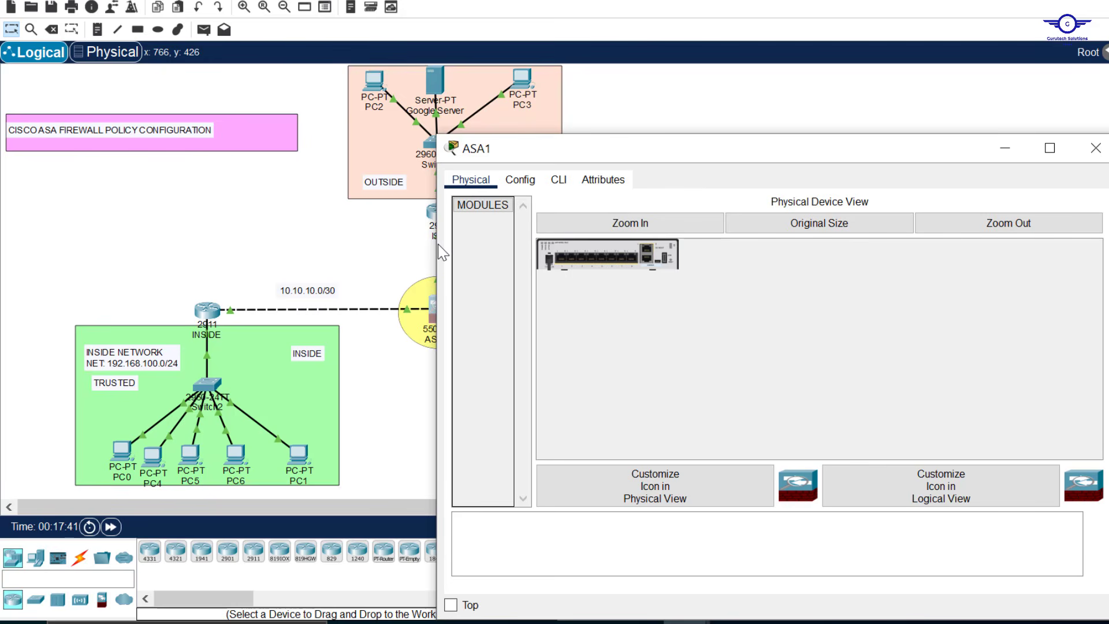
{"action": "left_click_drag", "start_coordinate": [434, 245], "coordinate": [516, 229]}
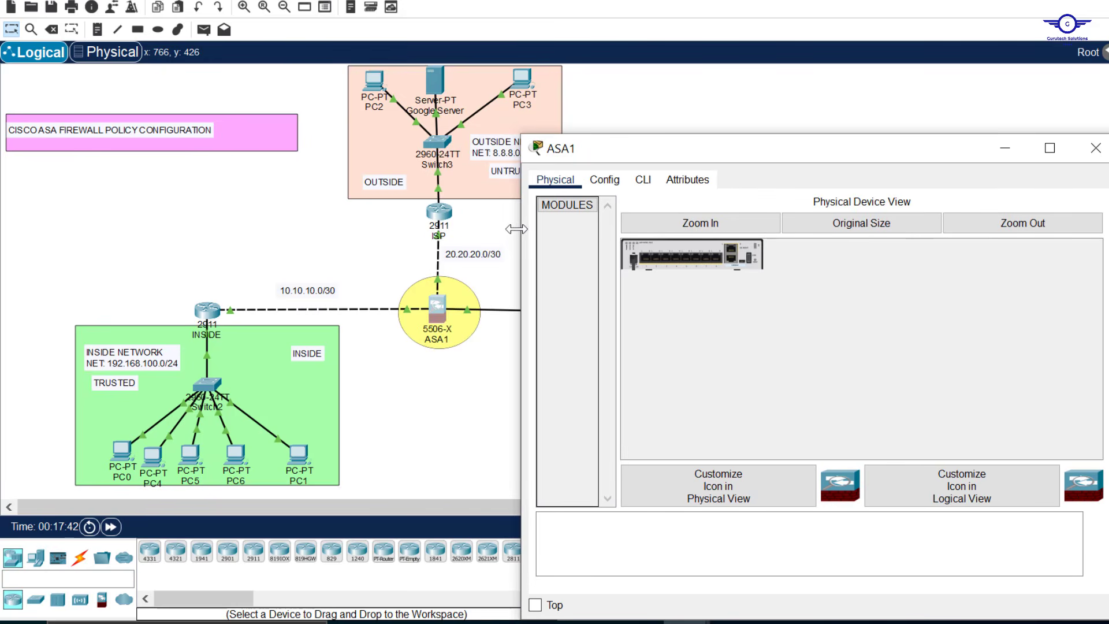
{"action": "left_click", "coordinate": [646, 180]}
{"action": "left_click_drag", "start_coordinate": [702, 148], "coordinate": [698, 23]}
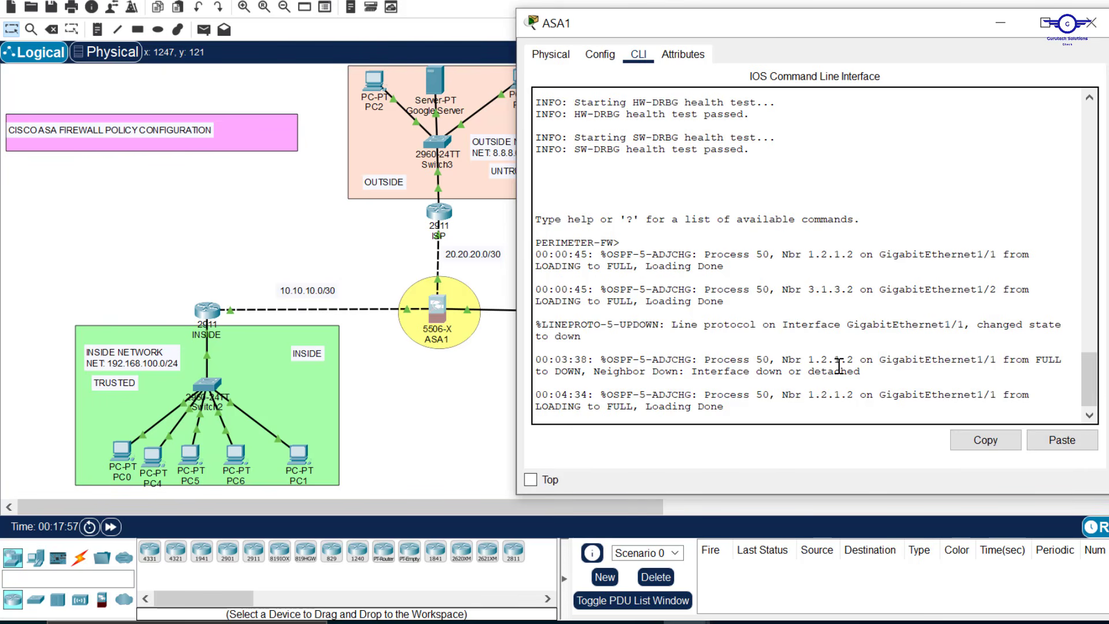
Step: Enter privileged mode on PERIMETER-FW with the en command and the enable password
{"action": "key", "text": "Return"}
{"action": "key", "text": "Return"}
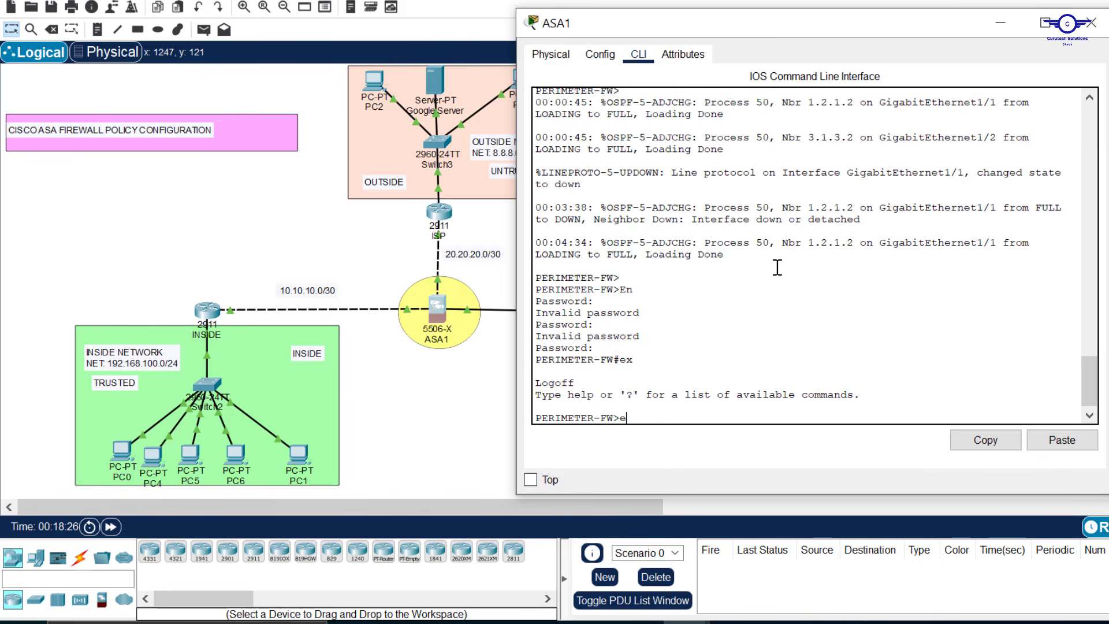
{"action": "type", "text": "n"}
{"action": "key", "text": "Return"}
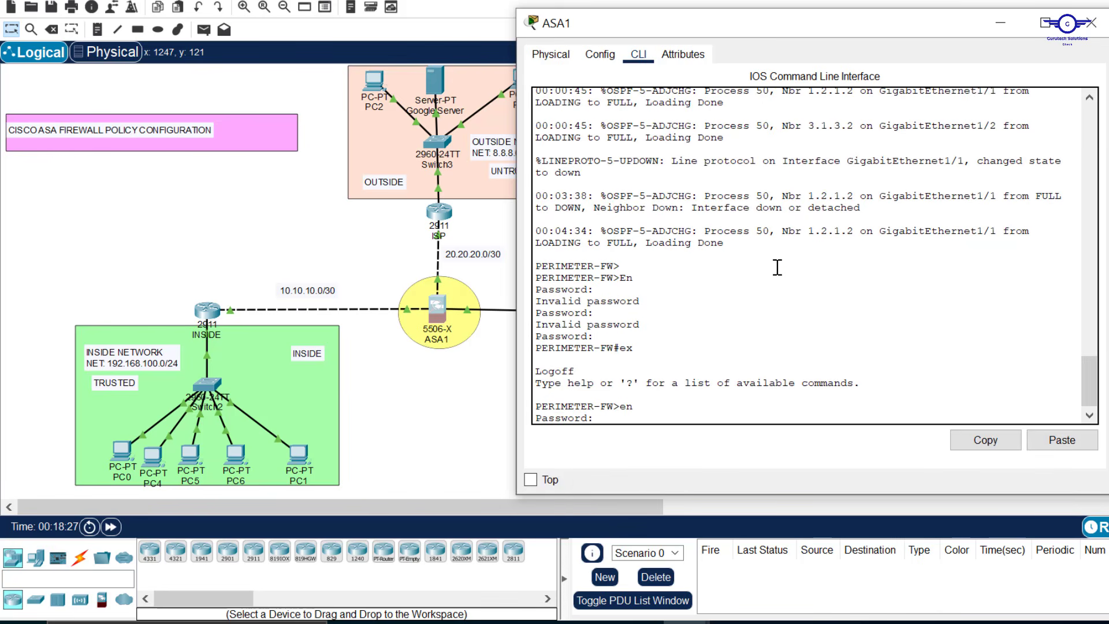
{"action": "key", "text": "Return"}
{"action": "key", "text": "Return"}
{"action": "key", "text": "Return"}
{"action": "key", "text": "Return"}
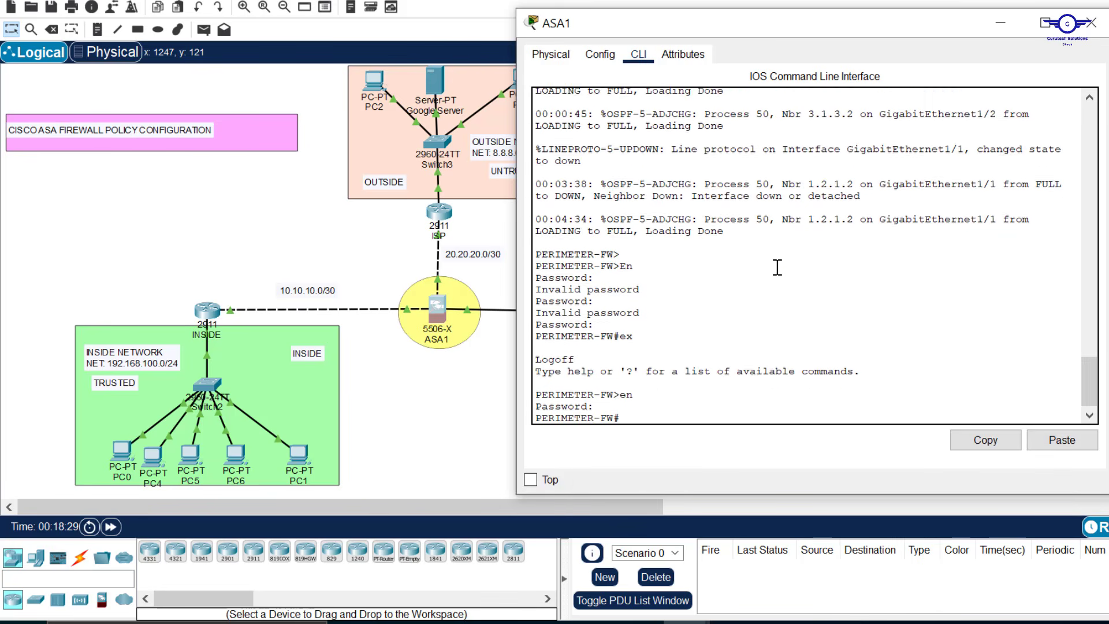
Step: Enter global configuration mode on PERIMETER-FW with conf t
{"action": "type", "text": "cond"}
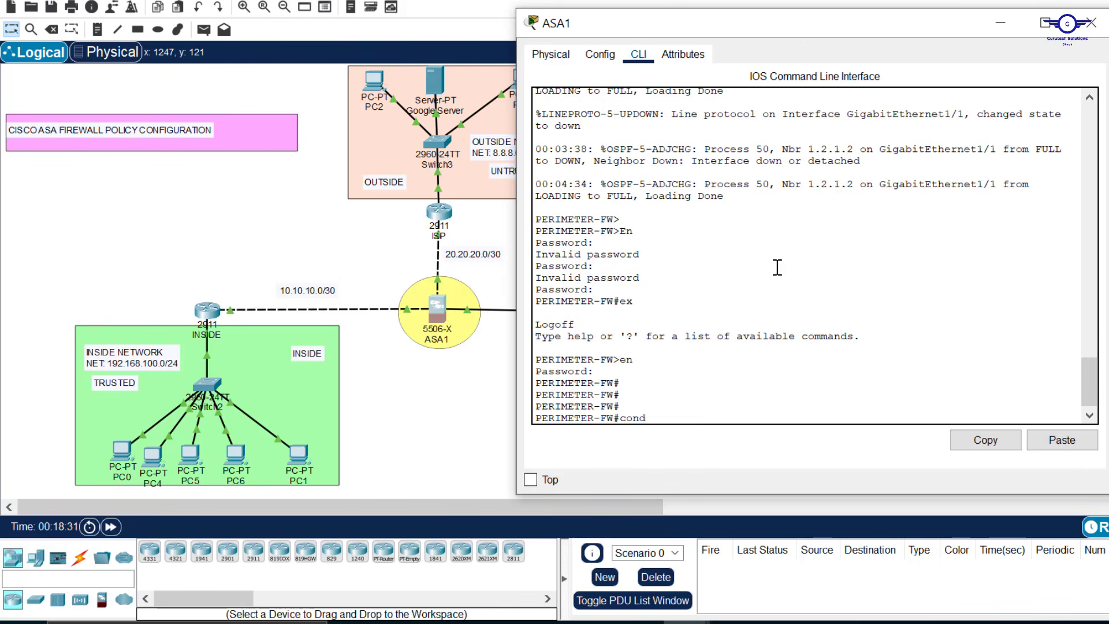
{"action": "type", "text": "f"}
{"action": "key", "text": "Return"}
{"action": "key", "text": "Return"}
{"action": "key", "text": "Return"}
{"action": "key", "text": "Return"}
{"action": "key", "text": "Return"}
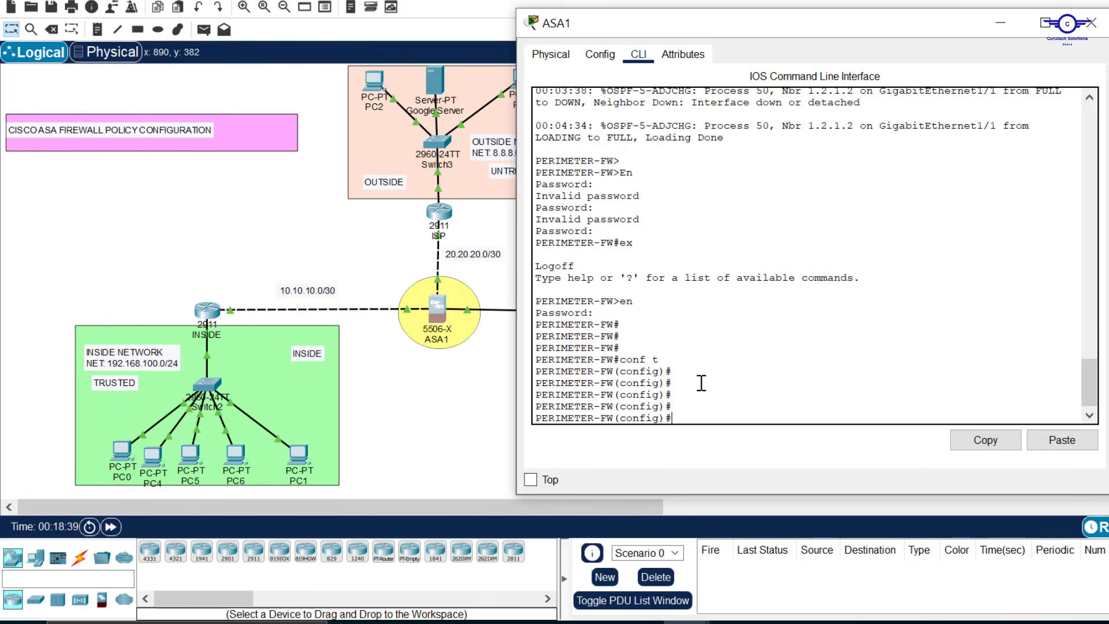
Step: Create a network object named INSIDE-OUT on PERIMETER-FW with the object network command
{"action": "type", "text": "obj"}
{"action": "key", "text": "Tab"}
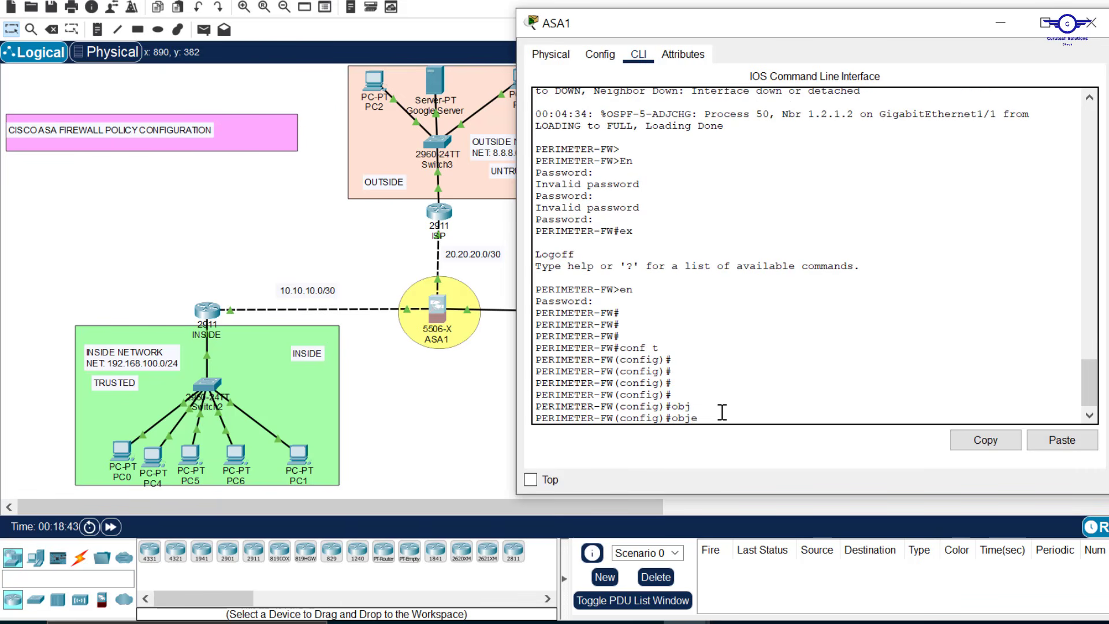
{"action": "type", "text": "n"}
{"action": "key", "text": "Tab"}
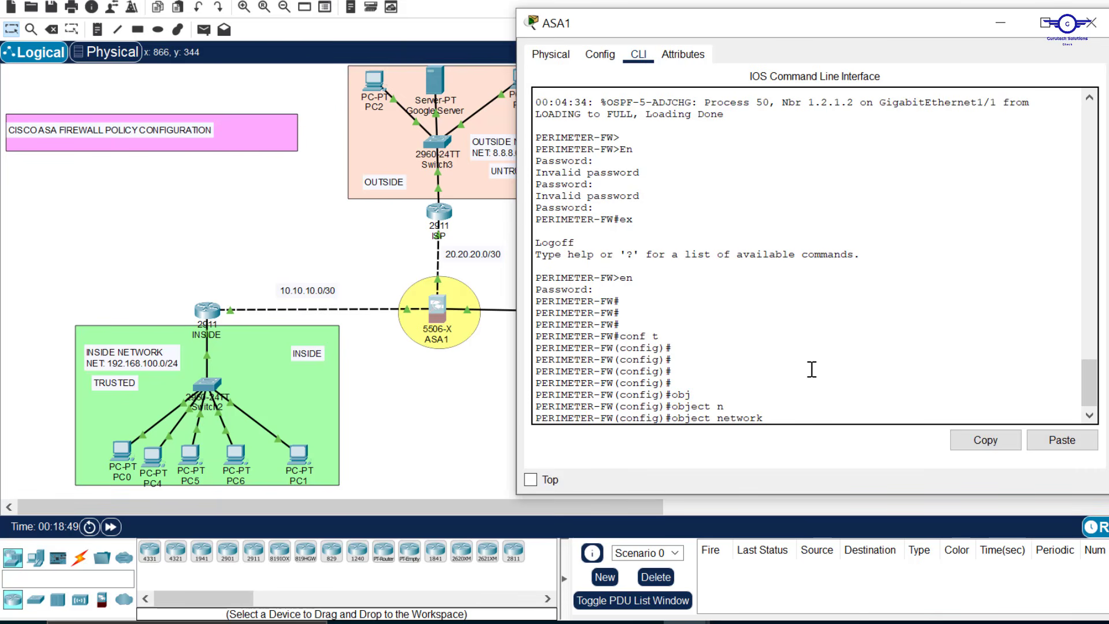
{"action": "key", "text": "Caps_Lock"}
{"action": "type", "text": "I"}
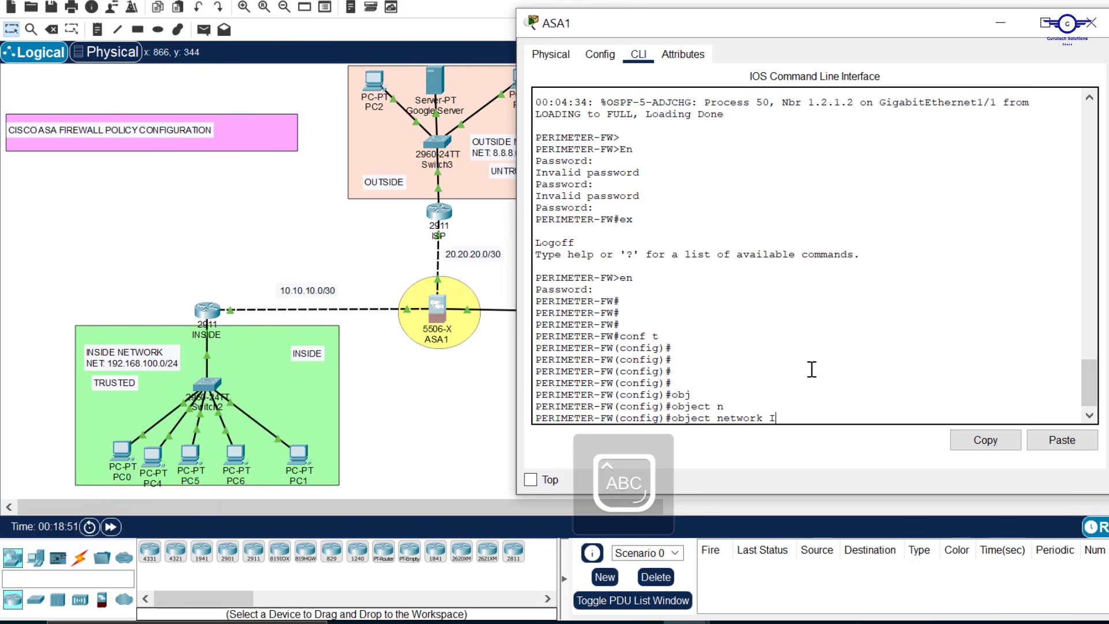
{"action": "type", "text": "NSIDE-OUT"}
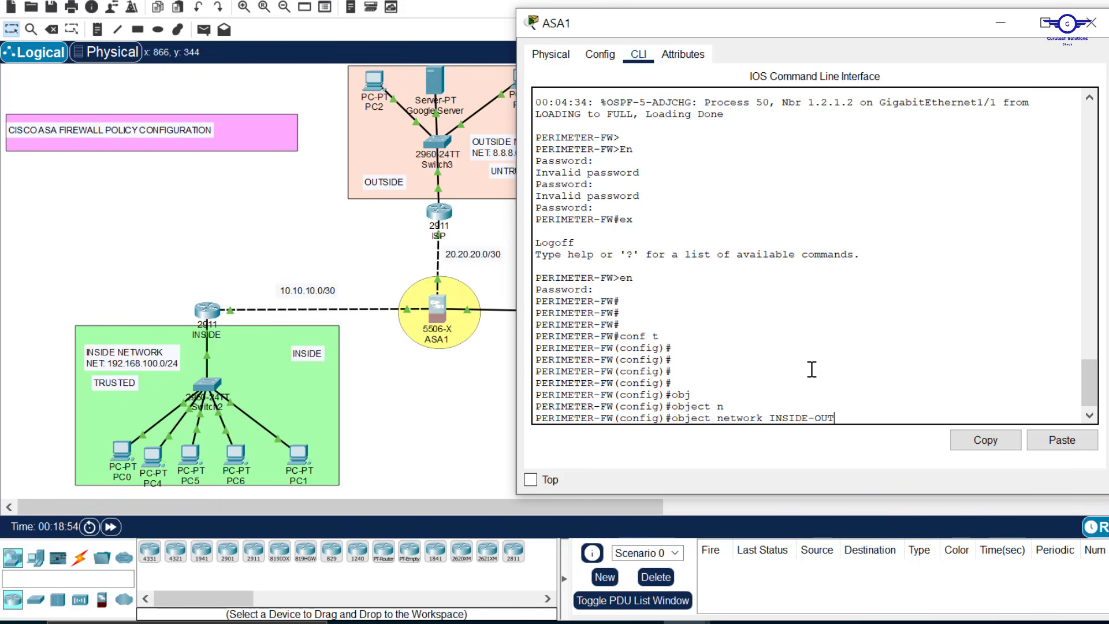
{"action": "key", "text": "Return"}
{"action": "key", "text": "Caps_Lock"}
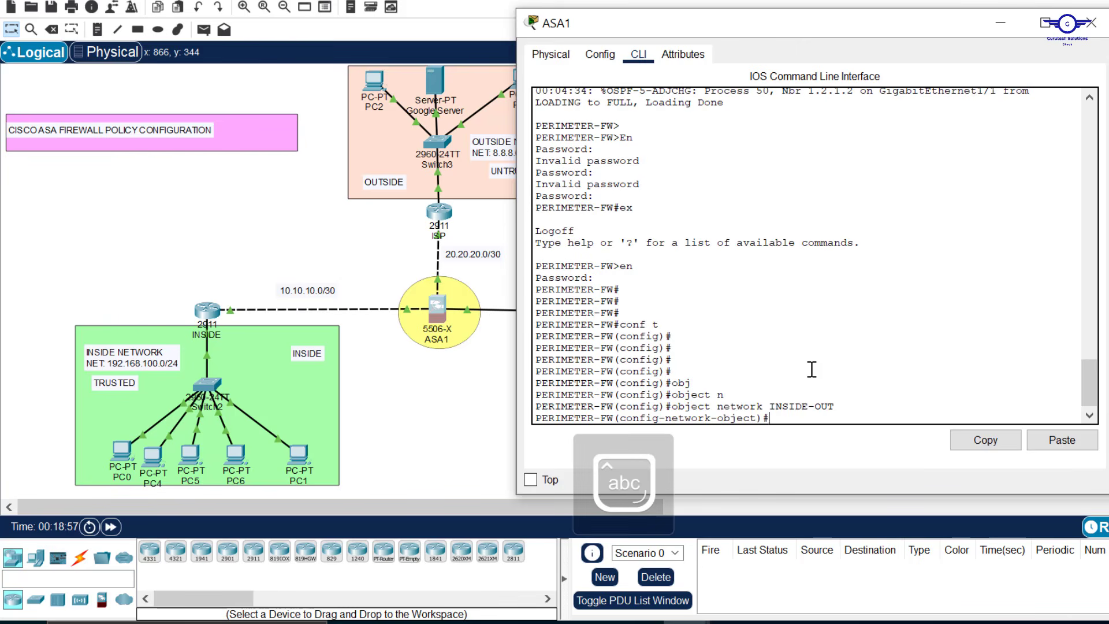
Step: Set the INSIDE-OUT object's subnet to the inside network 192.168.100.0 with mask 255.255.255.0
{"action": "left_click_drag", "start_coordinate": [837, 406], "coordinate": [771, 402]}
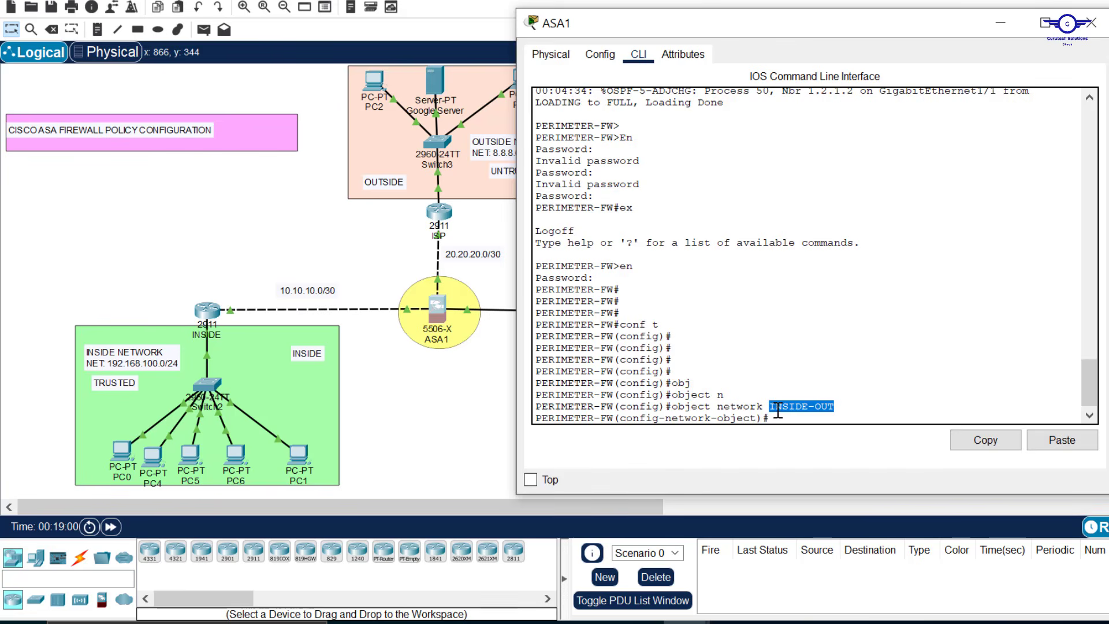
{"action": "left_click", "coordinate": [795, 416]}
{"action": "type", "text": "sub"}
{"action": "key", "text": "Tab"}
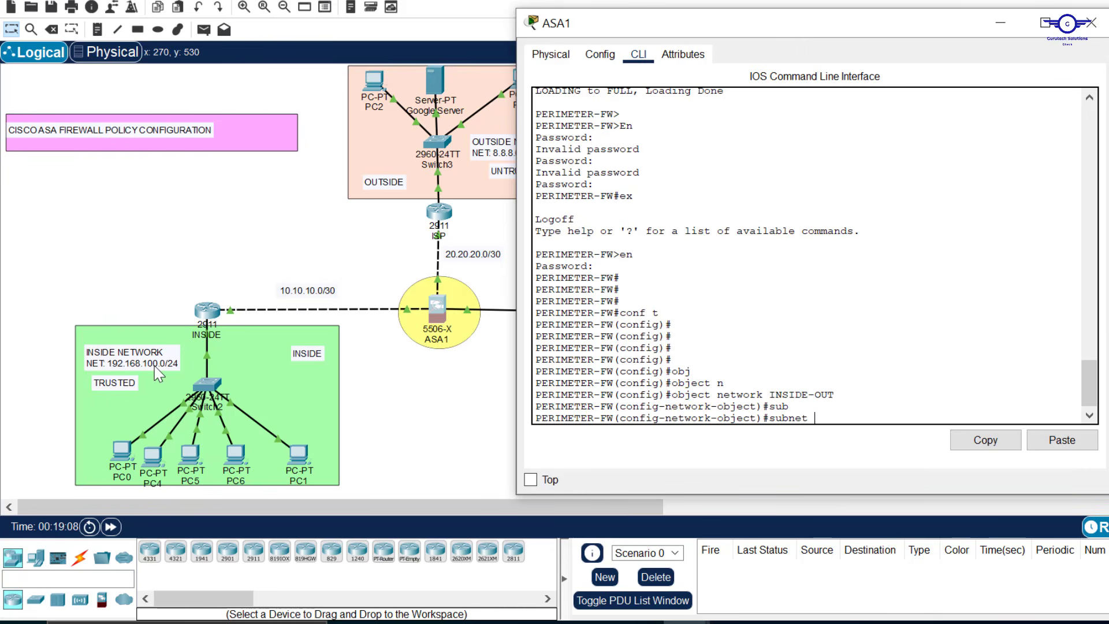
{"action": "type", "text": "192.168.100.0 255.255.255"}
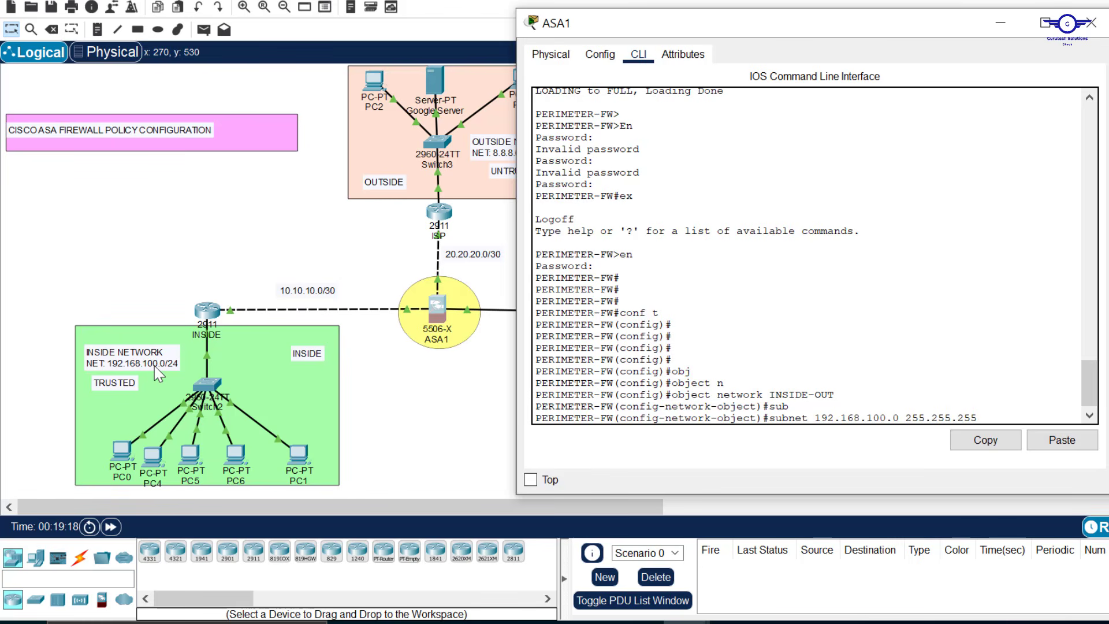
{"action": "type", "text": ".0"}
{"action": "key", "text": "Return"}
{"action": "key", "text": "Return"}
{"action": "key", "text": "Return"}
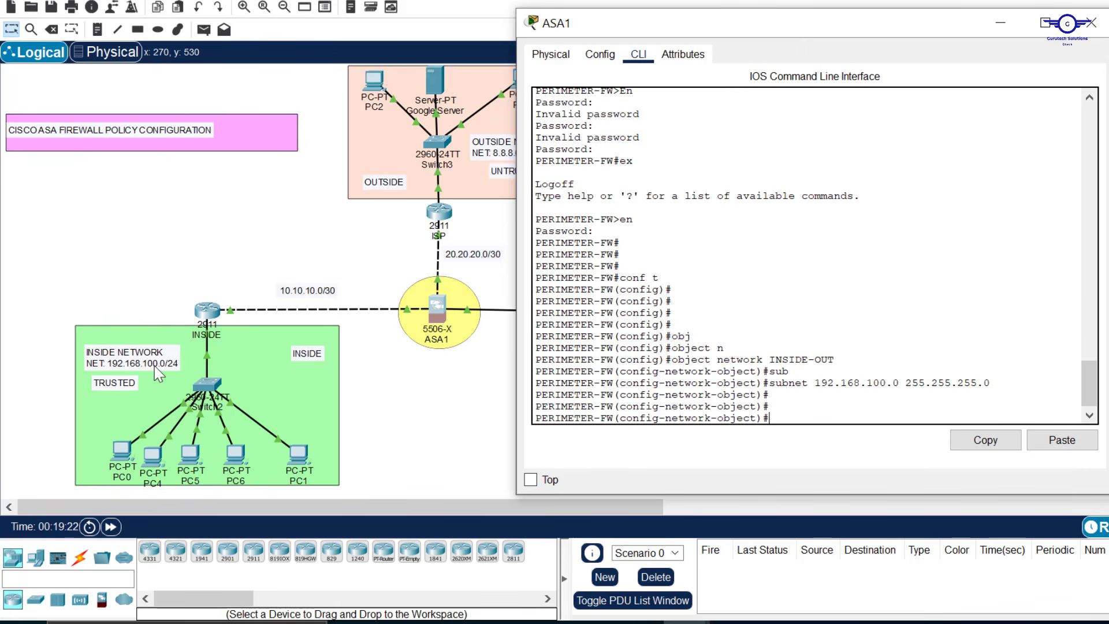
Step: Add dynamic interface NAT to the INSIDE-OUT object with nat (INSIDE,OUTSIDE) dynamic interface
{"action": "type", "text": "nat ()"}
{"action": "key", "text": "Left"}
{"action": "key", "text": "Caps_Lock"}
{"action": "type", "text": "INSIDE)"}
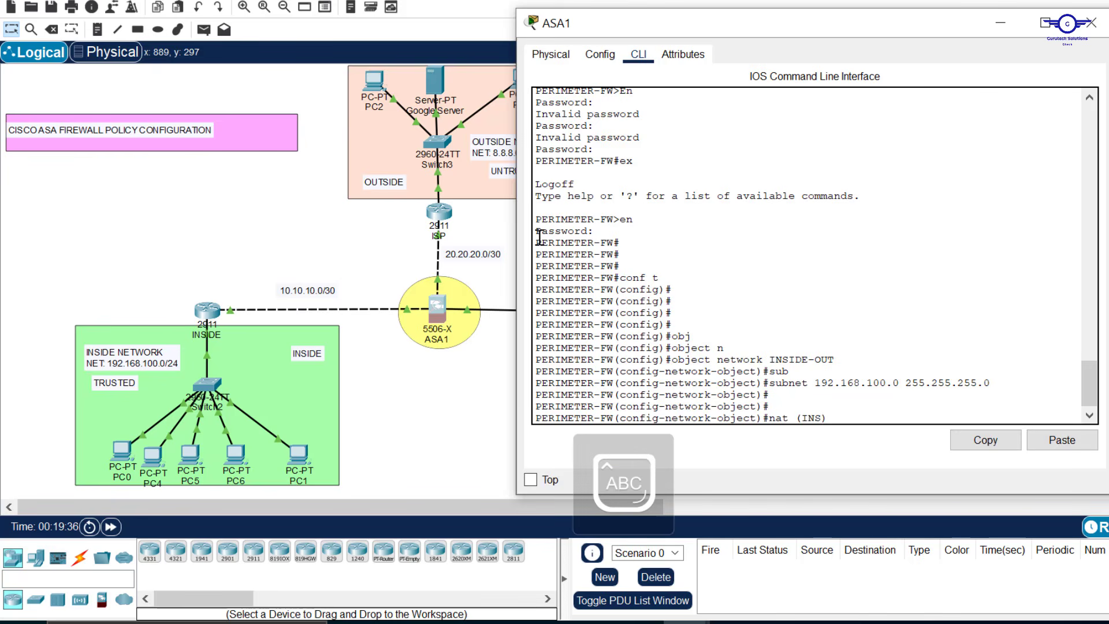
{"action": "key", "text": "Left"}
{"action": "type", "text": ",OUTSID"}
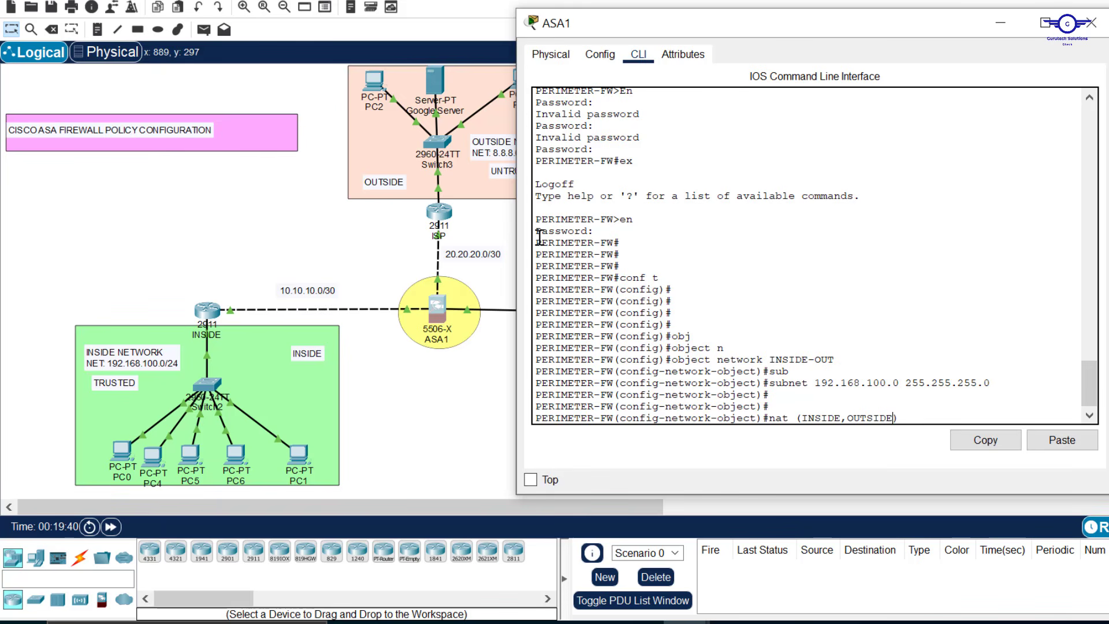
{"action": "type", "text": "E"}
{"action": "key", "text": "BackSpace"}
{"action": "type", "text": ") d"}
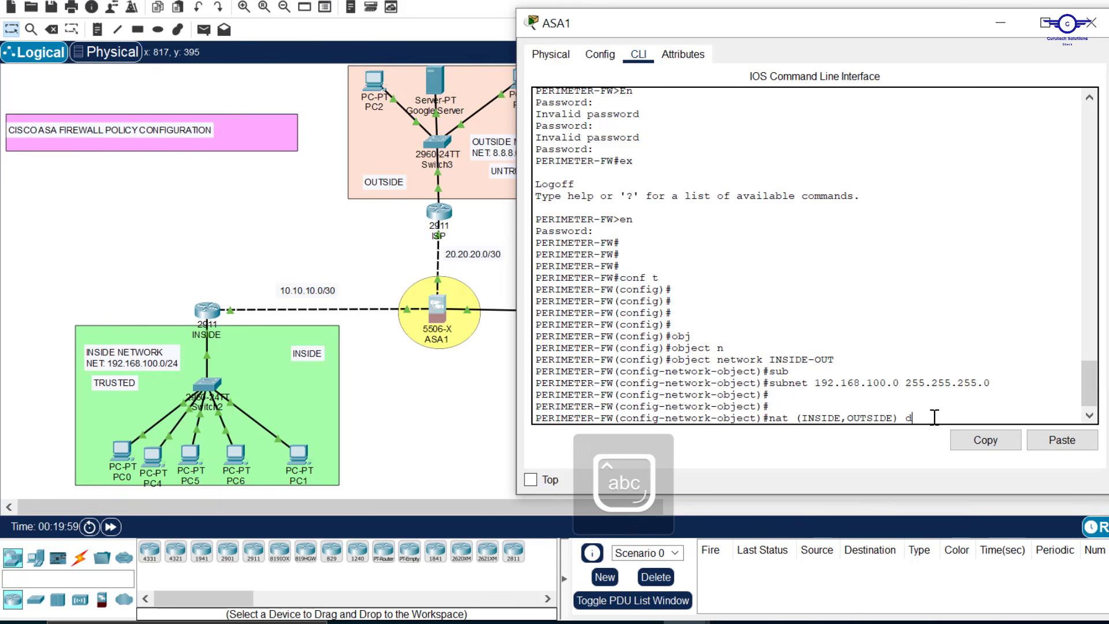
{"action": "type", "text": "yn"}
{"action": "key", "text": "Tab"}
{"action": "type", "text": "in"}
{"action": "key", "text": "Tab"}
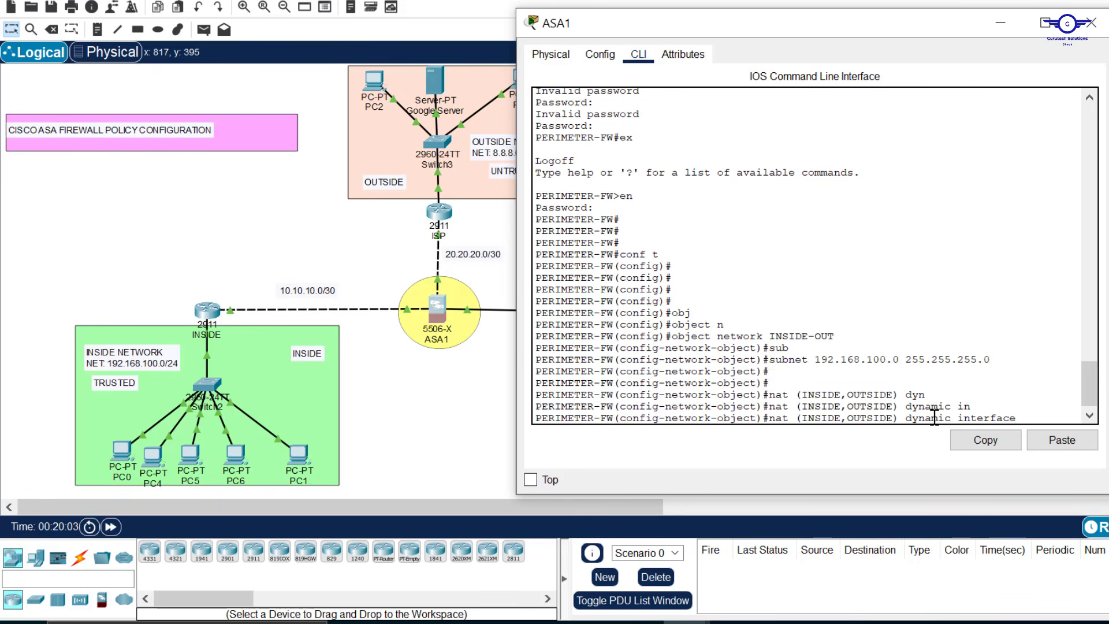
{"action": "key", "text": "Return"}
{"action": "key", "text": "Return"}
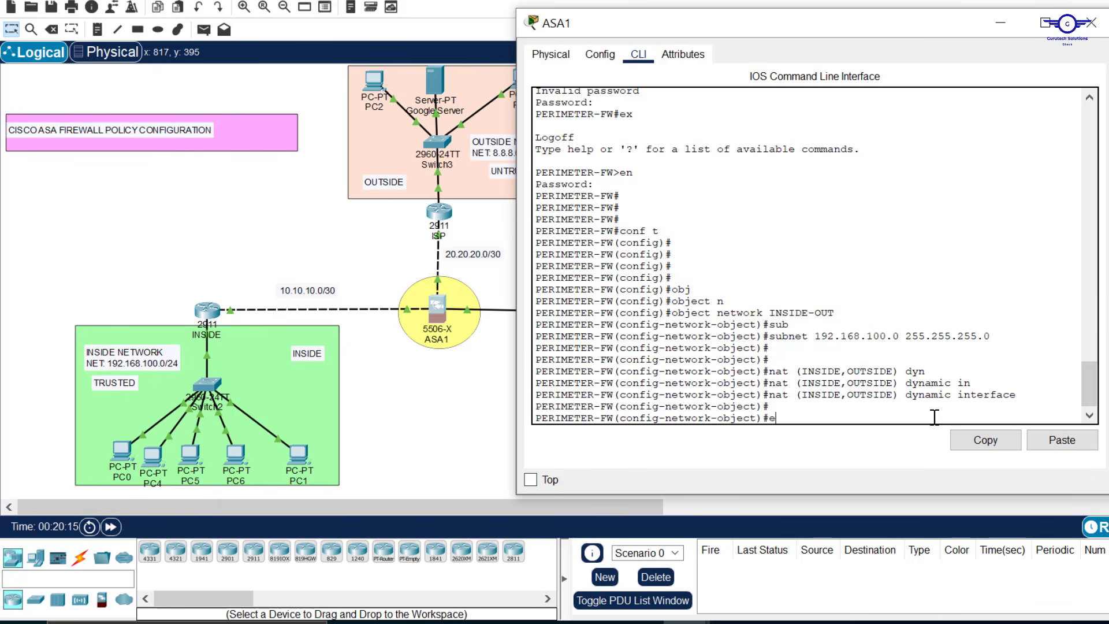
Step: Leave the INSIDE-OUT object's configuration mode with the exit command
{"action": "type", "text": "xit"}
{"action": "key", "text": "Return"}
{"action": "key", "text": "Return"}
{"action": "key", "text": "Return"}
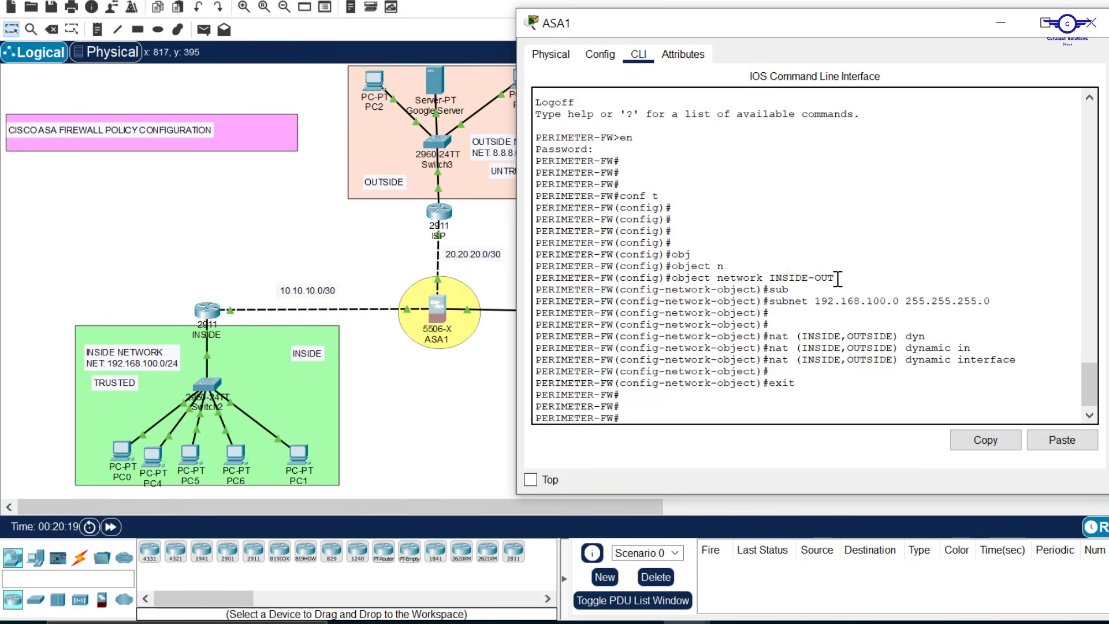
Step: Check the DMZ in the topology, then return to the ASA1 command line and enter global configuration mode again with conf t
{"action": "left_click", "coordinate": [492, 360]}
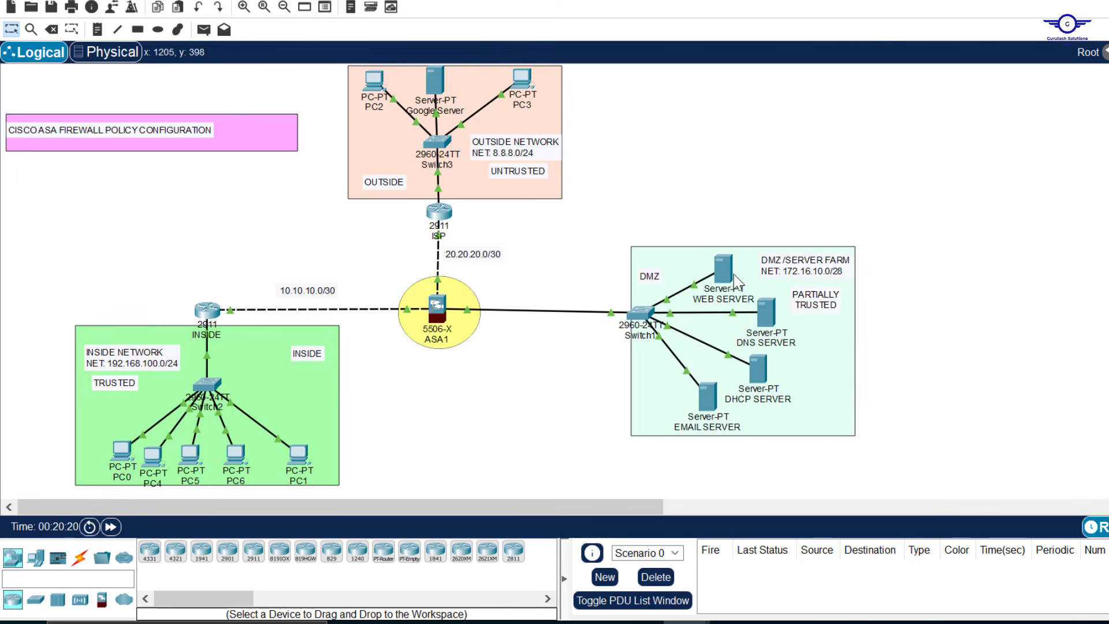
{"action": "left_click", "coordinate": [438, 308]}
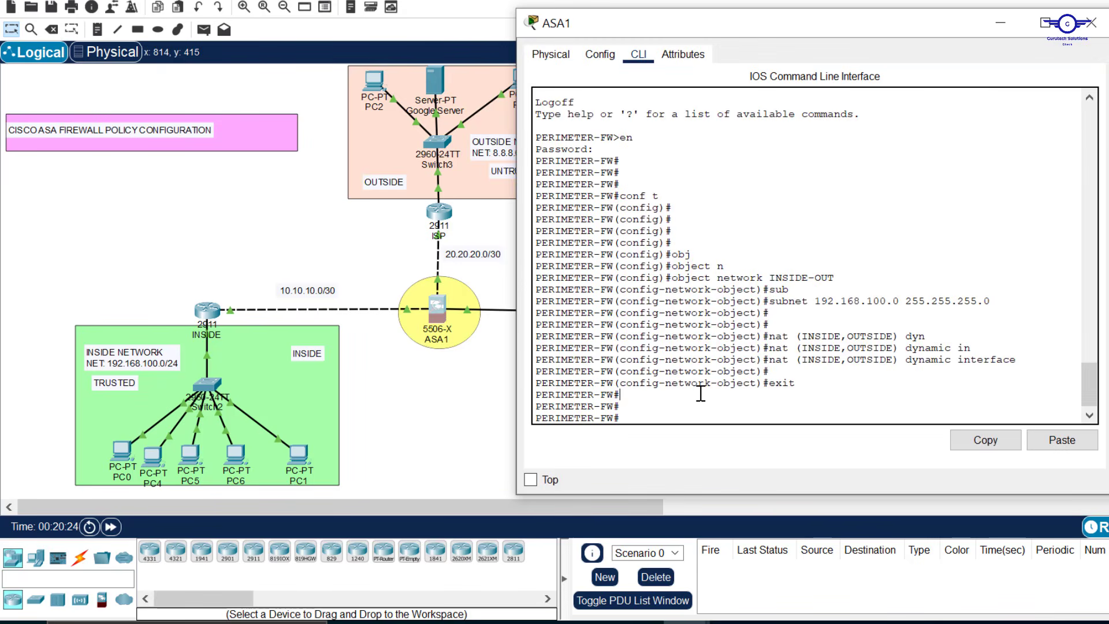
{"action": "type", "text": "conf t"}
{"action": "key", "text": "Return"}
{"action": "key", "text": "Return"}
{"action": "key", "text": "Return"}
{"action": "key", "text": "Return"}
{"action": "key", "text": "Return"}
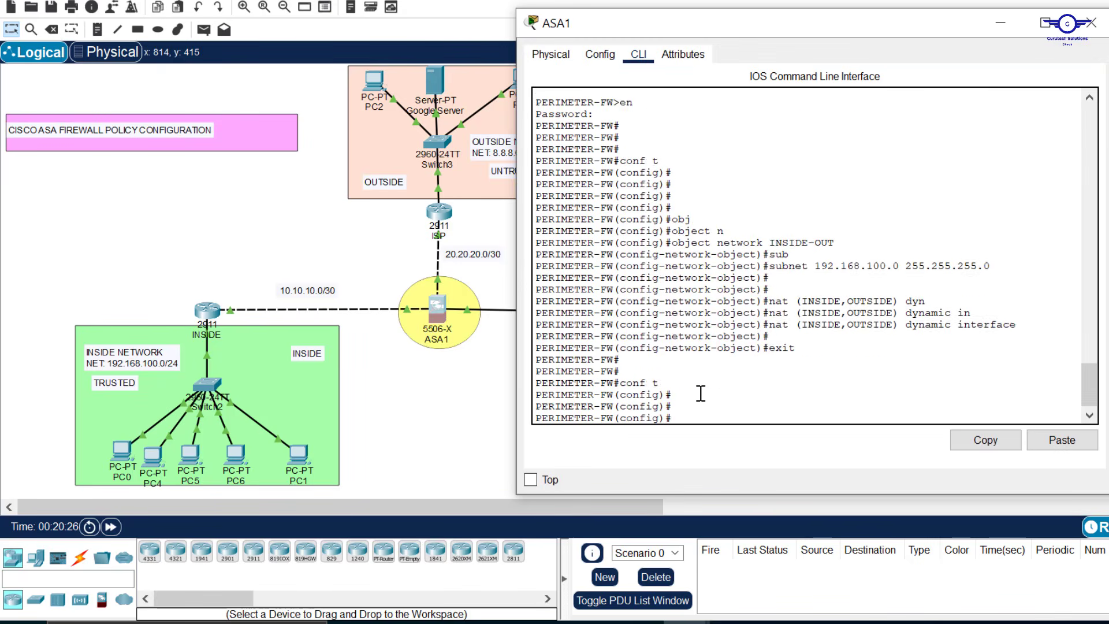
Step: Create a network object named DMZ-OUT on PERIMETER-FW with the object network command
{"action": "type", "text": "obj"}
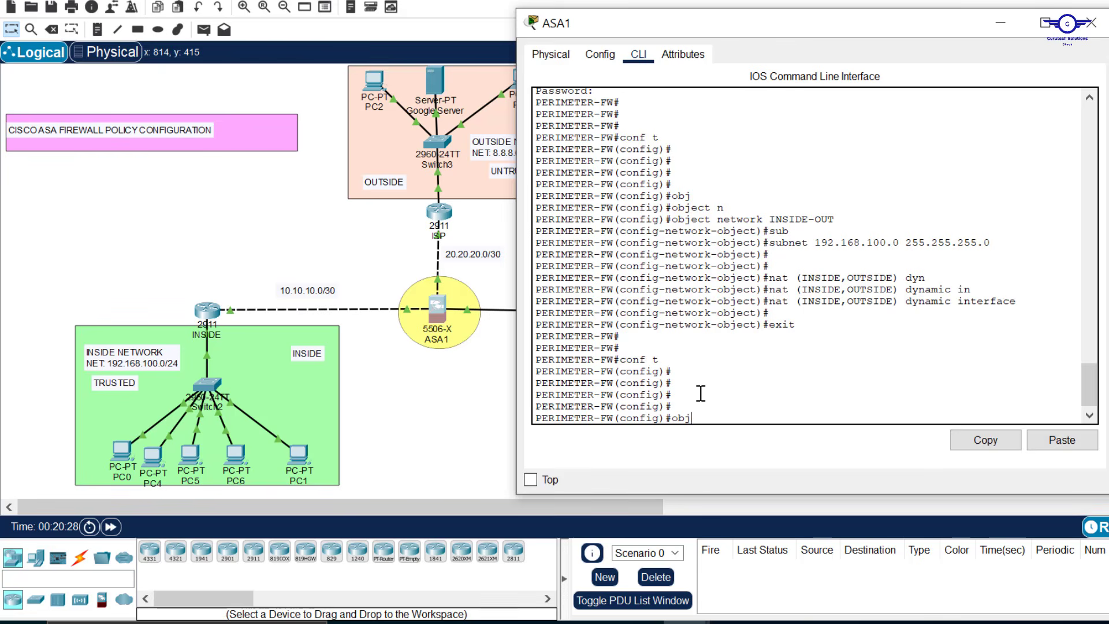
{"action": "type", "text": "ect n"}
{"action": "key", "text": "Tab"}
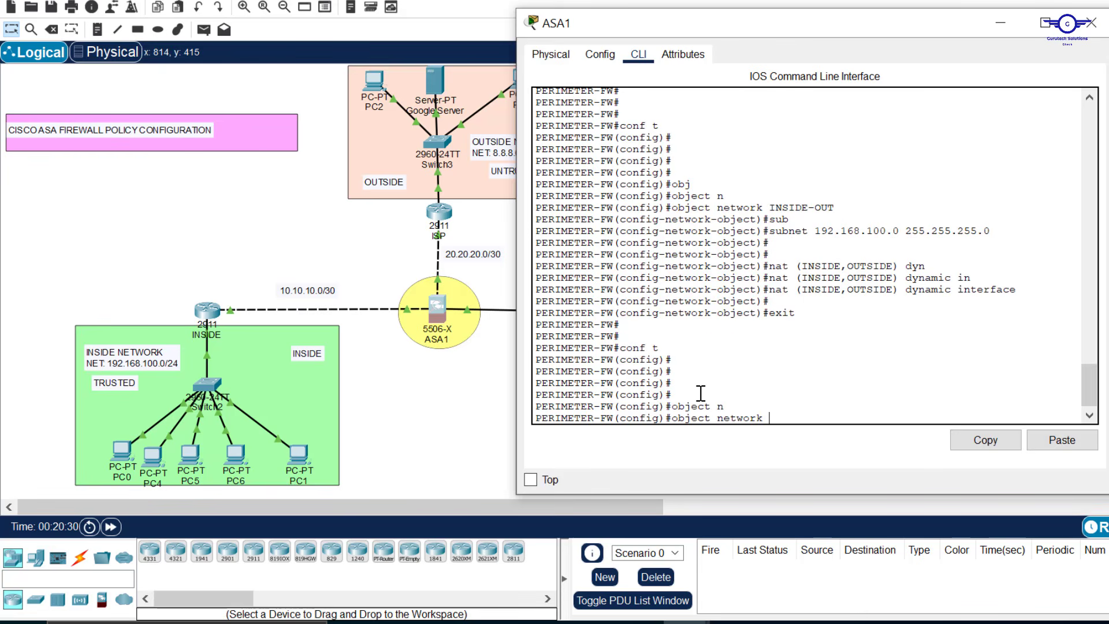
{"action": "key", "text": "Caps_Lock"}
{"action": "type", "text": "DM"}
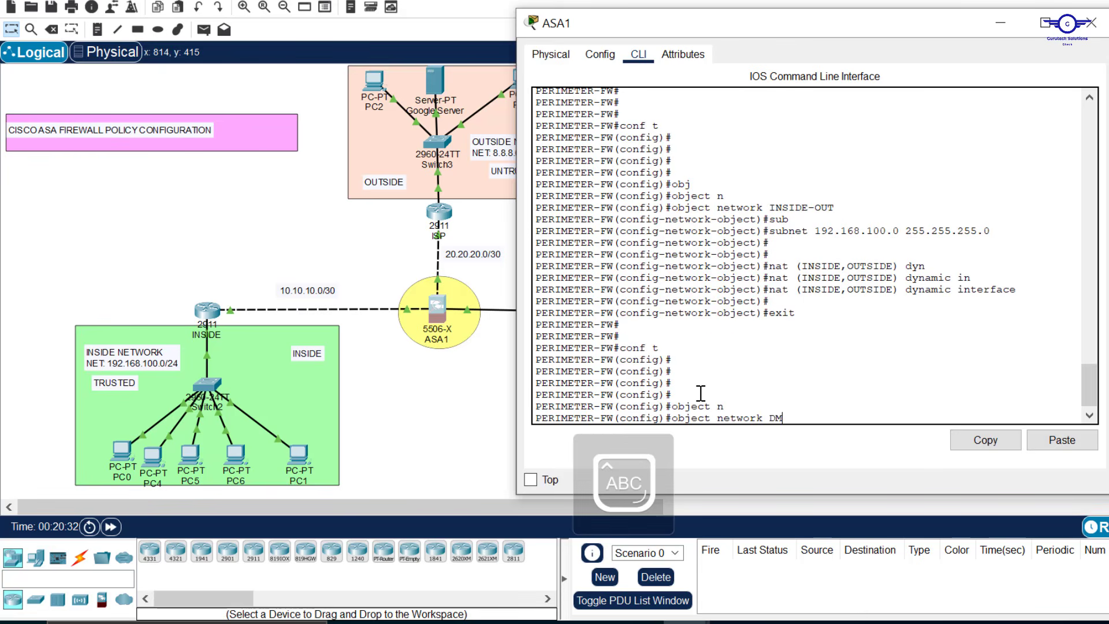
{"action": "type", "text": "Z-OUT"}
{"action": "key", "text": "Return"}
{"action": "key", "text": "Caps_Lock"}
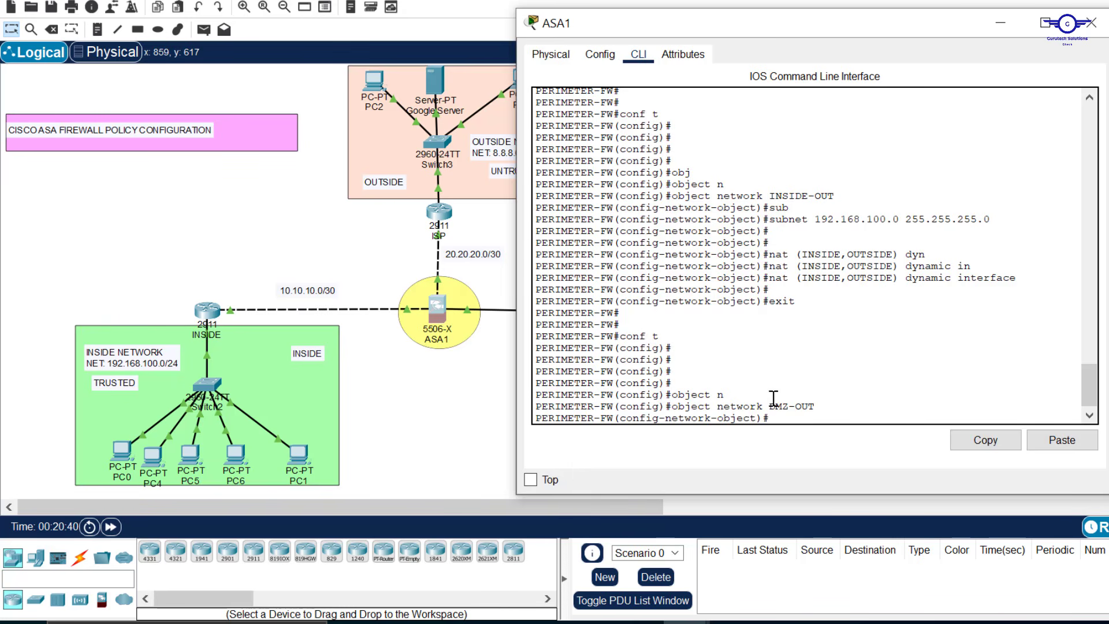
Step: Check the DMZ network address in the topology and set the DMZ-OUT object's subnet to 172.16.10.0 with mask 255.255.255.240
{"action": "left_click", "coordinate": [490, 383]}
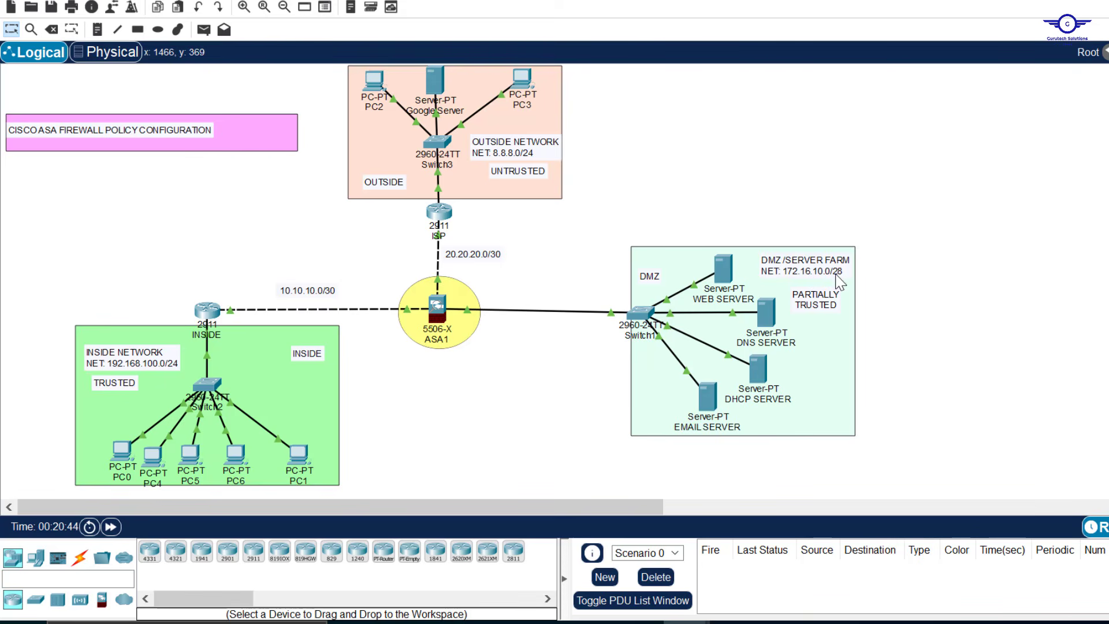
{"action": "left_click", "coordinate": [438, 308]}
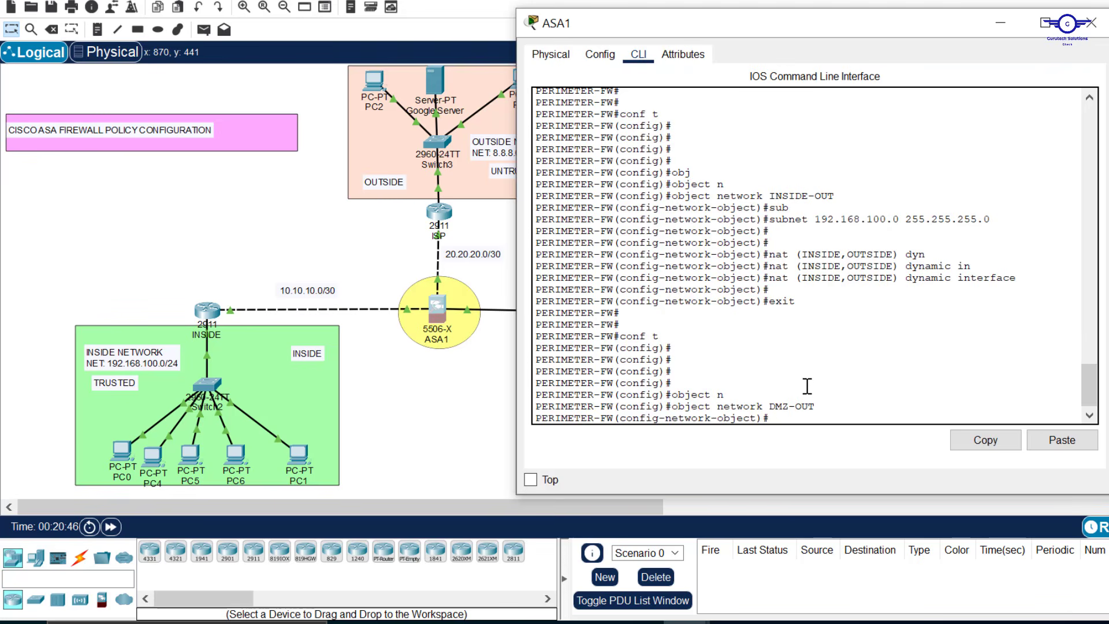
{"action": "type", "text": "b"}
{"action": "key", "text": "Tab"}
{"action": "type", "text": "17"}
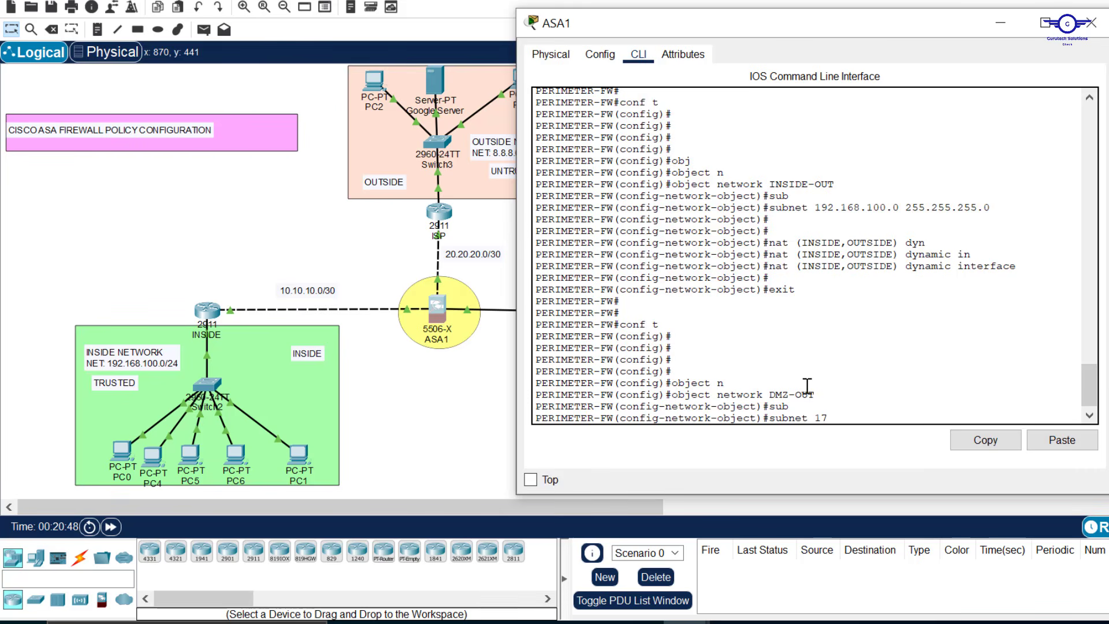
{"action": "type", "text": "2.16.10.0 255.255.255.240"}
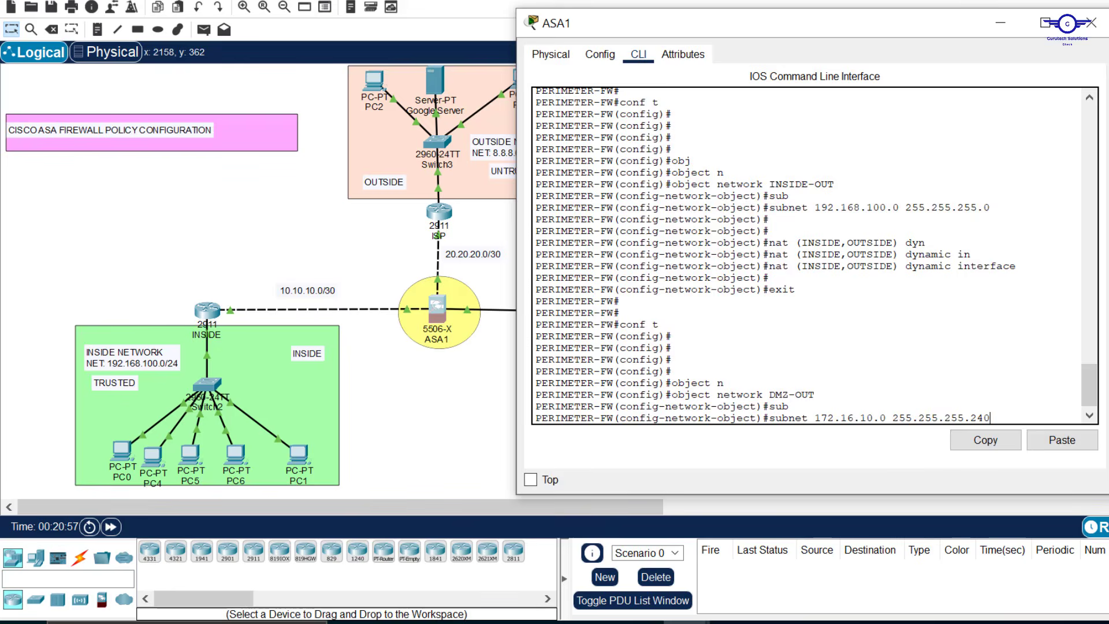
{"action": "left_click", "coordinate": [1108, 243]}
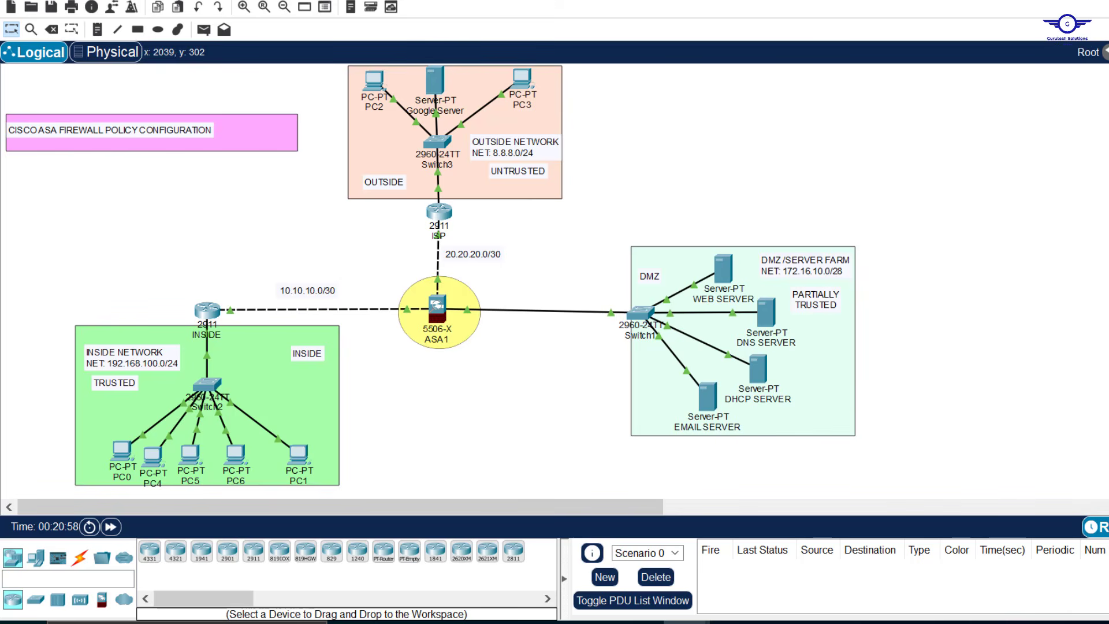
{"action": "left_click", "coordinate": [439, 317]}
{"action": "key", "text": "Return"}
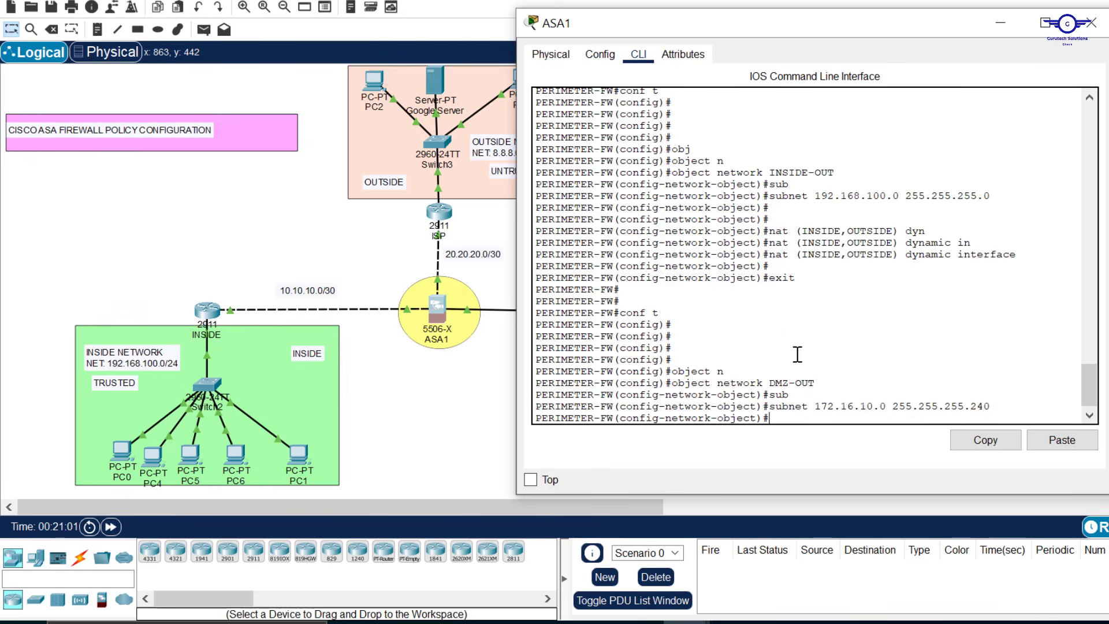
{"action": "key", "text": "Return"}
{"action": "key", "text": "Return"}
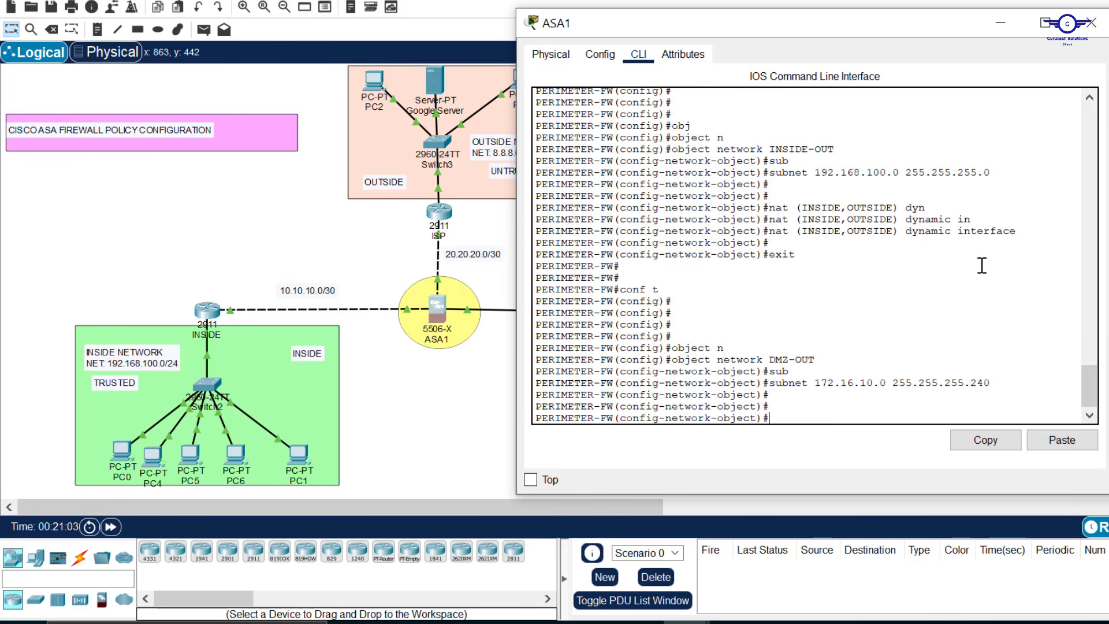
Step: Configure dynamic interface NAT from DMZ to OUTSIDE on the DMZ-OUT object with nat (DMZ,OUTSIDE) dynamic interface
{"action": "left_click_drag", "start_coordinate": [1028, 232], "coordinate": [772, 231]}
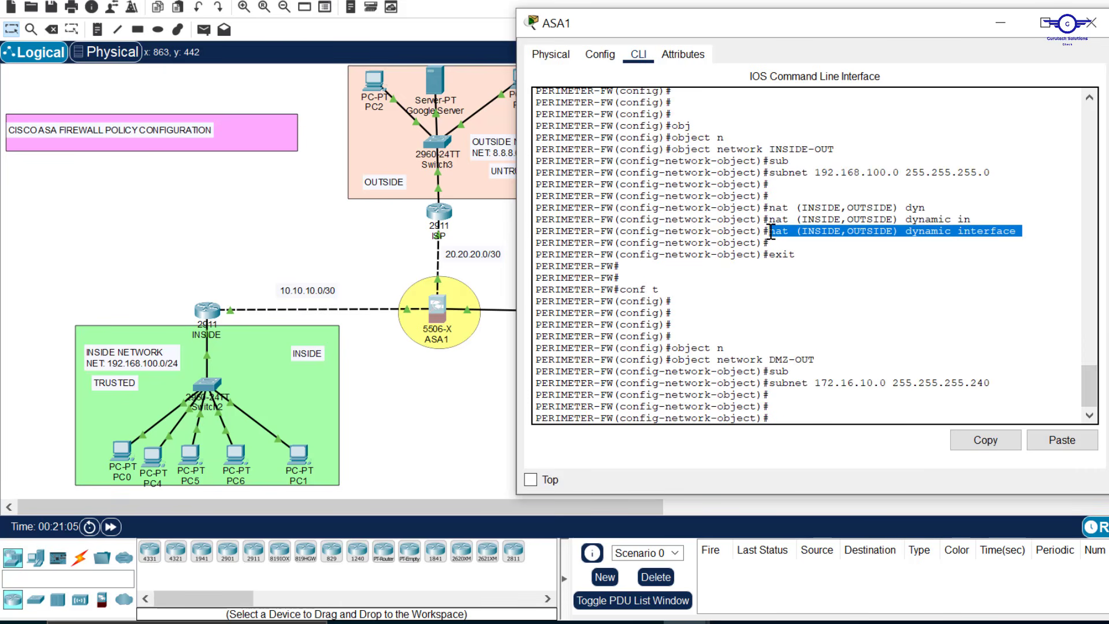
{"action": "left_click", "coordinate": [795, 373]}
{"action": "type", "text": "nat"}
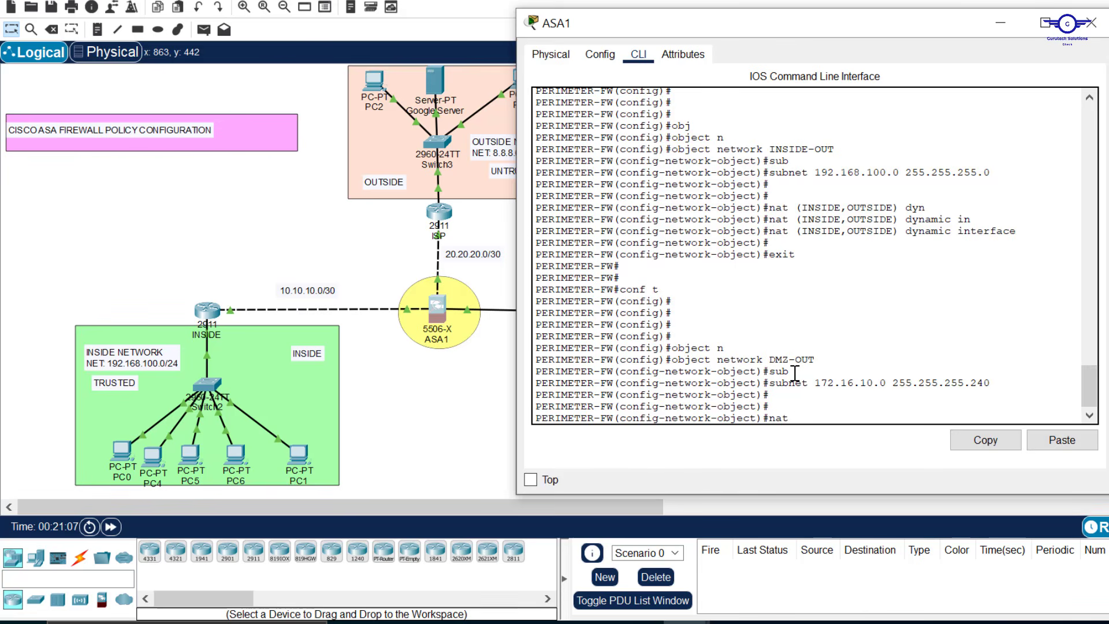
{"action": "type", "text": " (DMZ"}
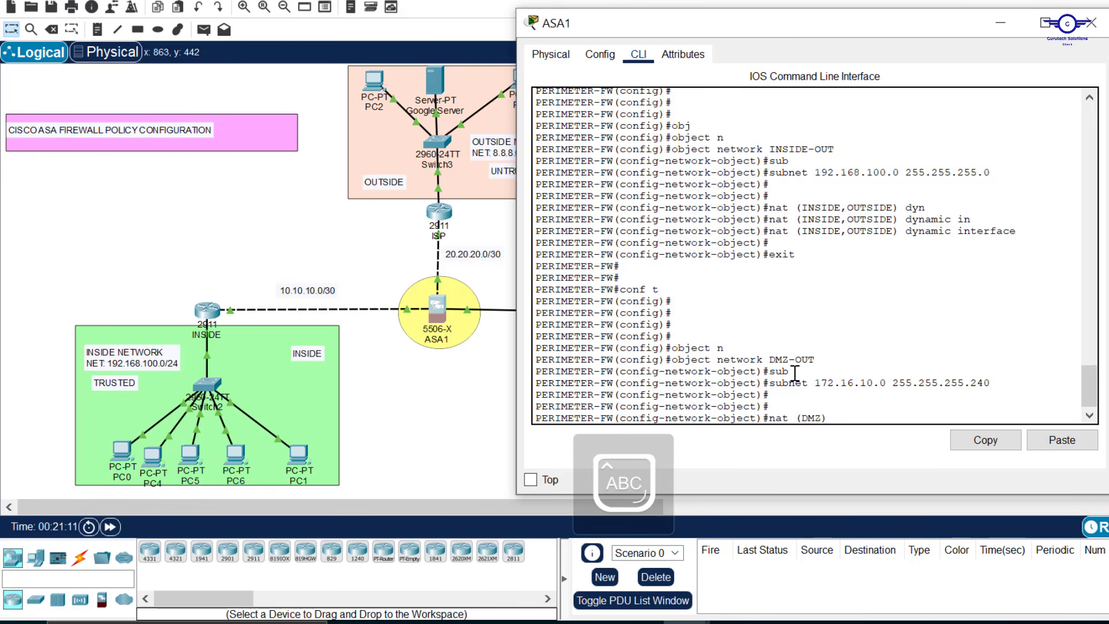
{"action": "type", "text": ",OUTSID"}
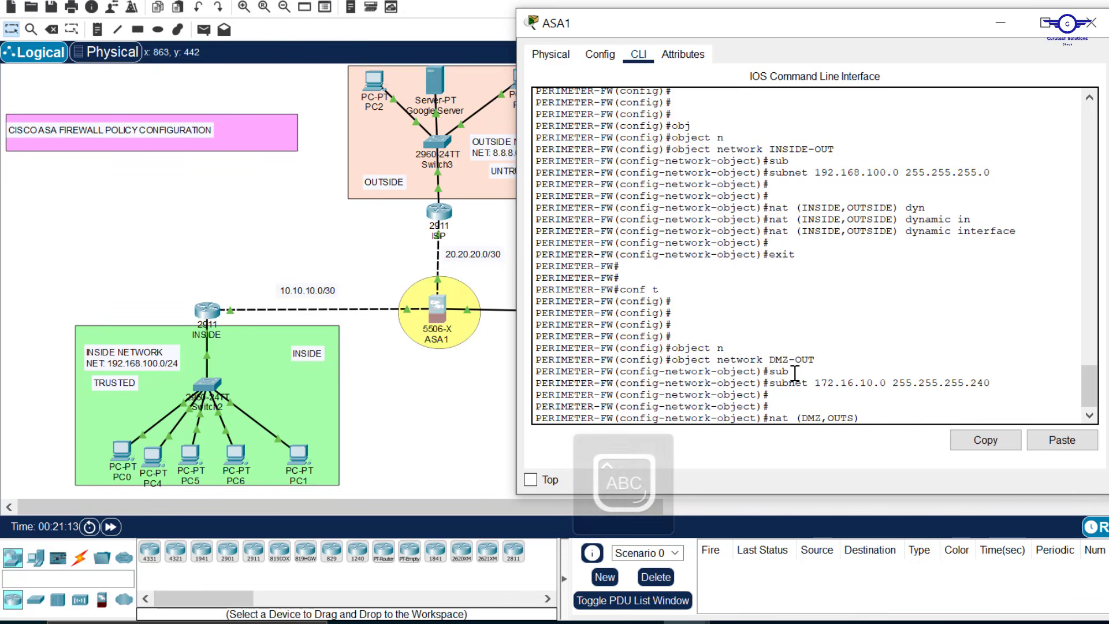
{"action": "type", "text": "E"}
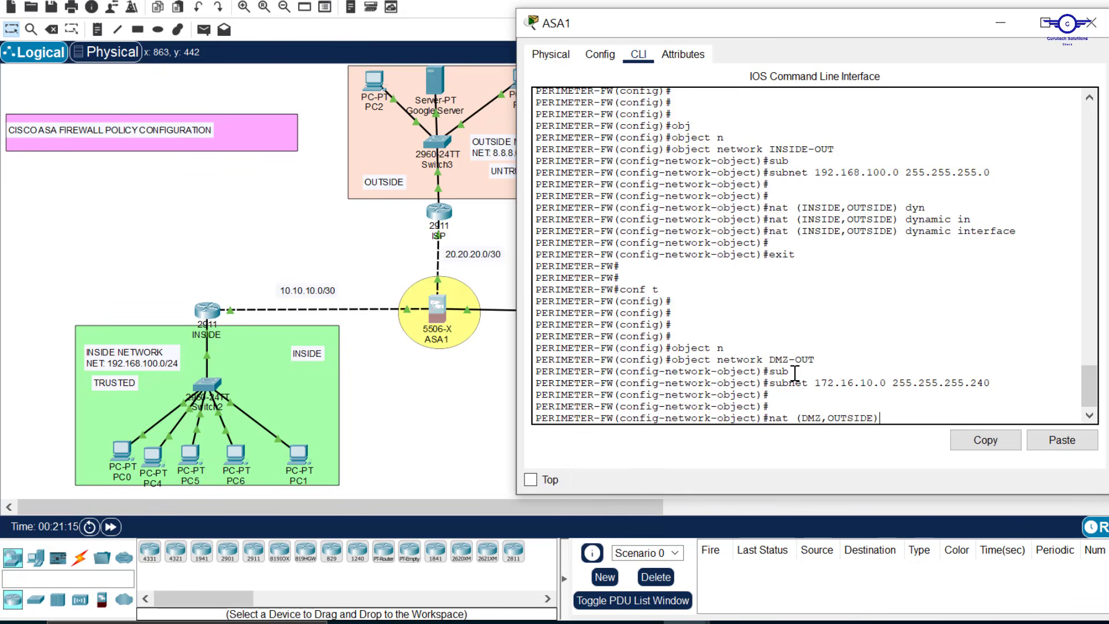
{"action": "type", "text": ") dy"}
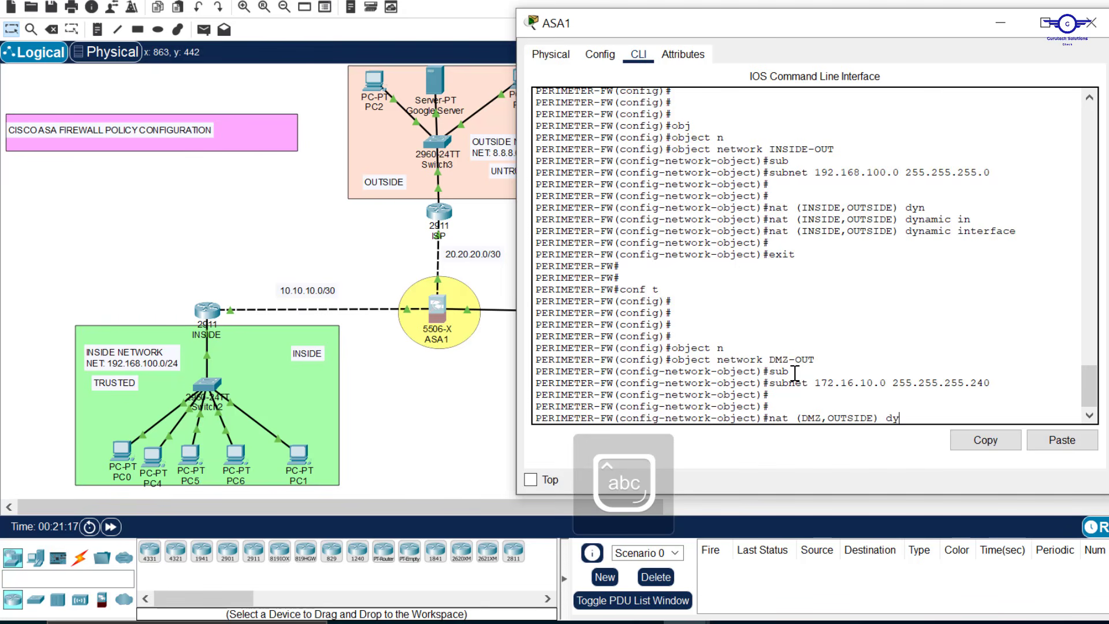
{"action": "type", "text": "na"}
{"action": "key", "text": "Tab"}
{"action": "type", "text": "in"}
{"action": "key", "text": "Tab"}
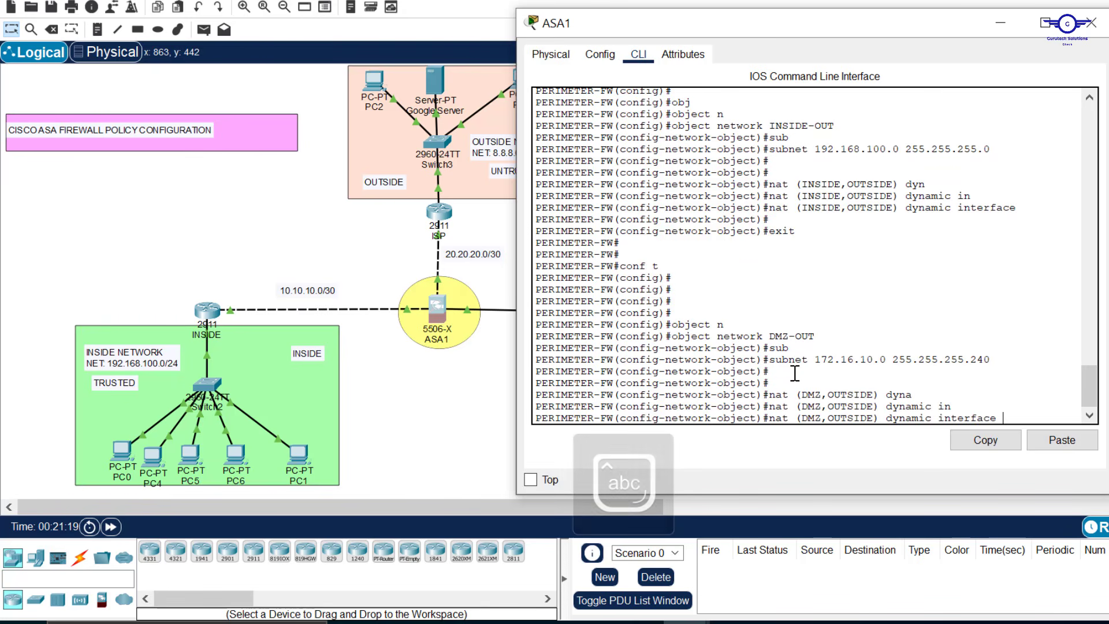
{"action": "key", "text": "Return"}
Step: Leave the DMZ-OUT object's configuration mode with the exit command
{"action": "type", "text": "etwork-object)#e"}
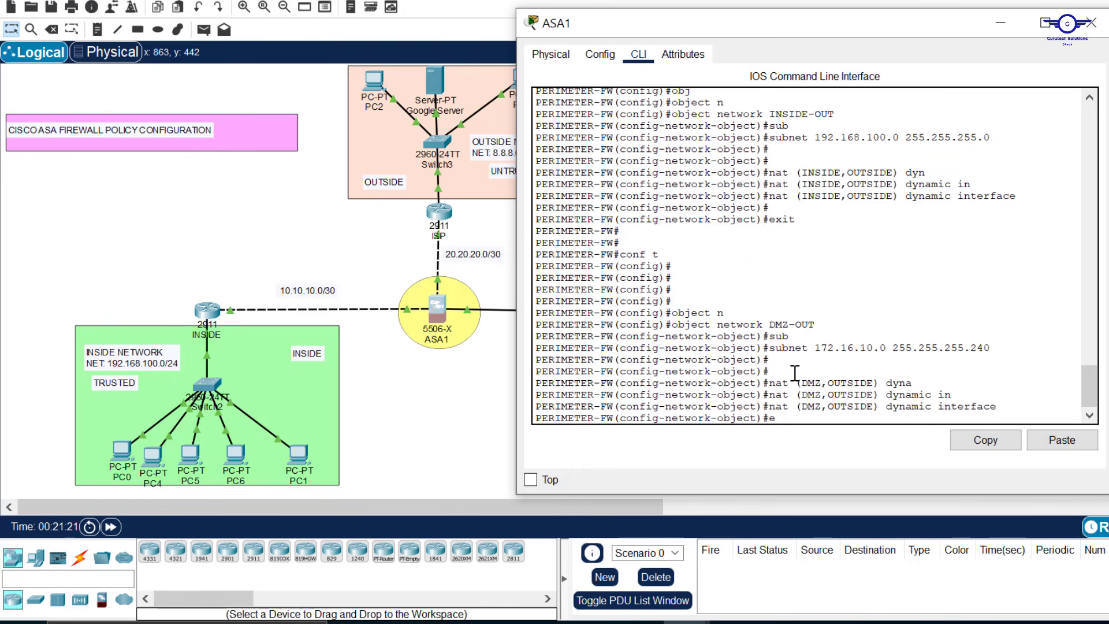
{"action": "type", "text": "xit"}
{"action": "key", "text": "Return"}
{"action": "key", "text": "Return"}
{"action": "key", "text": "Return"}
{"action": "key", "text": "Return"}
{"action": "key", "text": "Return"}
Step: Save the firewall's running configuration with the wr mem command
{"action": "type", "text": "wr "}
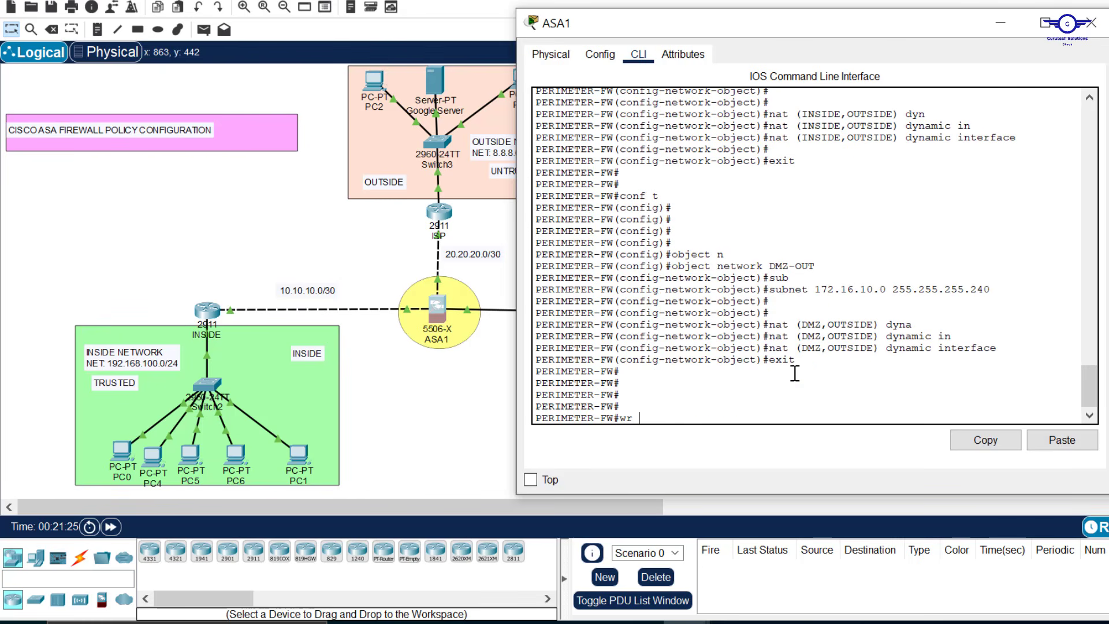
{"action": "type", "text": "mem"}
{"action": "key", "text": "Return"}
{"action": "key", "text": "Return"}
{"action": "key", "text": "Return"}
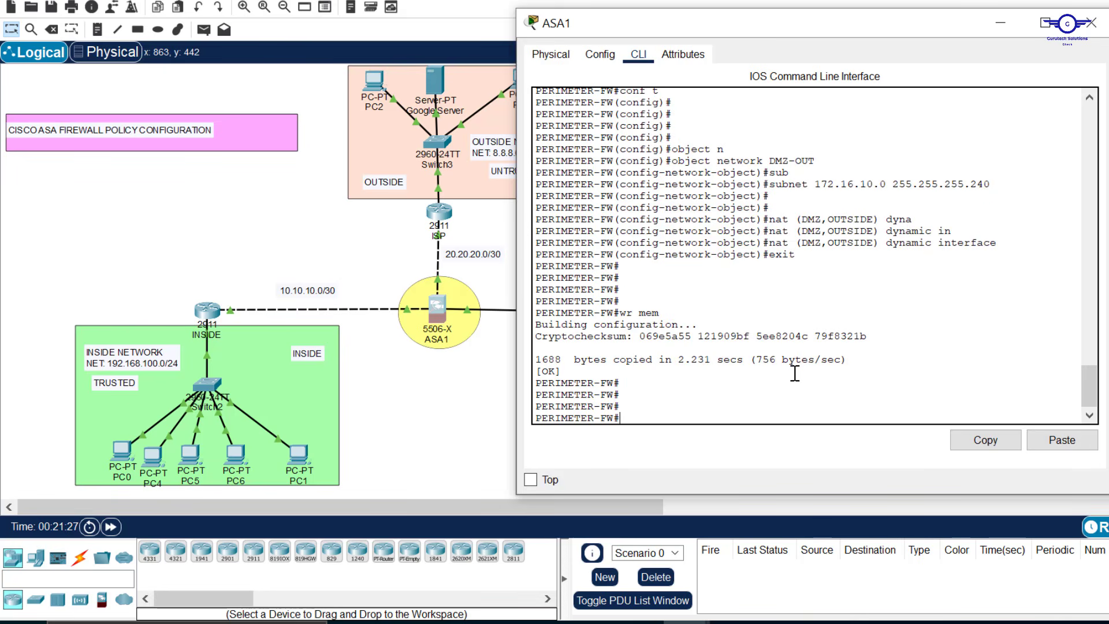
Step: Enter global configuration mode on PERIMETER-FW with conf t
{"action": "type", "text": "conf t"}
{"action": "key", "text": "Return"}
{"action": "key", "text": "Return"}
{"action": "key", "text": "Return"}
{"action": "key", "text": "Return"}
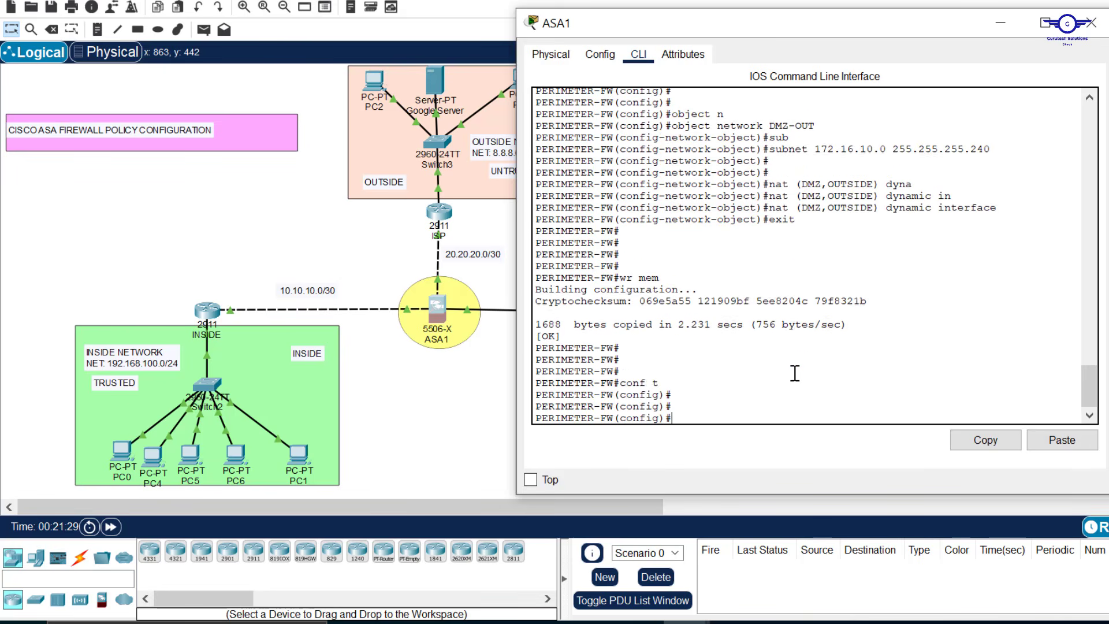
Step: Switch to config-guide.txt in Notepad, highlight the item on ACL firewall policies, and go back to the Packet Tracer topology
{"action": "left_click", "coordinate": [830, 622]}
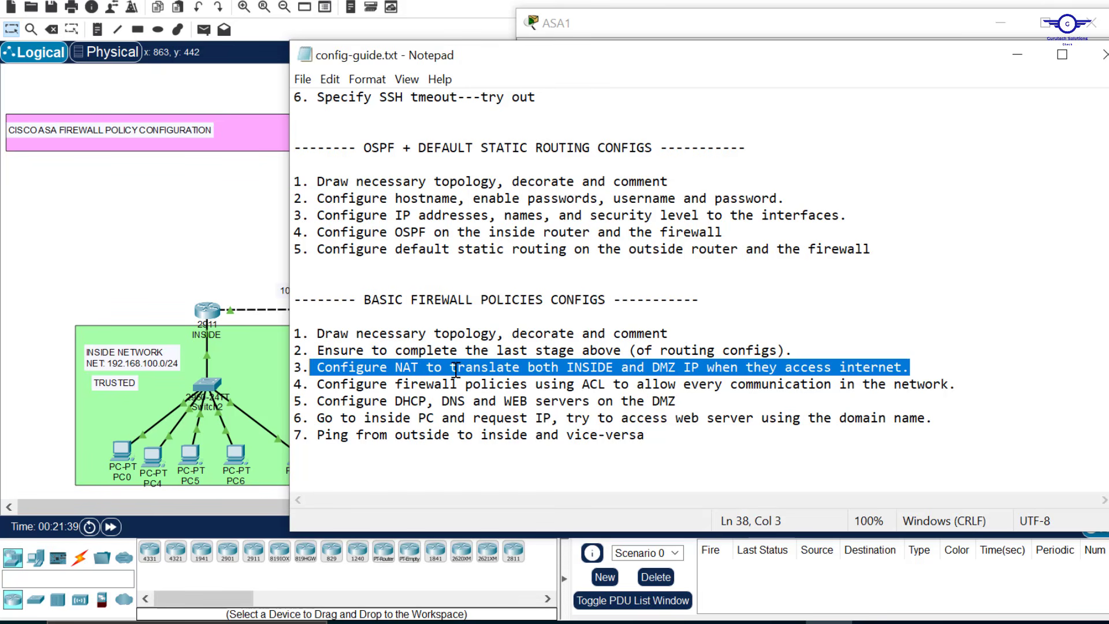
{"action": "left_click_drag", "start_coordinate": [957, 384], "coordinate": [328, 382]}
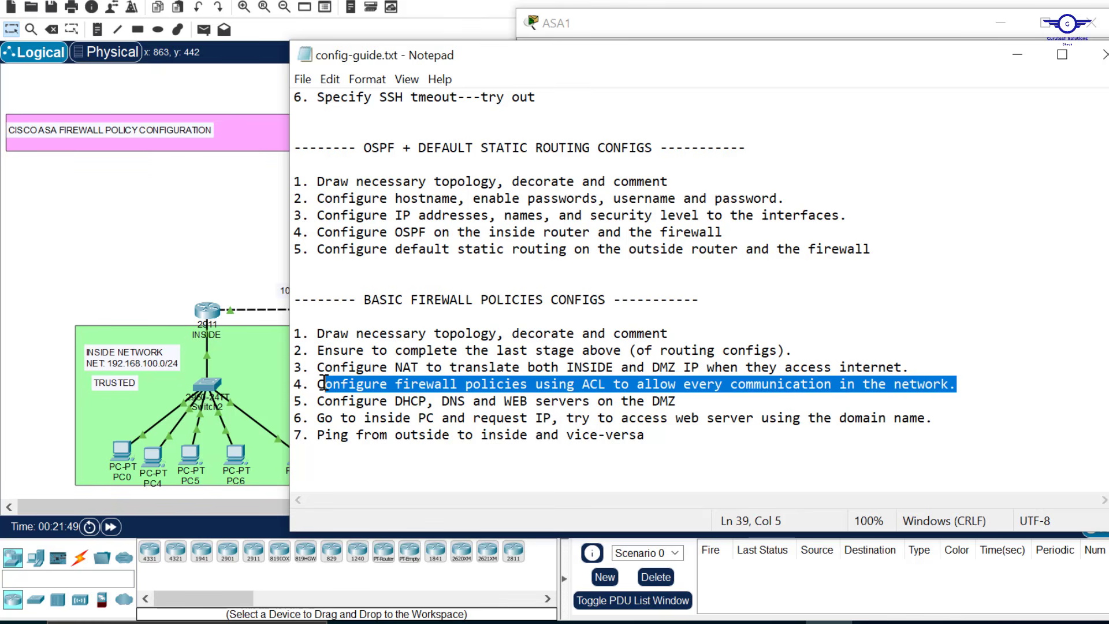
{"action": "left_click", "coordinate": [215, 220]}
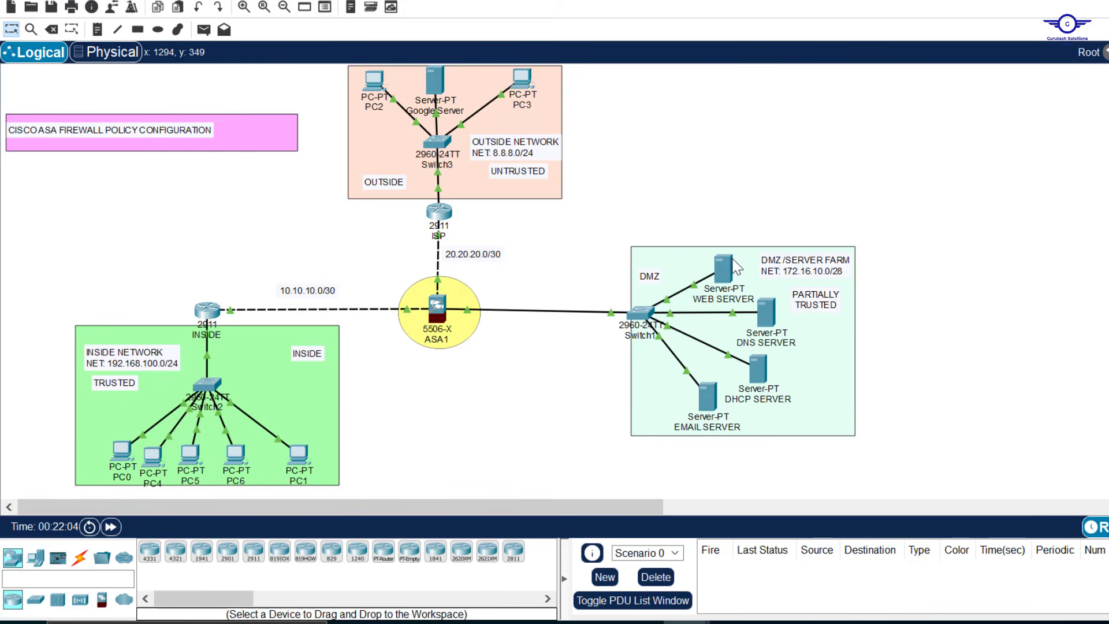
Step: Check the IP addresses of the DMZ's web and DHCP servers, and enter privileged mode on the INSIDE router with en
{"action": "mouse_move", "coordinate": [729, 267]}
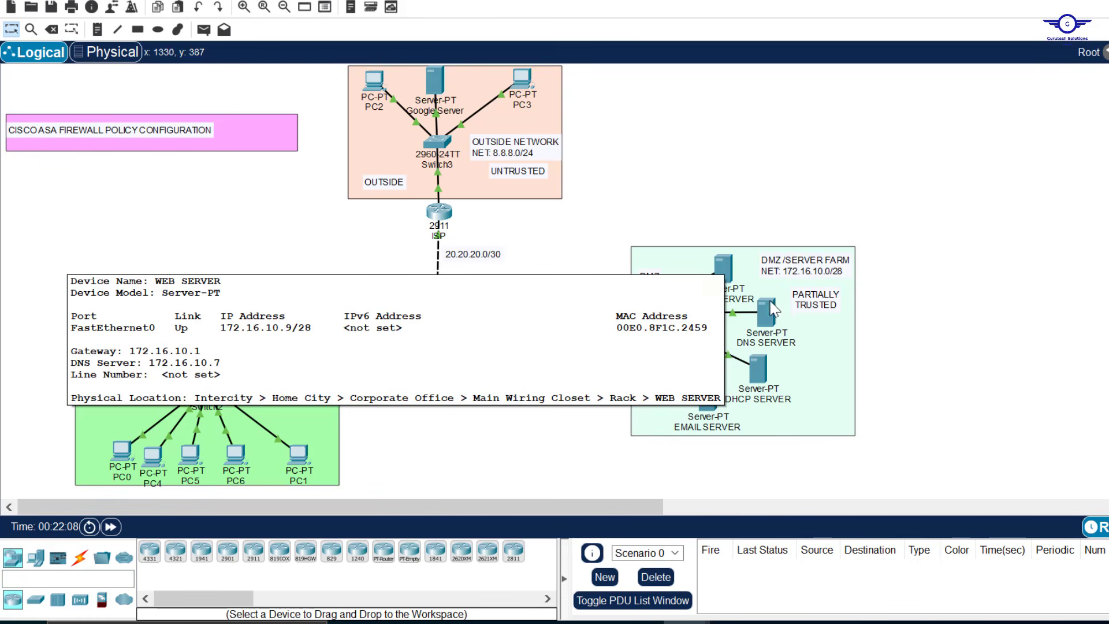
{"action": "mouse_move", "coordinate": [755, 366]}
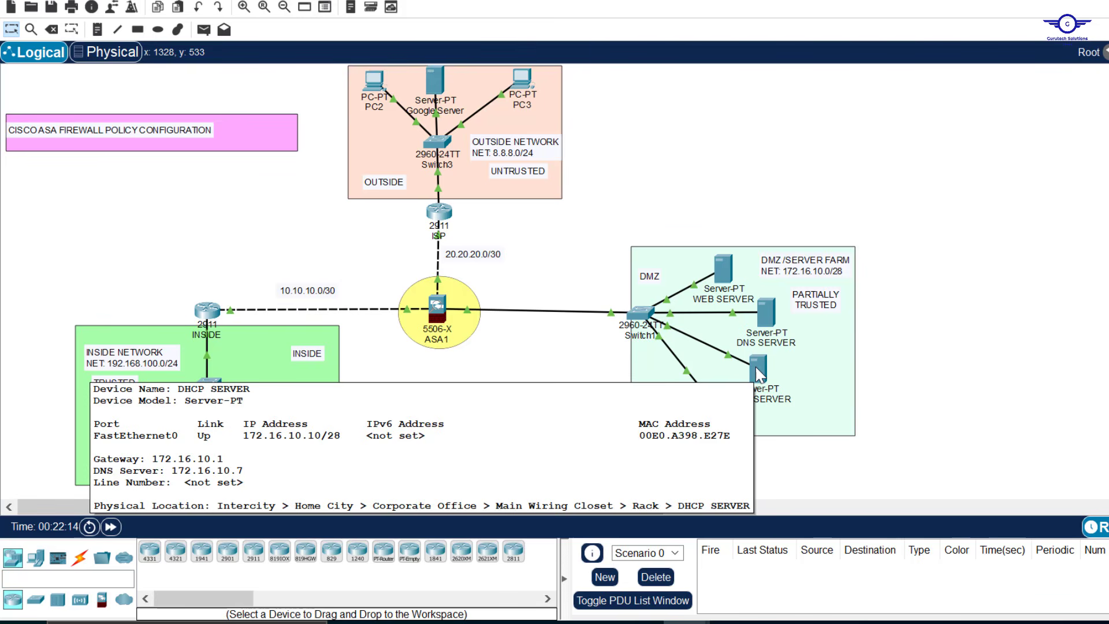
{"action": "left_click", "coordinate": [208, 310]}
{"action": "key", "text": "Return"}
{"action": "key", "text": "Return"}
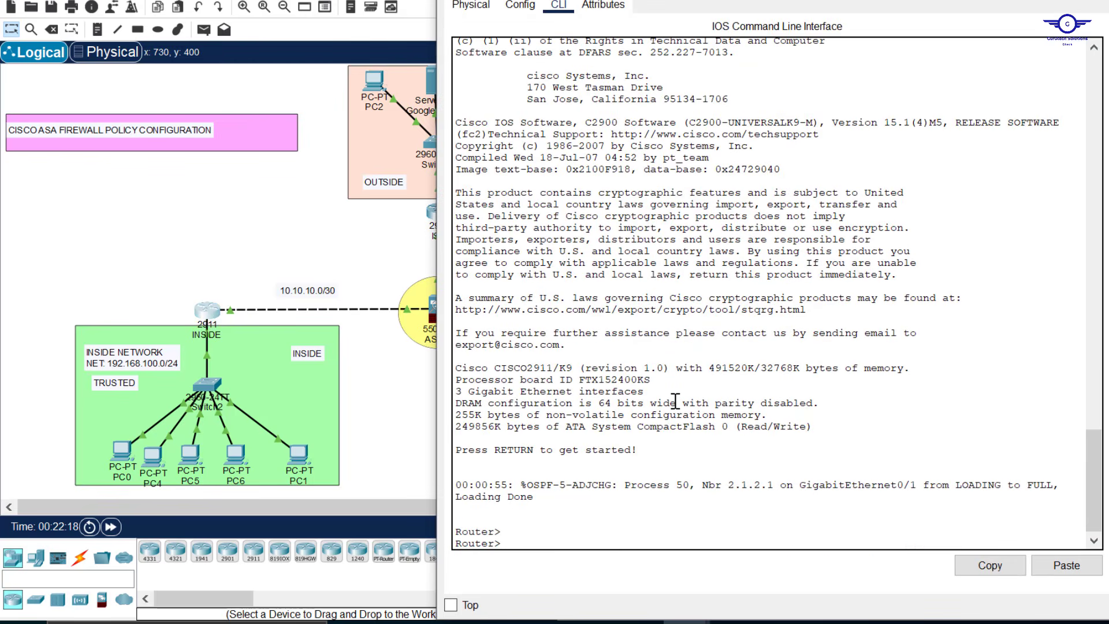
{"action": "type", "text": "en"}
{"action": "key", "text": "Return"}
{"action": "key", "text": "Return"}
{"action": "key", "text": "Return"}
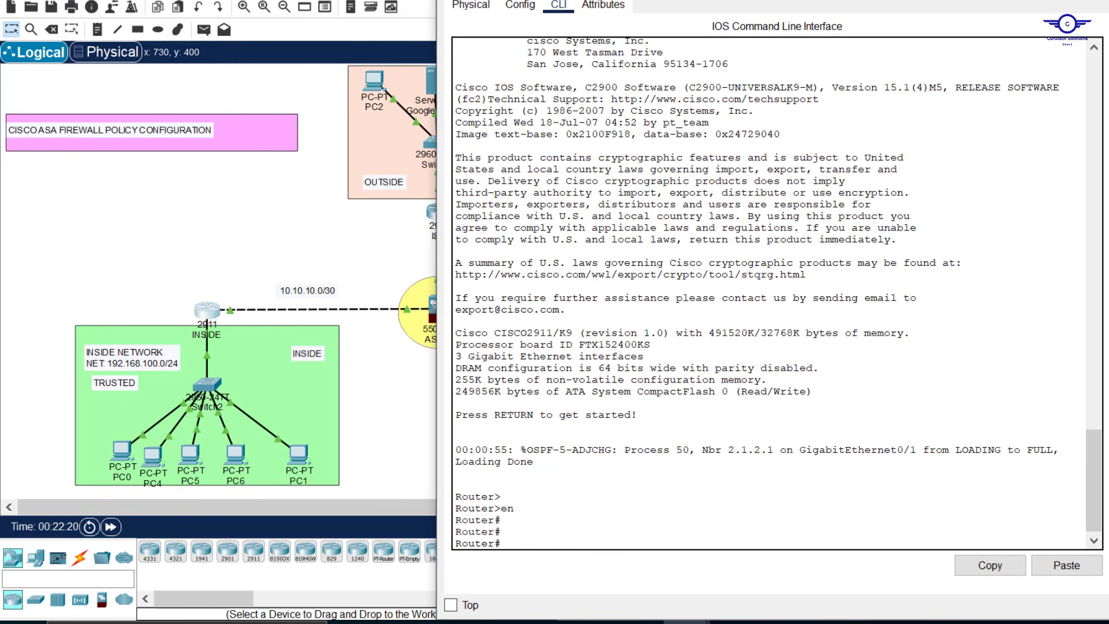
Step: Ping the DHCP server at 172.16.10.10 from the INSIDE router's command line
{"action": "left_click_drag", "start_coordinate": [716, 0], "coordinate": [703, 47]}
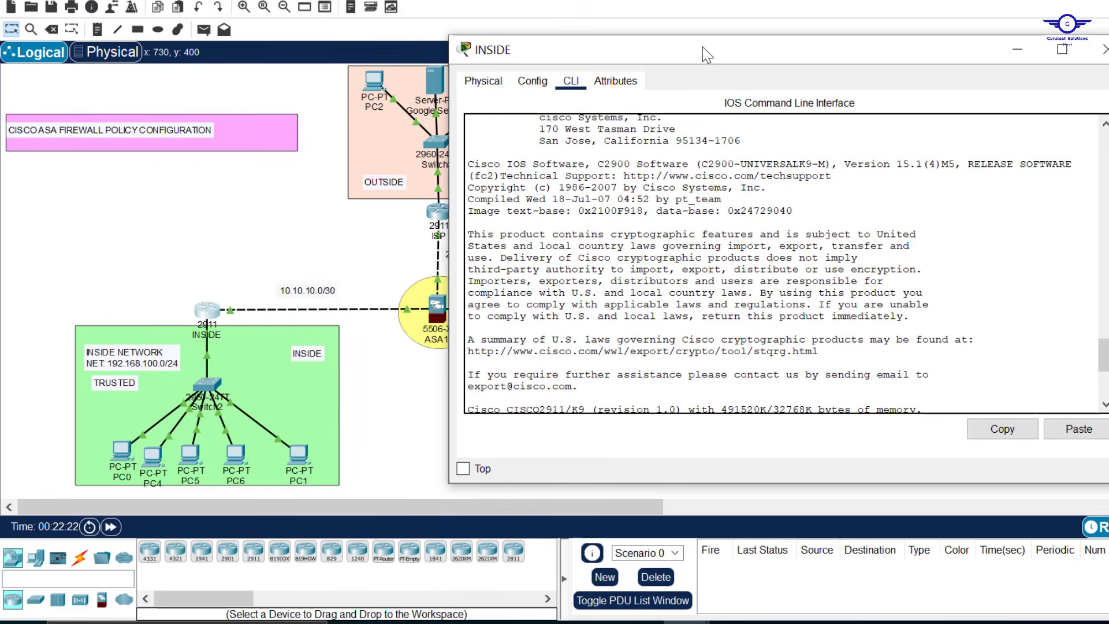
{"action": "left_click", "coordinate": [705, 240]}
{"action": "scroll", "coordinate": [705, 240], "scroll_direction": "down", "scroll_amount": 6}
{"action": "type", "text": "pir"}
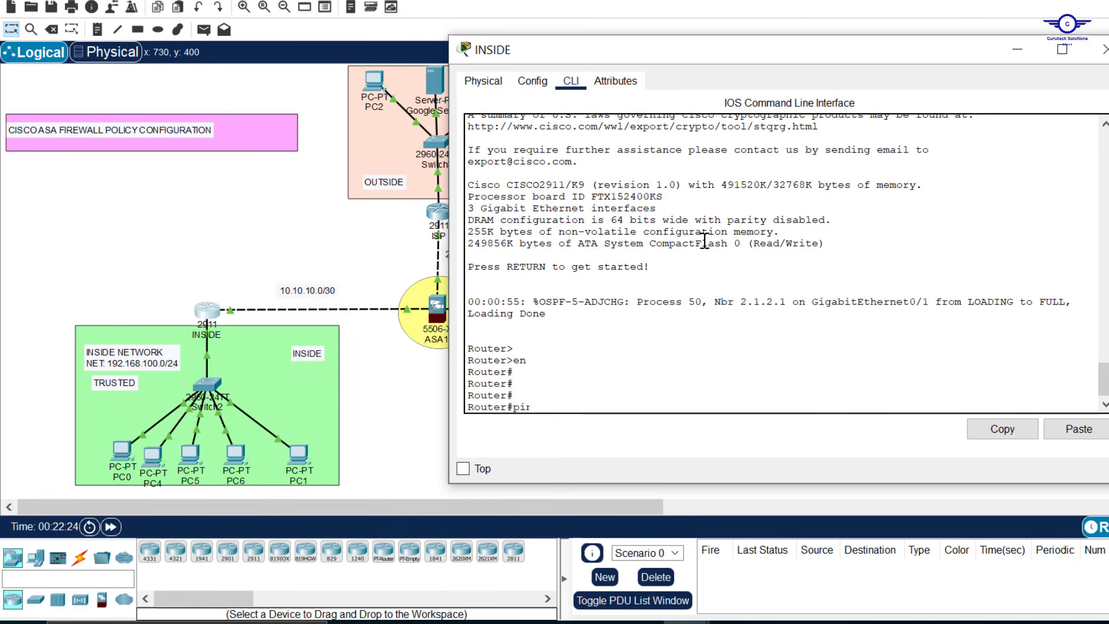
{"action": "key", "text": "BackSpace"}
{"action": "type", "text": "ng 1"}
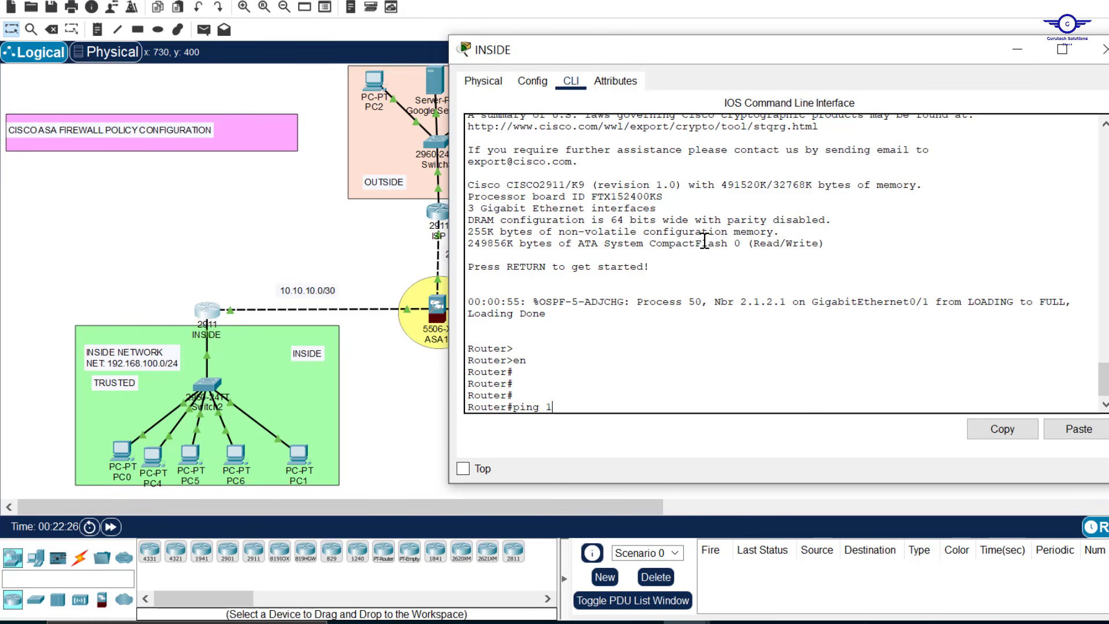
{"action": "type", "text": "72.16.10.10"}
{"action": "key", "text": "Return"}
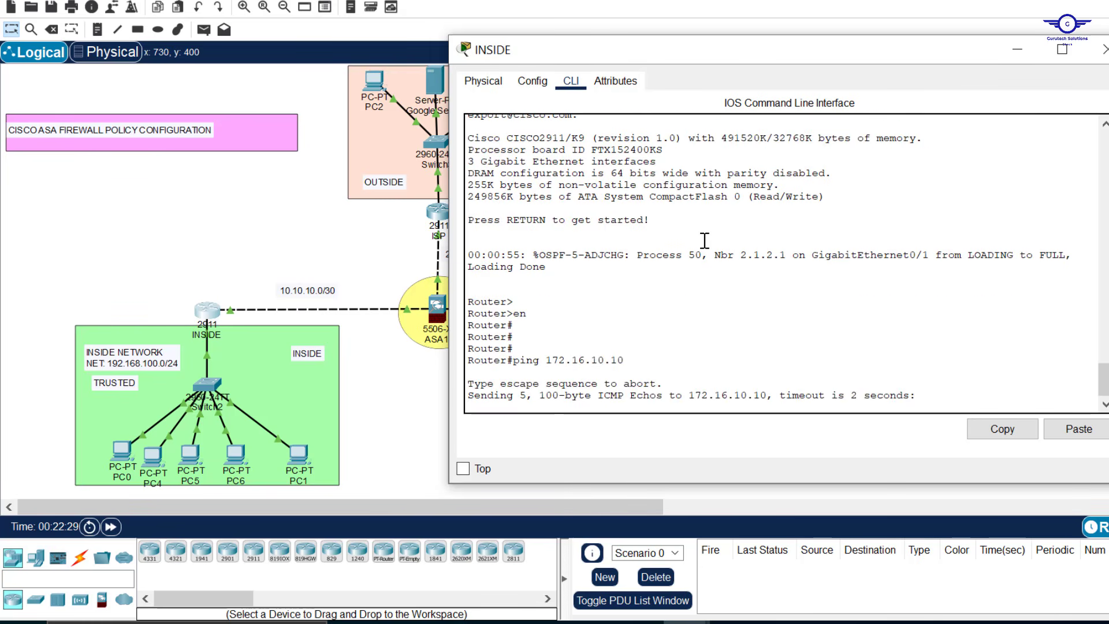
Step: Review the topology and the ACL policy item in Notepad's config-guide.txt again, ending at ASA1's command line in Packet Tracer
{"action": "left_click", "coordinate": [345, 247]}
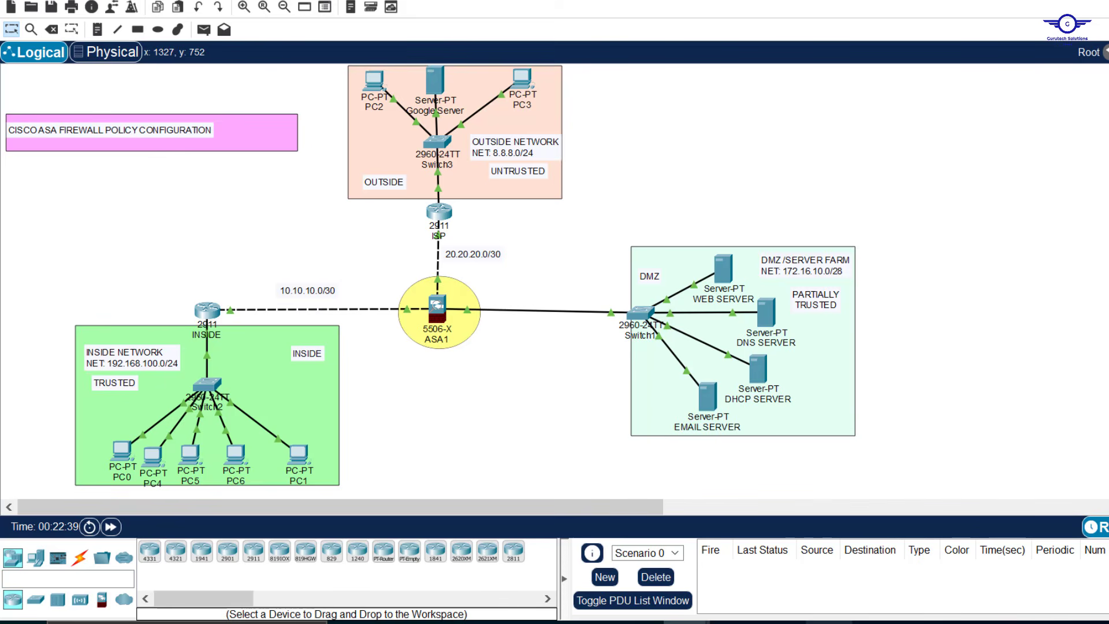
{"action": "left_click", "coordinate": [829, 623]}
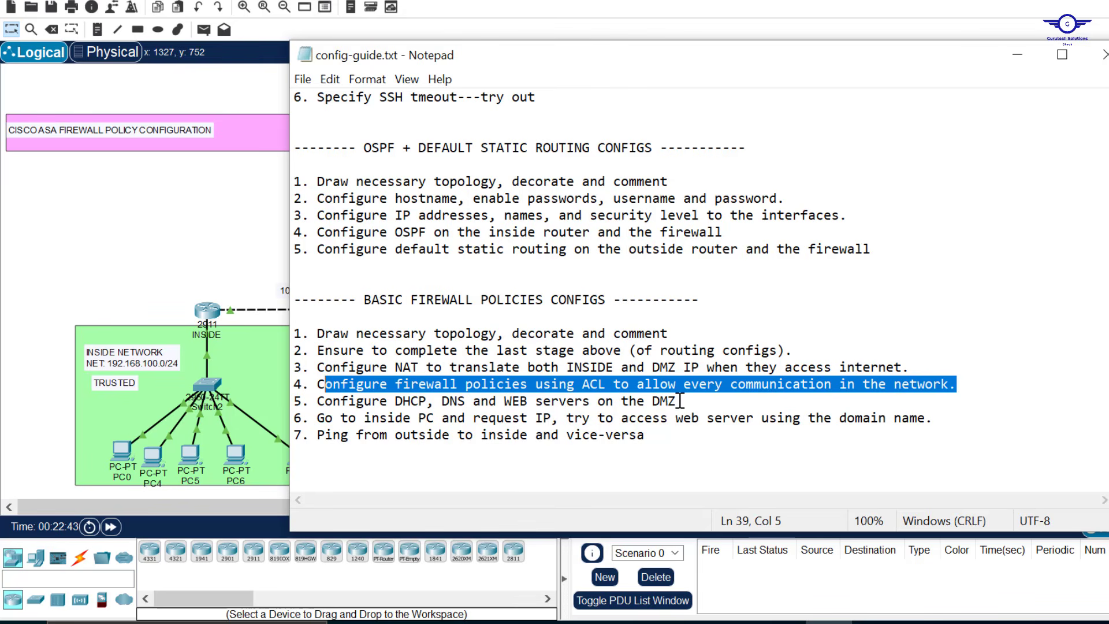
{"action": "left_click", "coordinate": [245, 265]}
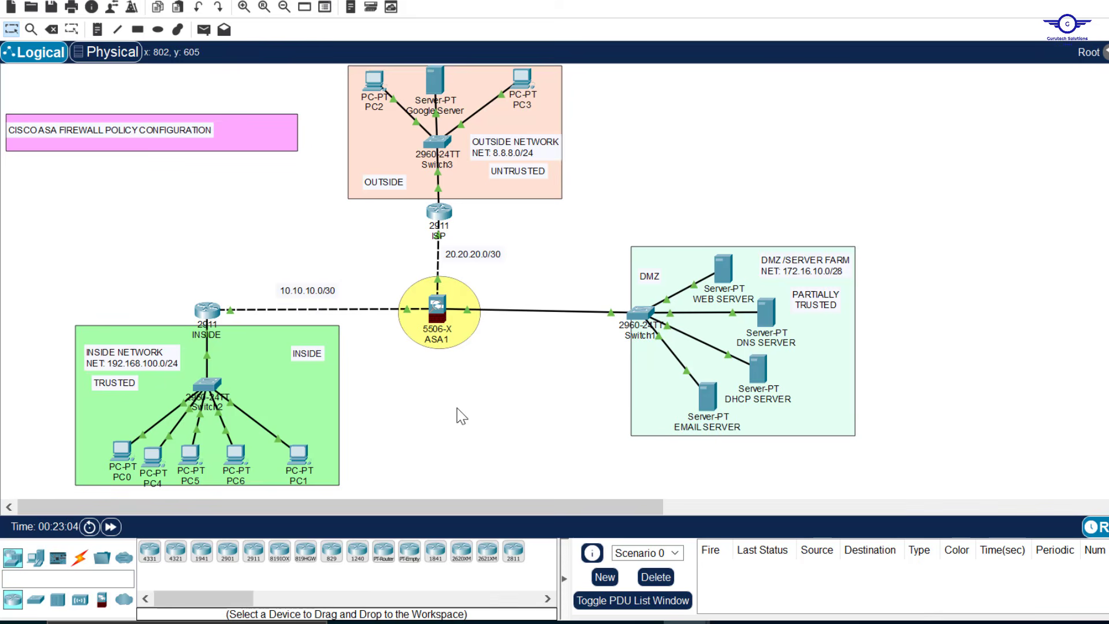
{"action": "left_click", "coordinate": [439, 307]}
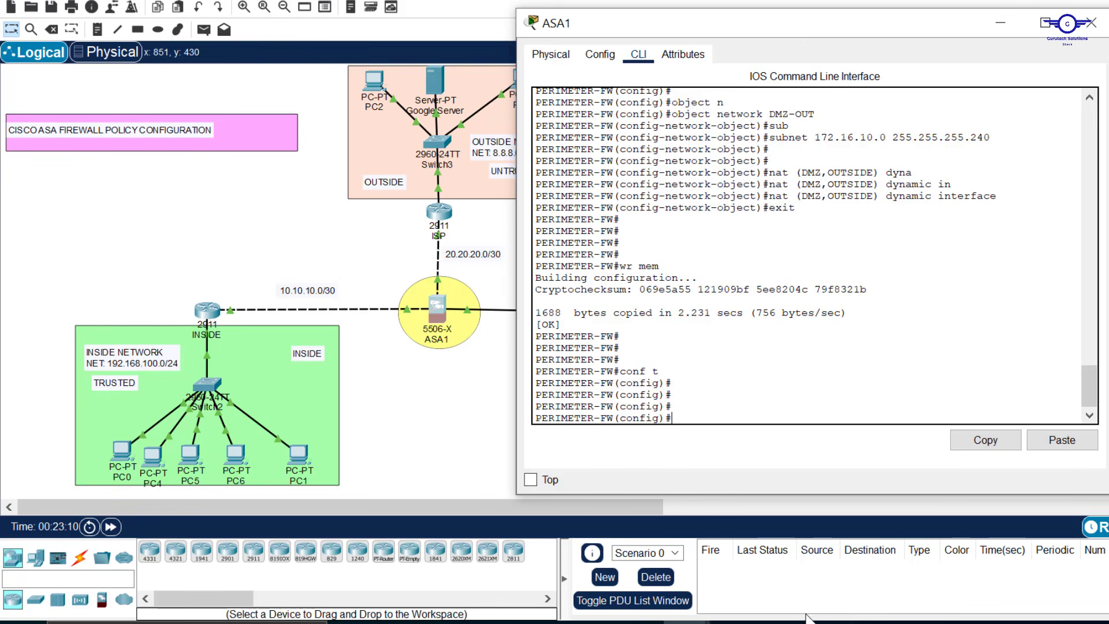
{"action": "key", "text": "alt+Tab"}
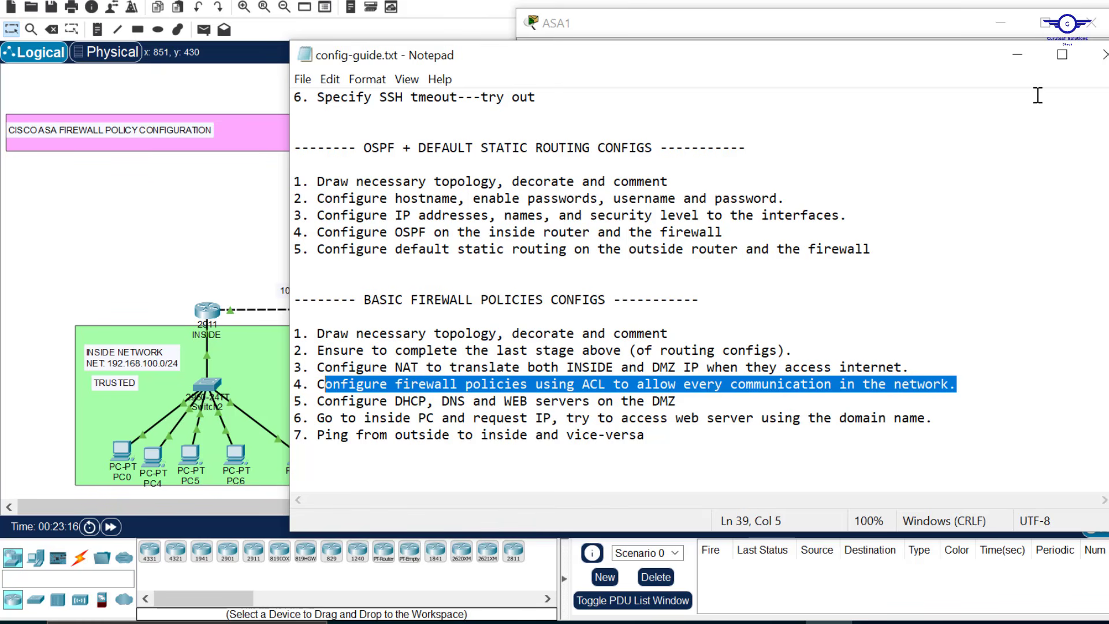
{"action": "left_click", "coordinate": [1018, 58]}
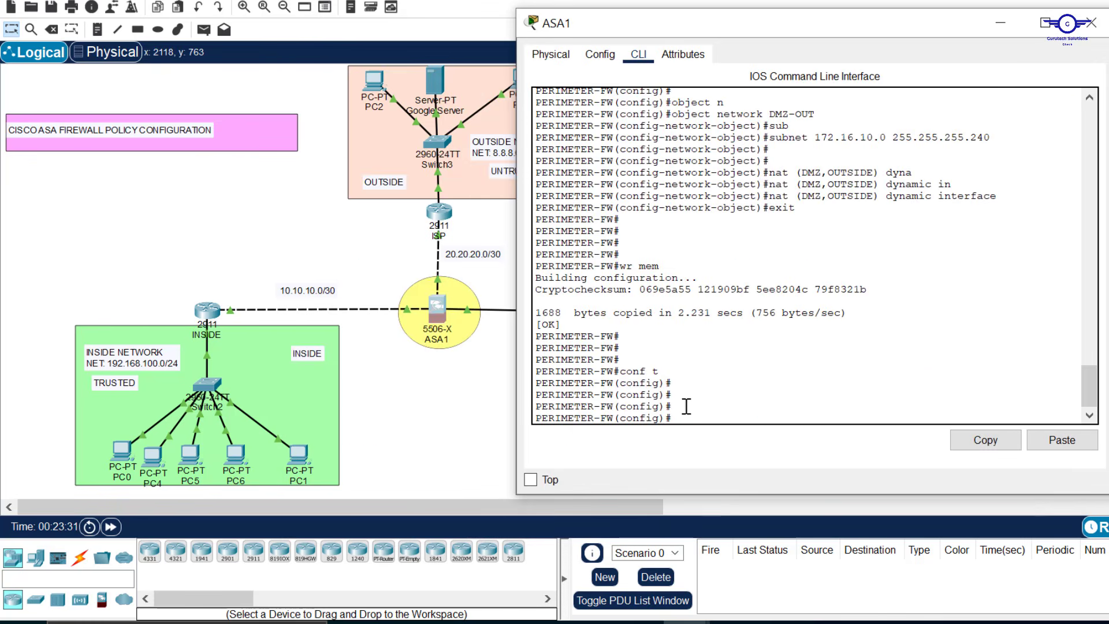
Step: Start an access-list command named DMZ-ACCESS in ASA1's configuration mode, checking the DMZ area of the topology for the name
{"action": "type", "text": "ccess-l"}
{"action": "key", "text": "Tab"}
{"action": "key", "text": "Caps_Lock"}
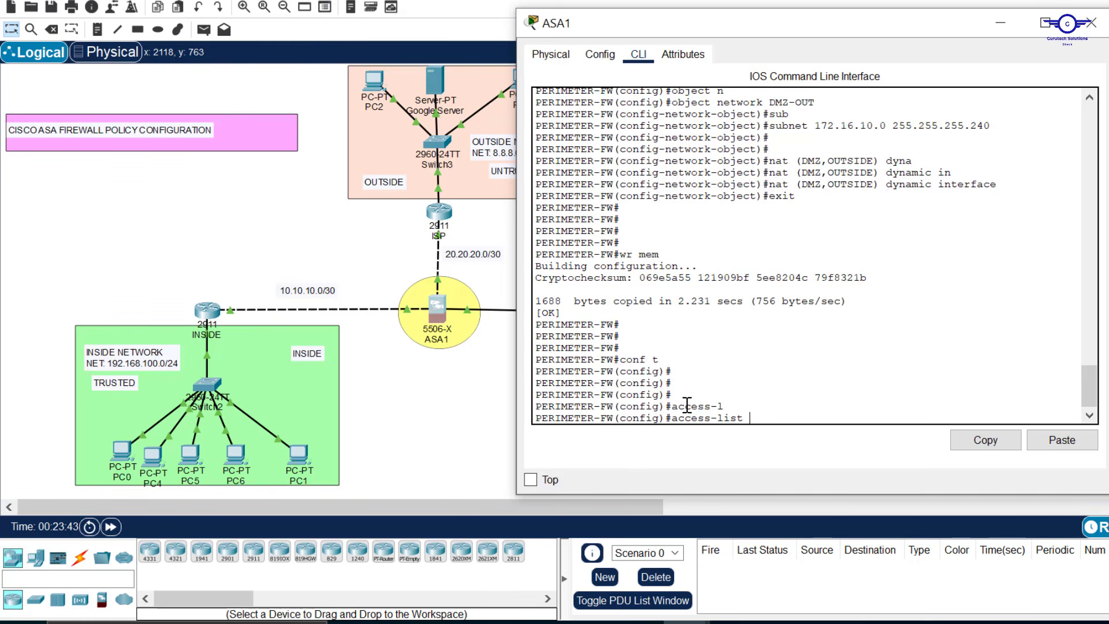
{"action": "left_click", "coordinate": [997, 30]}
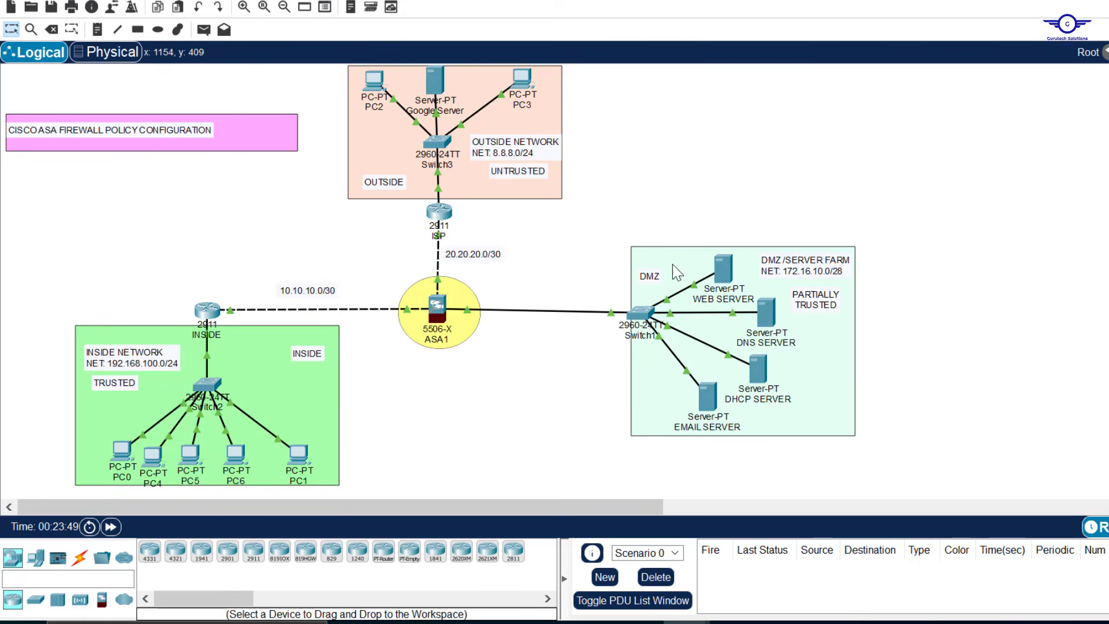
{"action": "left_click_drag", "start_coordinate": [634, 203], "coordinate": [917, 442]}
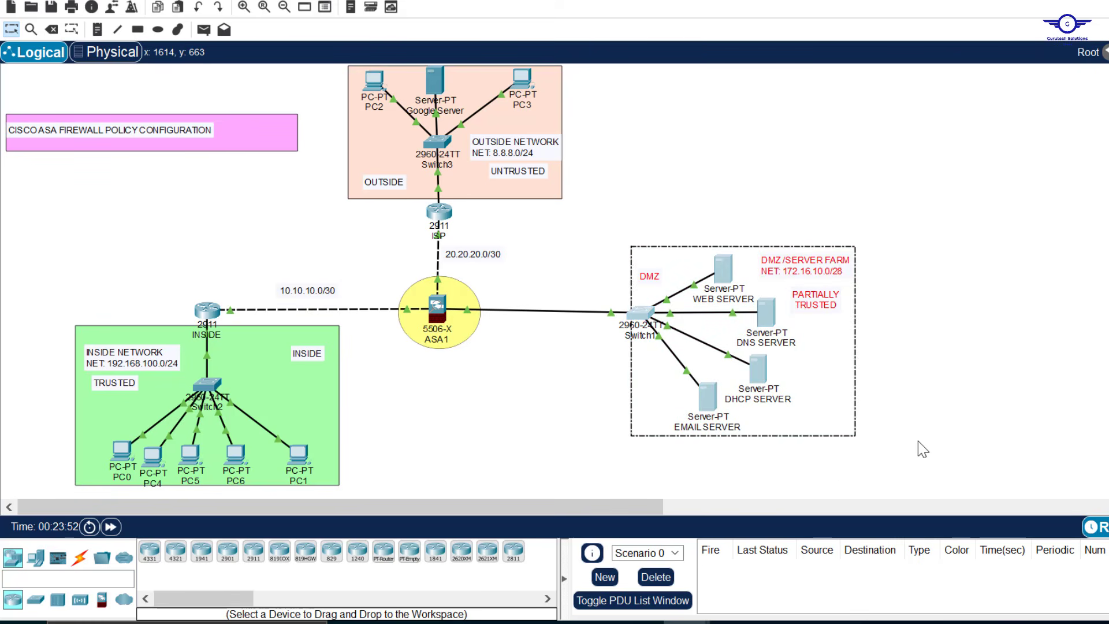
{"action": "left_click", "coordinate": [437, 307]}
{"action": "type", "text": "D"}
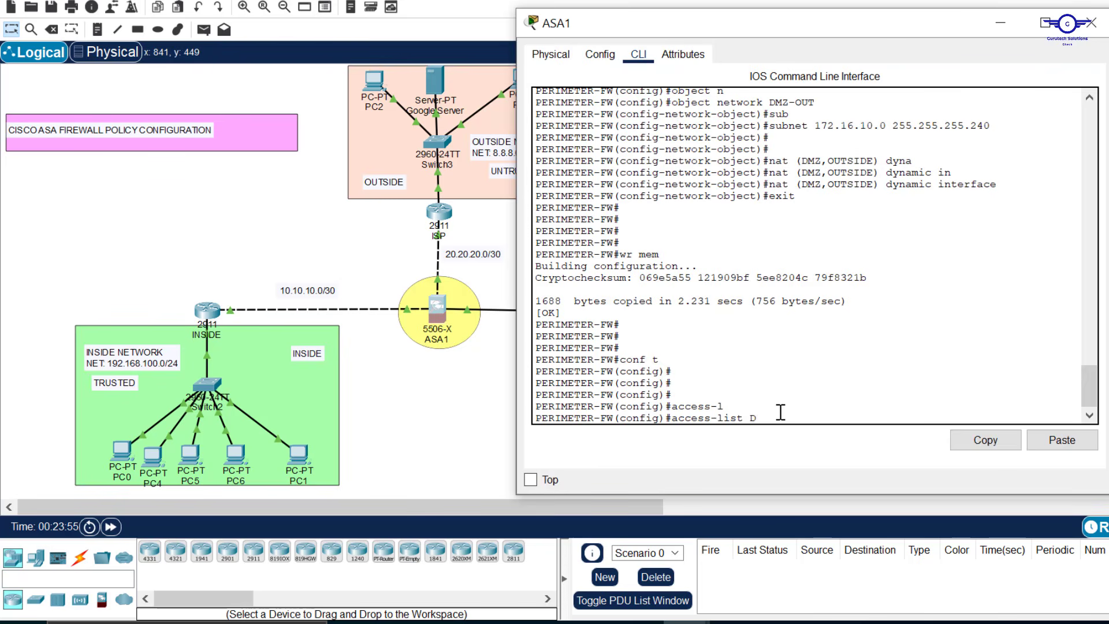
{"action": "type", "text": "MZ-ACCESS"}
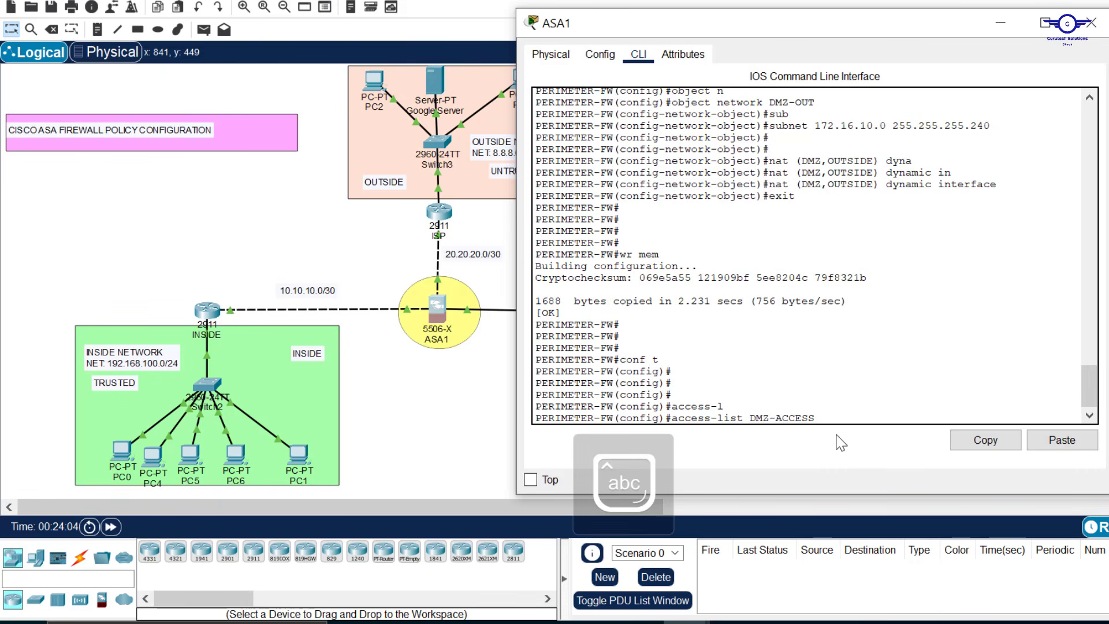
Step: Complete the DMZ-ACCESS entry as extended permit icmp any any, checking the available options along the way, and run it
{"action": "type", "text": "ext"}
{"action": "key", "text": "Tab"}
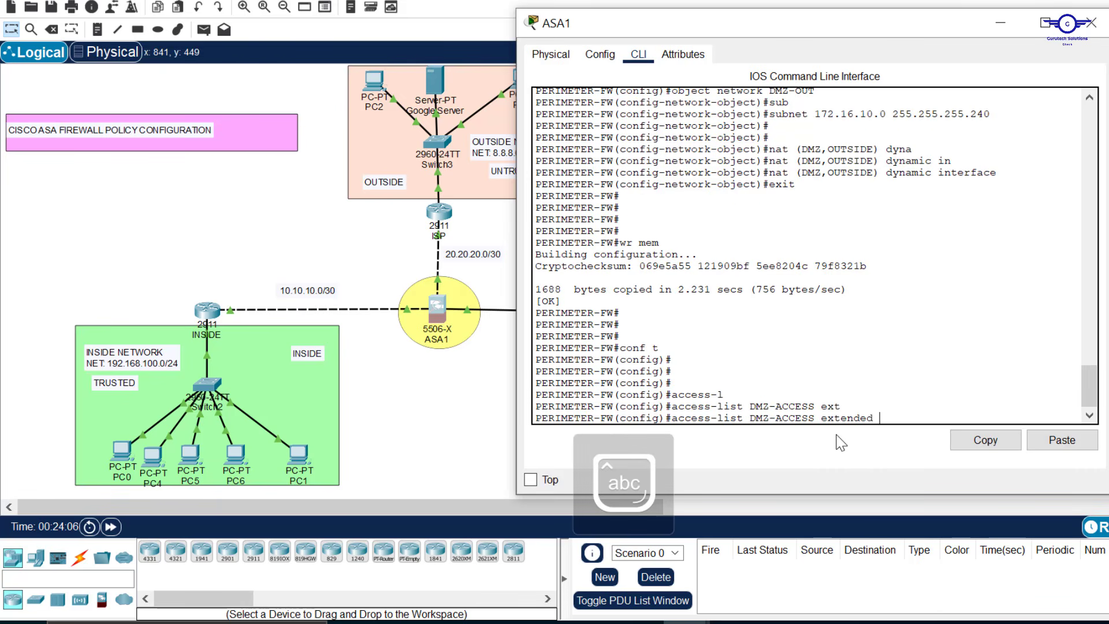
{"action": "type", "text": "permi"}
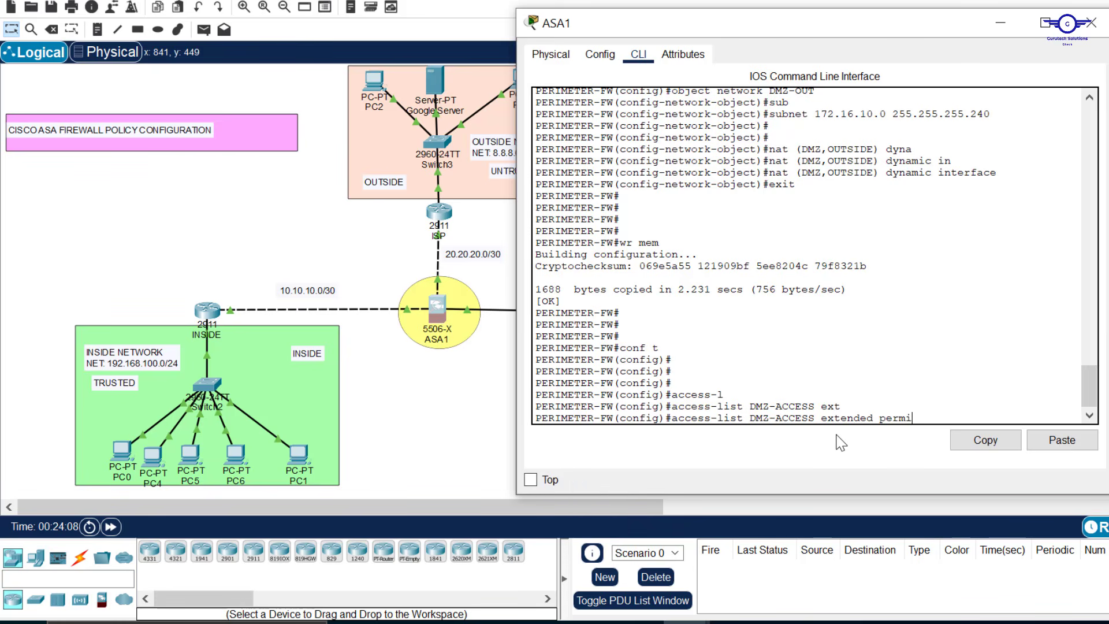
{"action": "key", "text": "Tab"}
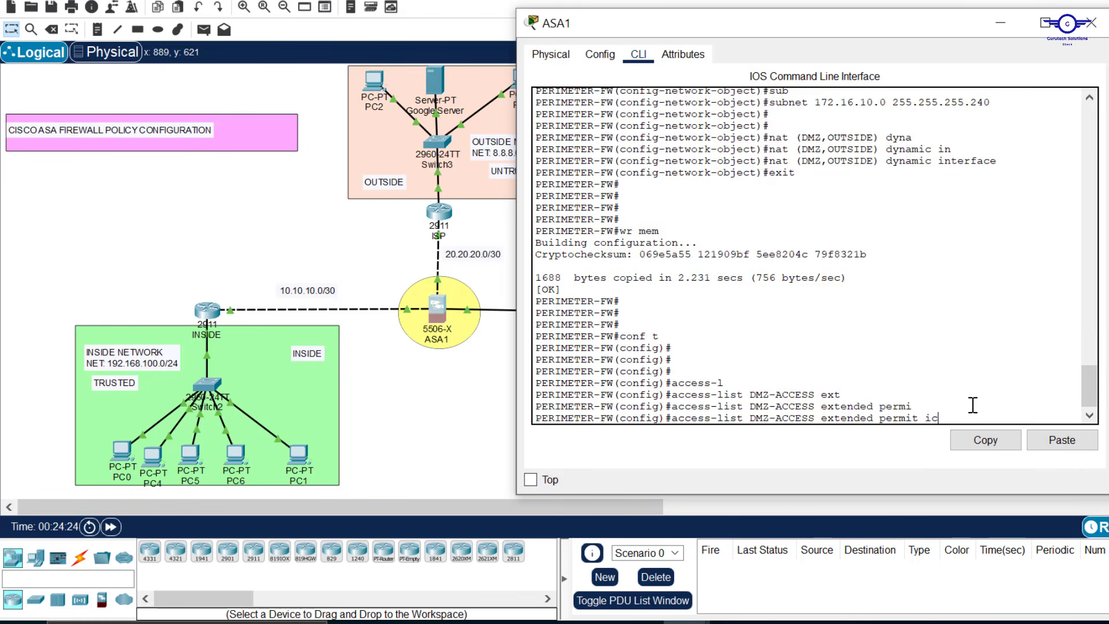
{"action": "type", "text": "p ?"}
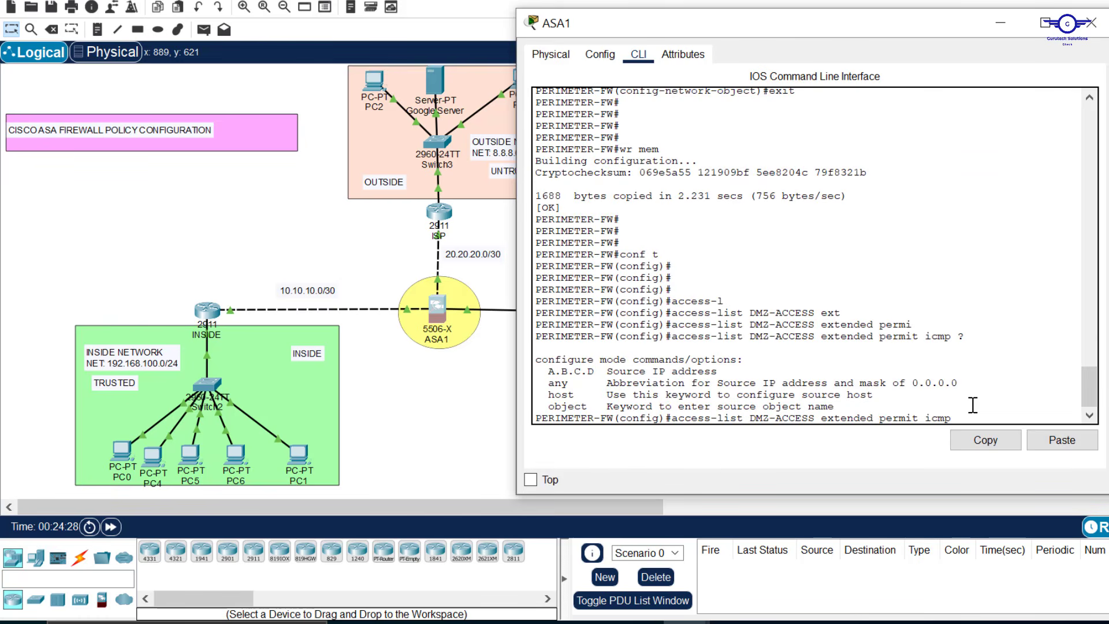
{"action": "type", "text": "y"}
{"action": "key", "text": "Tab"}
{"action": "type", "text": "an"}
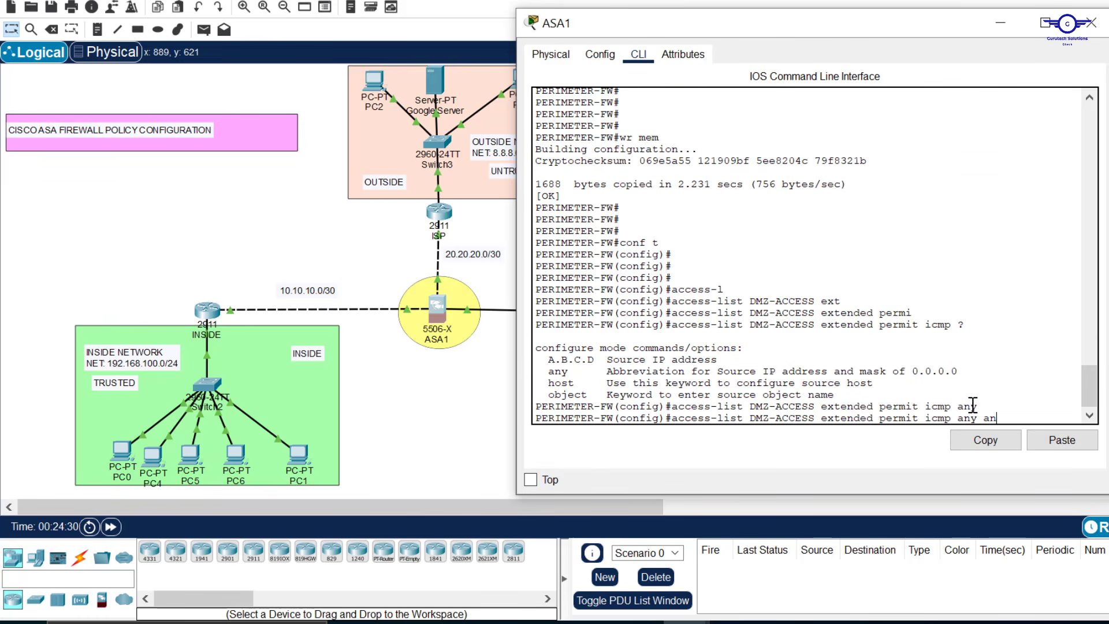
{"action": "key", "text": "Tab"}
{"action": "type", "text": "?"}
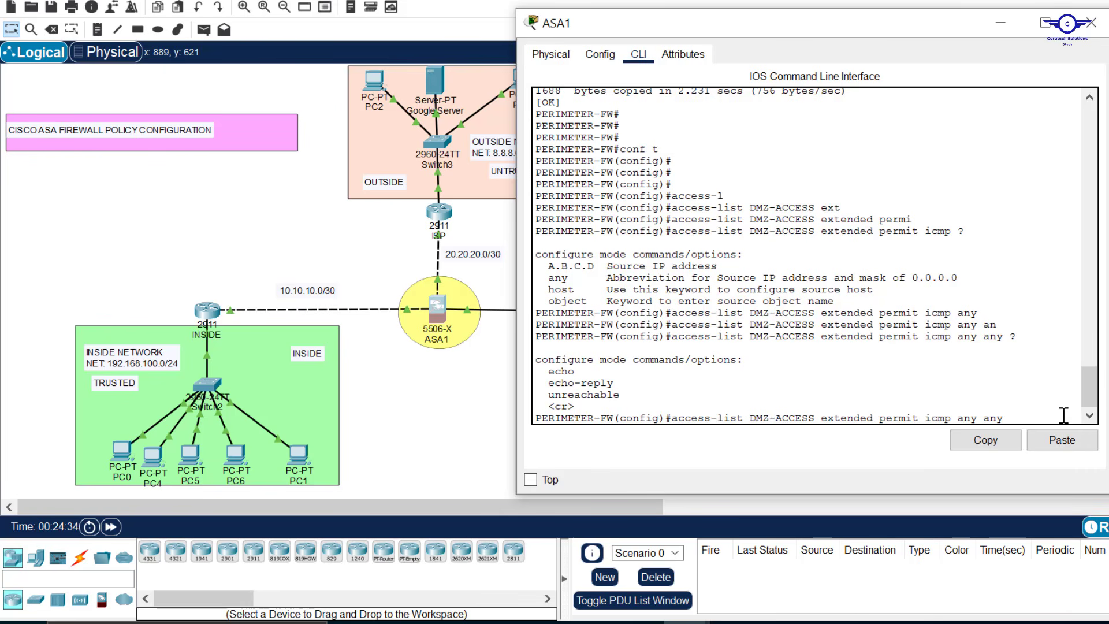
{"action": "left_click_drag", "start_coordinate": [1022, 414], "coordinate": [674, 418]}
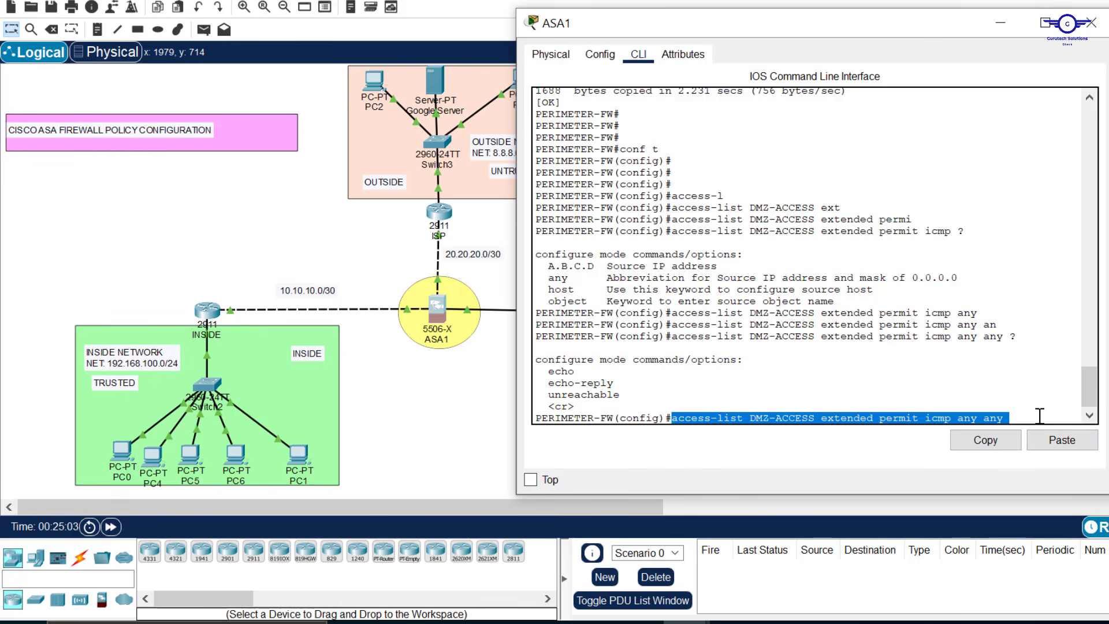
{"action": "key", "text": "Return"}
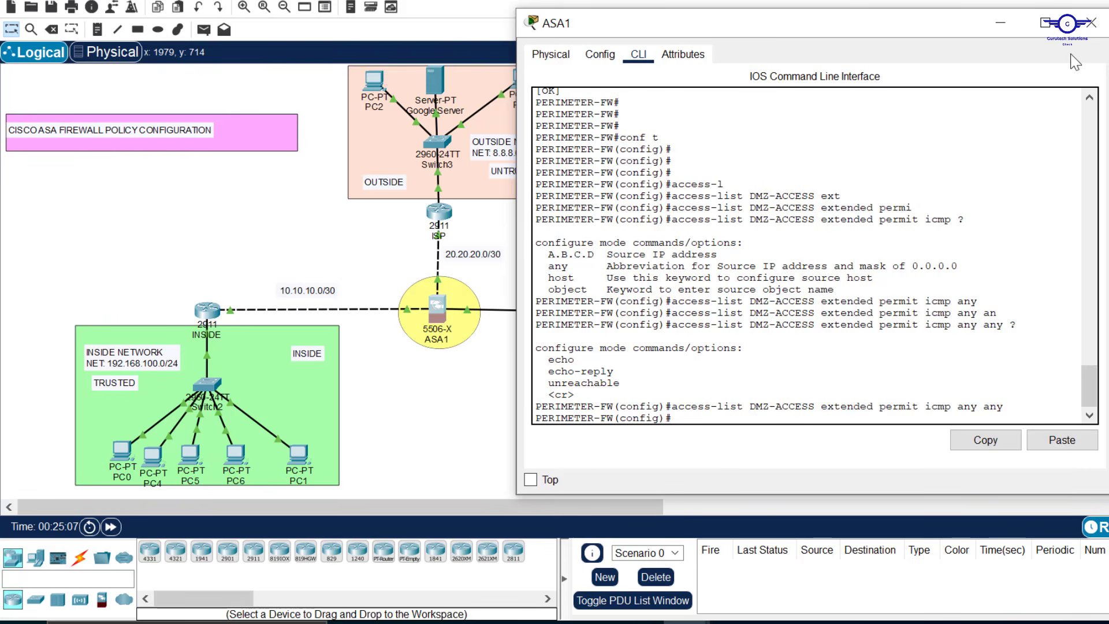
Step: Return to the topology, reopen ASA1's command line and reposition its window so the current prompt is in view
{"action": "left_click", "coordinate": [1092, 22]}
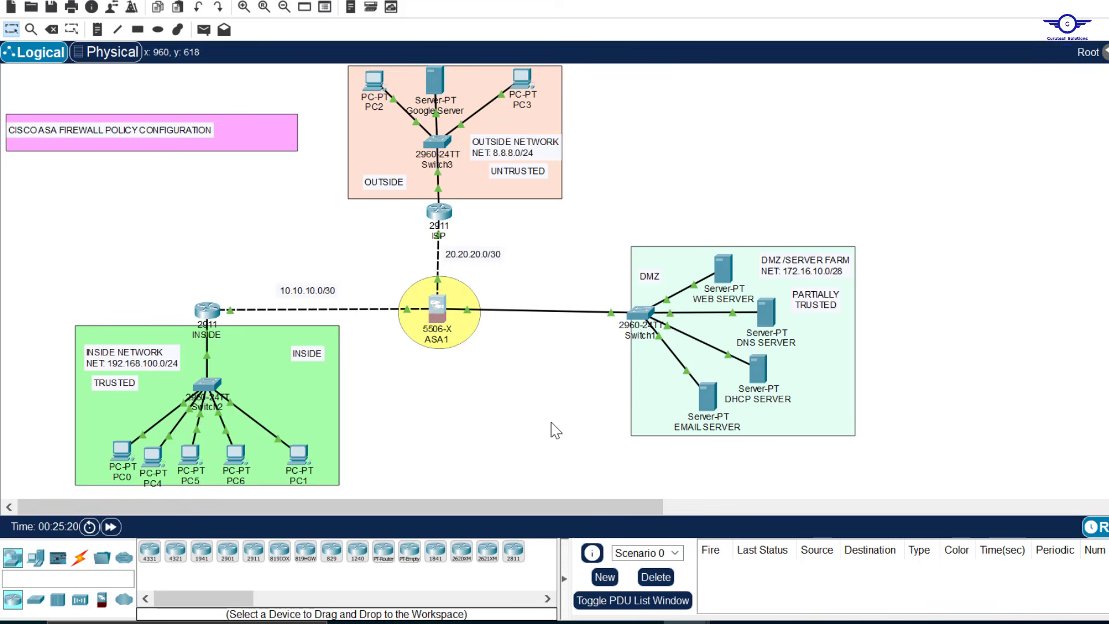
{"action": "left_click", "coordinate": [438, 310]}
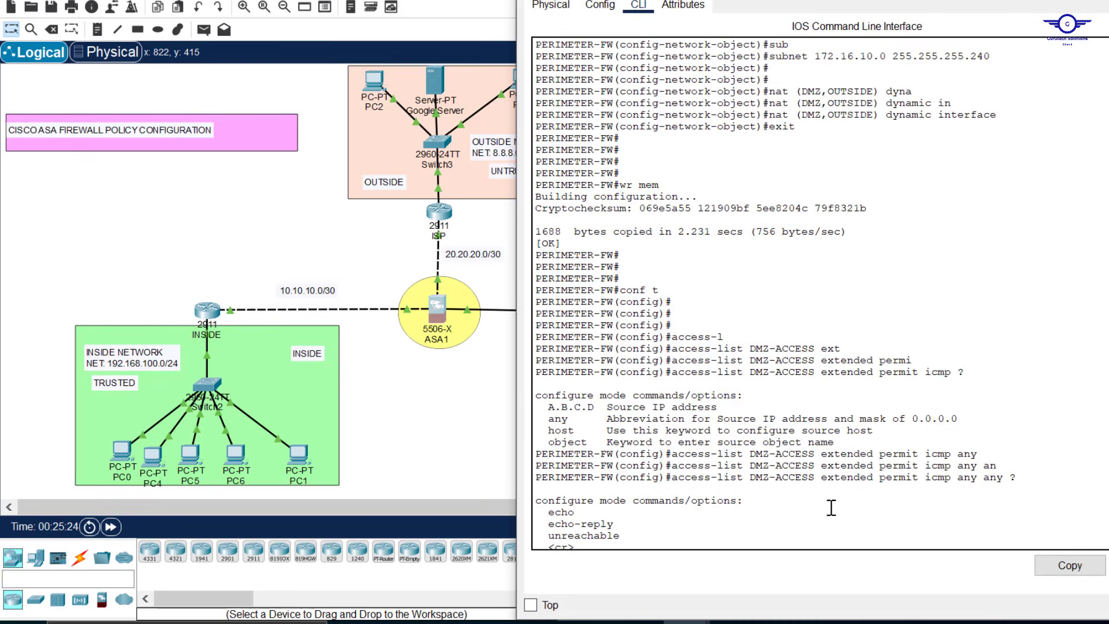
{"action": "key", "text": "Return"}
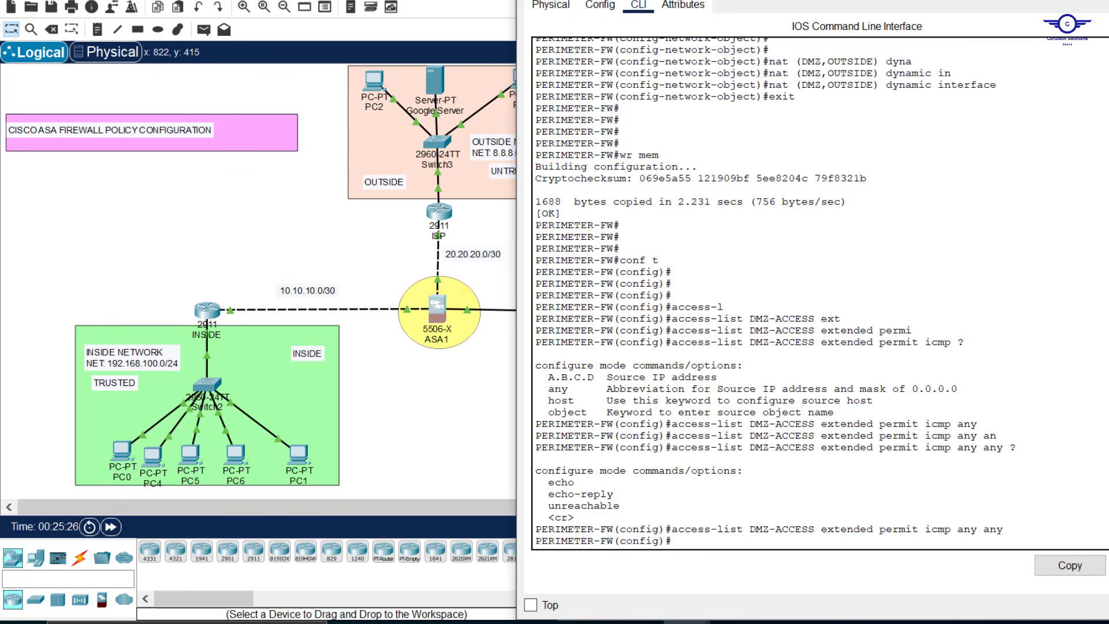
{"action": "left_click_drag", "start_coordinate": [976, 0], "coordinate": [976, 203]}
{"action": "left_click_drag", "start_coordinate": [798, 217], "coordinate": [762, 8]}
{"action": "scroll", "coordinate": [753, 300], "scroll_direction": "down", "scroll_amount": 10}
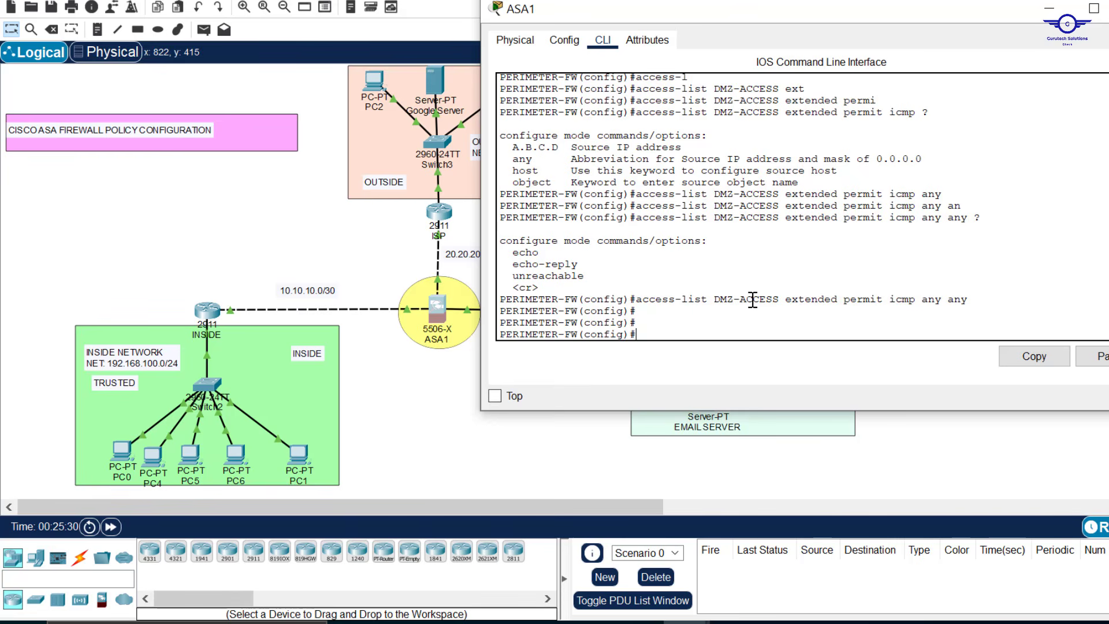
Step: Start a second access-list entry for DMZ-ACCESS with the extended permit keywords
{"action": "type", "text": "acee"}
{"action": "key", "text": "BackSpace"}
{"action": "key", "text": "BackSpace"}
{"action": "type", "text": "ce"}
{"action": "key", "text": "Tab"}
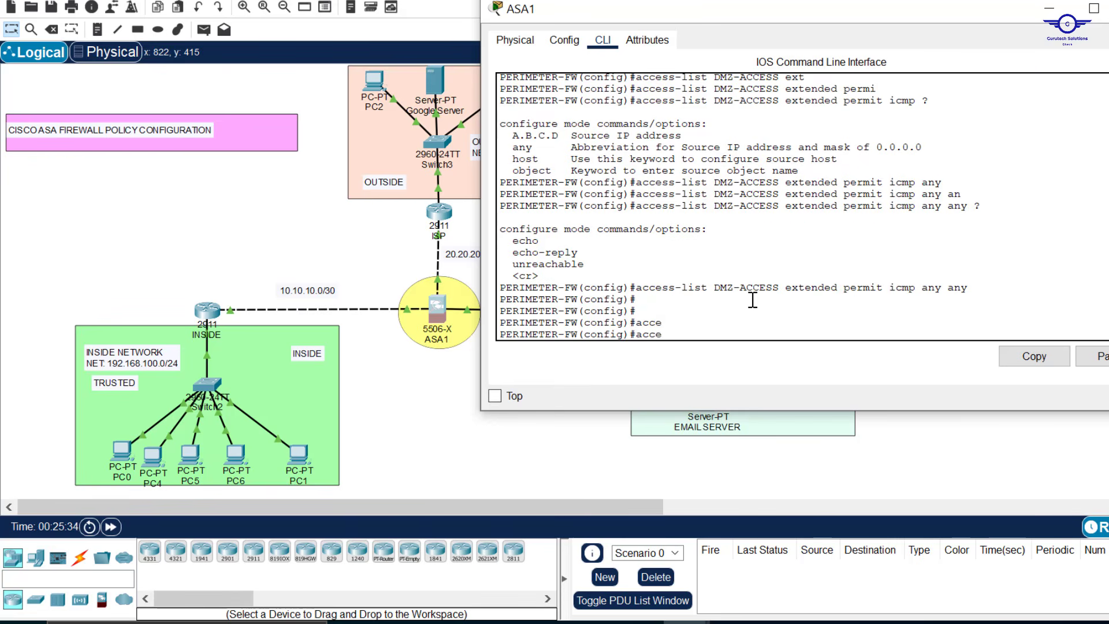
{"action": "type", "text": "ss-"}
{"action": "key", "text": "Tab"}
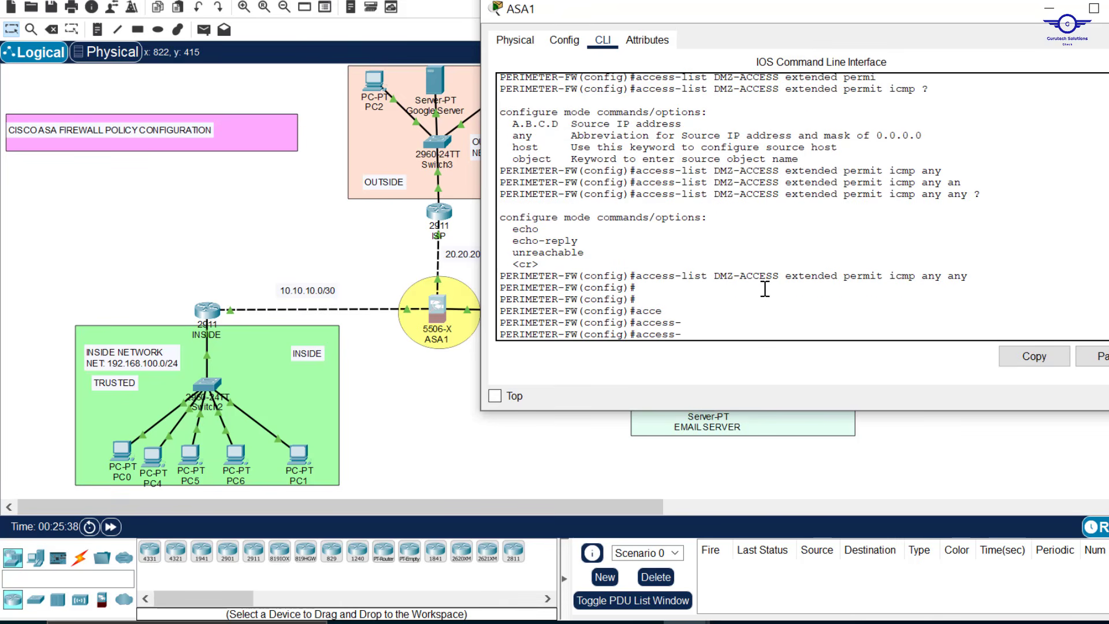
{"action": "type", "text": "l"}
{"action": "key", "text": "Tab"}
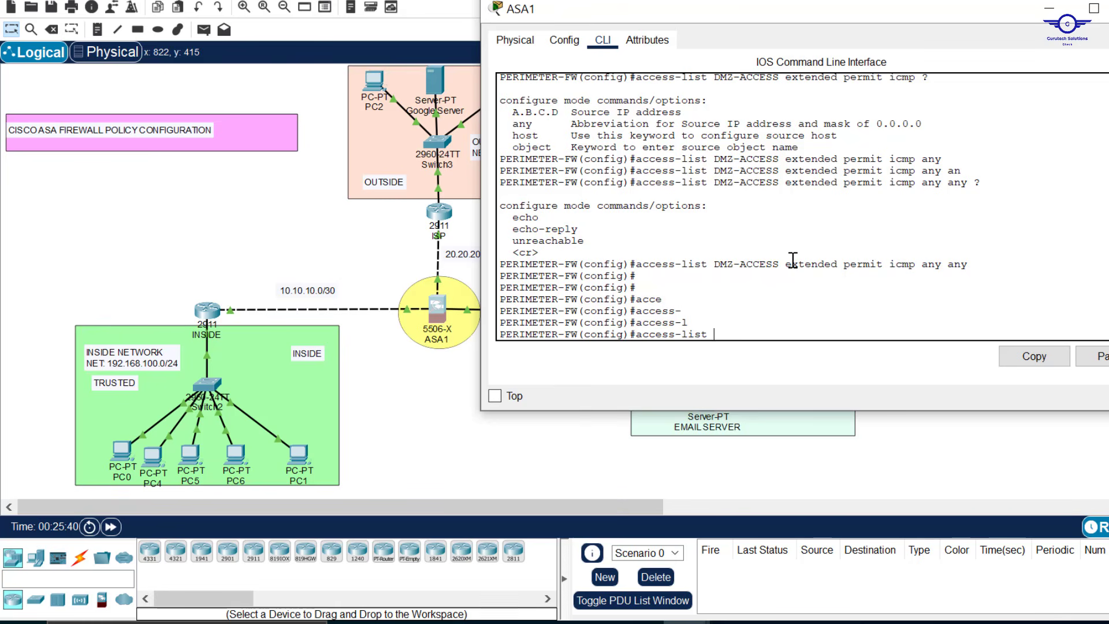
{"action": "type", "text": "DMZ"}
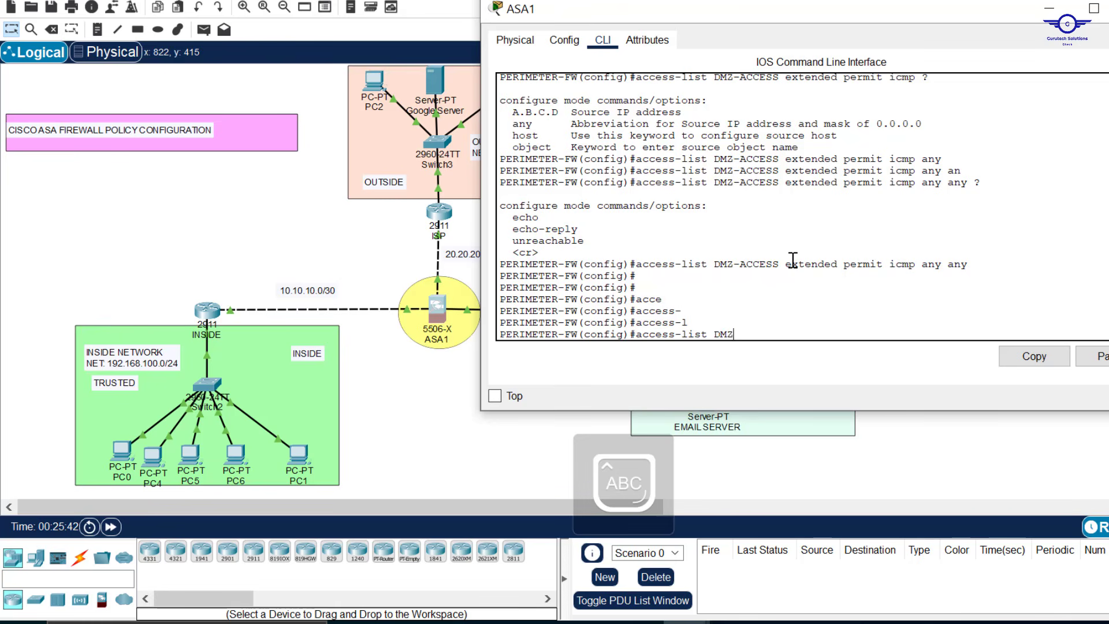
{"action": "type", "text": "-ACCESS"}
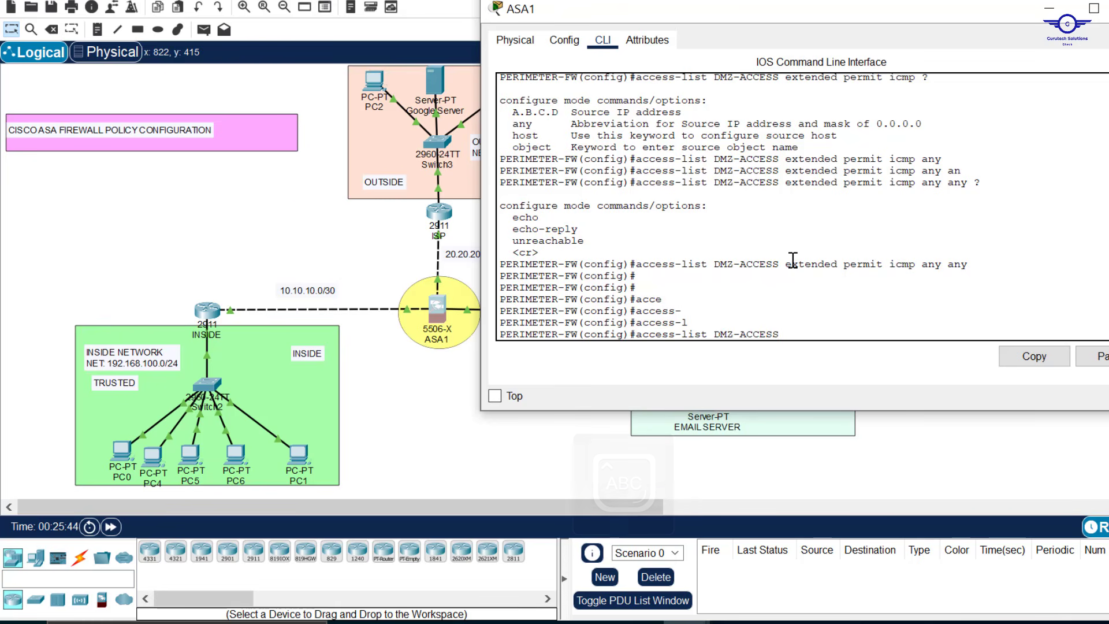
{"action": "key", "text": "Caps_Lock"}
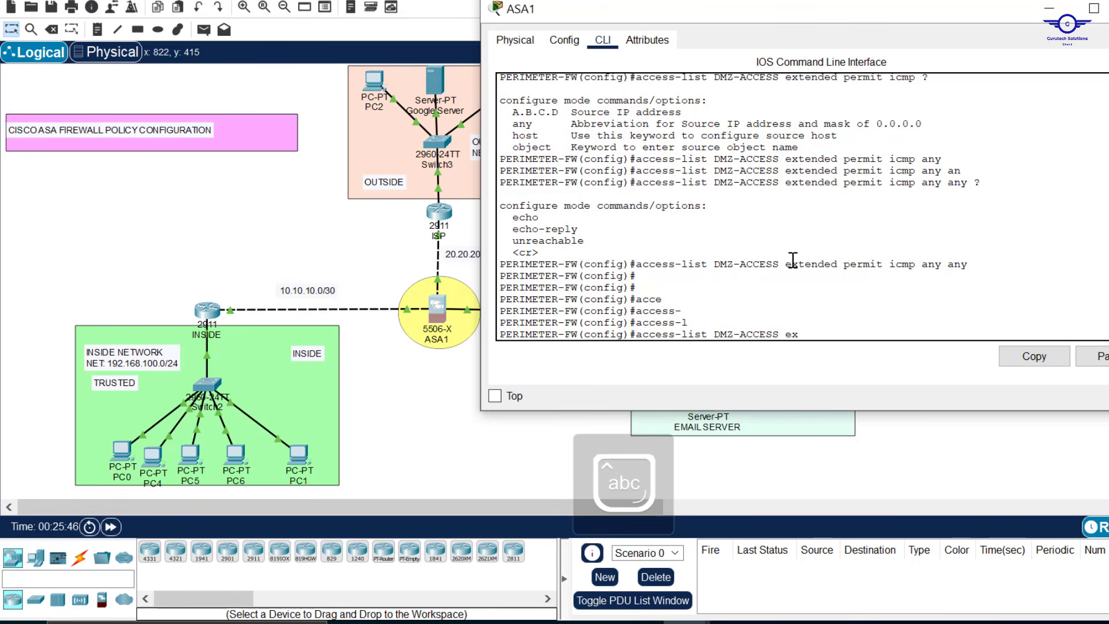
{"action": "type", "text": "ex"}
{"action": "key", "text": "Tab"}
{"action": "type", "text": "pe"}
{"action": "key", "text": "Tab"}
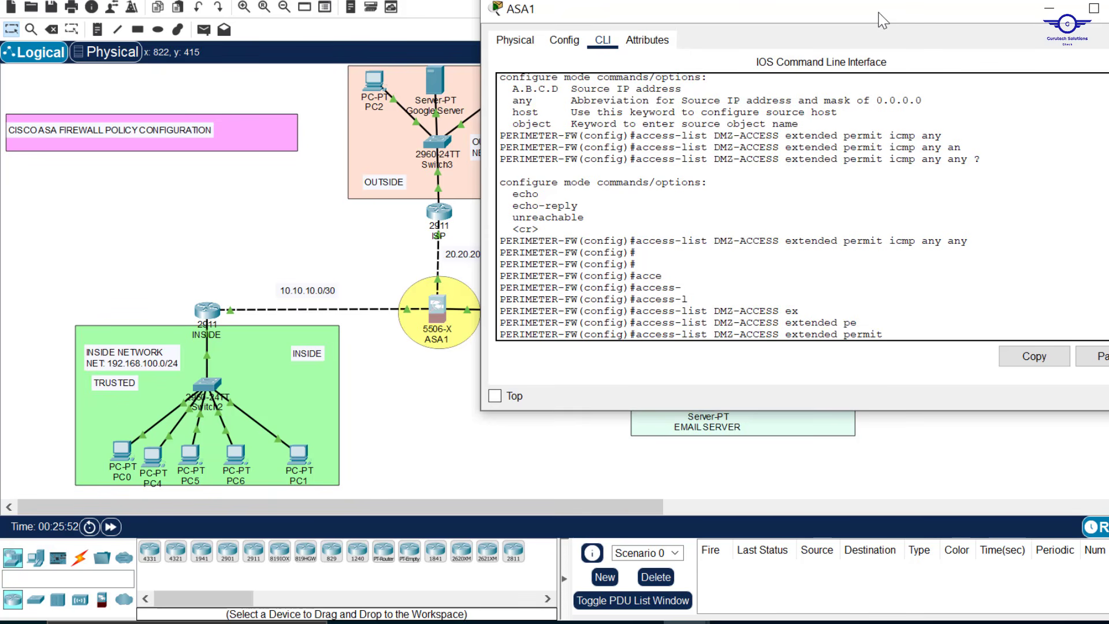
Step: Finish the DMZ-ACCESS permit entry with tcp any any eq 80, review the command and run it
{"action": "left_click_drag", "start_coordinate": [879, 12], "coordinate": [755, 74]}
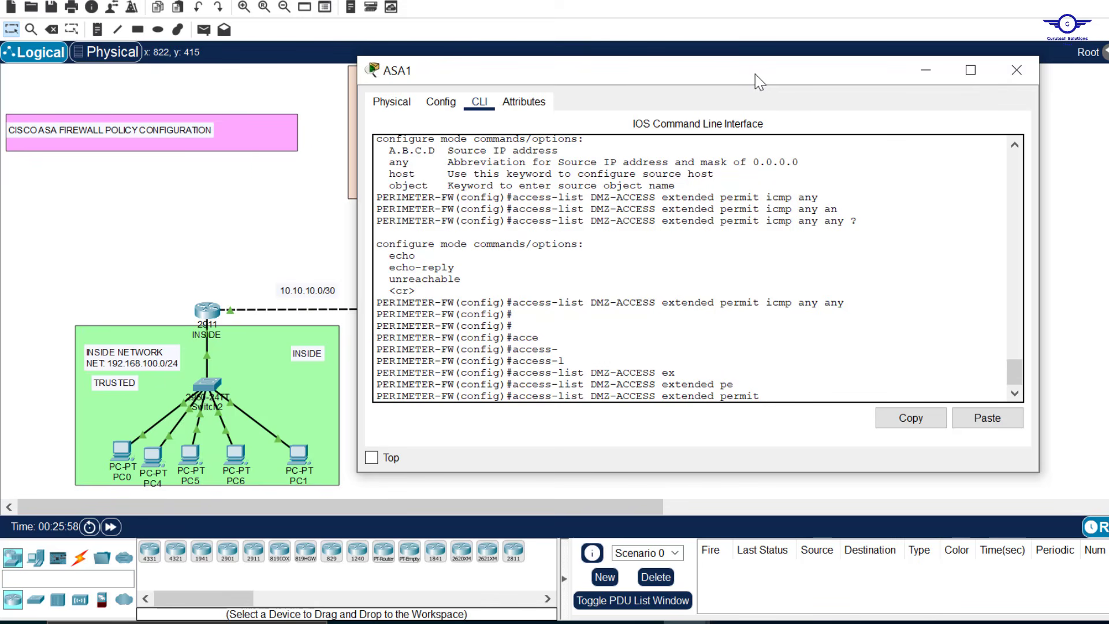
{"action": "type", "text": "tc"}
{"action": "key", "text": "Tab"}
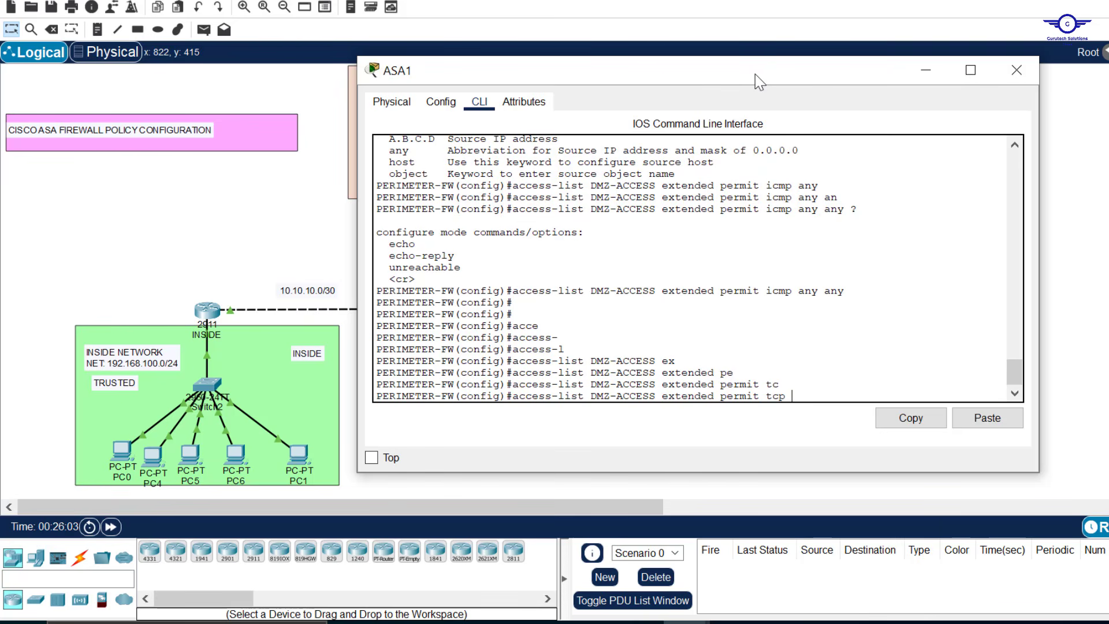
{"action": "type", "text": "an"}
{"action": "key", "text": "Tab"}
{"action": "type", "text": "an"}
{"action": "key", "text": "Tab"}
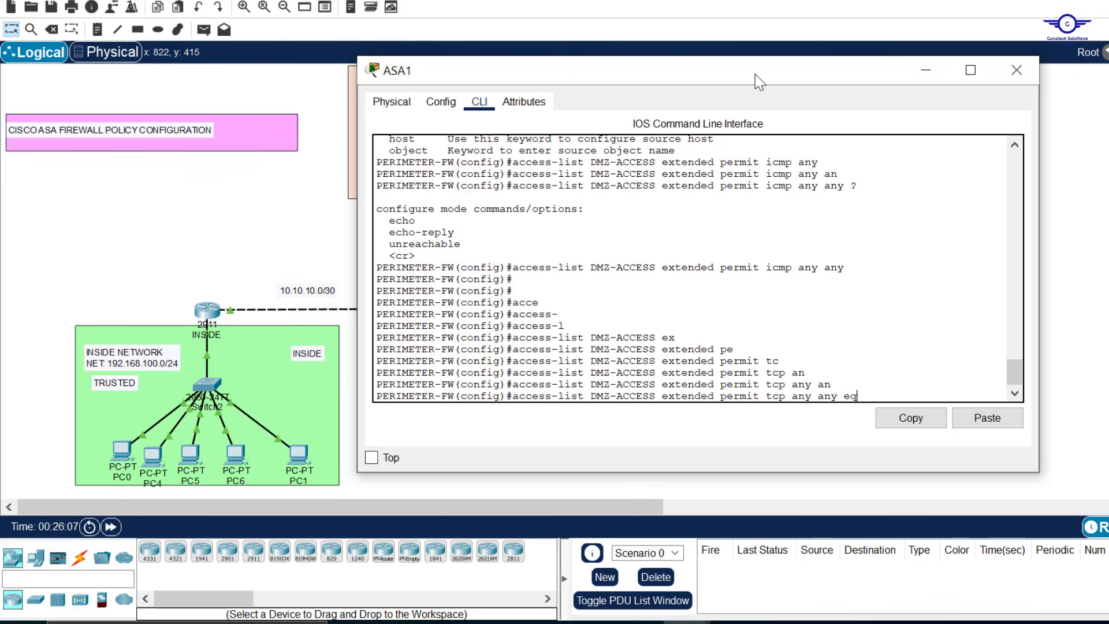
{"action": "type", "text": "eq 80"}
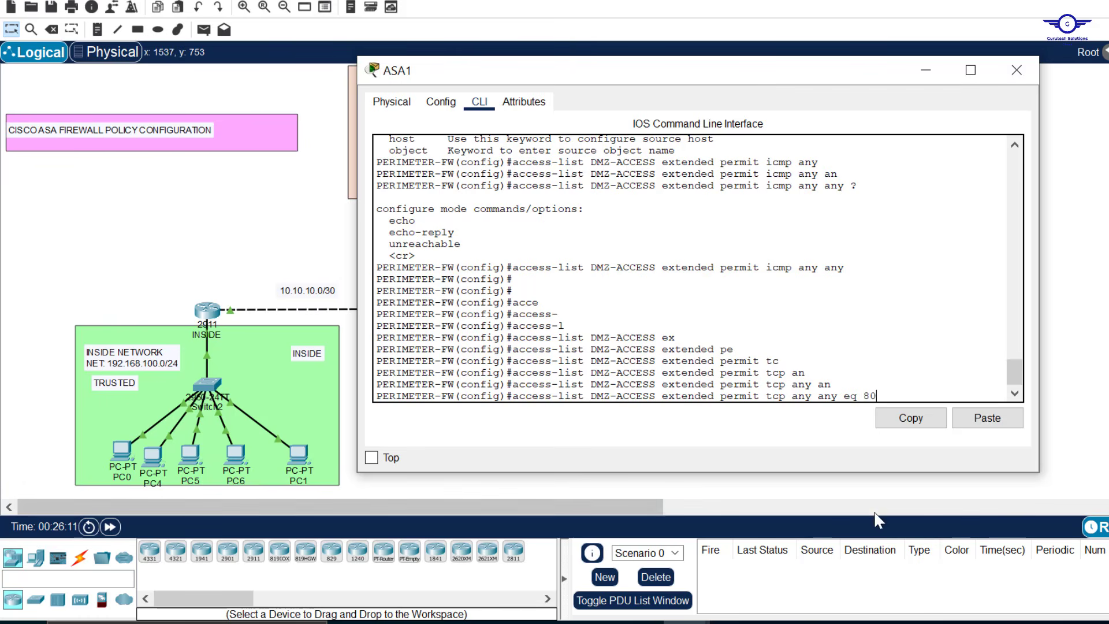
{"action": "left_click_drag", "start_coordinate": [879, 398], "coordinate": [513, 396]}
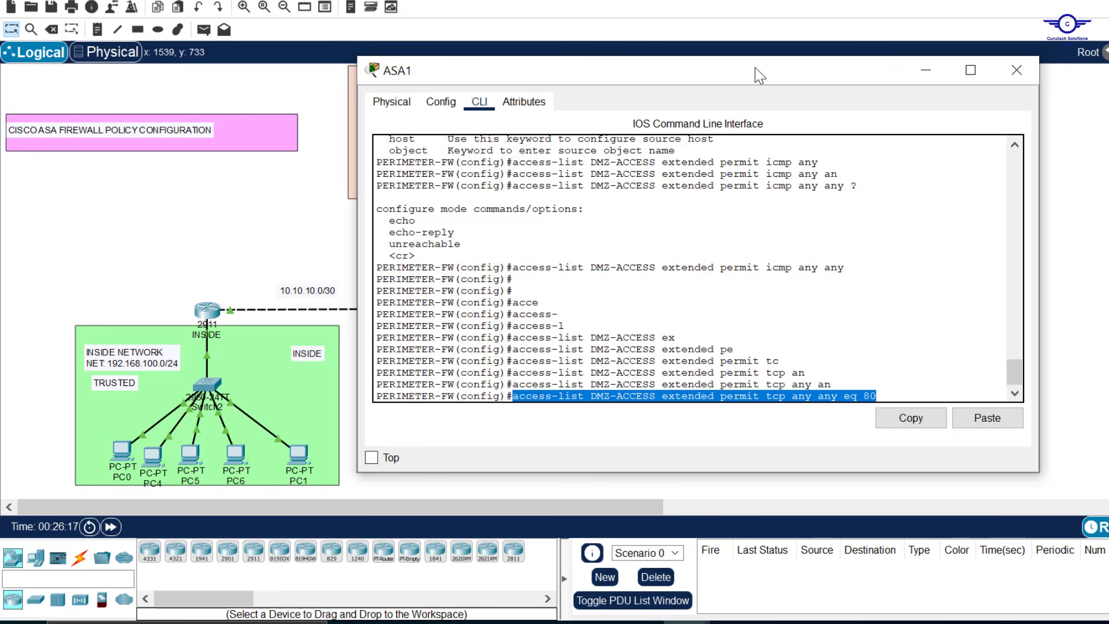
{"action": "left_click_drag", "start_coordinate": [755, 67], "coordinate": [658, 87]}
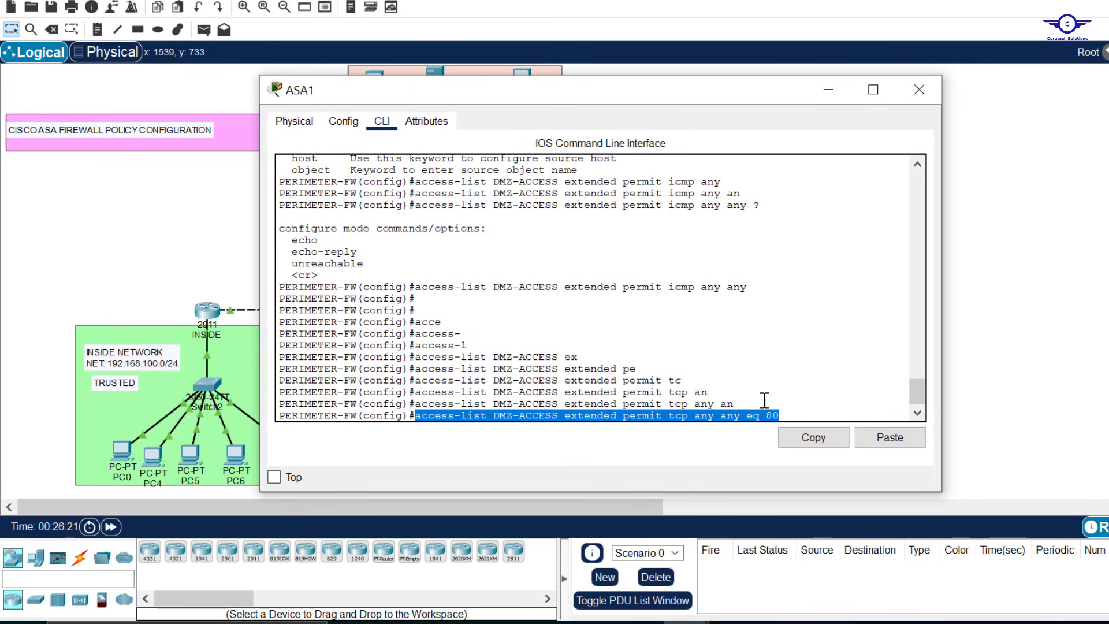
{"action": "left_click", "coordinate": [782, 414]}
{"action": "left_click_drag", "start_coordinate": [783, 414], "coordinate": [748, 414]}
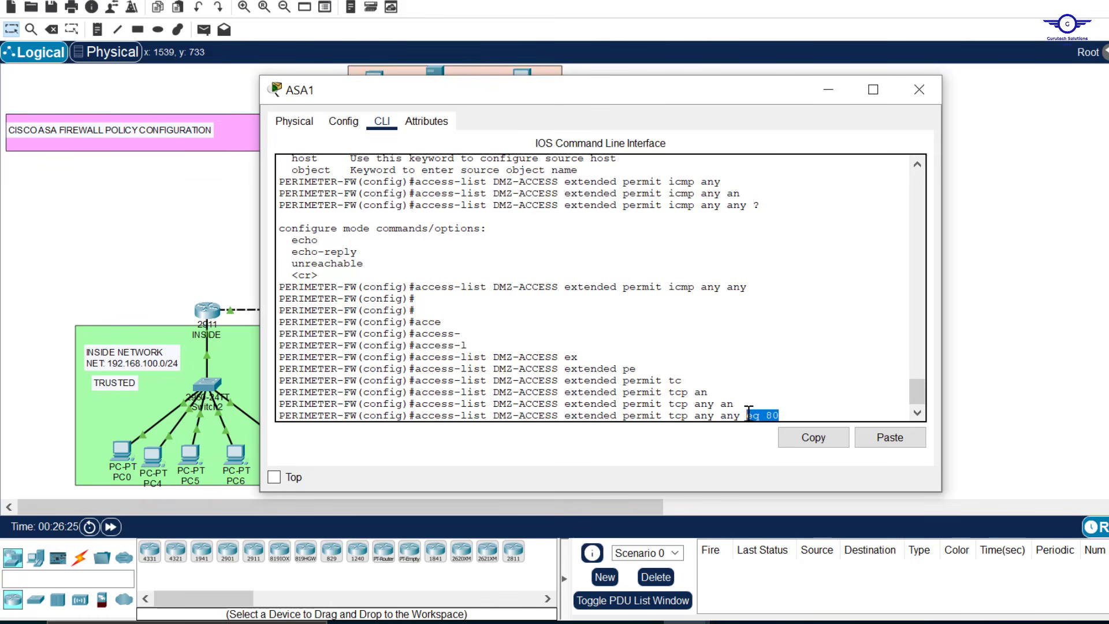
{"action": "left_click", "coordinate": [780, 413]}
{"action": "key", "text": "Return"}
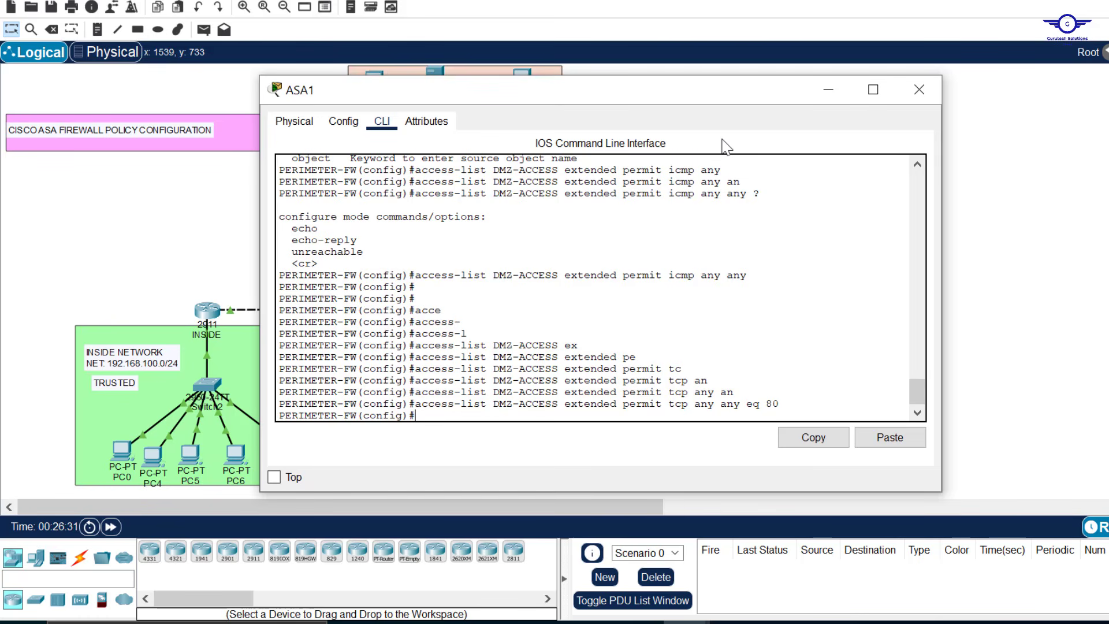
Step: Add another DMZ-ACCESS entry, extended permit tcp any any eq 8080, and highlight both TCP entries for review
{"action": "key", "text": "Up"}
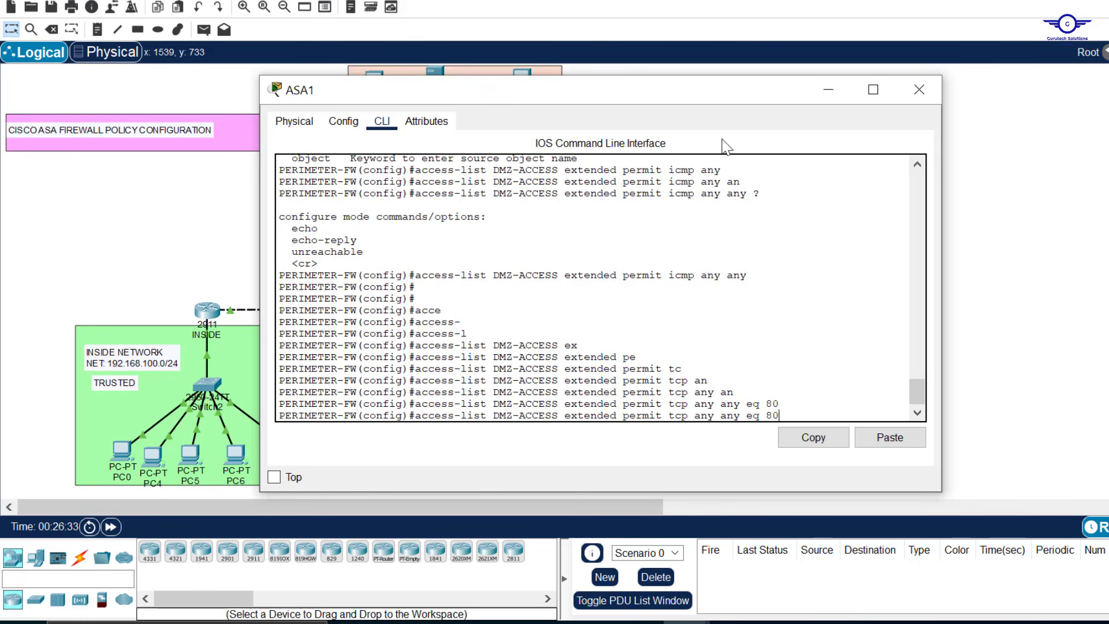
{"action": "type", "text": "80"}
{"action": "key", "text": "Return"}
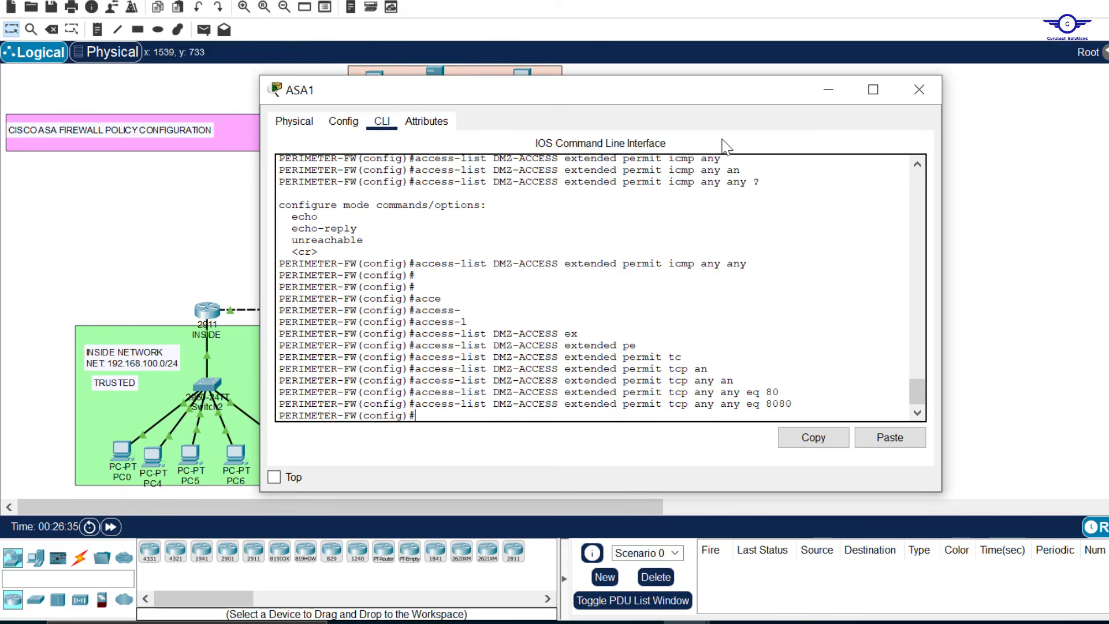
{"action": "left_click_drag", "start_coordinate": [416, 392], "coordinate": [793, 403]}
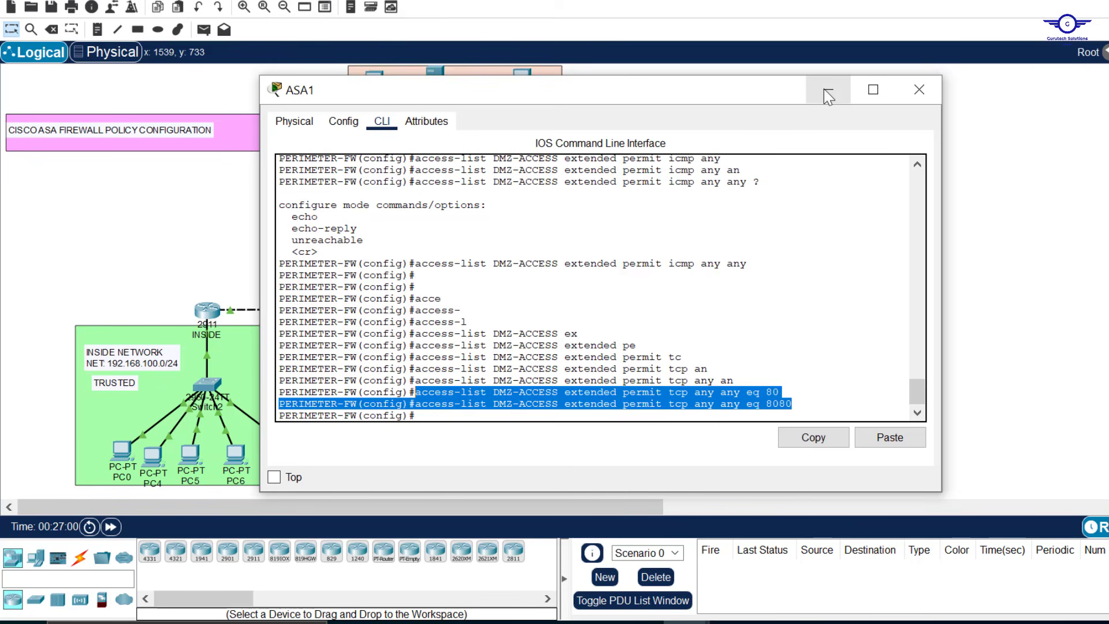
Step: Check the DNS server in the topology, reopen ASA1's command line and reposition its window with a fresh prompt in view
{"action": "left_click", "coordinate": [826, 90]}
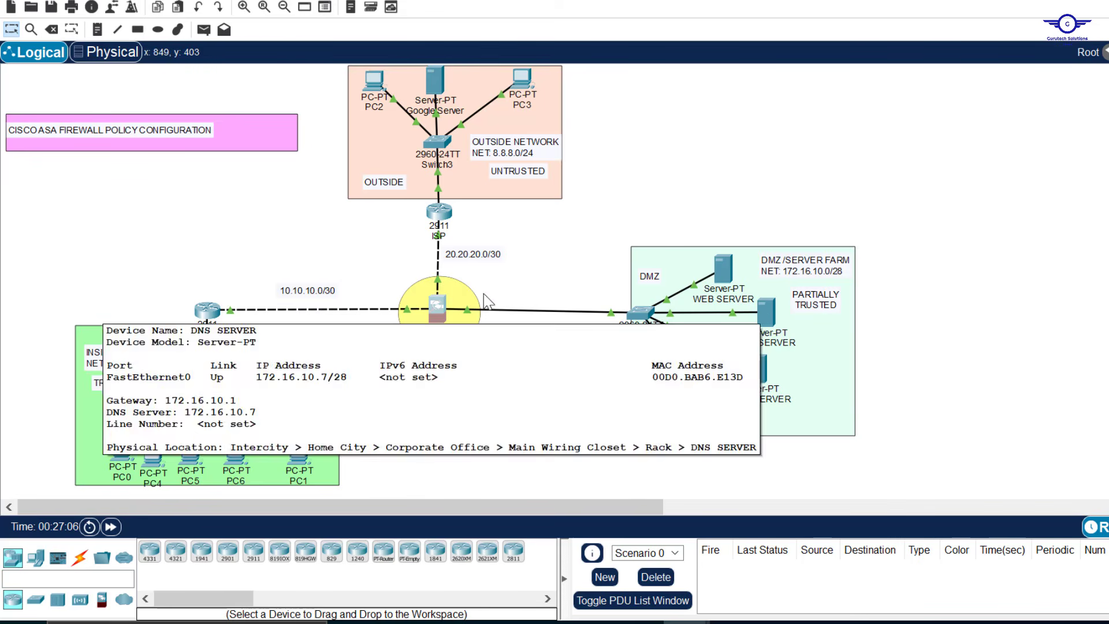
{"action": "left_click", "coordinate": [434, 315]}
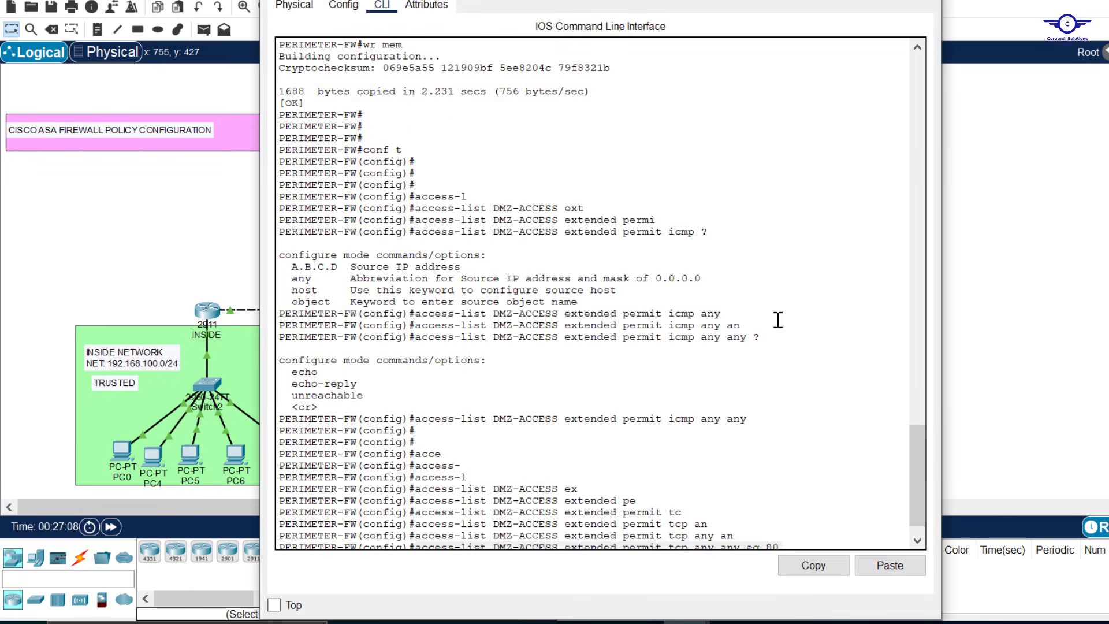
{"action": "left_click_drag", "start_coordinate": [729, 94], "coordinate": [730, 94]}
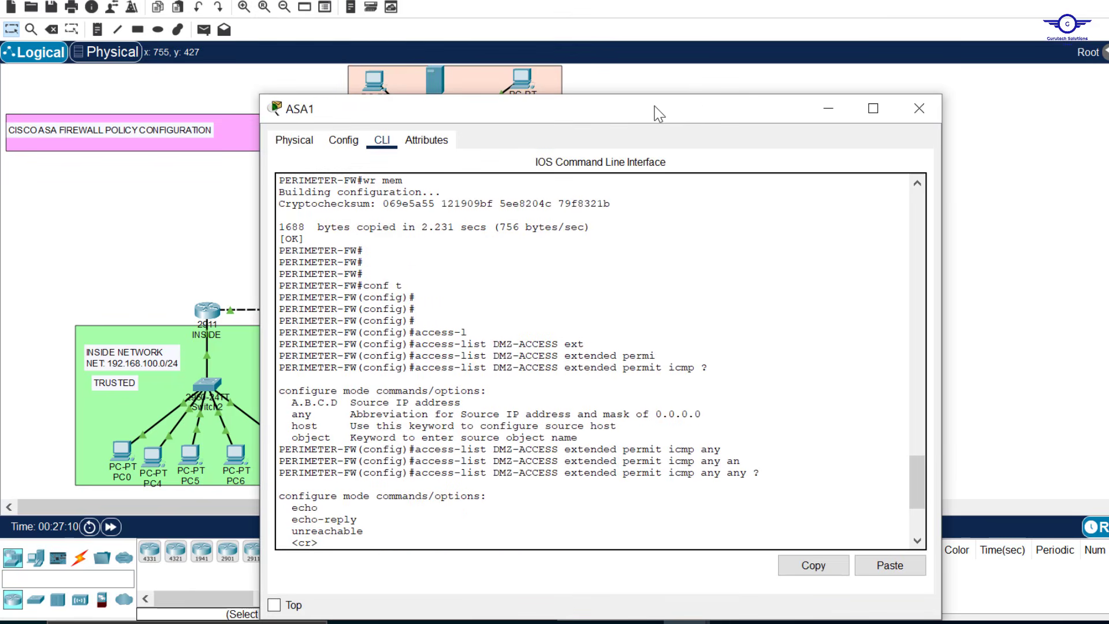
{"action": "left_click_drag", "start_coordinate": [659, 113], "coordinate": [777, 35]}
{"action": "scroll", "coordinate": [774, 267], "scroll_direction": "down", "scroll_amount": 5}
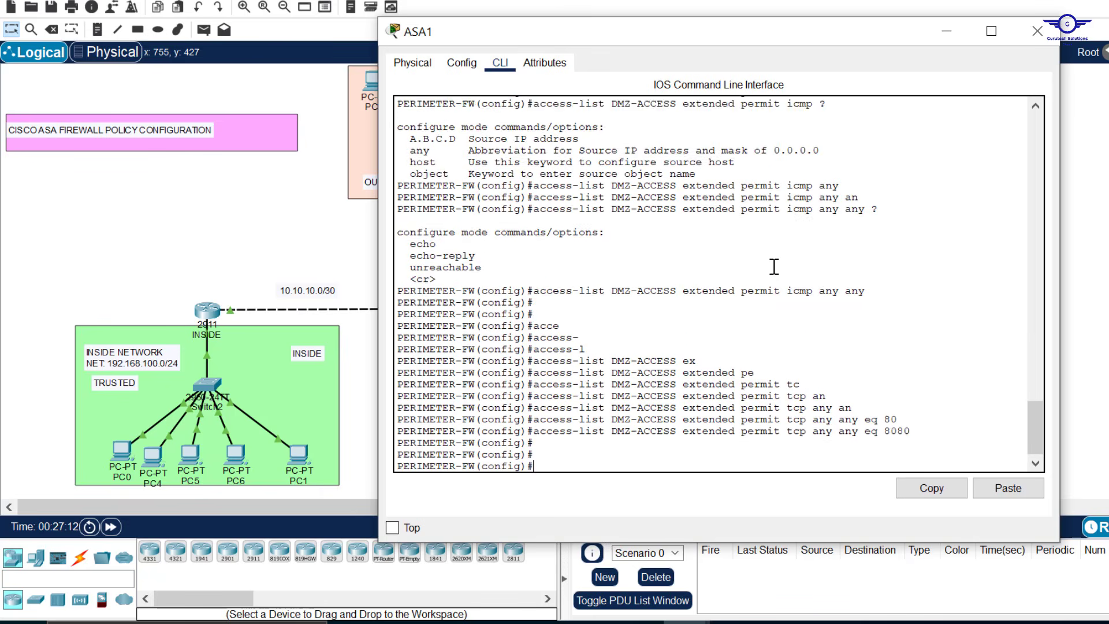
{"action": "key", "text": "Return"}
Step: Begin a new access-list entry for DMZ-ACCESS with the extended permit keywords, leaving the protocol open
{"action": "type", "text": "a"}
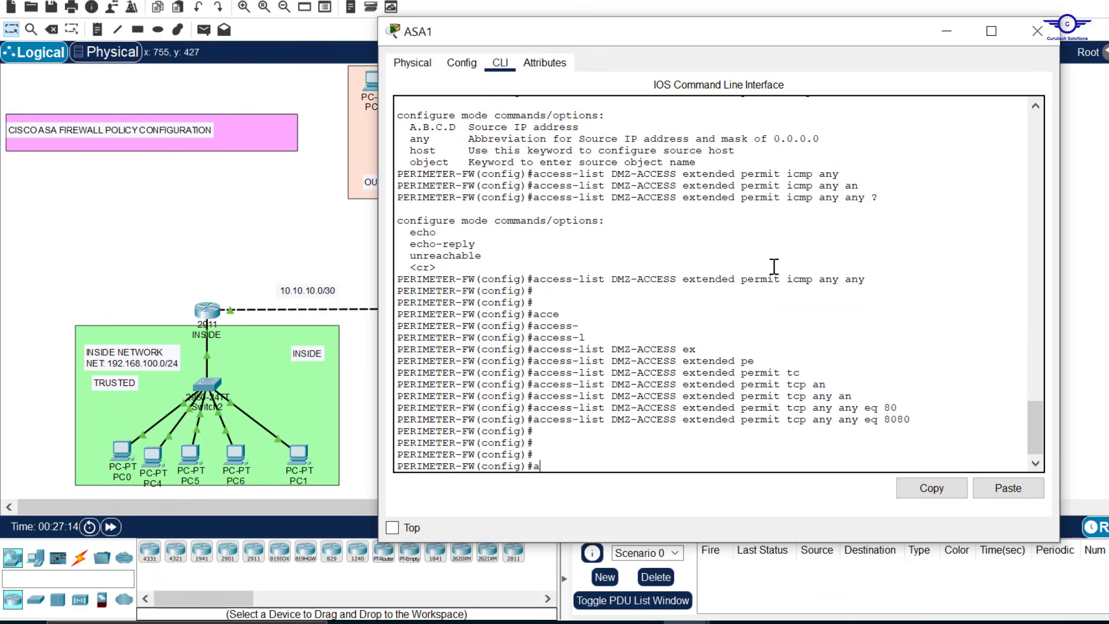
{"action": "type", "text": "ccess-l"}
{"action": "key", "text": "Tab"}
{"action": "key", "text": "Caps_Lock"}
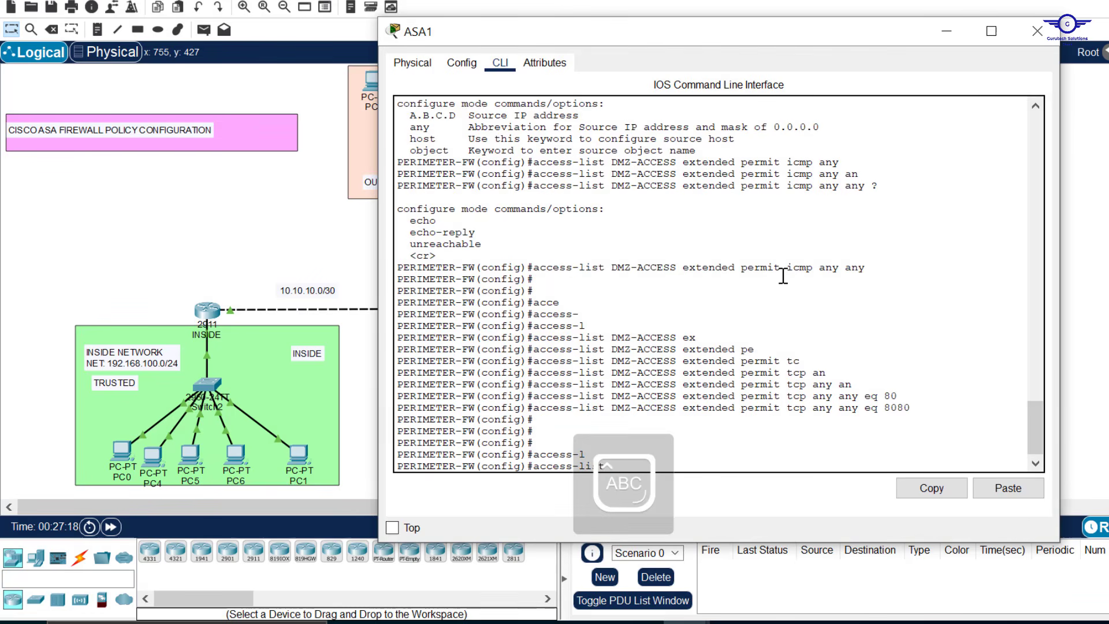
{"action": "type", "text": "DMZ-ACCES"}
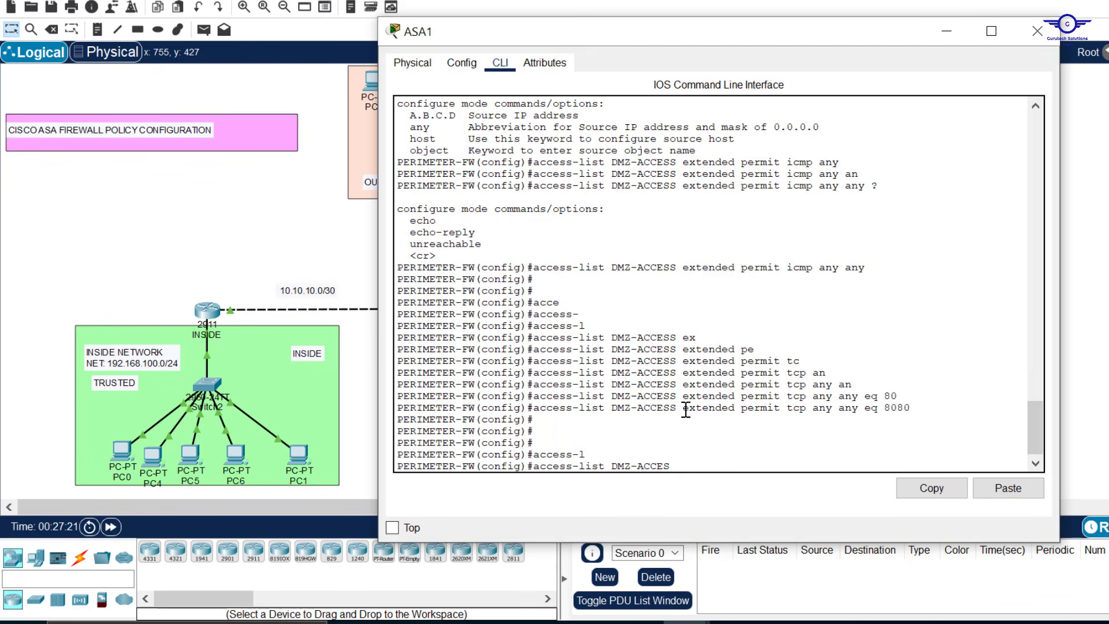
{"action": "type", "text": "S"}
{"action": "key", "text": "Caps_Lock"}
{"action": "type", "text": "ex"}
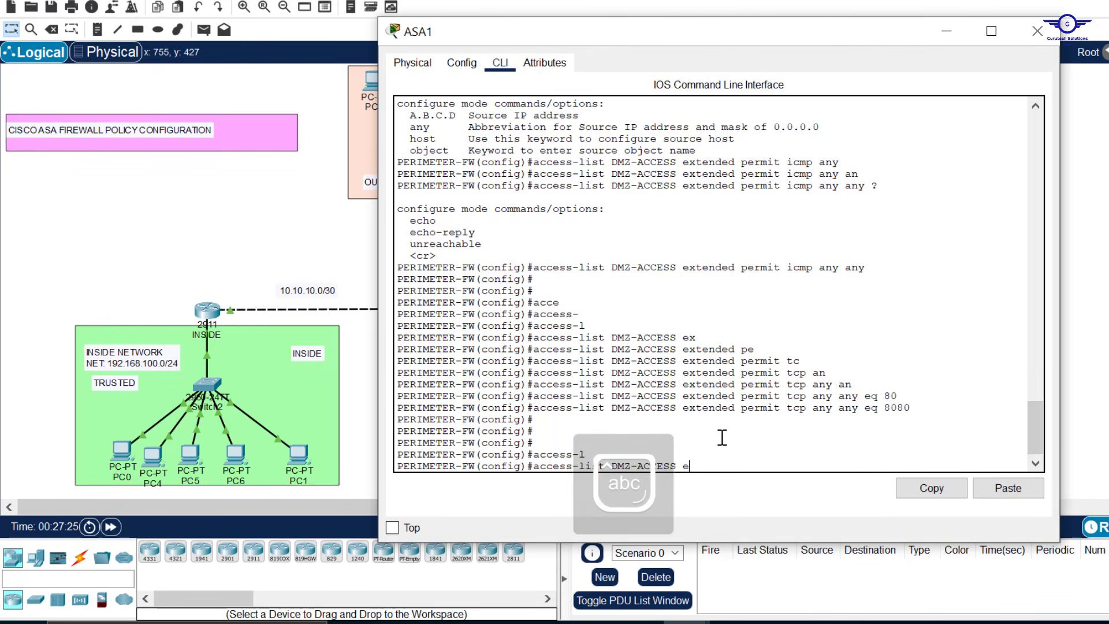
{"action": "key", "text": "Tab"}
{"action": "type", "text": "pe"}
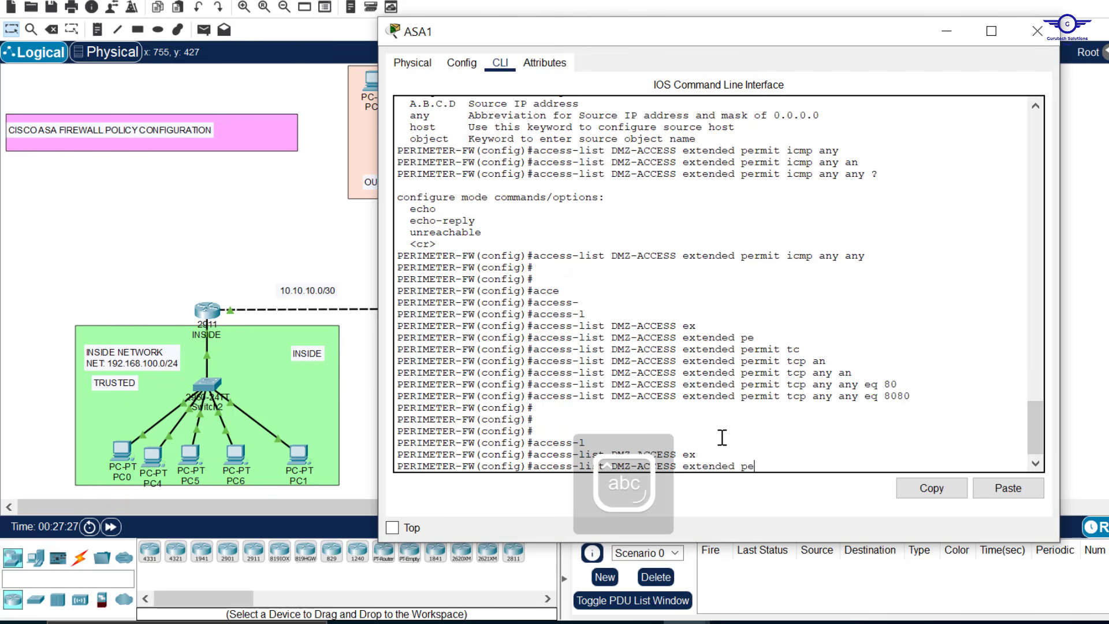
{"action": "type", "text": "r"}
{"action": "key", "text": "Tab"}
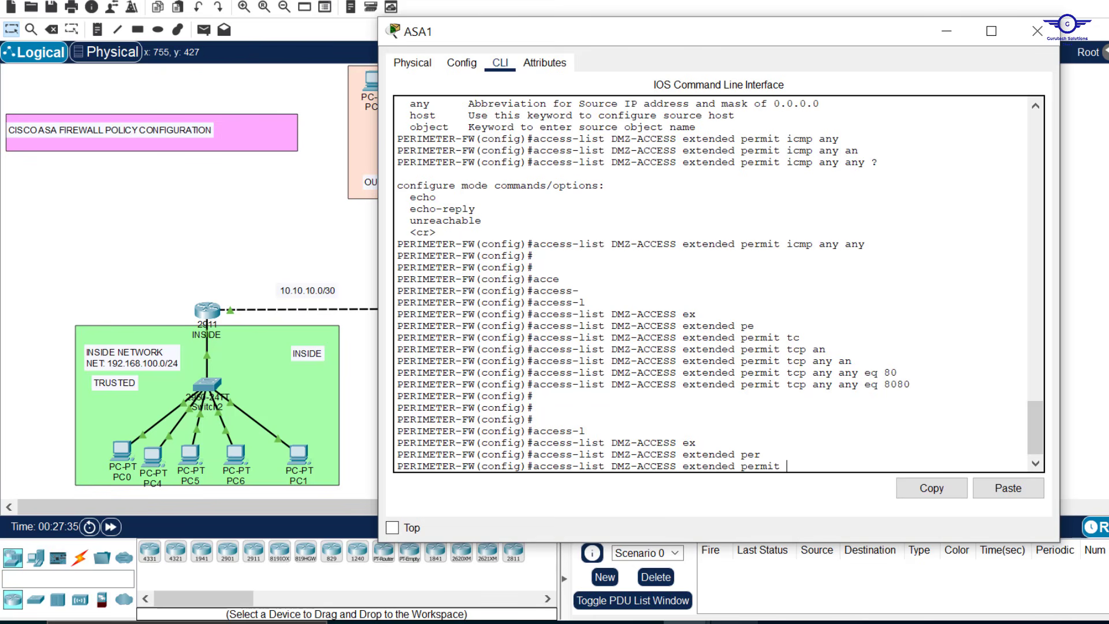
Step: Switch to the web browser, search Google for "dns udp or tcp", read the answer and return to ASA1's command line
{"action": "left_click", "coordinate": [734, 623]}
{"action": "key", "text": "ctrl+t"}
{"action": "type", "text": "dn"}
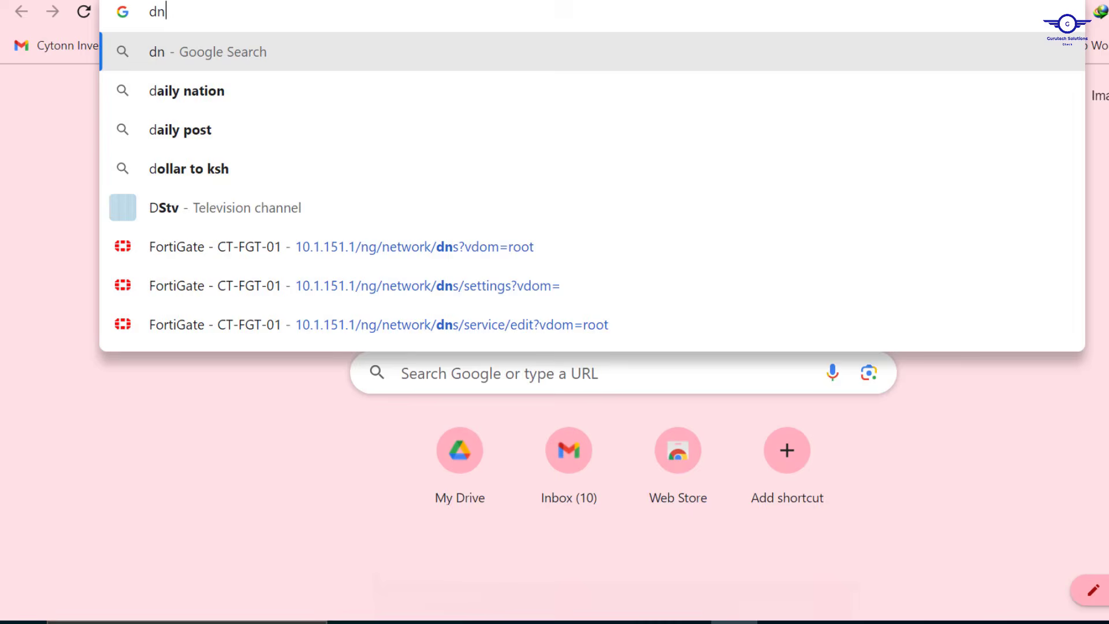
{"action": "type", "text": "s udp "}
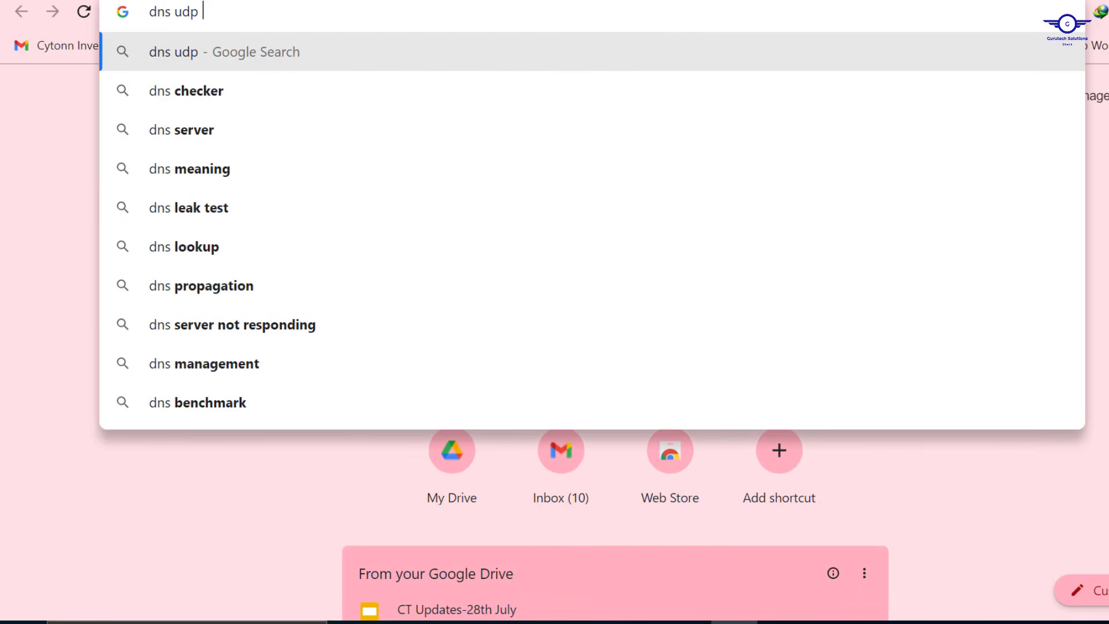
{"action": "type", "text": "or tcp"}
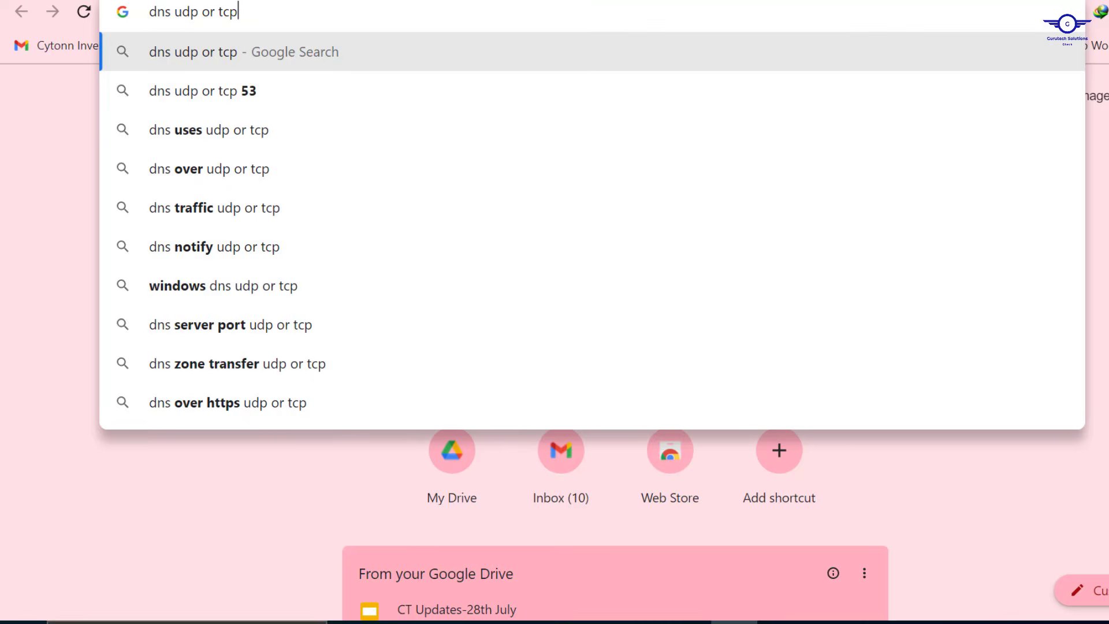
{"action": "key", "text": "Return"}
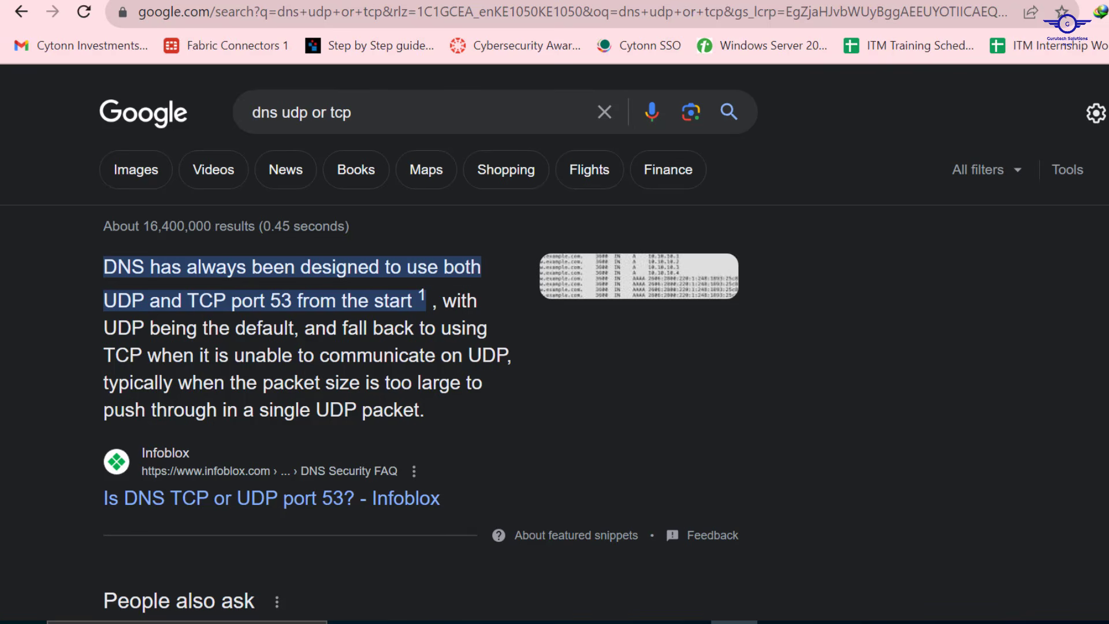
{"action": "left_click", "coordinate": [1079, 1]}
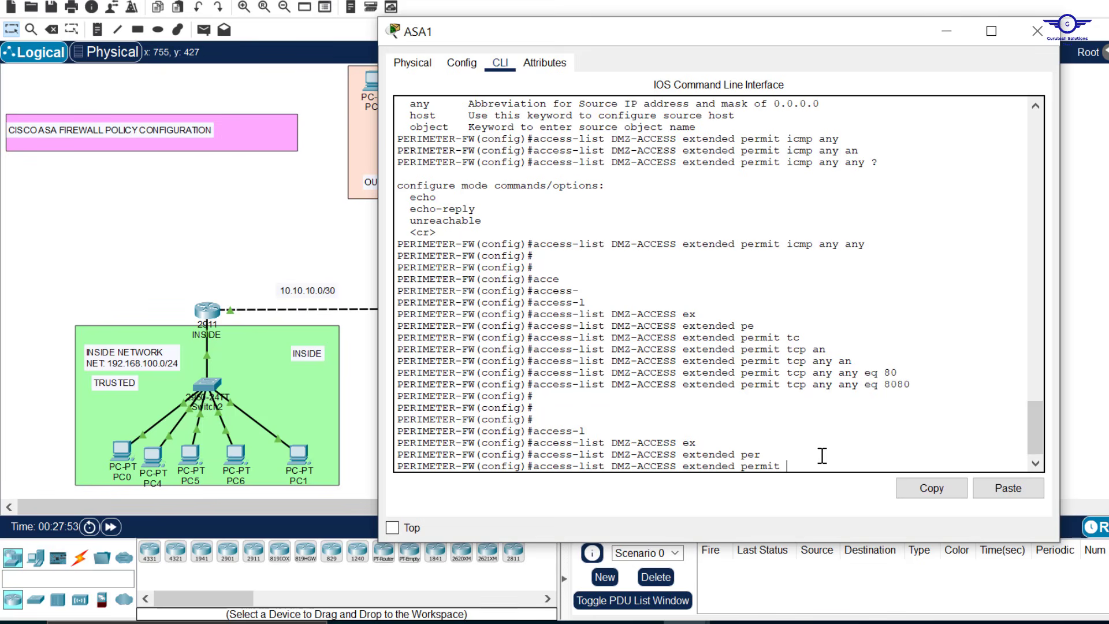
Step: Complete the pending DMZ-ACCESS permit entry with tcp any any eq 53 and run it
{"action": "type", "text": "cp any any "}
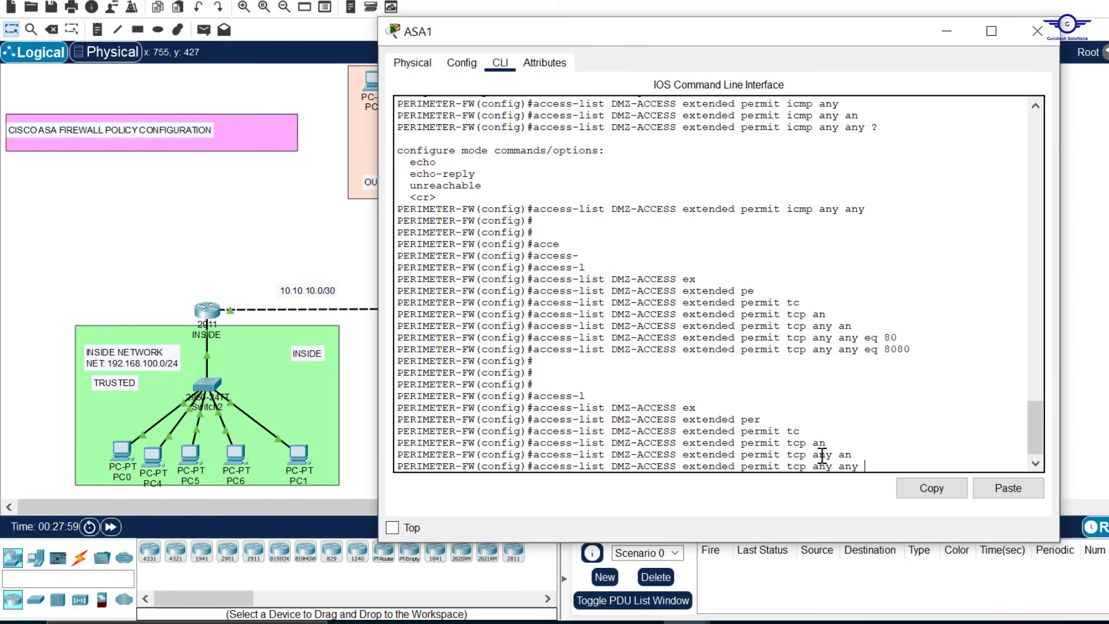
{"action": "type", "text": "eq 53"}
{"action": "key", "text": "Return"}
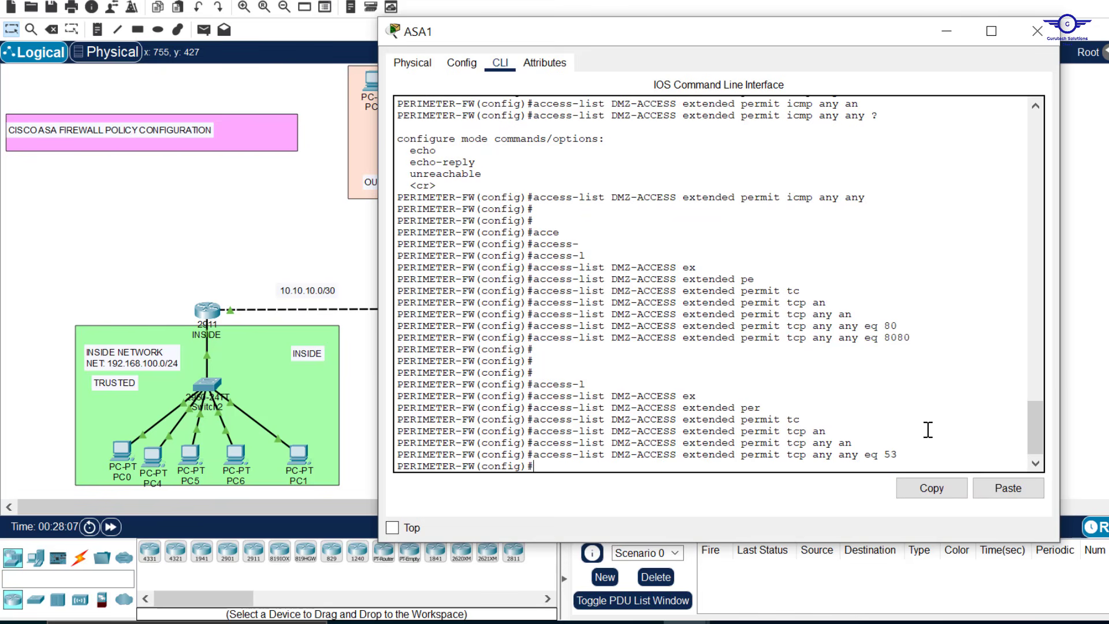
Step: Recall the port 53 entry, change its protocol to udp and run it as access-list DMZ-ACCESS extended permit udp any any eq 53
{"action": "key", "text": "Up"}
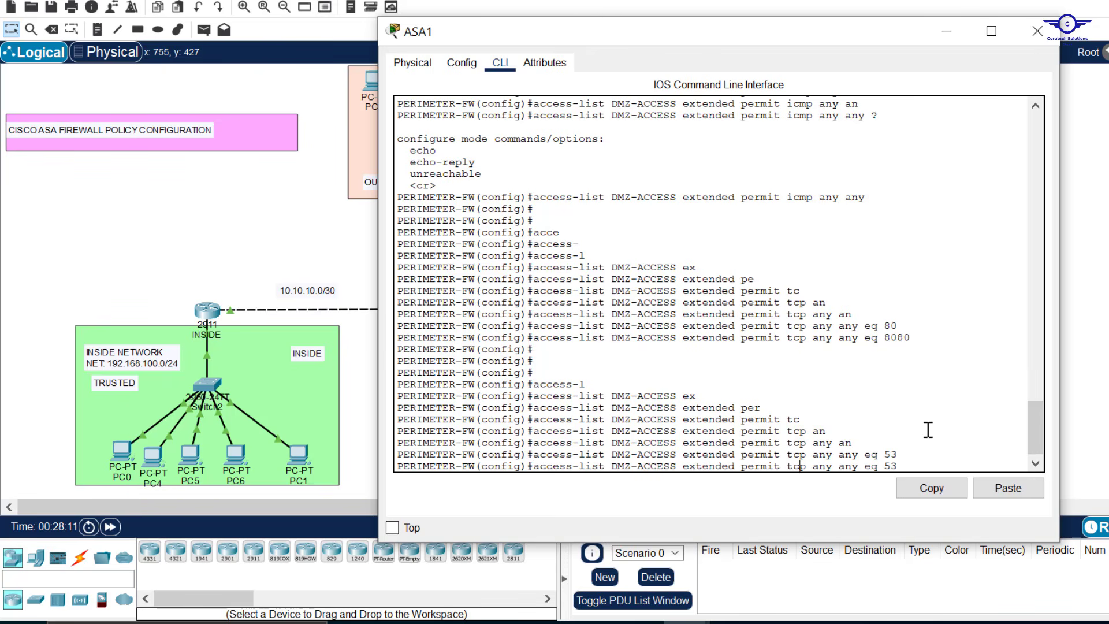
{"action": "key", "text": "Left"}
{"action": "key", "text": "Left"}
{"action": "key", "text": "Left"}
{"action": "key", "text": "BackSpace"}
{"action": "key", "text": "BackSpace"}
{"action": "type", "text": "up"}
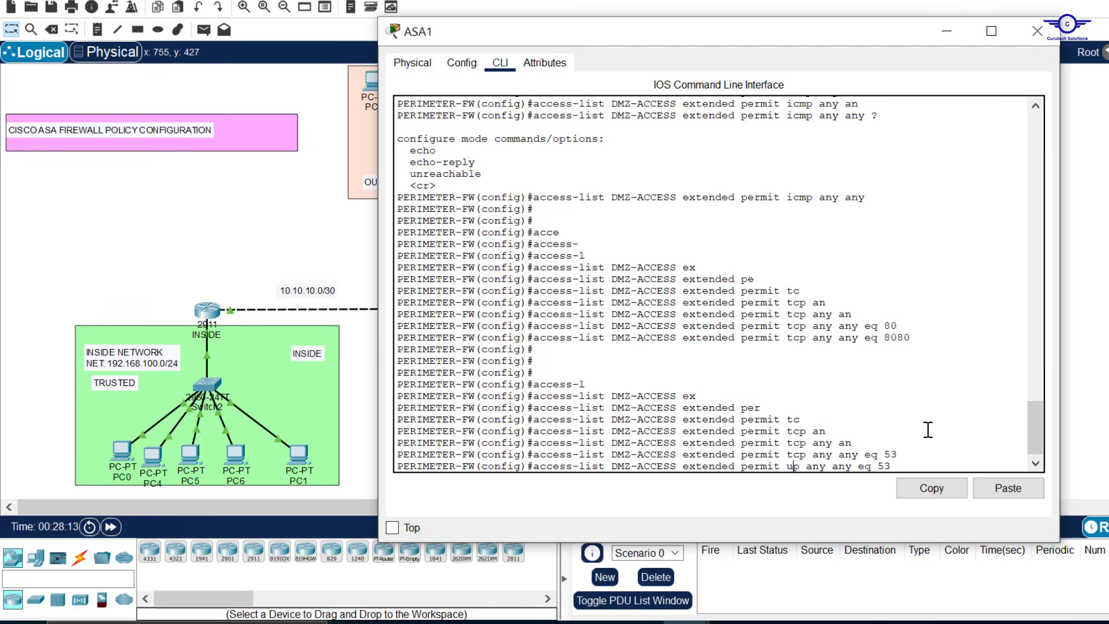
{"action": "key", "text": "BackSpace"}
{"action": "type", "text": "d"}
{"action": "key", "text": "Return"}
{"action": "key", "text": "Return"}
{"action": "key", "text": "Return"}
{"action": "key", "text": "Return"}
{"action": "key", "text": "Return"}
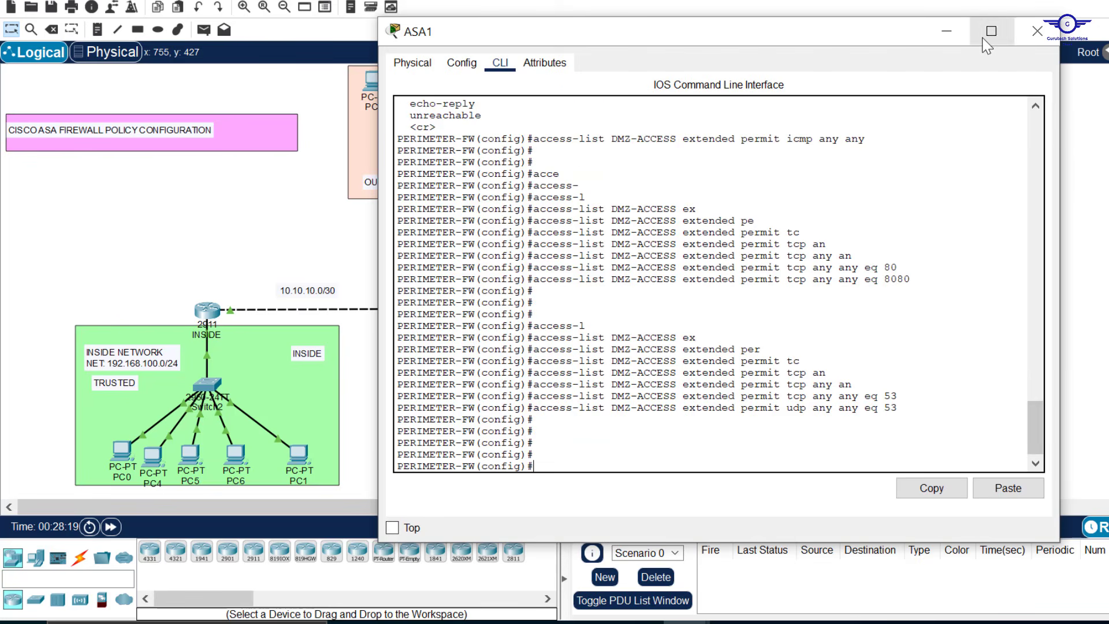
Step: Check the DHCP server in the topology and reopen ASA1's command line, moved aside and scrolled to an empty prompt
{"action": "left_click", "coordinate": [937, 37]}
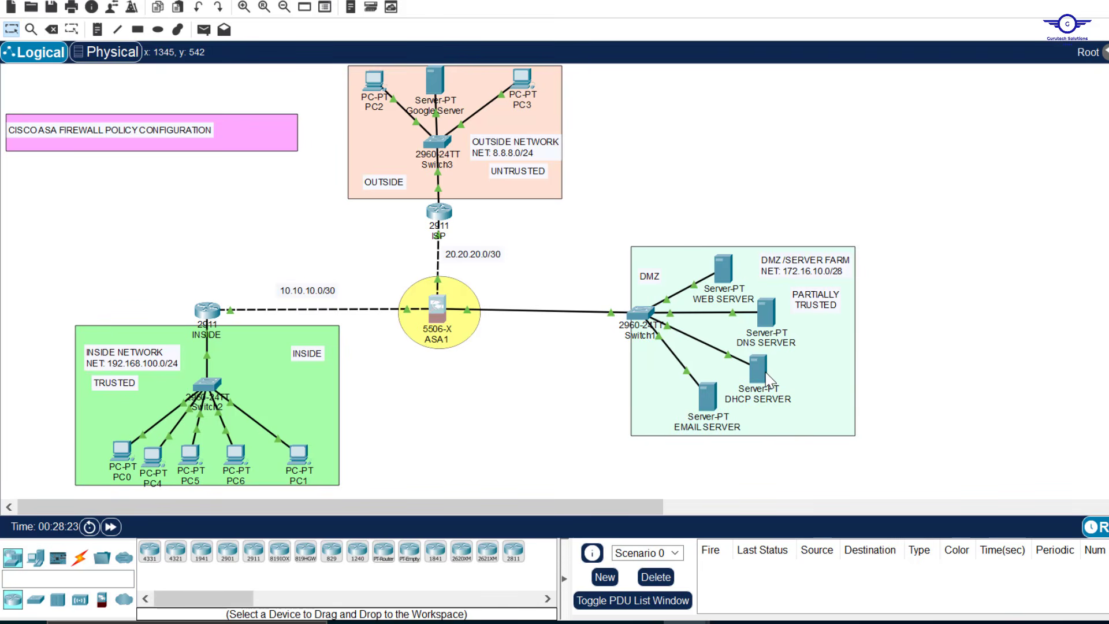
{"action": "left_click", "coordinate": [442, 311]}
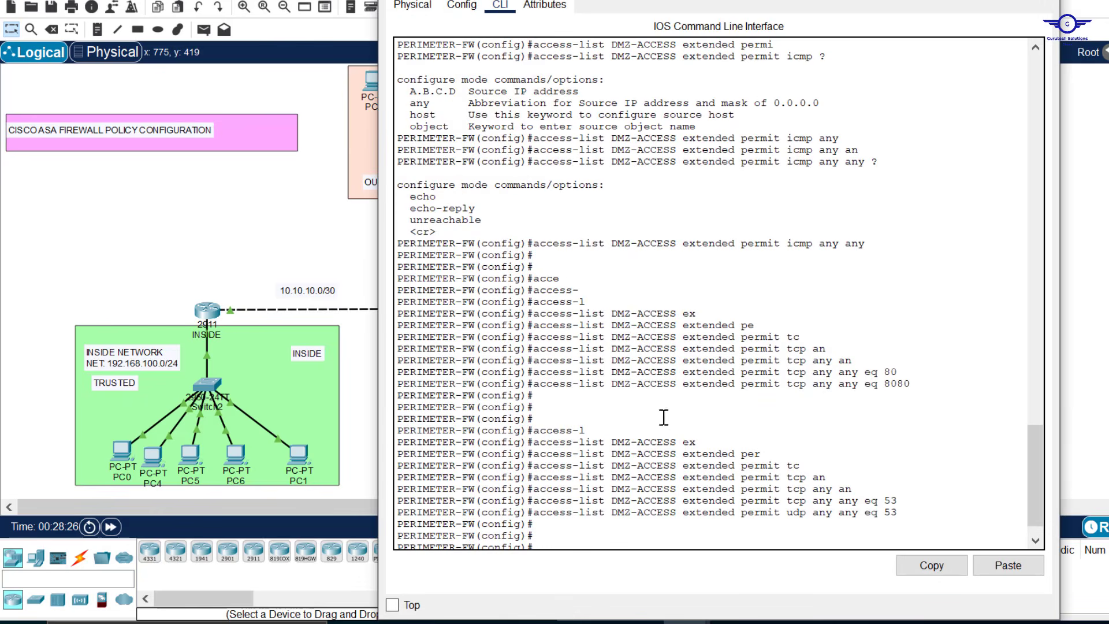
{"action": "left_click_drag", "start_coordinate": [682, 0], "coordinate": [760, 45]}
{"action": "scroll", "coordinate": [793, 257], "scroll_direction": "down", "scroll_amount": 6}
{"action": "key", "text": "Return"}
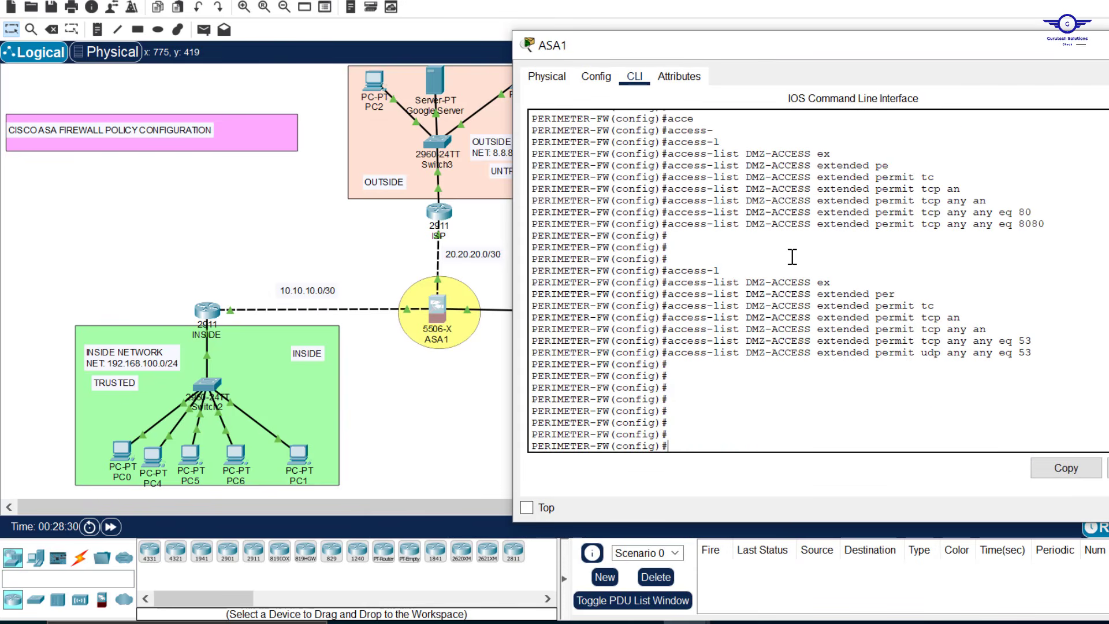
Step: Begin an access-list DMZ-ACCESS extended permit entry for DHCP traffic, stopping before the protocol
{"action": "type", "text": "access-li"}
{"action": "key", "text": "Tab"}
{"action": "key", "text": "Caps_Lock"}
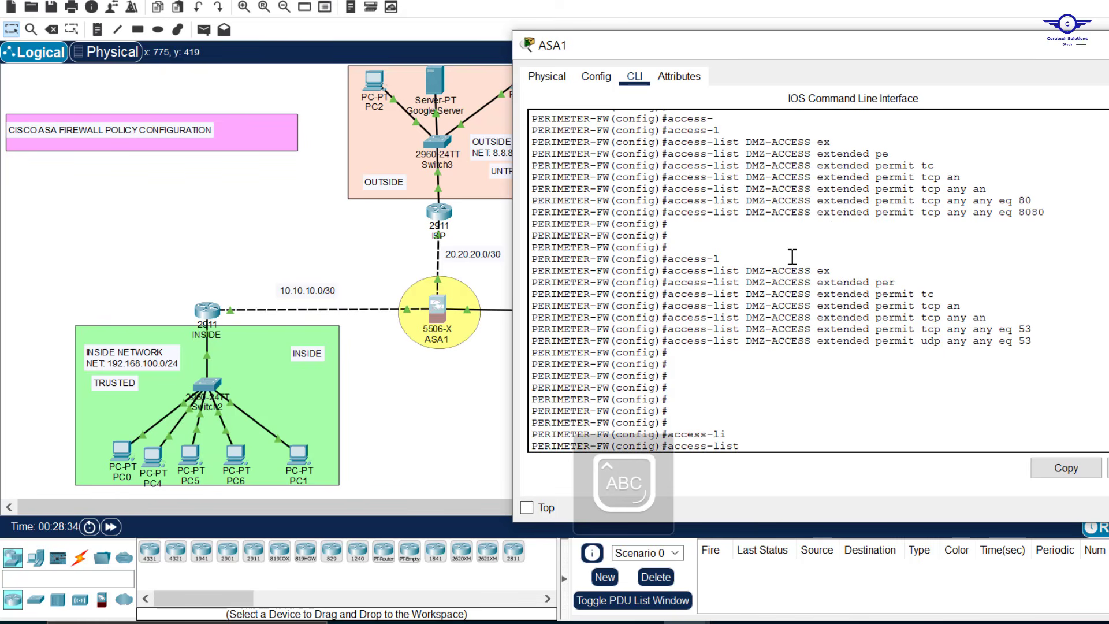
{"action": "type", "text": "DMZ-ACCESS"}
{"action": "key", "text": "Caps_Lock"}
{"action": "type", "text": "ex"}
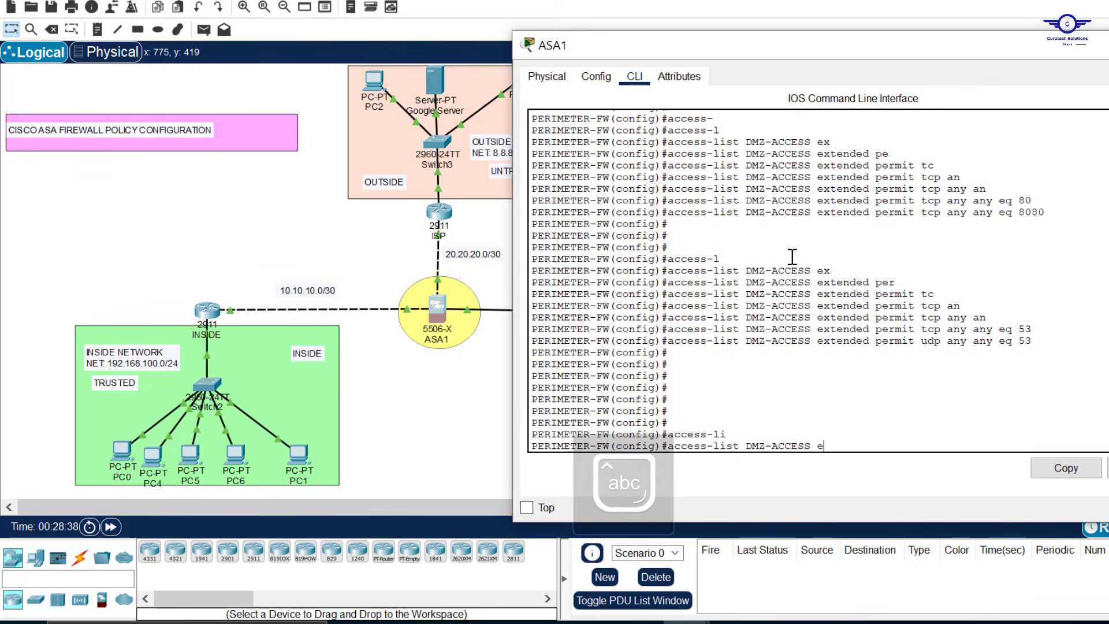
{"action": "key", "text": "Tab"}
{"action": "type", "text": "p"}
{"action": "key", "text": "Tab"}
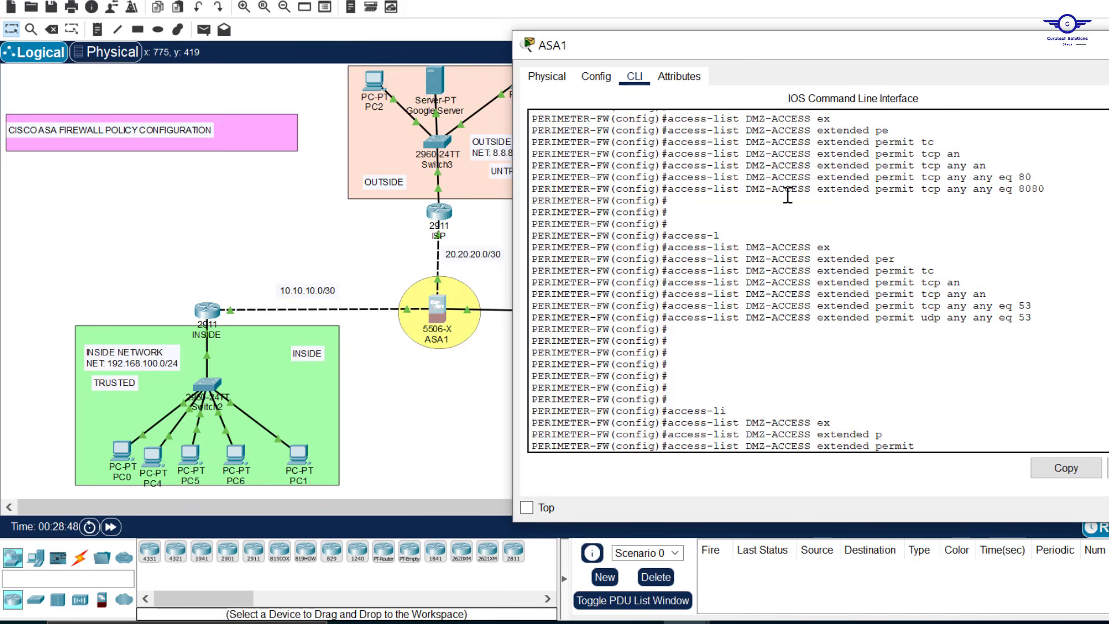
Step: Switch to the web browser and search Google for "dhcp udp or tcp"
{"action": "left_click", "coordinate": [734, 622]}
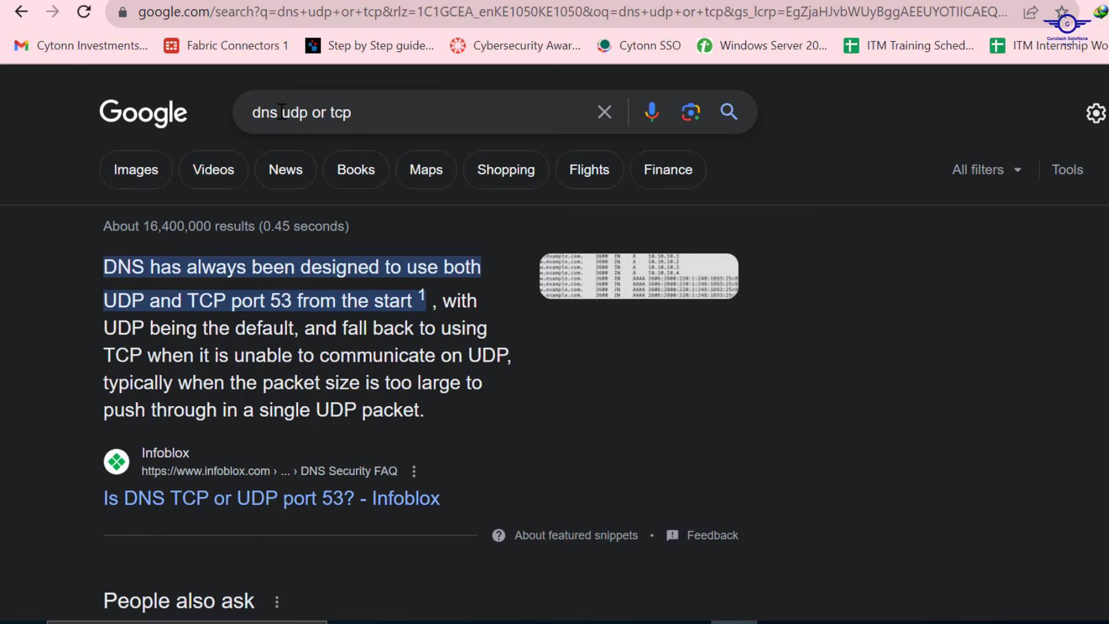
{"action": "left_click_drag", "start_coordinate": [282, 111], "coordinate": [190, 121]}
{"action": "type", "text": "dhcp"}
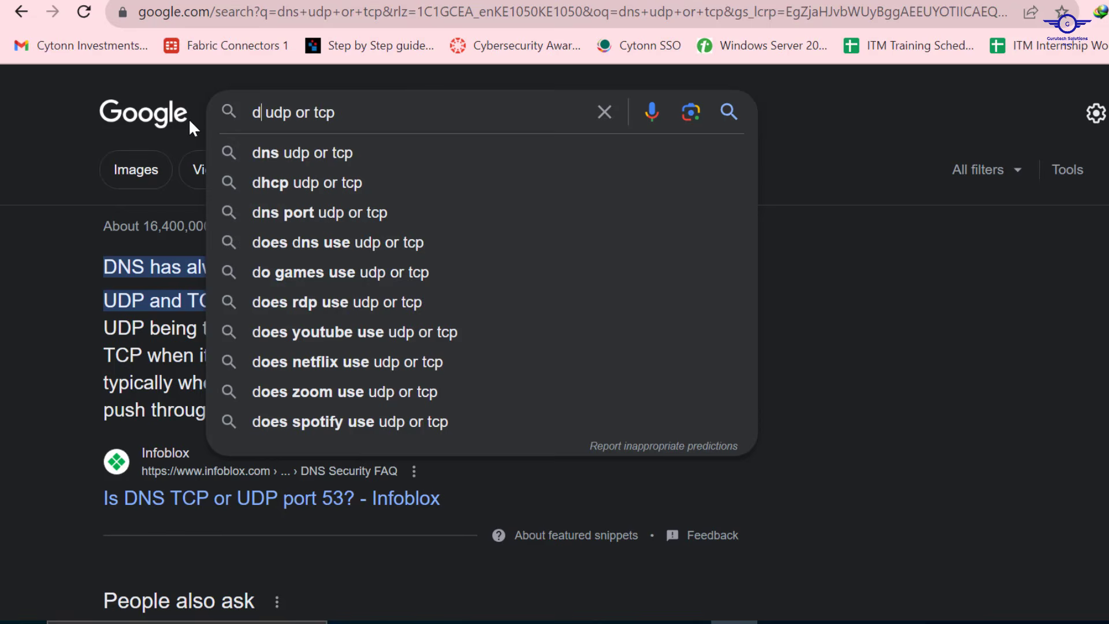
{"action": "key", "text": "Return"}
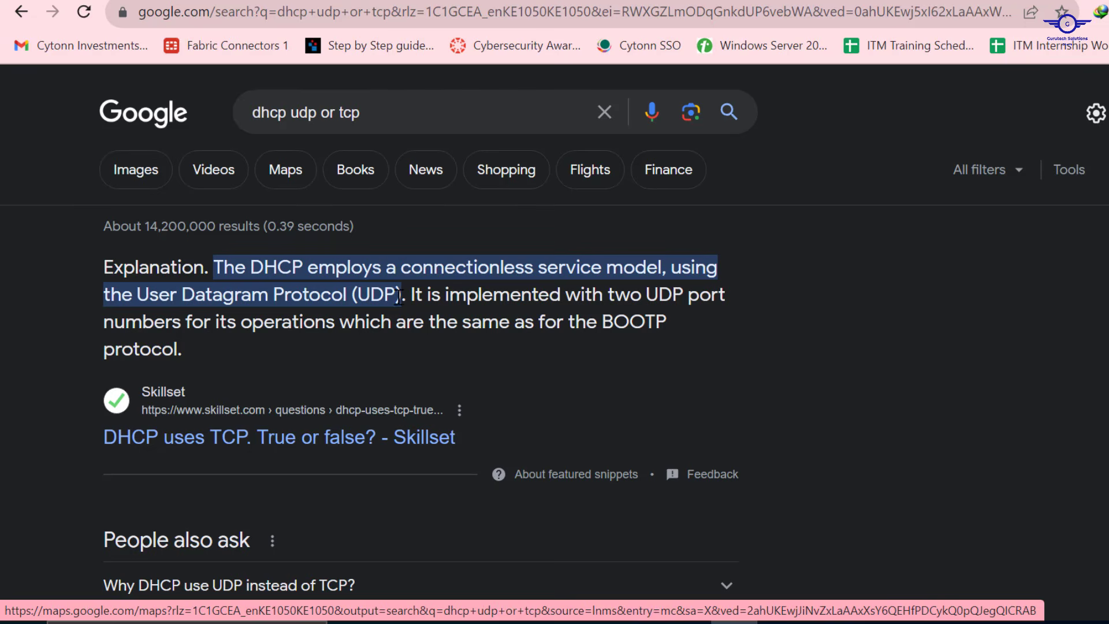
Step: Look through the search results and the "Why does DHCP use 2 ports?" answer for the port numbers DHCP uses
{"action": "scroll", "coordinate": [567, 369], "scroll_direction": "down", "scroll_amount": 6}
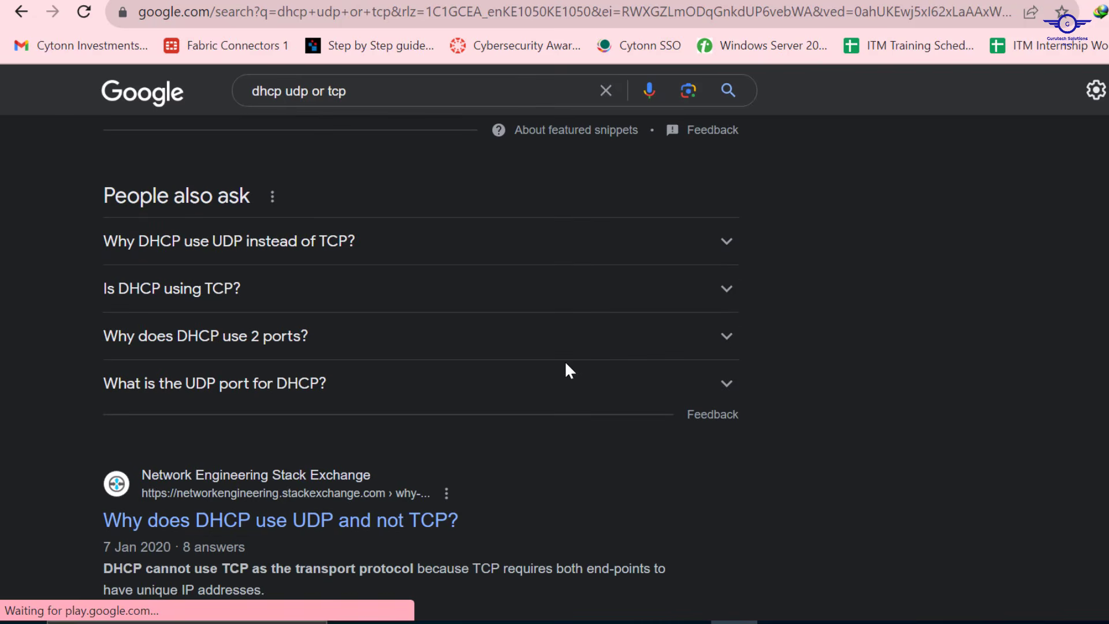
{"action": "left_click", "coordinate": [725, 338]}
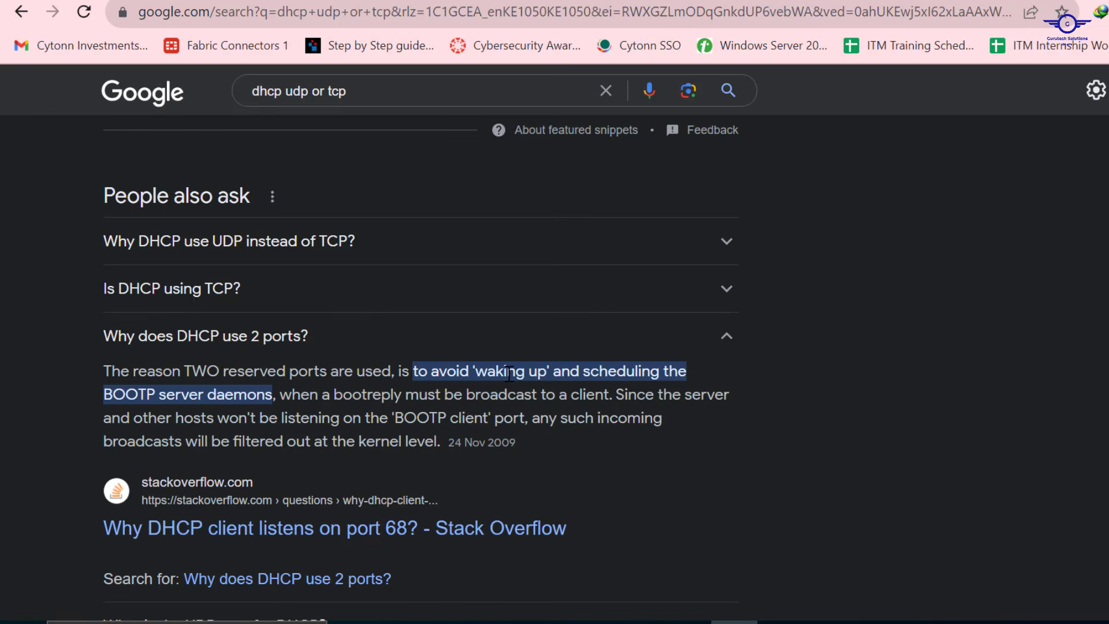
{"action": "scroll", "coordinate": [303, 369], "scroll_direction": "down", "scroll_amount": 6}
{"action": "scroll", "coordinate": [303, 369], "scroll_direction": "up", "scroll_amount": 1}
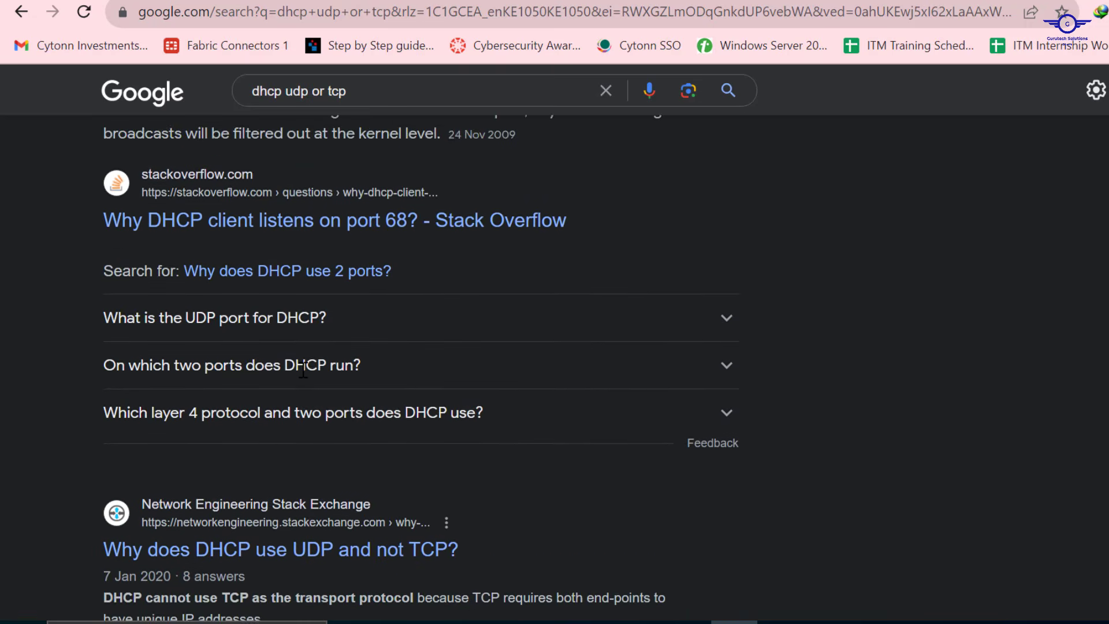
{"action": "scroll", "coordinate": [303, 368], "scroll_direction": "down", "scroll_amount": 1}
{"action": "scroll", "coordinate": [303, 368], "scroll_direction": "down", "scroll_amount": 4}
{"action": "scroll", "coordinate": [303, 368], "scroll_direction": "up", "scroll_amount": 1}
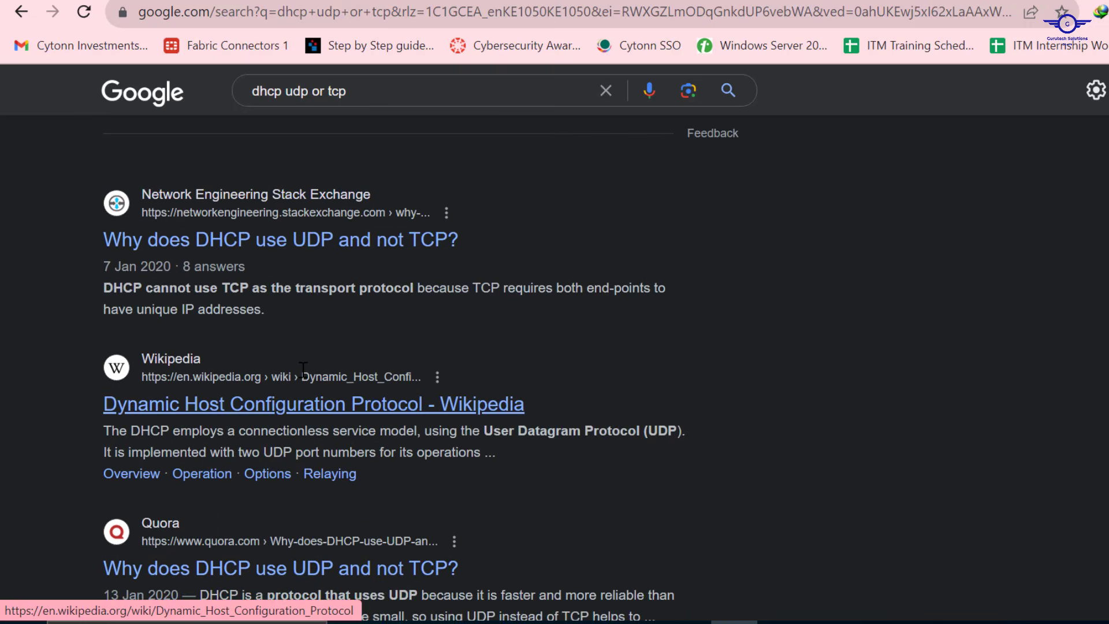
{"action": "scroll", "coordinate": [303, 370], "scroll_direction": "down", "scroll_amount": 3}
{"action": "scroll", "coordinate": [302, 370], "scroll_direction": "down", "scroll_amount": 7}
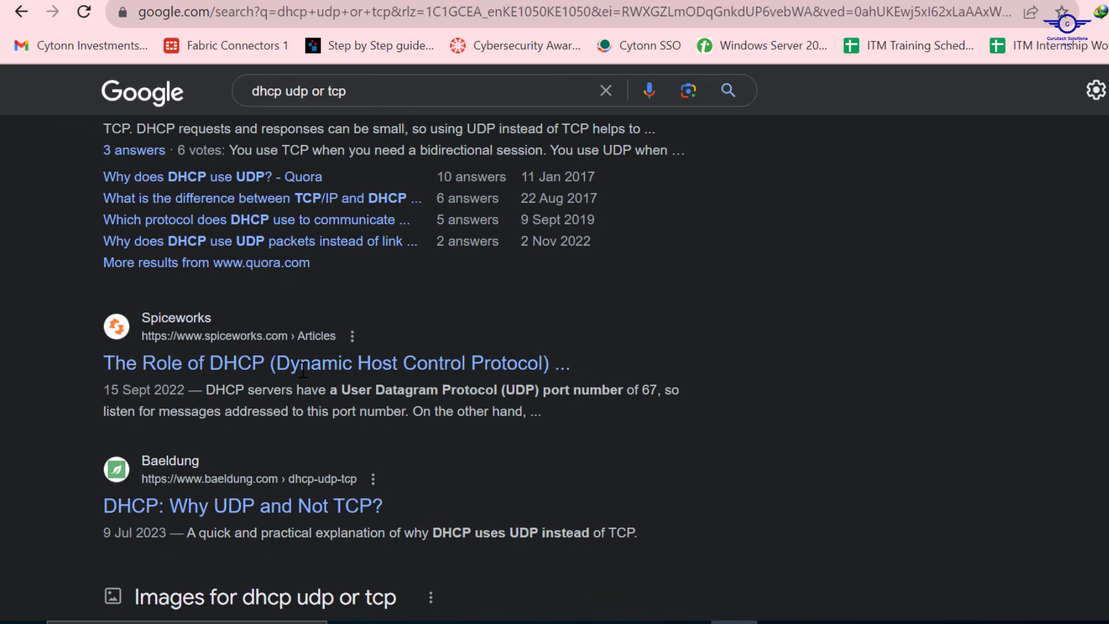
Step: Search Google for "dhcp ports" to check which ports DHCP uses on the server and client sides
{"action": "left_click_drag", "start_coordinate": [350, 93], "coordinate": [288, 92]}
{"action": "type", "text": "ports"}
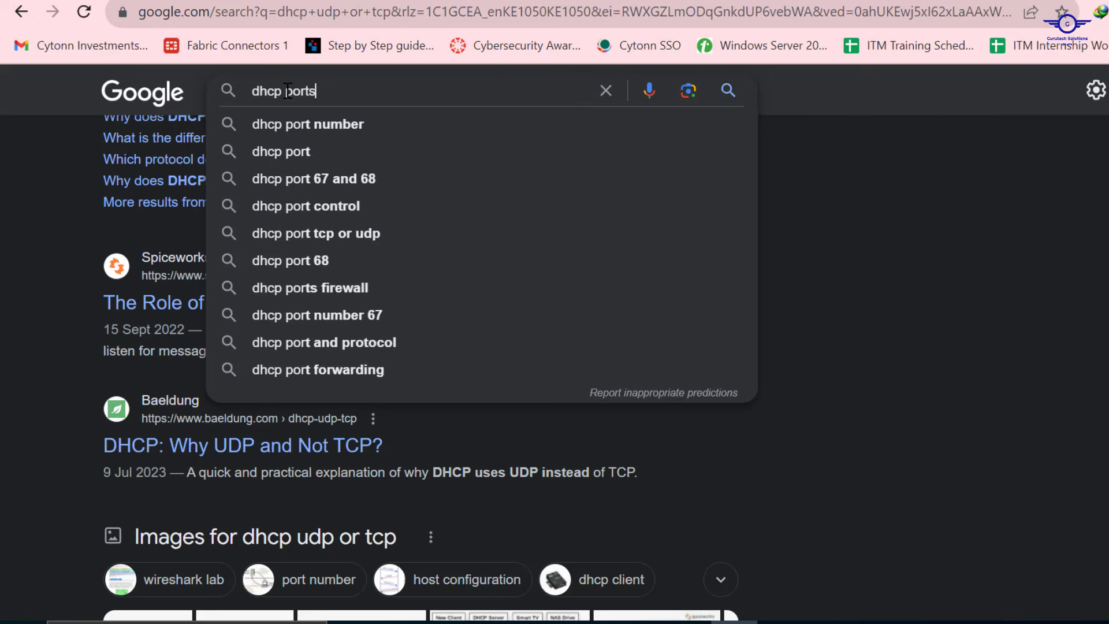
{"action": "key", "text": "Return"}
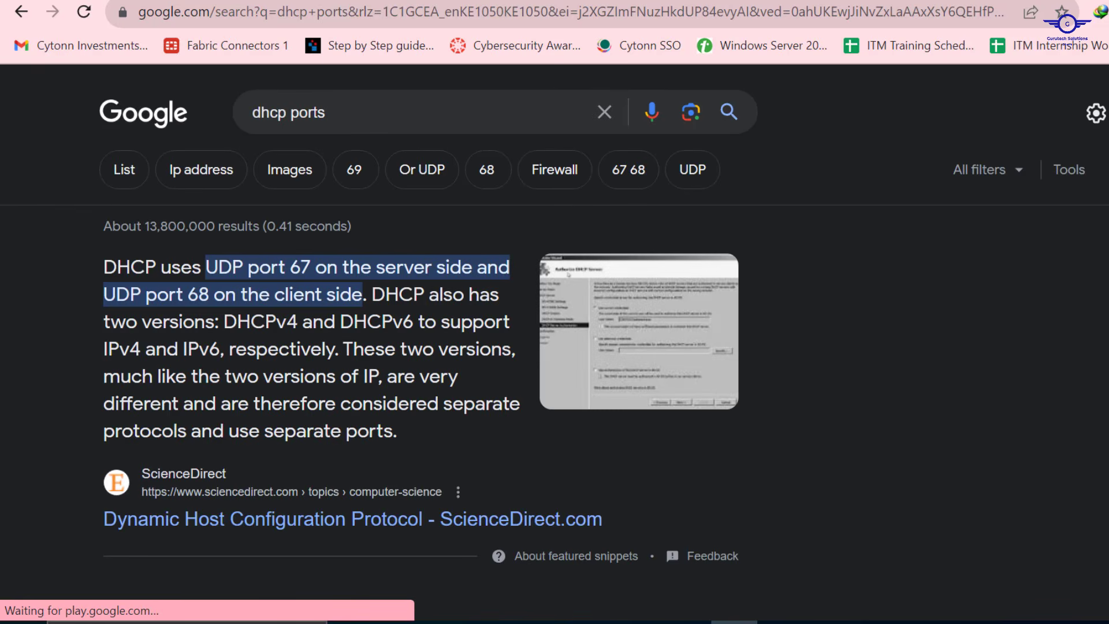
Step: Switch back to Packet Tracer and complete the DMZ-ACCESS extended permit entry on ASA1 as udp any any eq 67
{"action": "key", "text": "alt+Tab"}
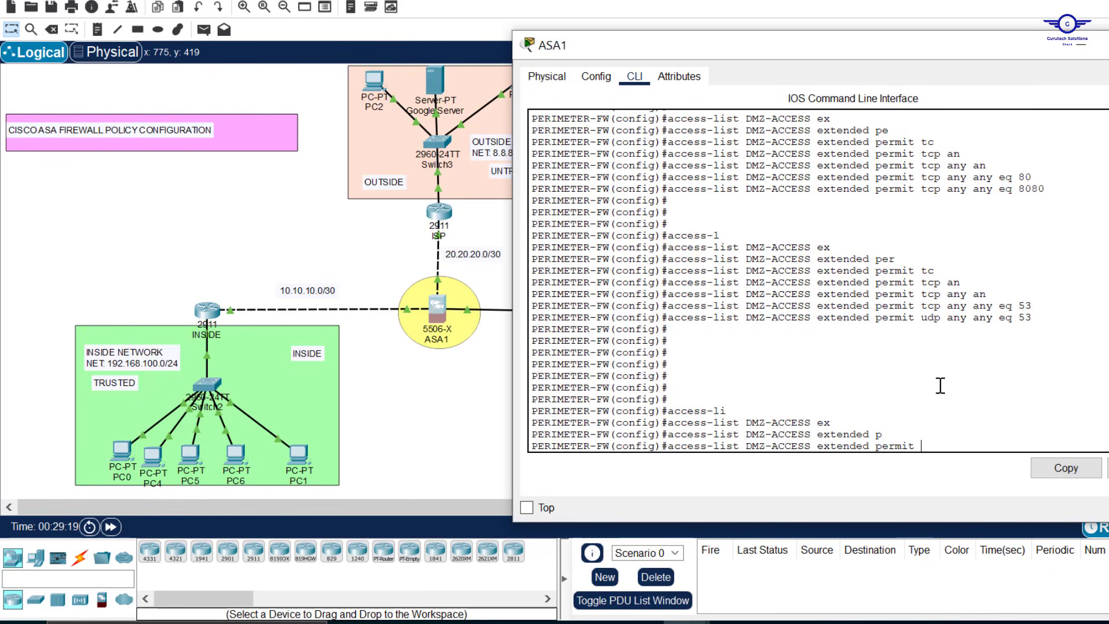
{"action": "type", "text": "d"}
{"action": "key", "text": "Tab"}
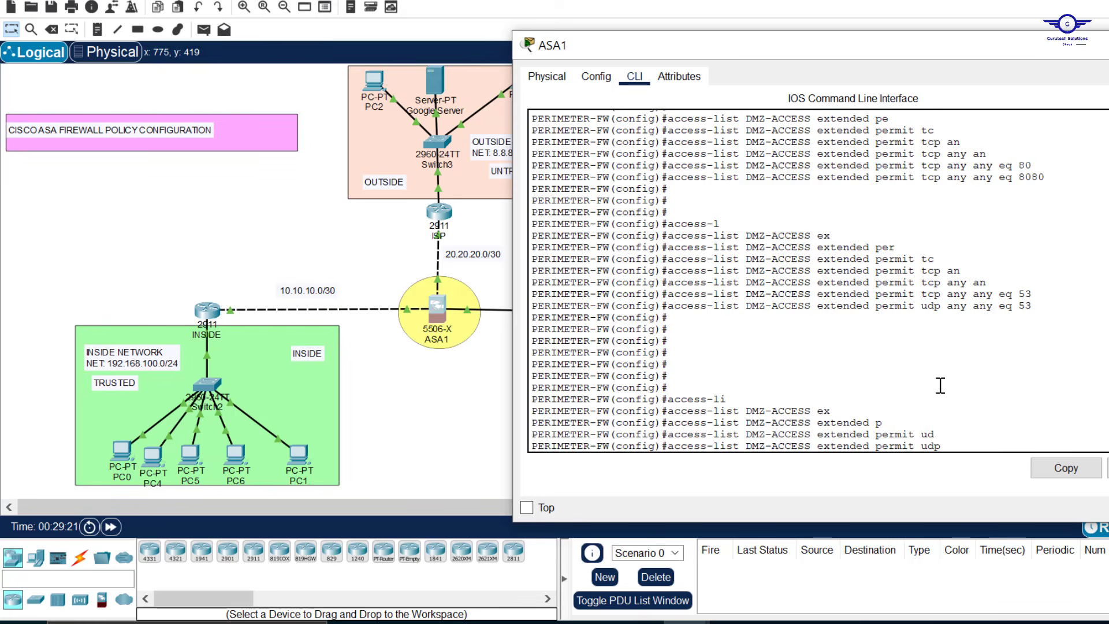
{"action": "type", "text": "any any"}
{"action": "key", "text": "Tab"}
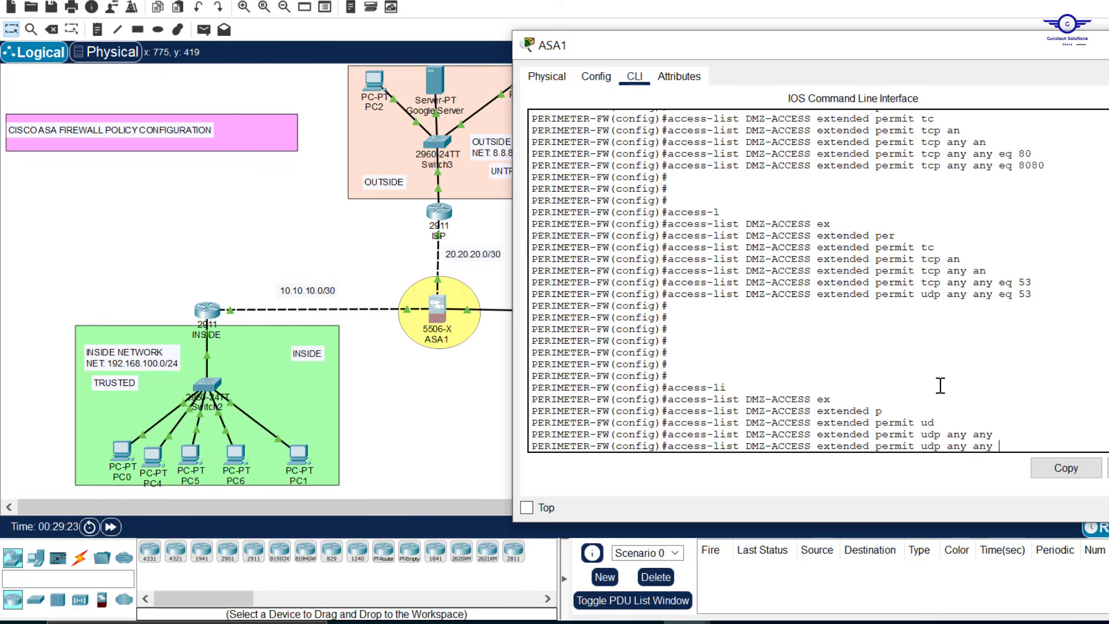
{"action": "type", "text": "eq 67"}
{"action": "key", "text": "Return"}
Step: Reuse the previous access-list command to add a DMZ-ACCESS entry permitting udp any any eq 68
{"action": "key", "text": "Up"}
{"action": "key", "text": "Left"}
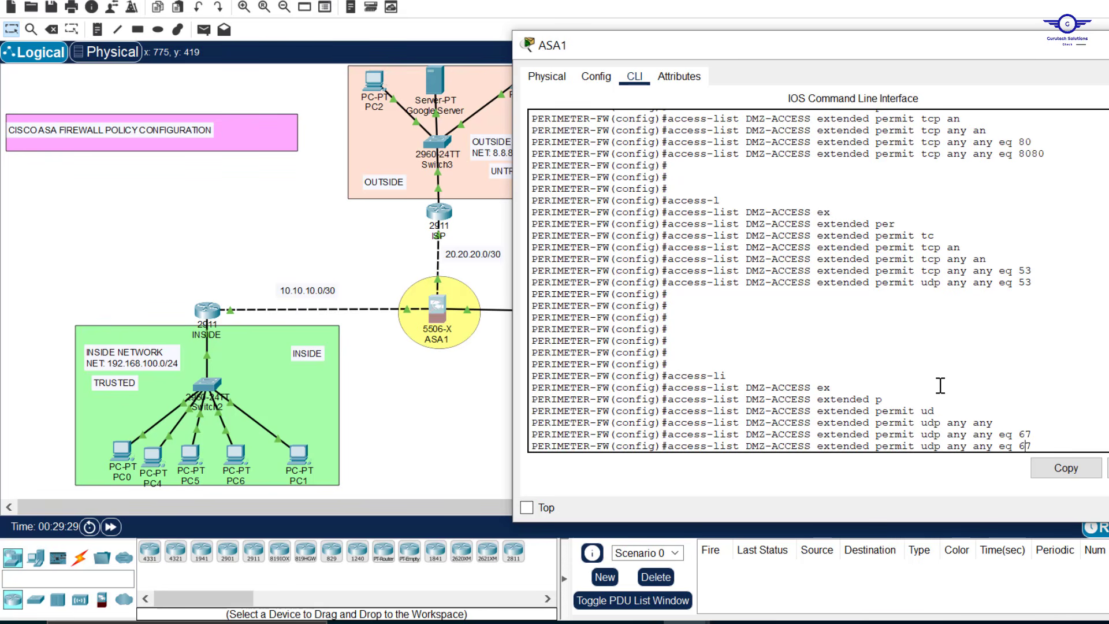
{"action": "key", "text": "Delete"}
{"action": "type", "text": "8"}
{"action": "key", "text": "Return"}
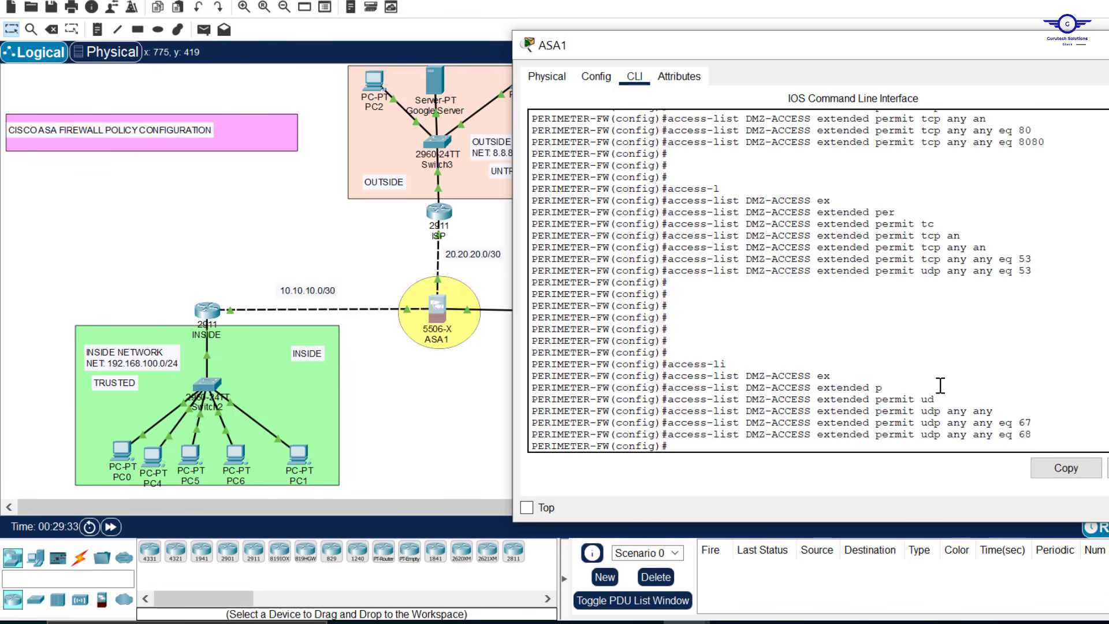
{"action": "key", "text": "Return"}
{"action": "key", "text": "Return"}
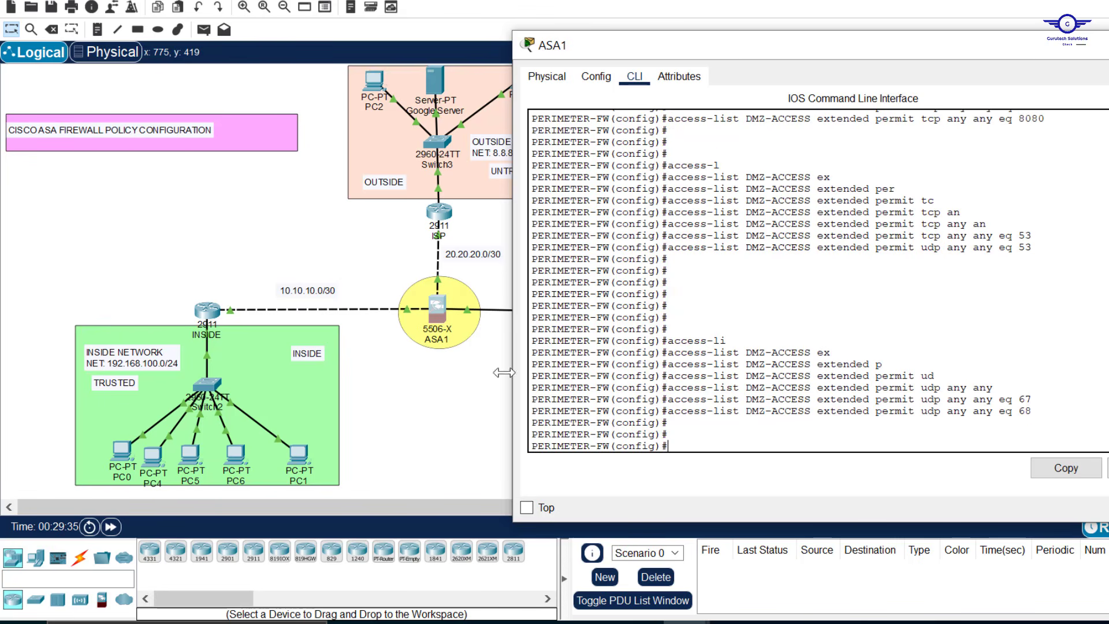
Step: Check the DMZ servers in the topology, then review the DNS and DHCP entries of DMZ-ACCESS in ASA1's command line
{"action": "left_click", "coordinate": [458, 394]}
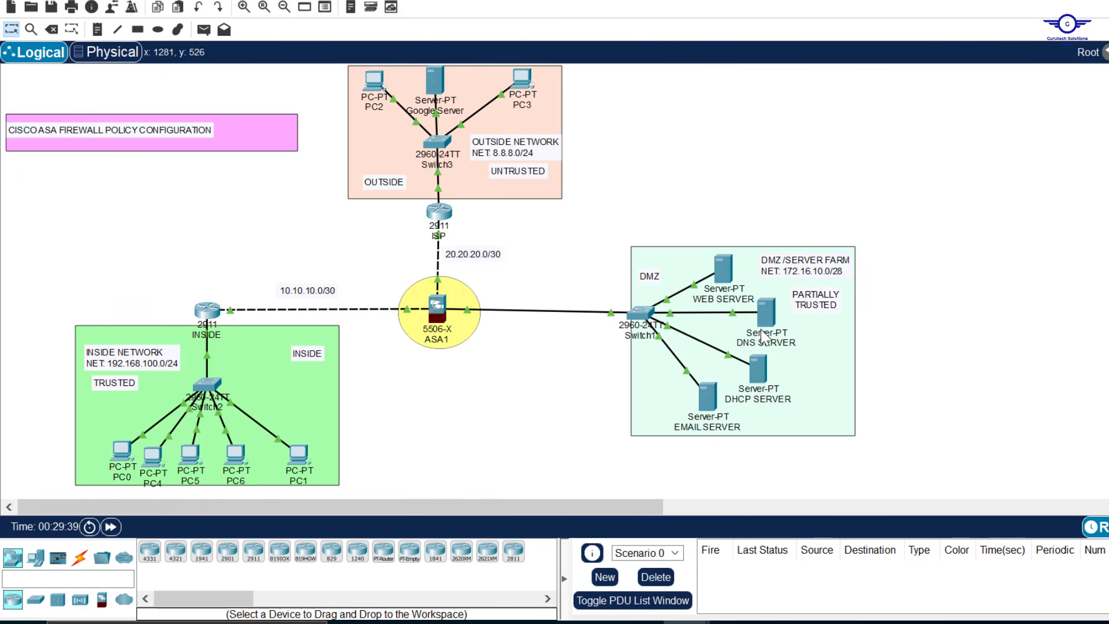
{"action": "mouse_move", "coordinate": [703, 388]}
{"action": "left_click", "coordinate": [444, 312]}
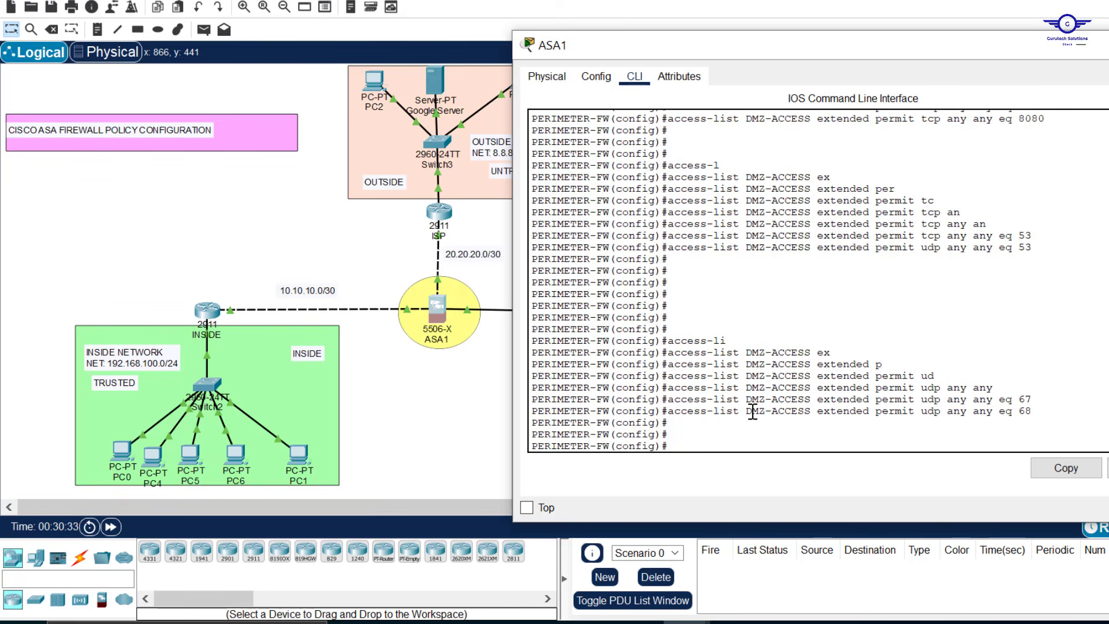
{"action": "mouse_move", "coordinate": [747, 411]}
{"action": "left_mouse_down"}
{"action": "mouse_move", "coordinate": [874, 412]}
{"action": "mouse_move", "coordinate": [746, 411]}
{"action": "left_mouse_up"}
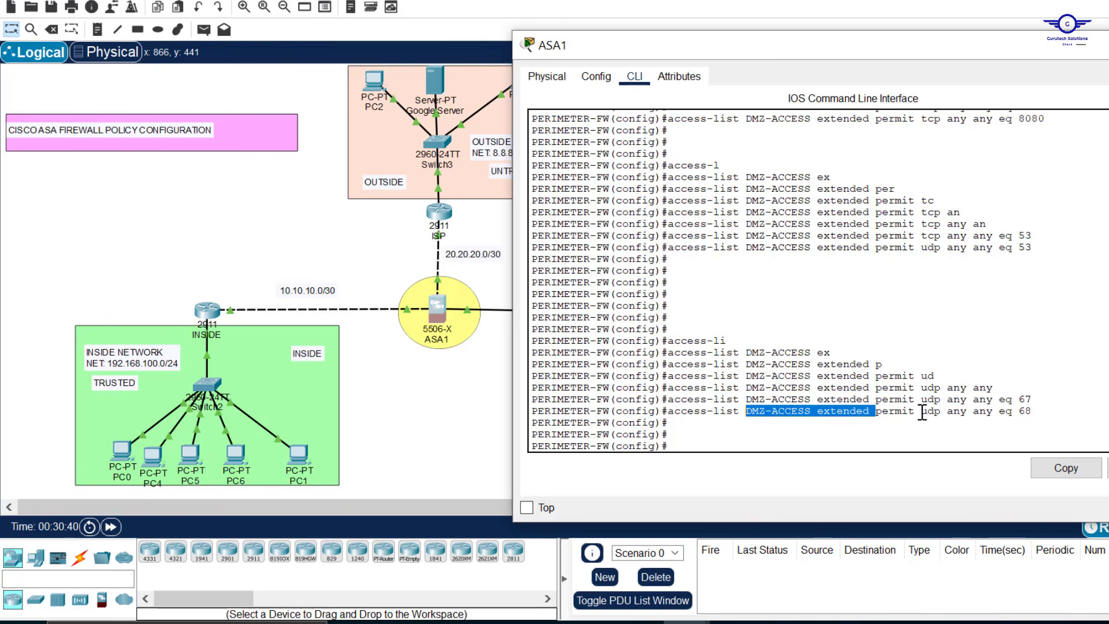
{"action": "left_click_drag", "start_coordinate": [916, 411], "coordinate": [943, 411]}
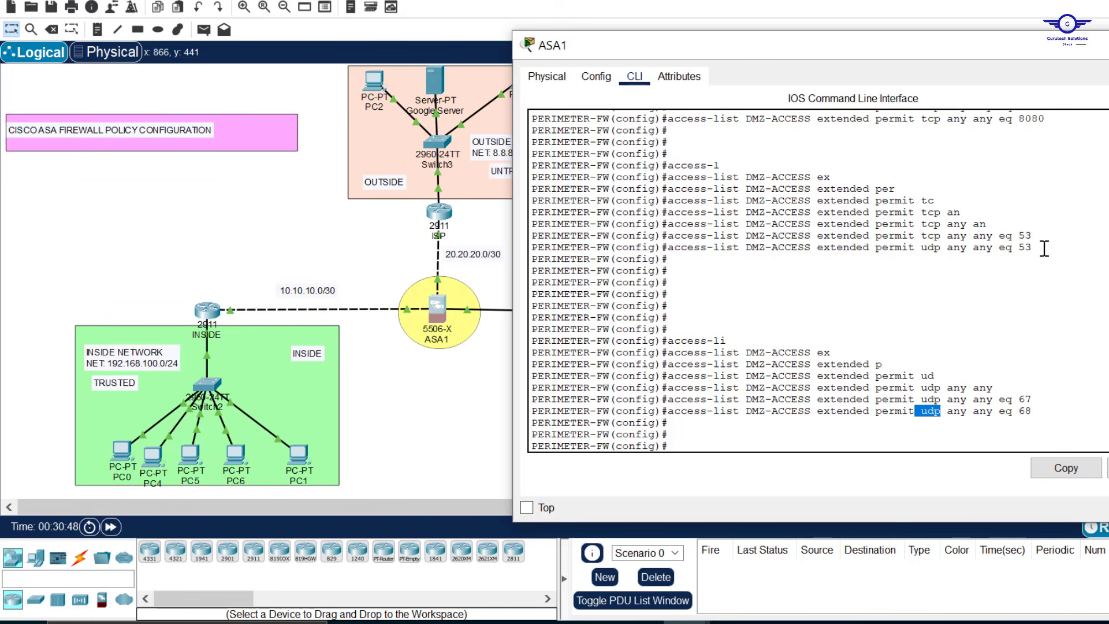
{"action": "left_click_drag", "start_coordinate": [1033, 248], "coordinate": [997, 225]}
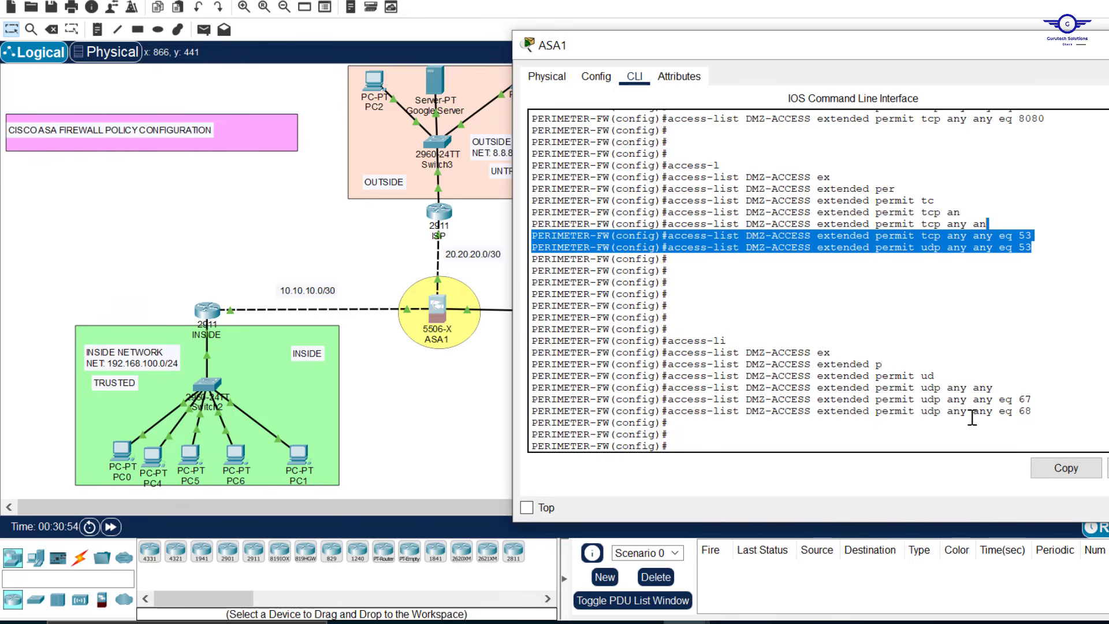
{"action": "left_click_drag", "start_coordinate": [949, 412], "coordinate": [969, 412]}
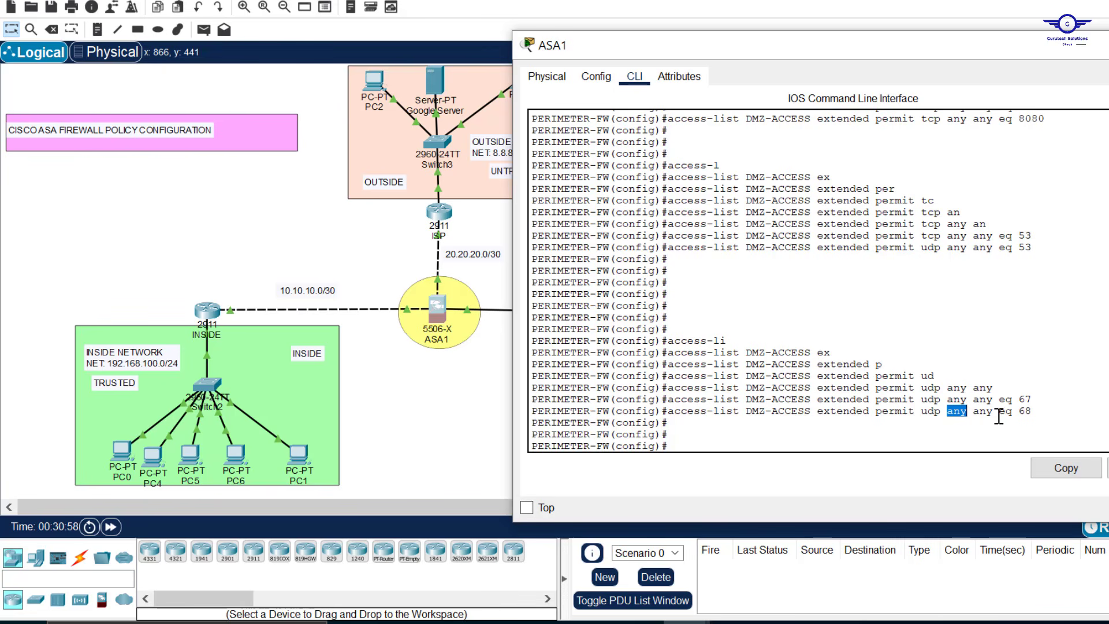
{"action": "left_click_drag", "start_coordinate": [995, 411], "coordinate": [1015, 401]}
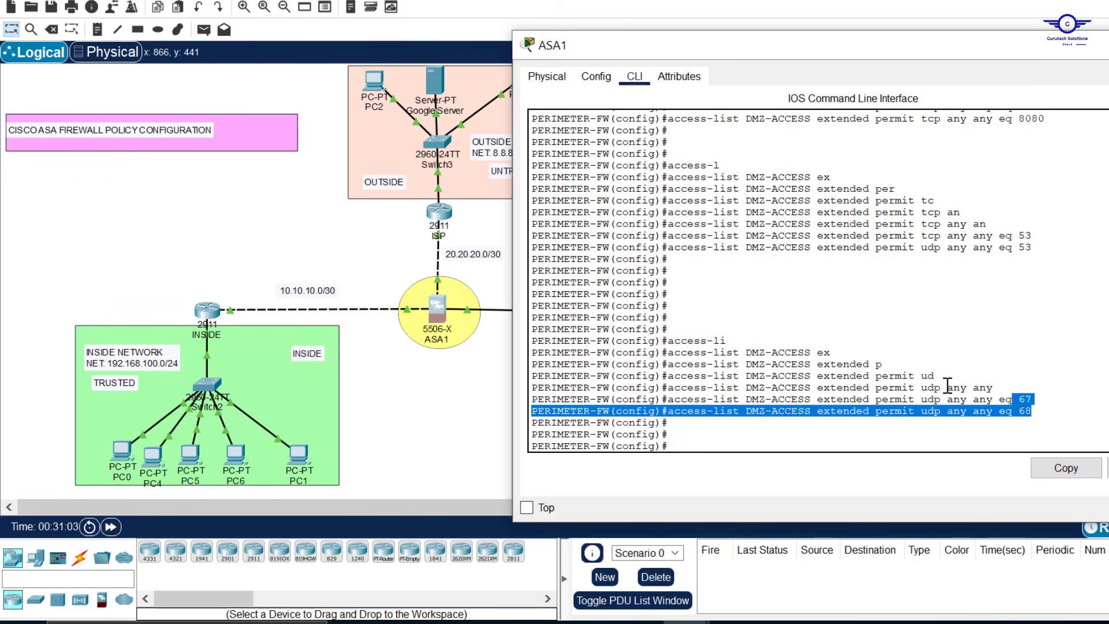
{"action": "left_click", "coordinate": [862, 369]}
{"action": "key", "text": "Return"}
{"action": "key", "text": "Return"}
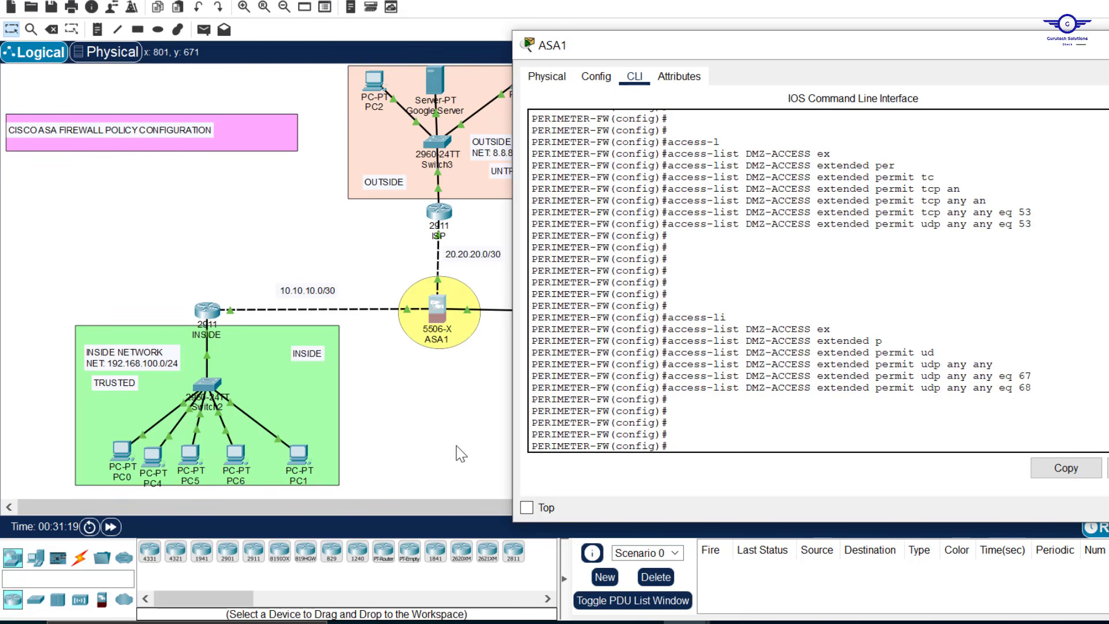
Step: Reopen ASA1's command line and begin an access-group command for DMZ-ACCESS with direction in, consulting the inline help for the direction options
{"action": "left_click", "coordinate": [483, 314]}
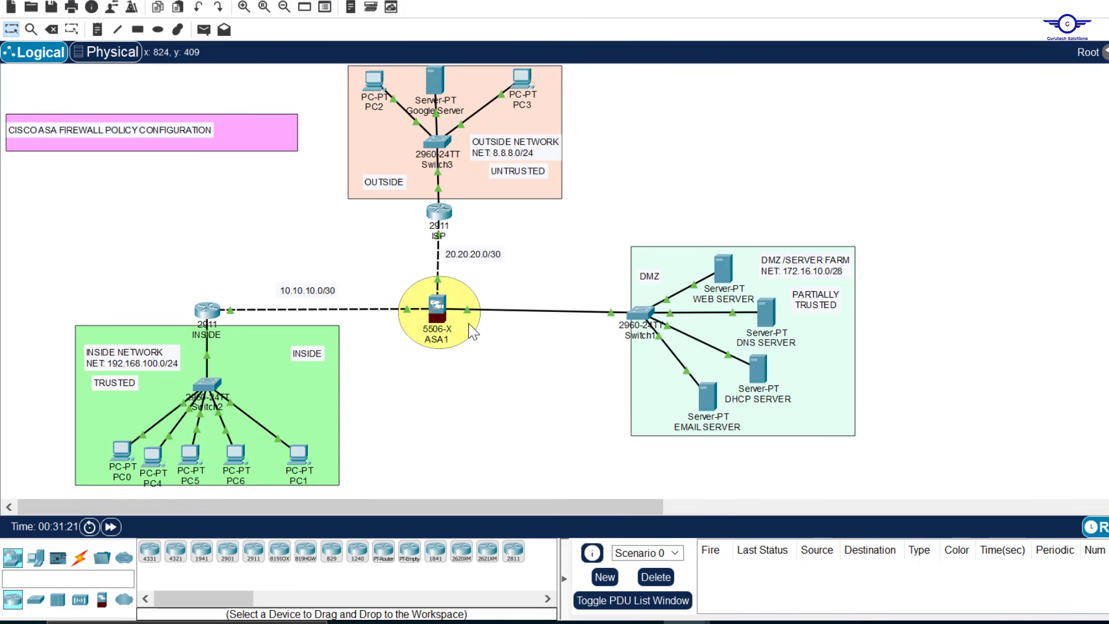
{"action": "left_click", "coordinate": [440, 312]}
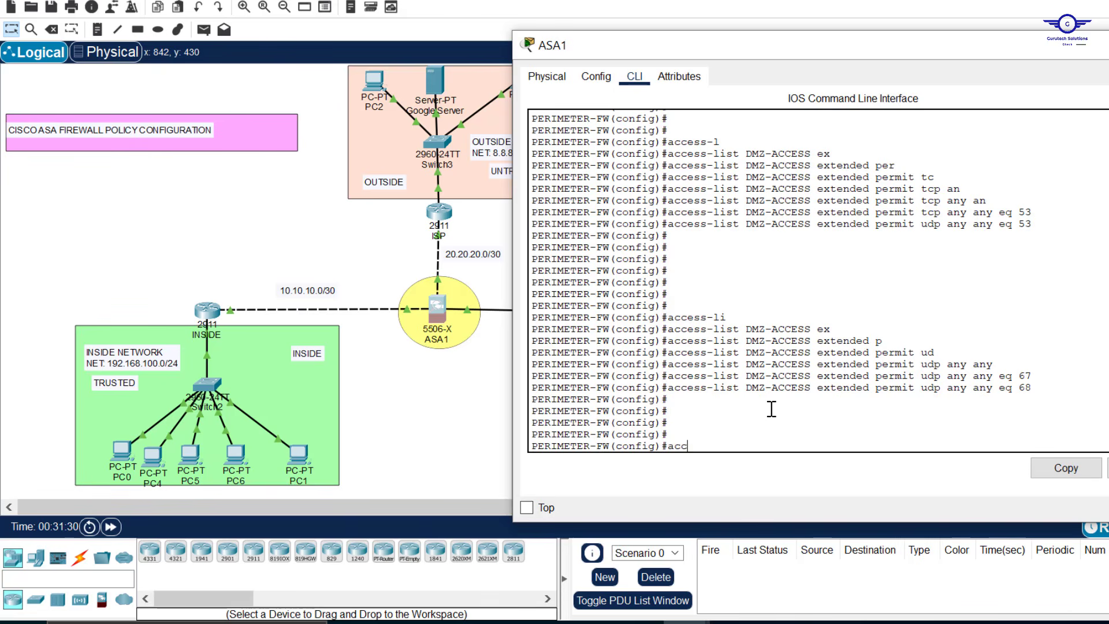
{"action": "type", "text": "g"}
{"action": "key", "text": "Tab"}
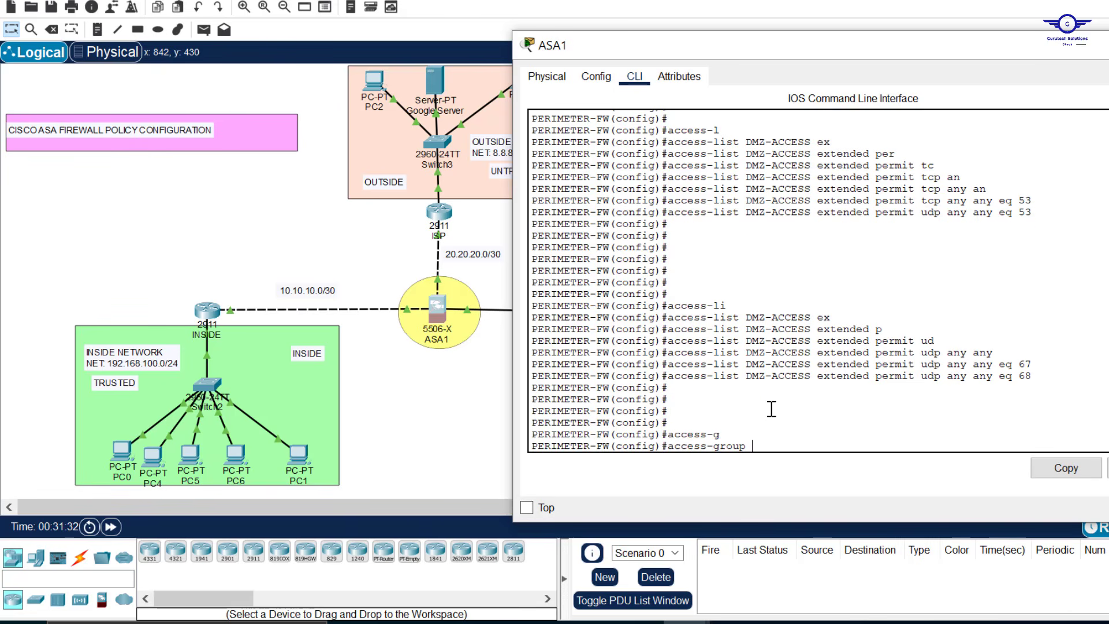
{"action": "type", "text": "DM"}
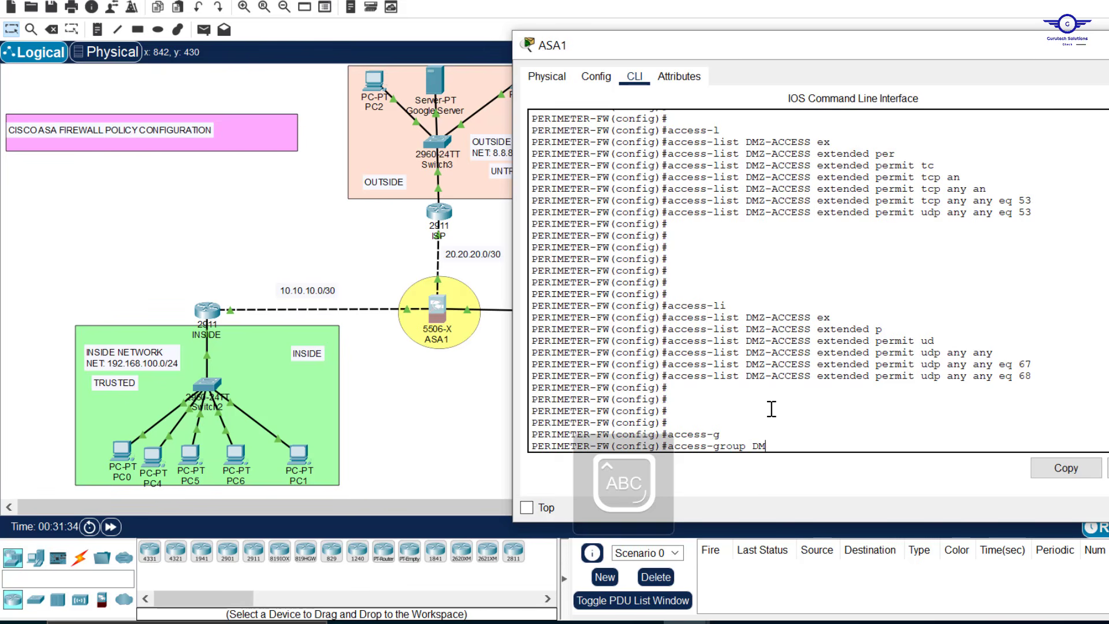
{"action": "type", "text": "Z"}
{"action": "key", "text": "Tab"}
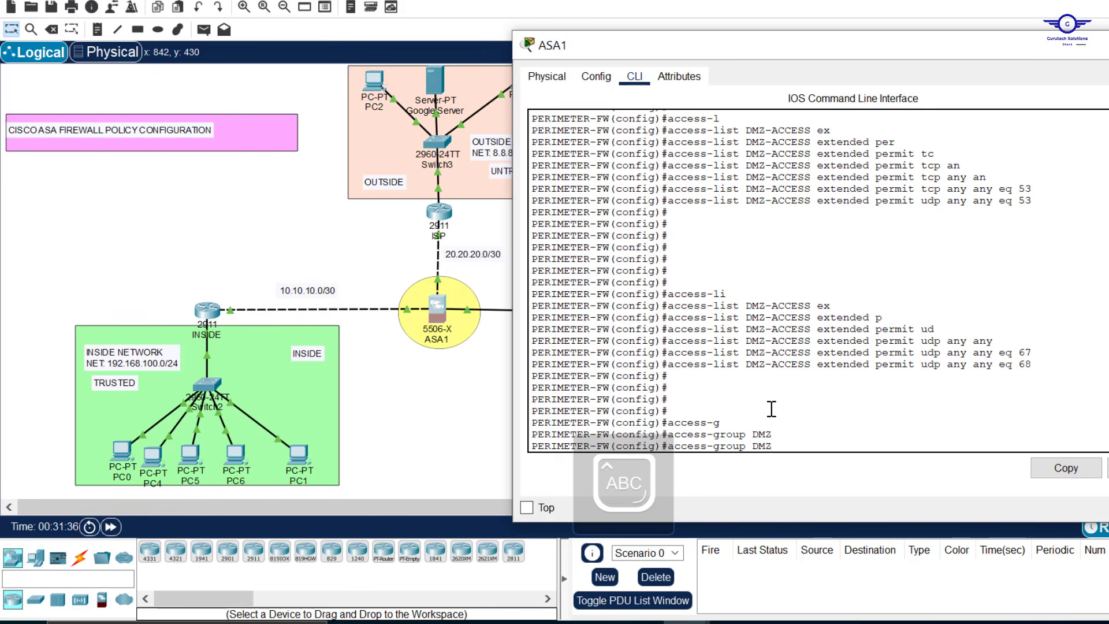
{"action": "type", "text": "-ACCESS"}
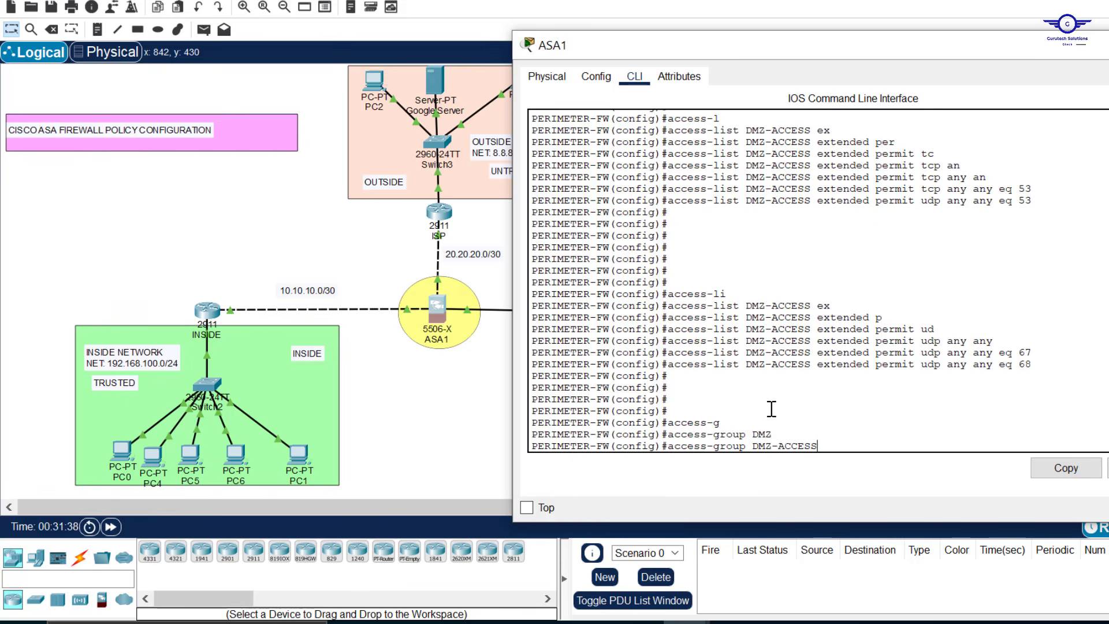
{"action": "key", "text": "Caps_Lock"}
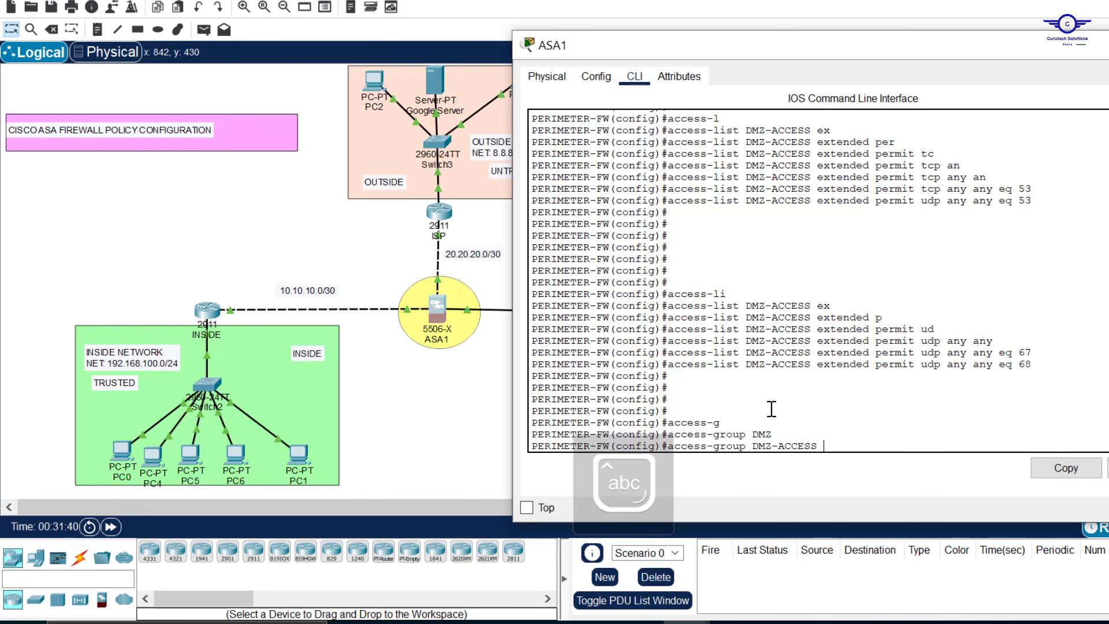
{"action": "type", "text": "?"}
{"action": "type", "text": "in"}
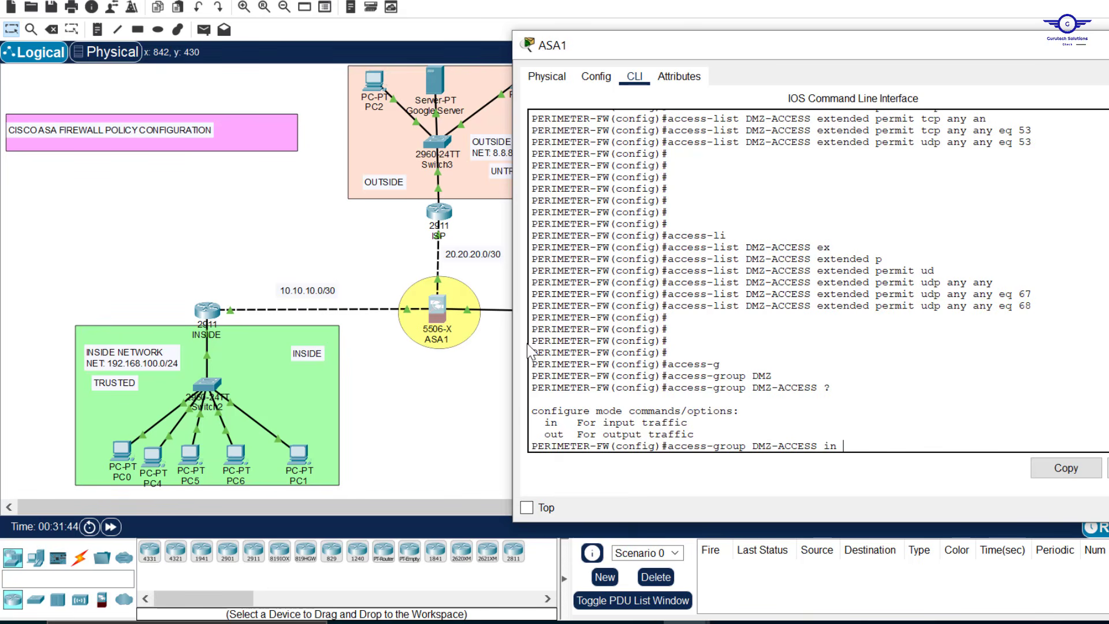
Step: Consult the inline help, complete the access-group command with interface DMZ, and run it twice to bind DMZ-ACCESS inbound
{"action": "key", "text": "Caps_Lock"}
{"action": "type", "text": "D"}
{"action": "key", "text": "Tab"}
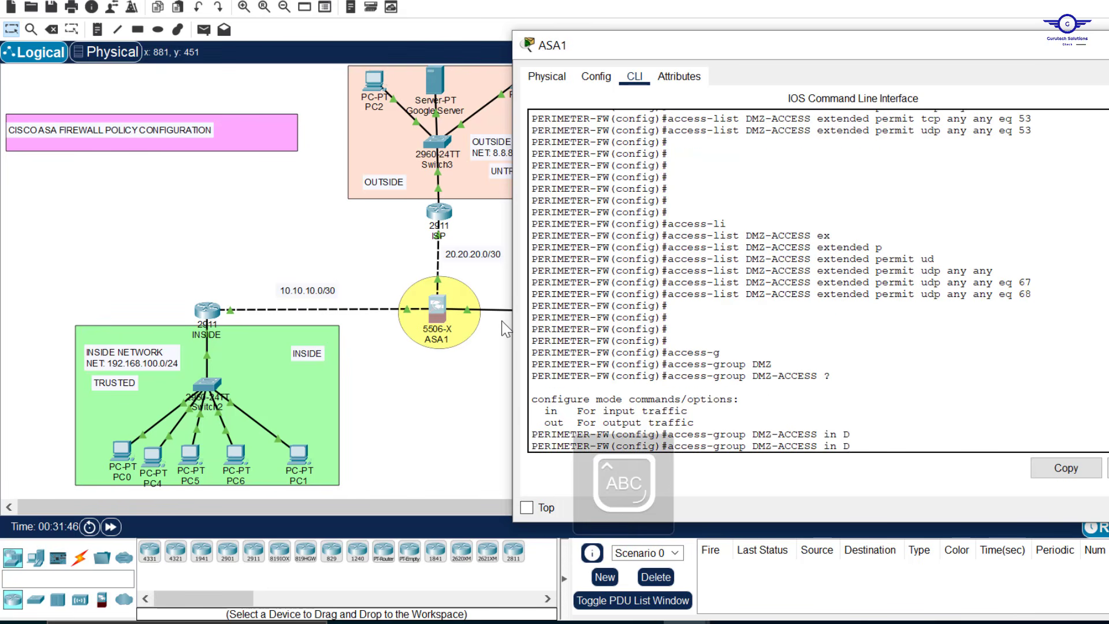
{"action": "type", "text": "?"}
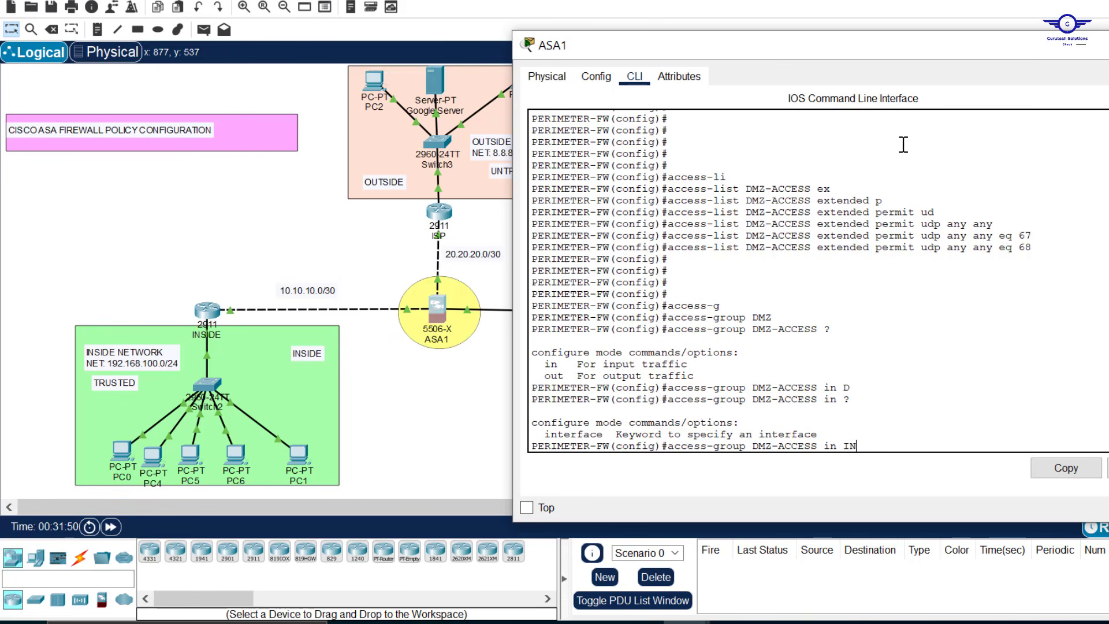
{"action": "type", "text": "IN"}
{"action": "key", "text": "Tab"}
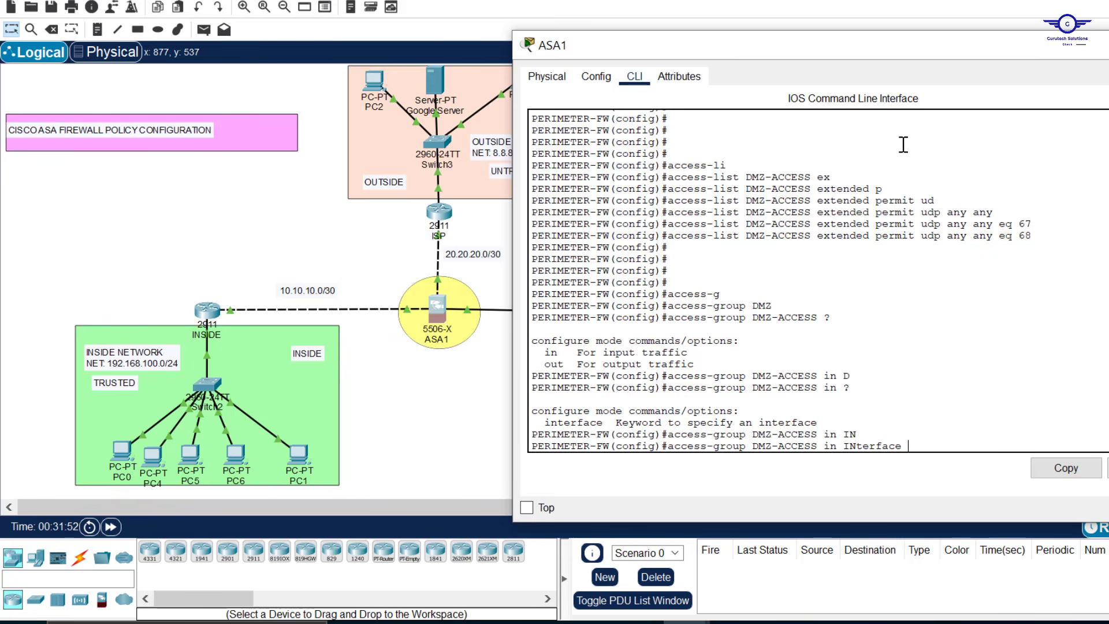
{"action": "type", "text": "?"}
{"action": "type", "text": "D"}
{"action": "key", "text": "Tab"}
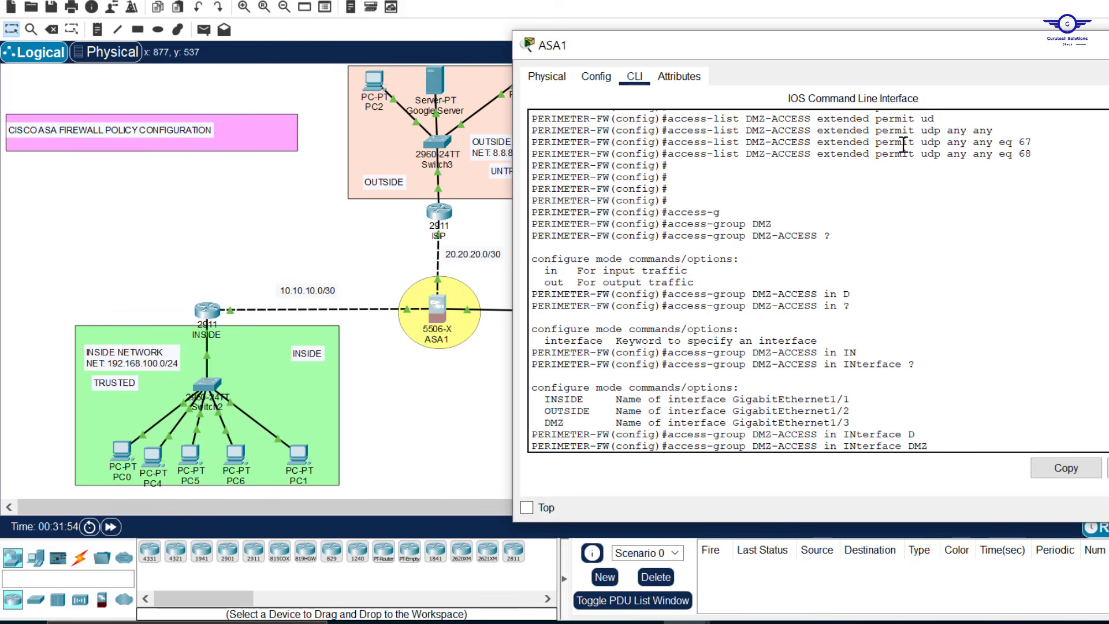
{"action": "key", "text": "Return"}
{"action": "key", "text": "Return"}
{"action": "key", "text": "Return"}
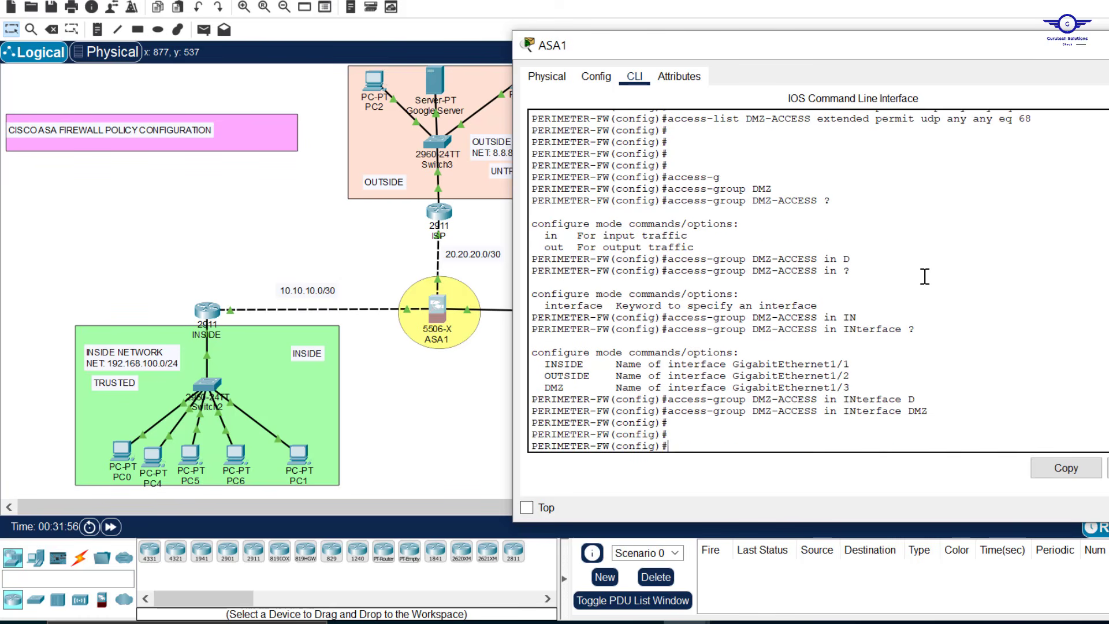
{"action": "key", "text": "Up"}
{"action": "key", "text": "Return"}
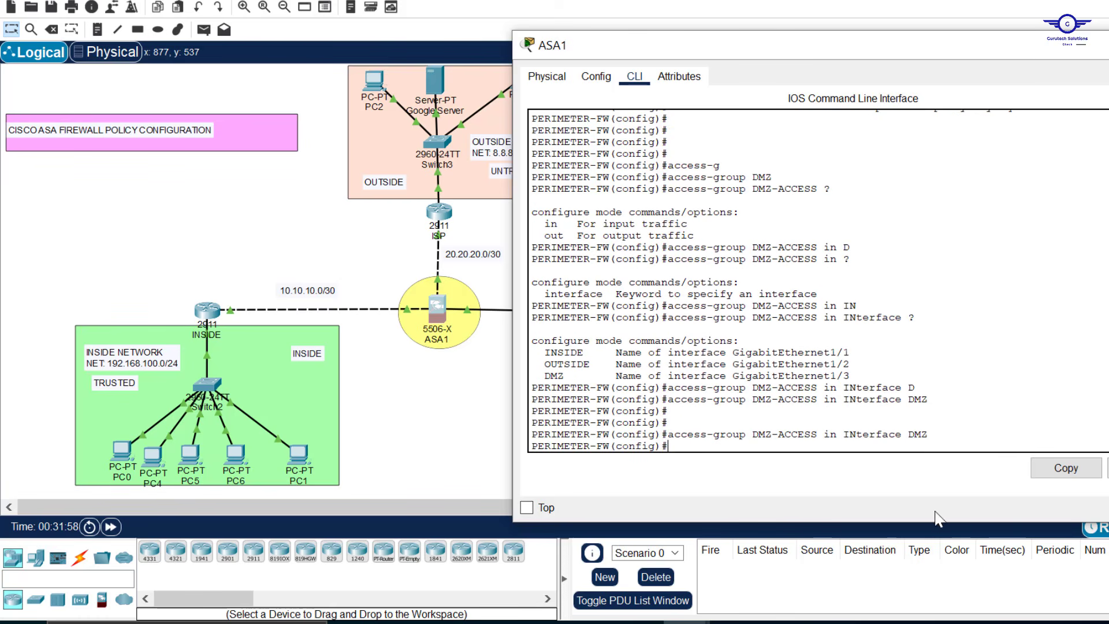
Step: Review the completed access-group command and its DMZ-ACCESS list name in ASA1's command history
{"action": "left_click", "coordinate": [934, 436]}
{"action": "left_click_drag", "start_coordinate": [934, 436], "coordinate": [670, 437]}
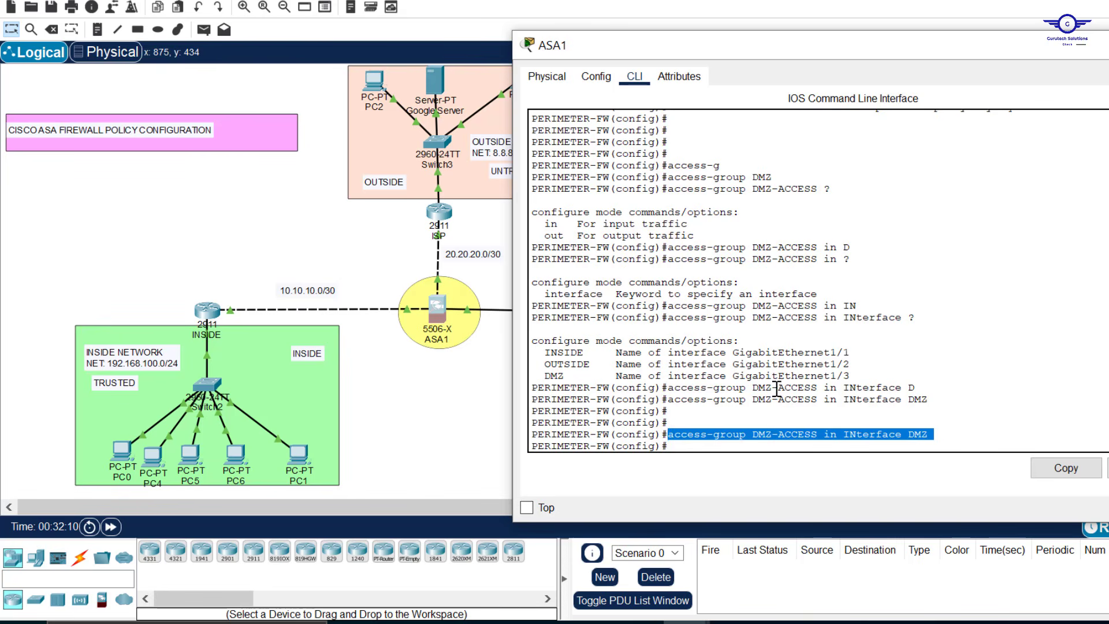
{"action": "left_click", "coordinate": [819, 438]}
{"action": "left_click_drag", "start_coordinate": [818, 439], "coordinate": [757, 434]}
{"action": "scroll", "coordinate": [803, 346], "scroll_direction": "up", "scroll_amount": 6}
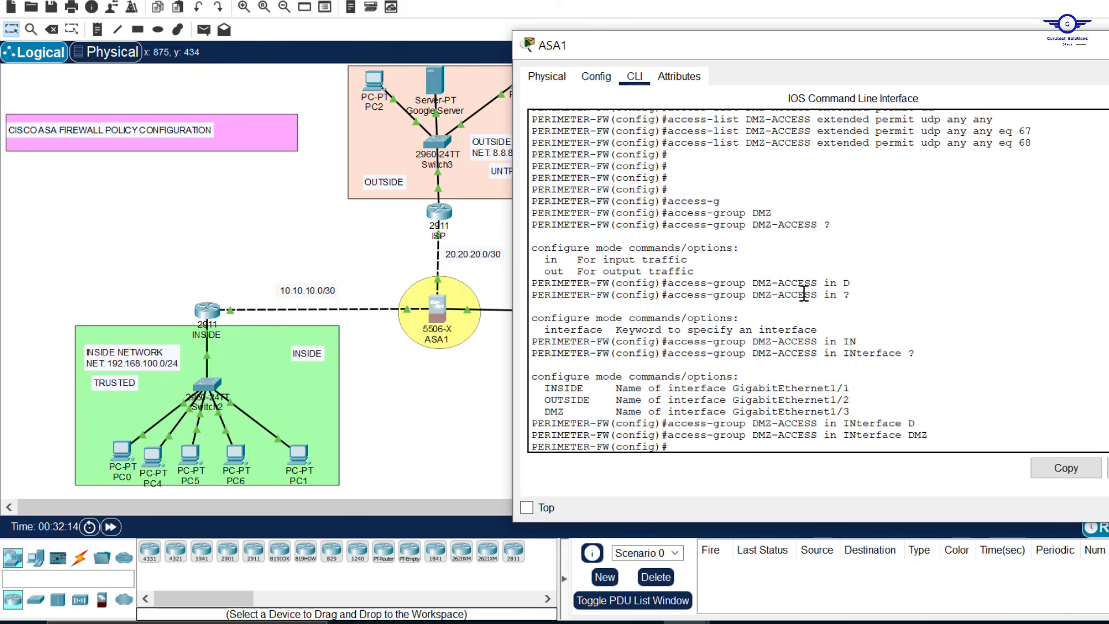
{"action": "left_click_drag", "start_coordinate": [1047, 329], "coordinate": [745, 199]}
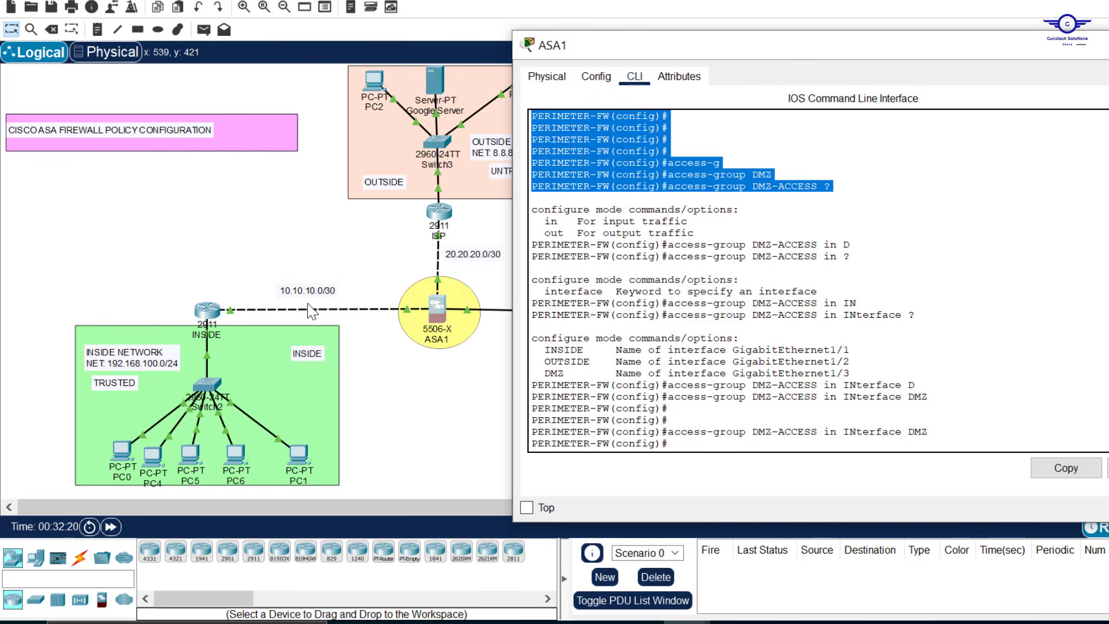
Step: Open the INSIDE router's command line and repeat the ping to 172.16.10.10 to test access to the DMZ
{"action": "left_click", "coordinate": [209, 314]}
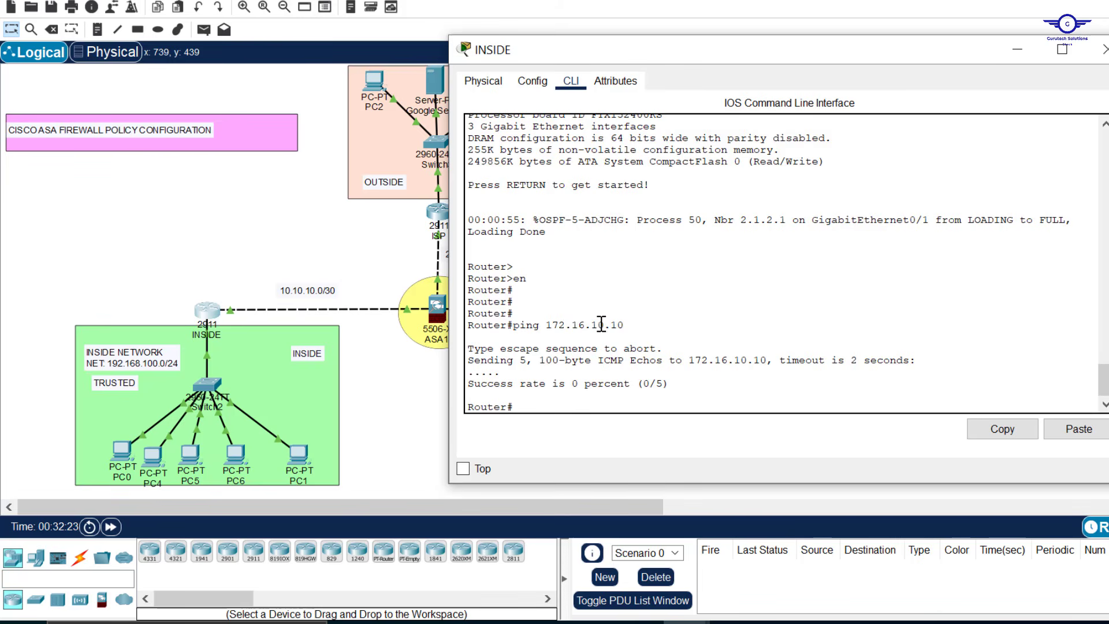
{"action": "left_click_drag", "start_coordinate": [627, 325], "coordinate": [518, 327]}
{"action": "key", "text": "ctrl+c"}
{"action": "left_click", "coordinate": [544, 375]}
{"action": "key", "text": "ctrl+v"}
{"action": "key", "text": "Return"}
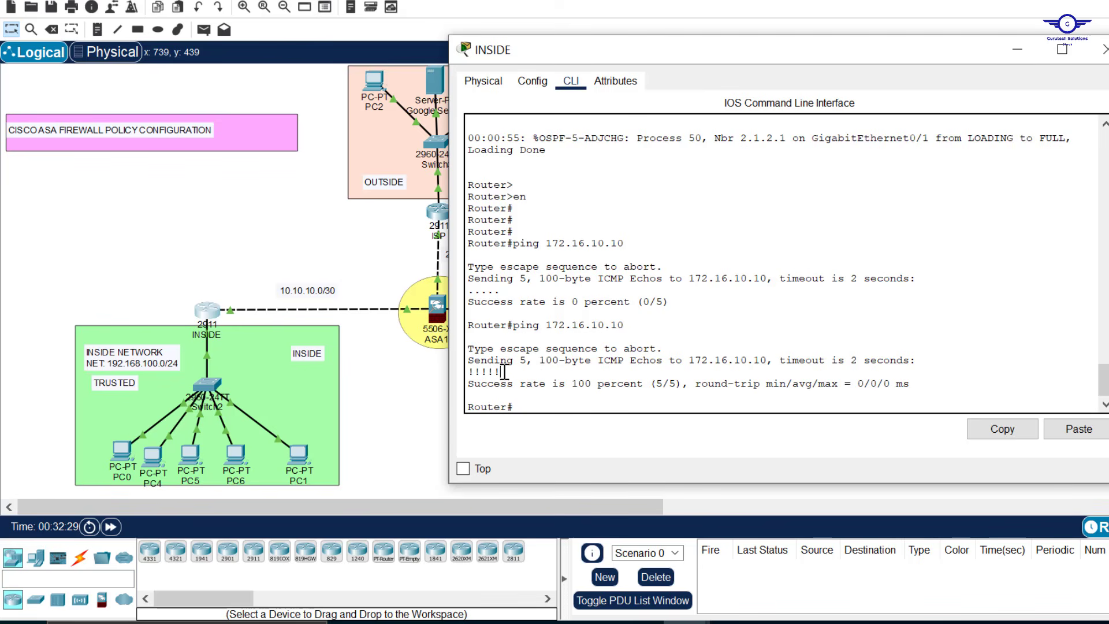
Step: Review the ping result on the INSIDE router and examine the DMZ-ACCESS ICMP and TCP rules in ASA1's command history
{"action": "left_click_drag", "start_coordinate": [501, 372], "coordinate": [472, 371]}
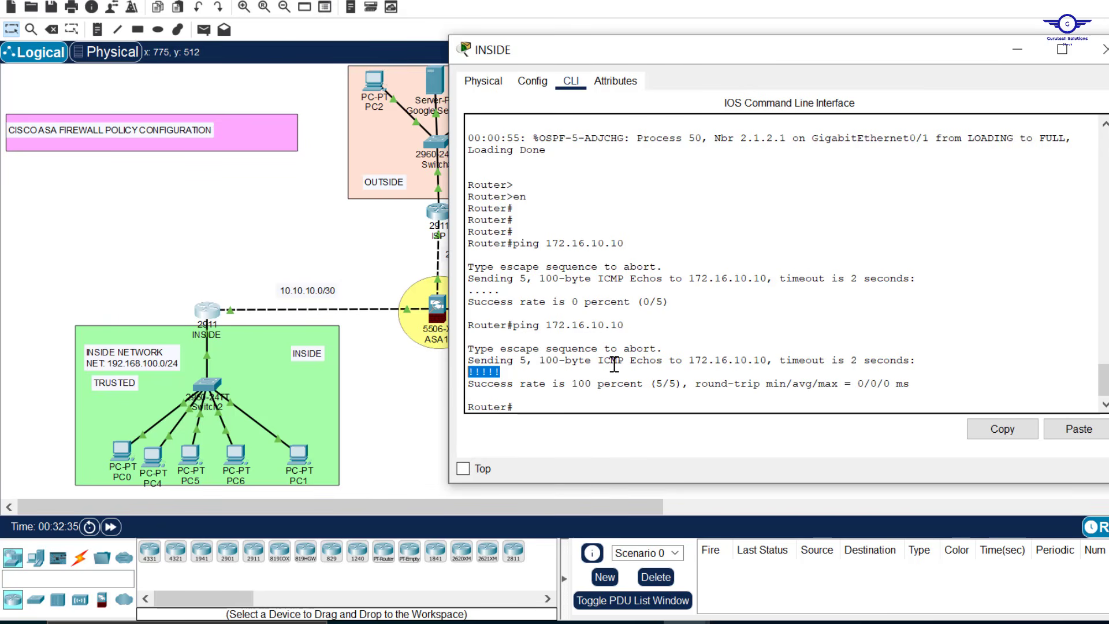
{"action": "left_click", "coordinate": [437, 306]}
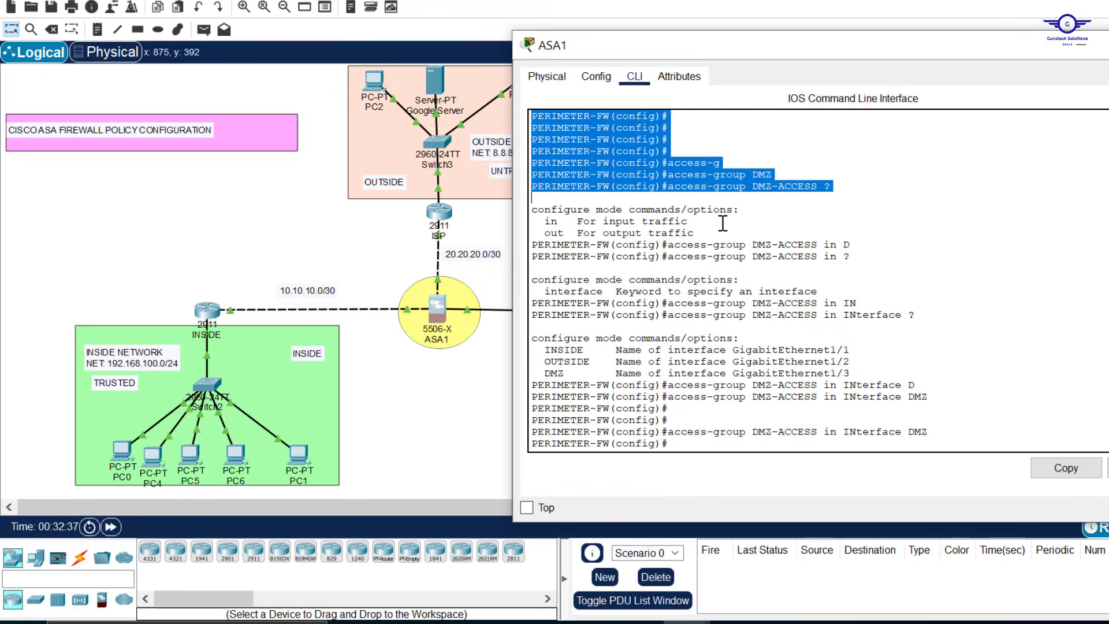
{"action": "scroll", "coordinate": [723, 223], "scroll_direction": "up", "scroll_amount": 3}
{"action": "scroll", "coordinate": [723, 223], "scroll_direction": "down", "scroll_amount": 3}
{"action": "scroll", "coordinate": [723, 223], "scroll_direction": "up", "scroll_amount": 8}
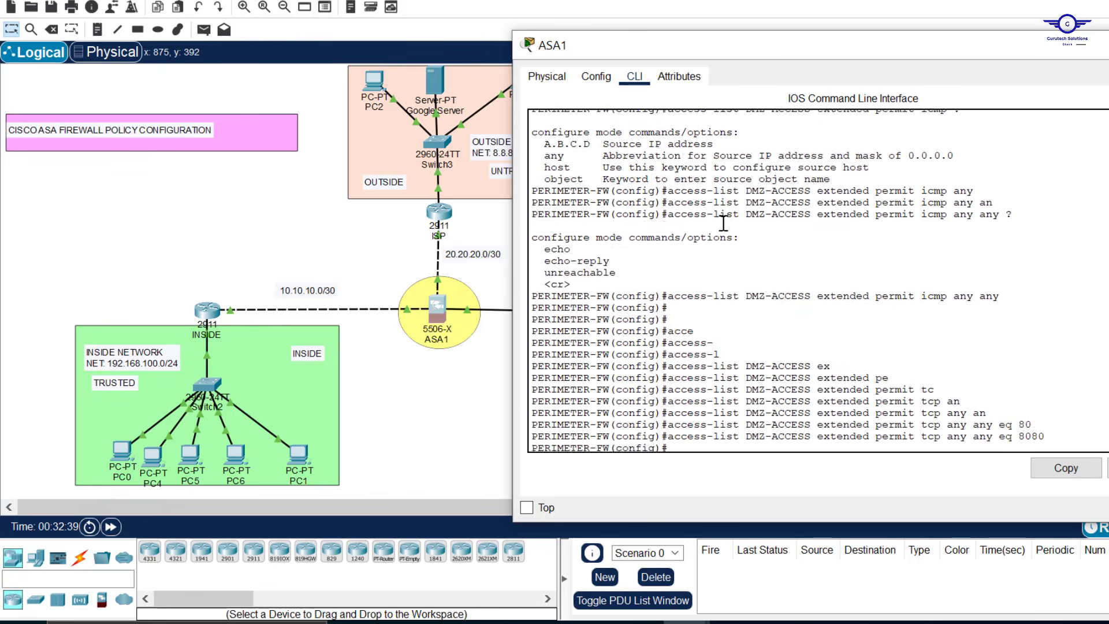
{"action": "scroll", "coordinate": [722, 223], "scroll_direction": "up", "scroll_amount": 6}
{"action": "scroll", "coordinate": [830, 298], "scroll_direction": "down", "scroll_amount": 2}
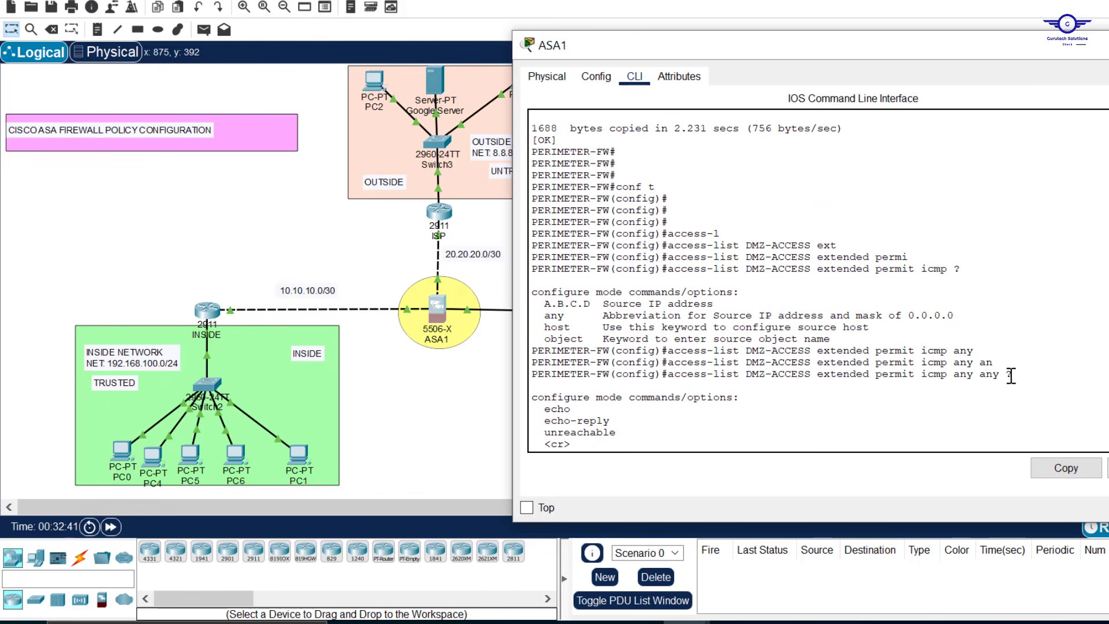
{"action": "left_click_drag", "start_coordinate": [1012, 375], "coordinate": [667, 377]}
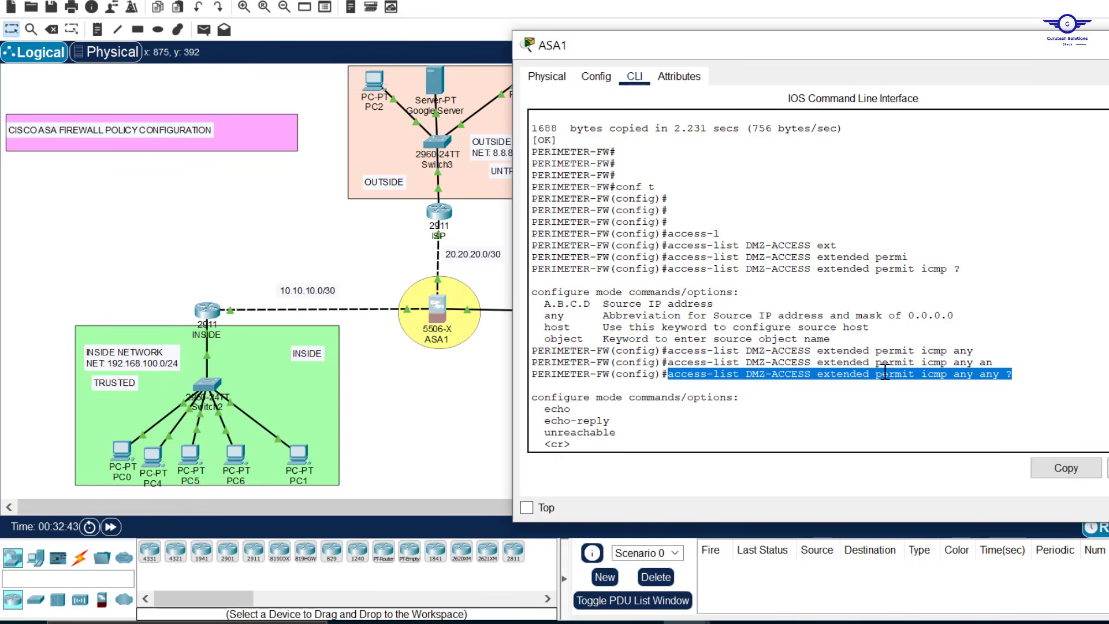
{"action": "scroll", "coordinate": [886, 373], "scroll_direction": "down", "scroll_amount": 5}
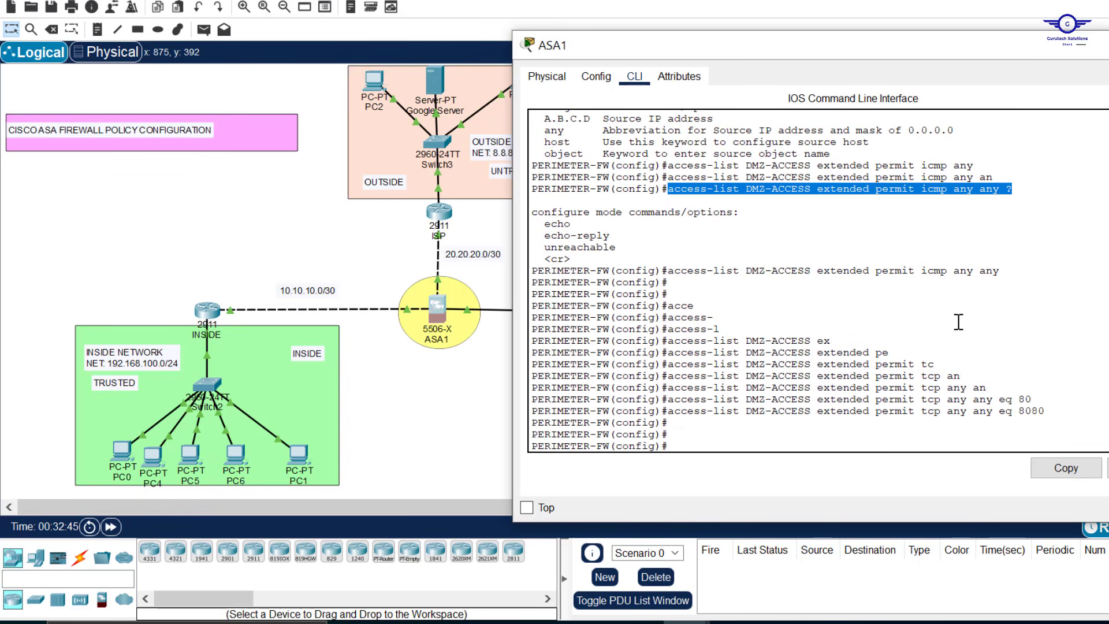
Step: Check the basic firewall policies checklist in config-guide.txt in Notepad and return to ASA1's configuration prompt
{"action": "left_click", "coordinate": [830, 622]}
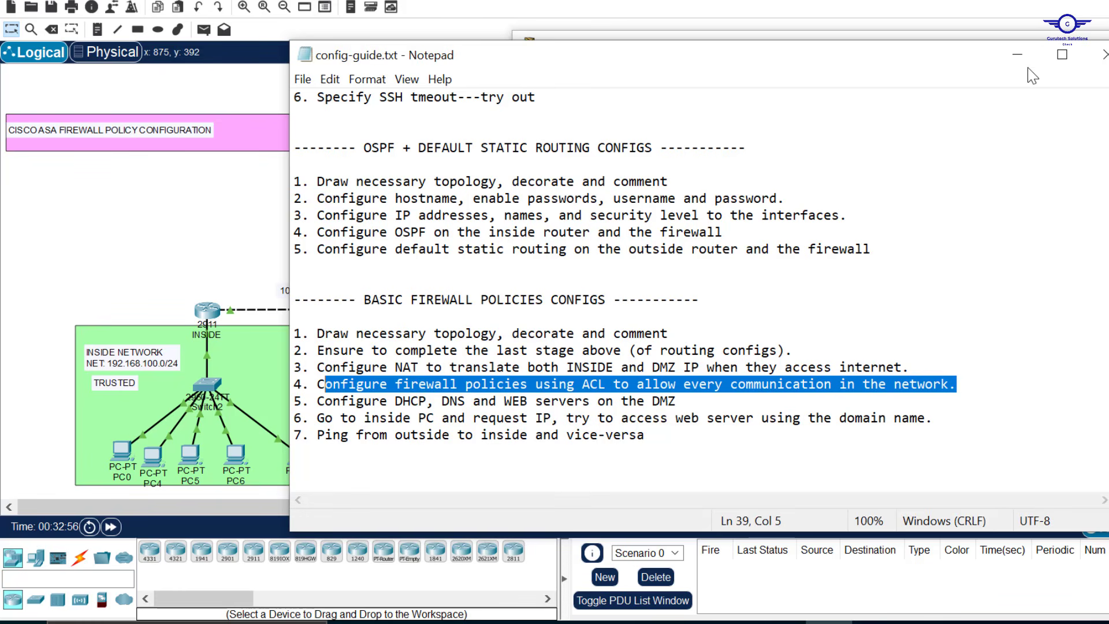
{"action": "left_click", "coordinate": [1019, 54]}
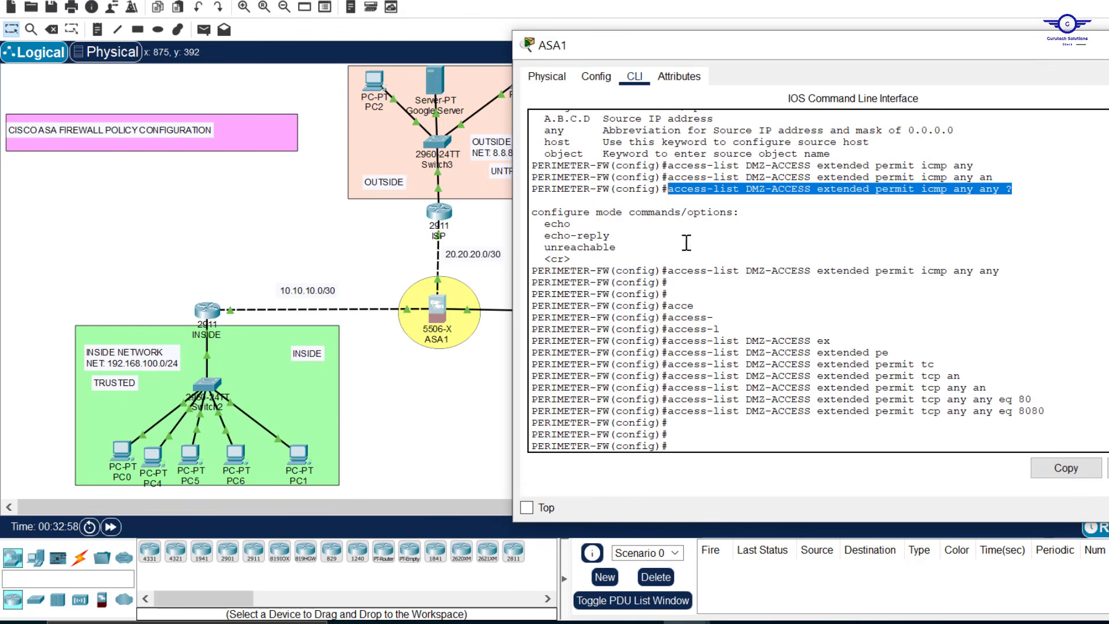
{"action": "left_click", "coordinate": [682, 312]}
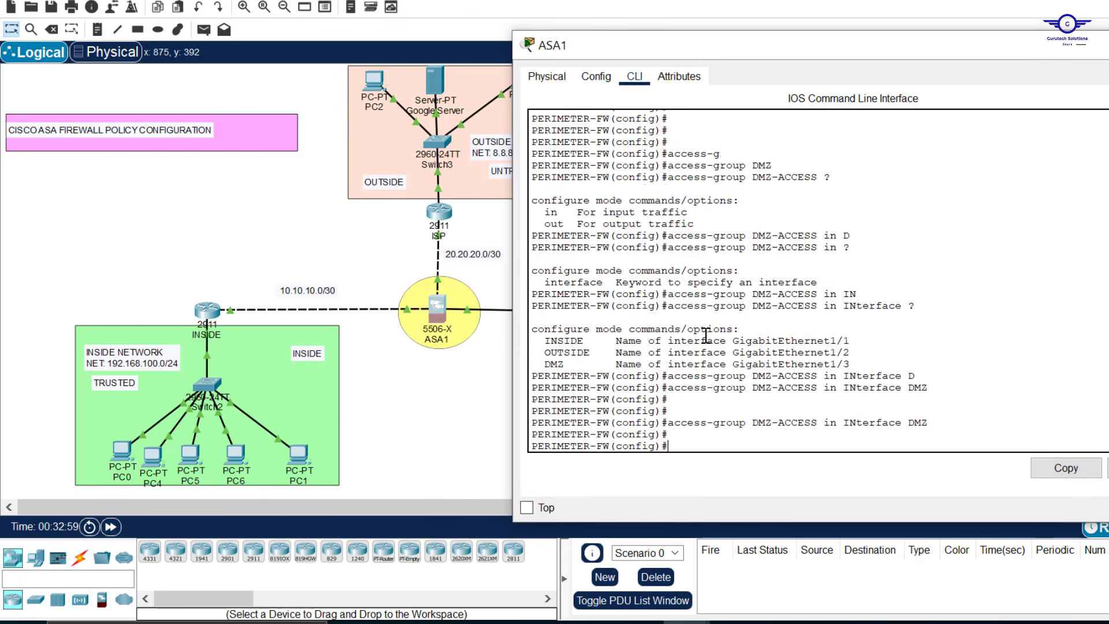
{"action": "key", "text": "Return"}
{"action": "key", "text": "Return"}
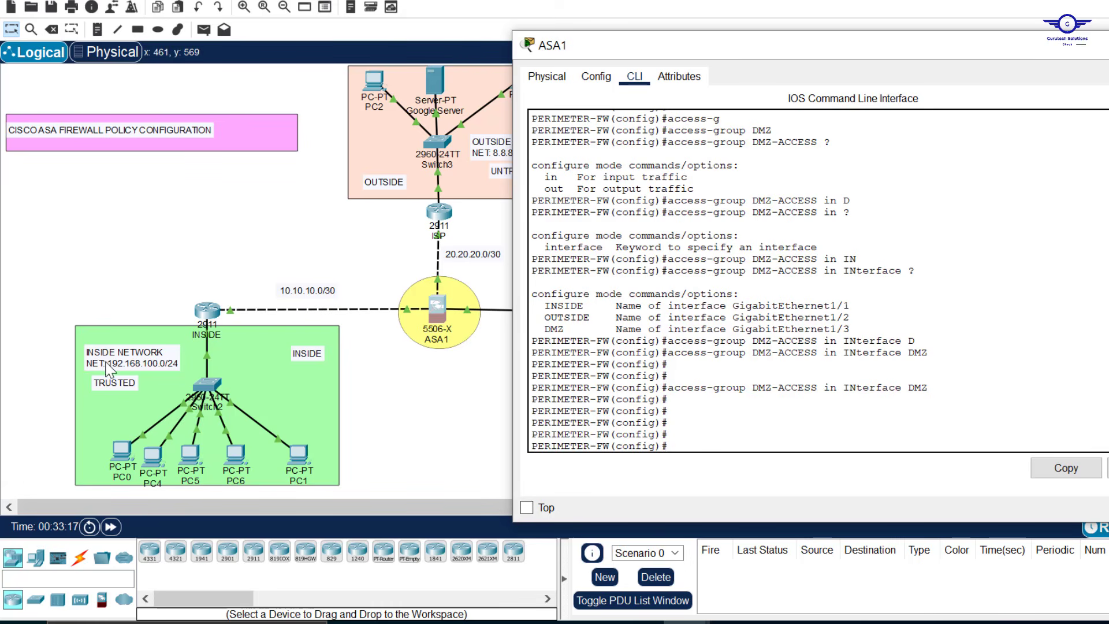
Step: Look up the Google Server's IP address and ping 8.8.8.8 from the INSIDE router to test access to the OUTSIDE network
{"action": "left_click", "coordinate": [294, 173]}
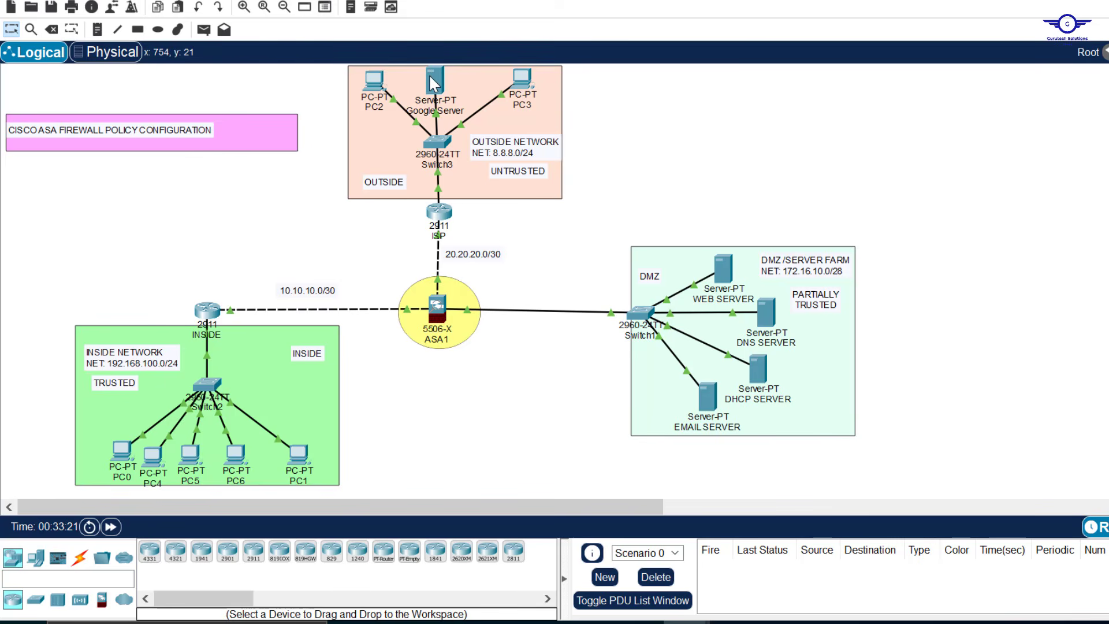
{"action": "mouse_move", "coordinate": [431, 77]}
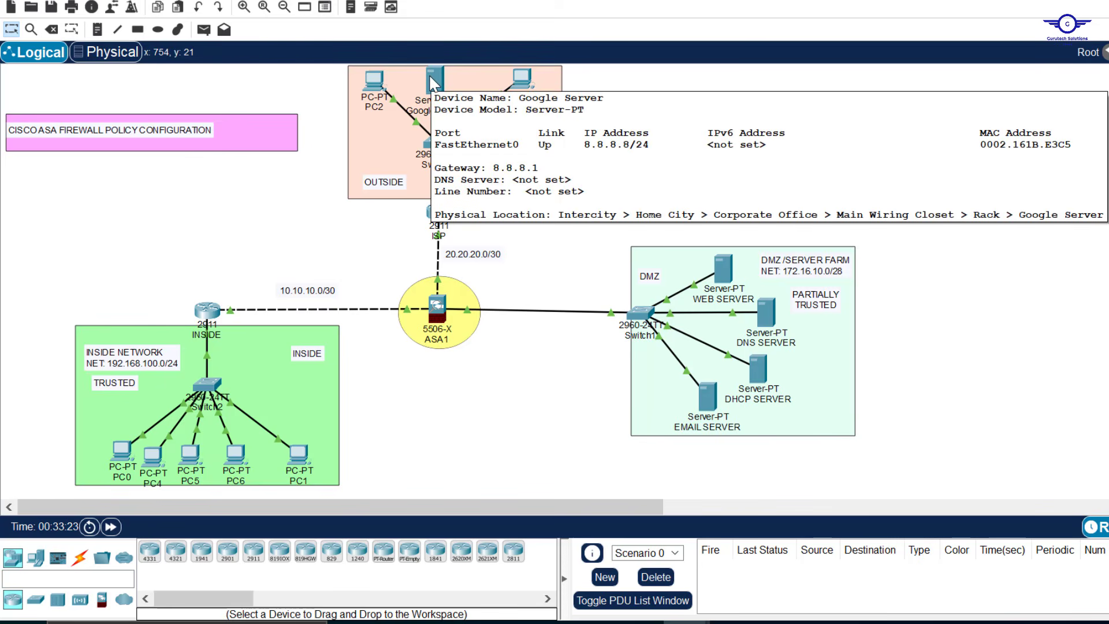
{"action": "left_click", "coordinate": [206, 312]}
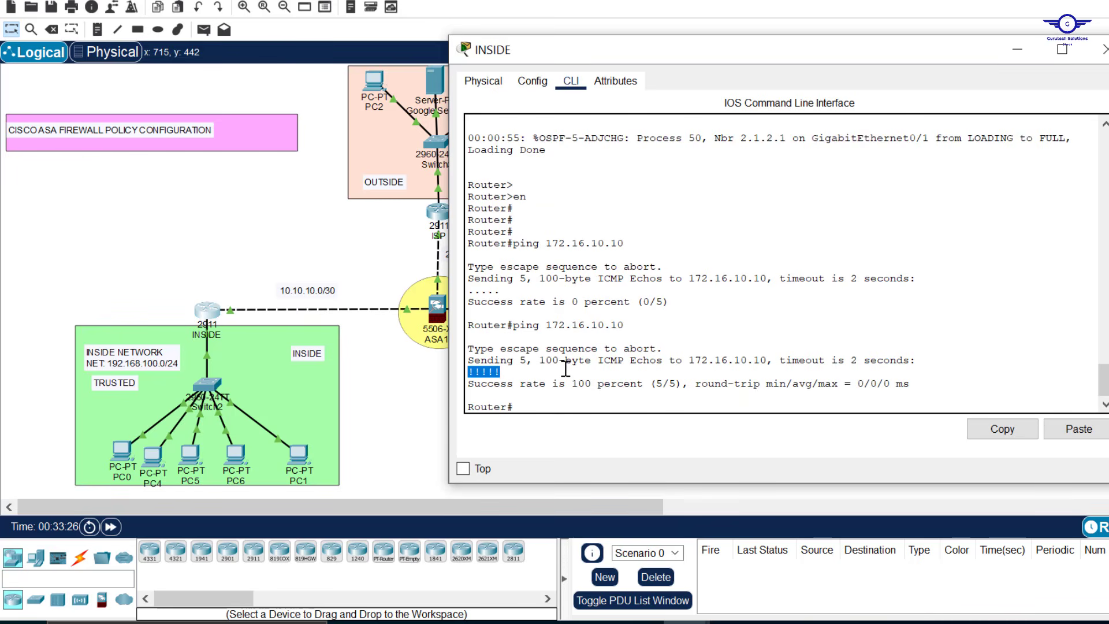
{"action": "key", "text": "Up"}
{"action": "key", "text": "BackSpace"}
{"action": "key", "text": "BackSpace"}
{"action": "key", "text": "BackSpace"}
{"action": "key", "text": "BackSpace"}
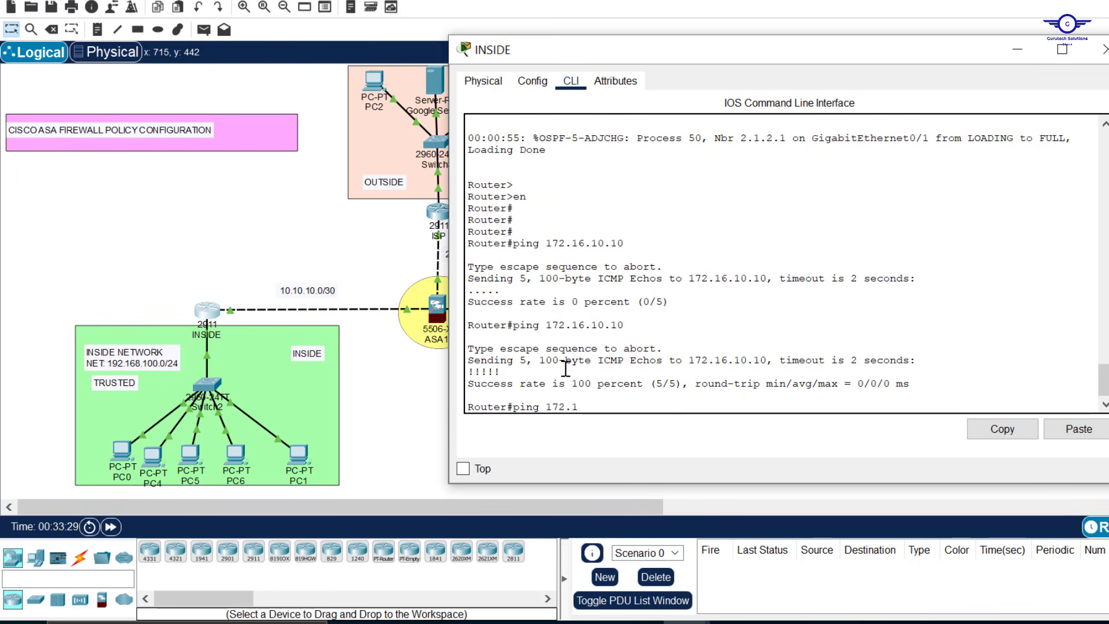
{"action": "key", "text": "BackSpace"}
{"action": "key", "text": "BackSpace"}
{"action": "key", "text": "BackSpace"}
{"action": "key", "text": "BackSpace"}
{"action": "key", "text": "BackSpace"}
{"action": "type", "text": "8.8.8.8"}
{"action": "key", "text": "Return"}
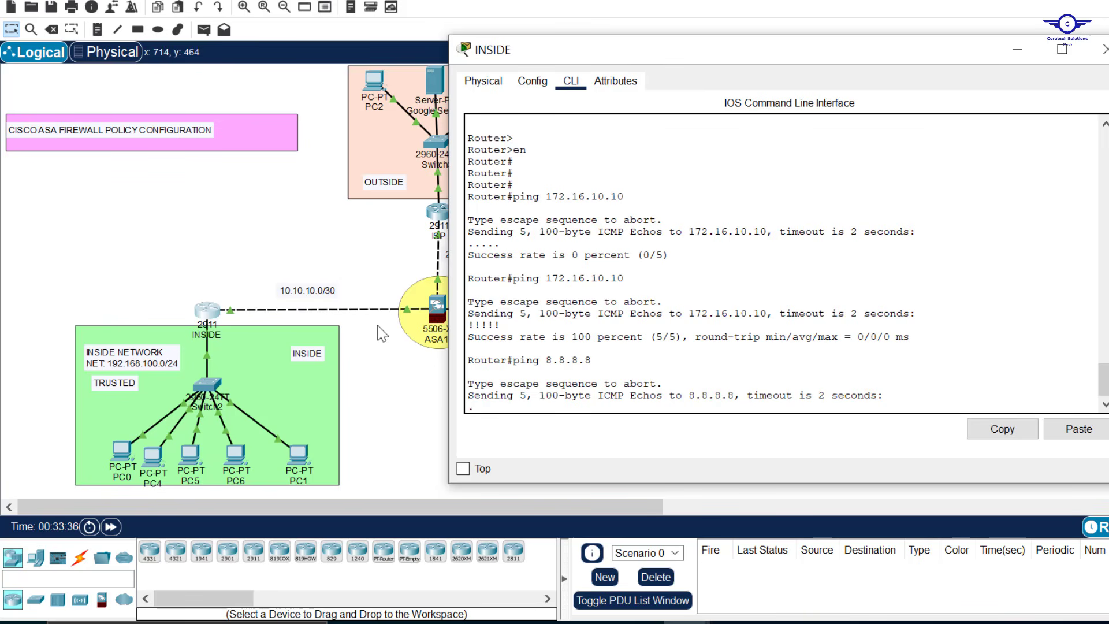
{"action": "left_click", "coordinate": [399, 395]}
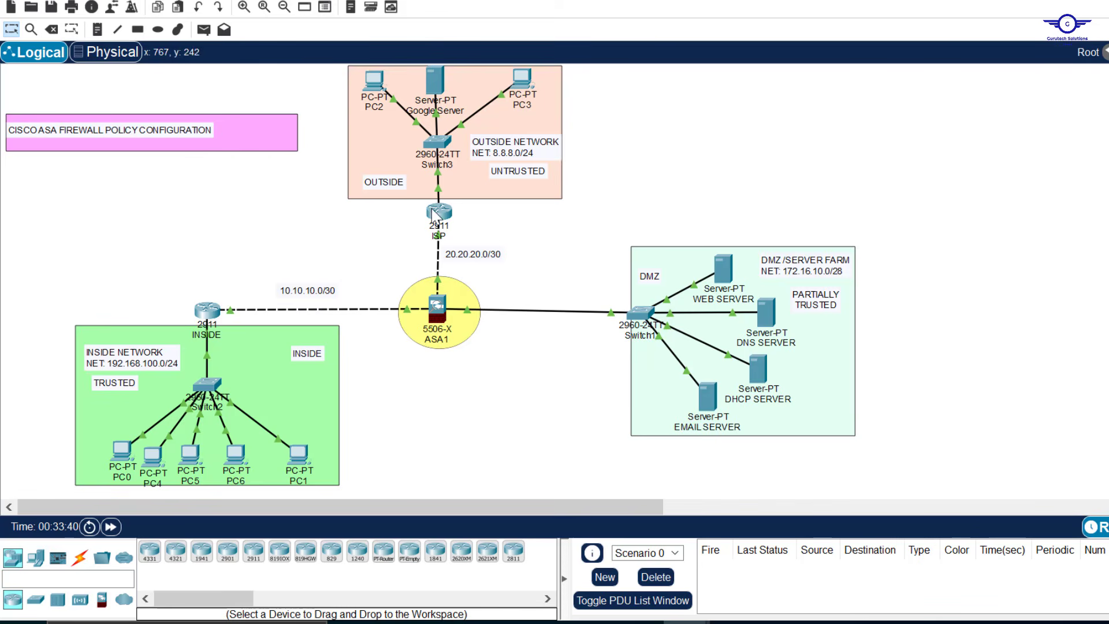
Step: Reopen ASA1's command line and begin an extended permit access-list command named INTERNET-ACCESS
{"action": "left_click", "coordinate": [439, 307]}
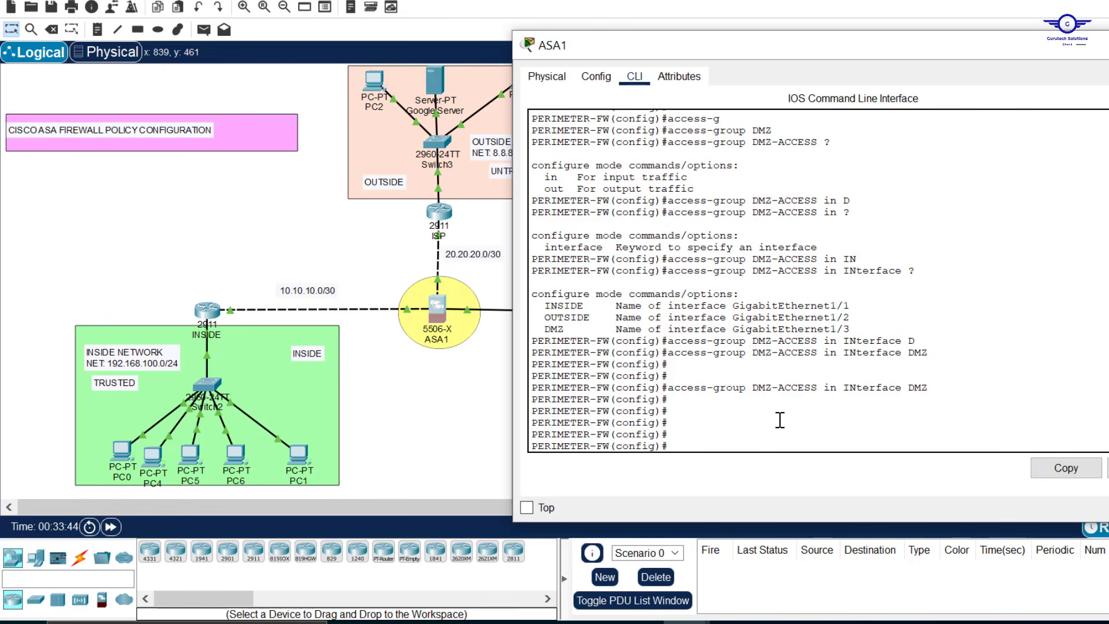
{"action": "key", "text": "Return"}
{"action": "key", "text": "Return"}
{"action": "key", "text": "Return"}
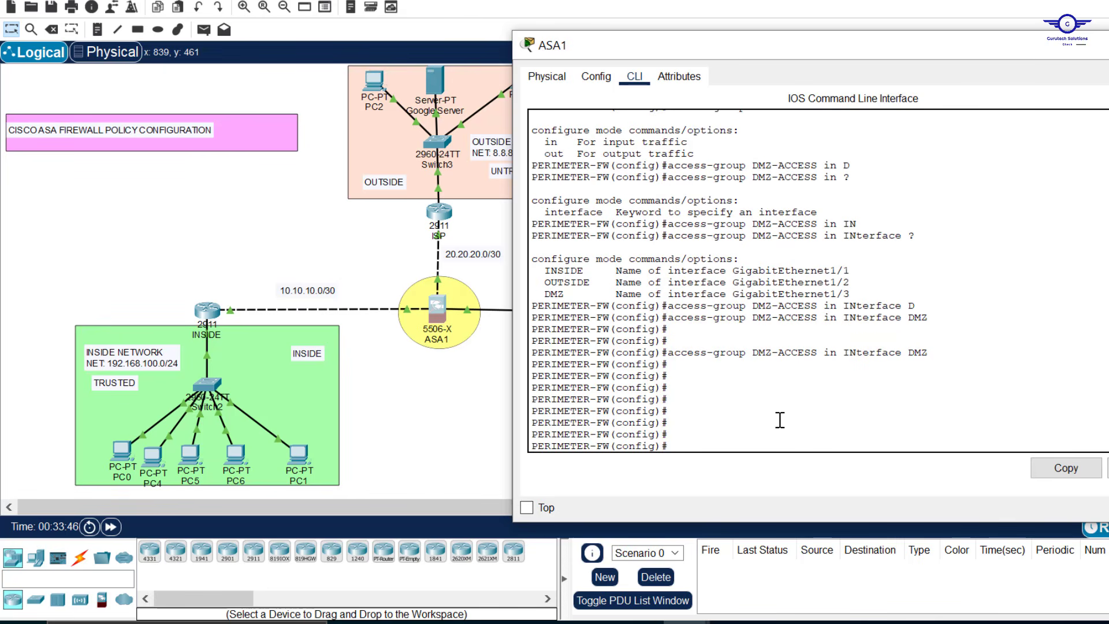
{"action": "key", "text": "Caps_Lock"}
{"action": "type", "text": "acce"}
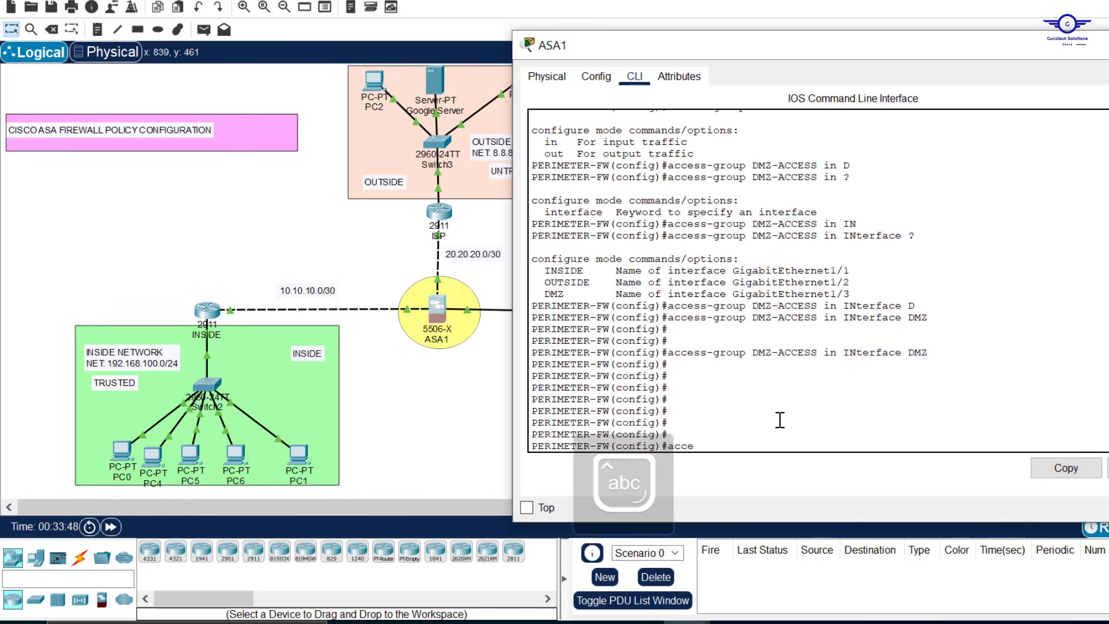
{"action": "type", "text": "ss-l"}
{"action": "key", "text": "Tab"}
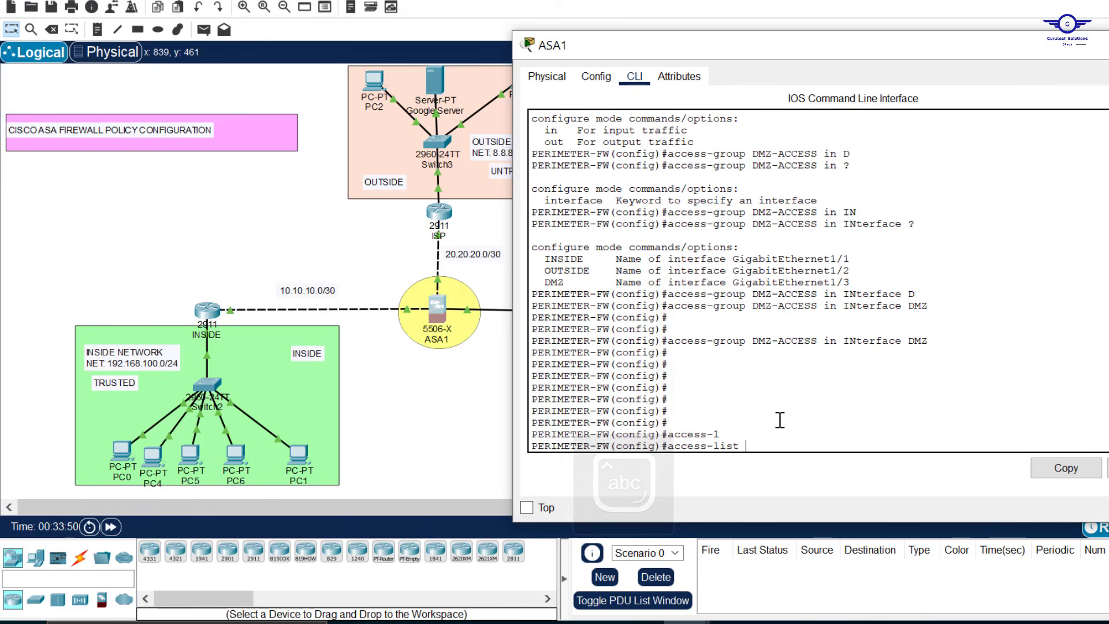
{"action": "key", "text": "Caps_Lock"}
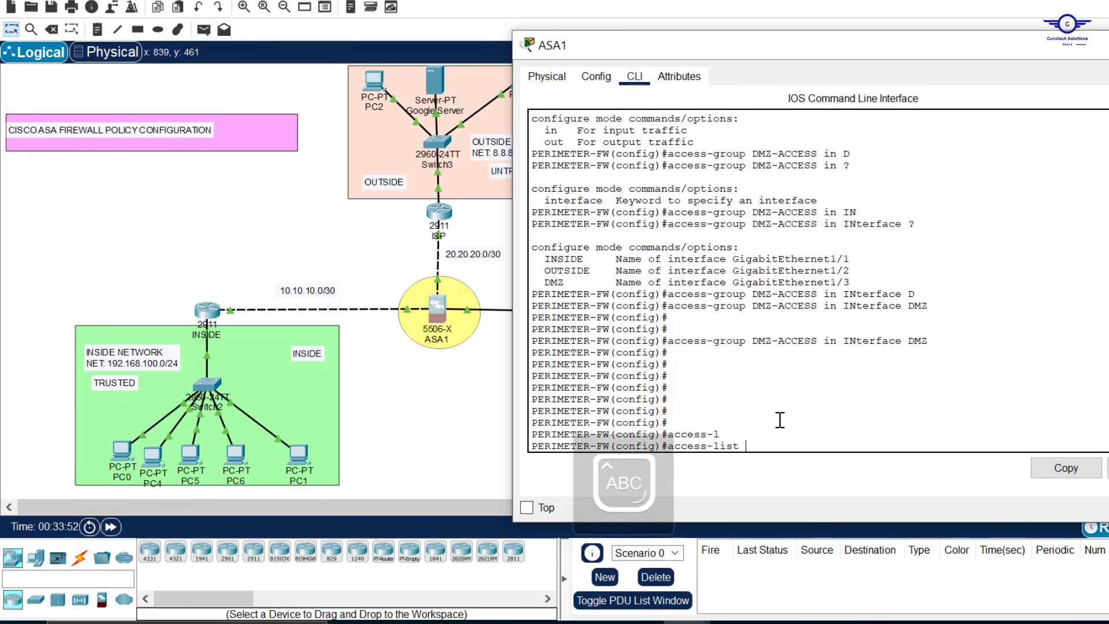
{"action": "type", "text": "INTERNET-ACCESS"}
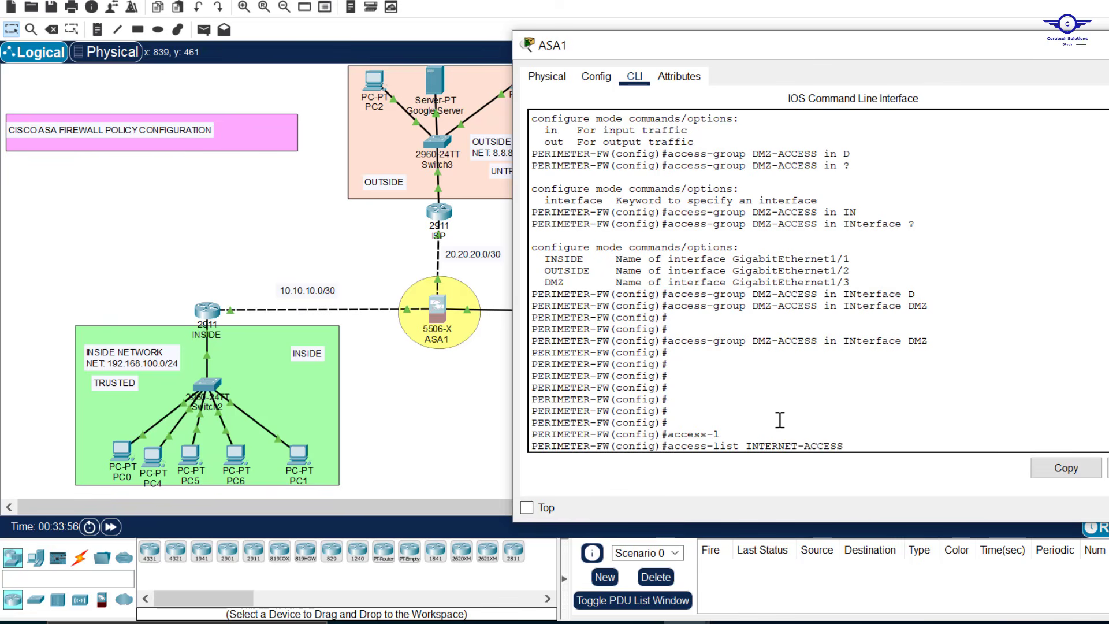
{"action": "key", "text": "Caps_Lock"}
{"action": "type", "text": "ex"}
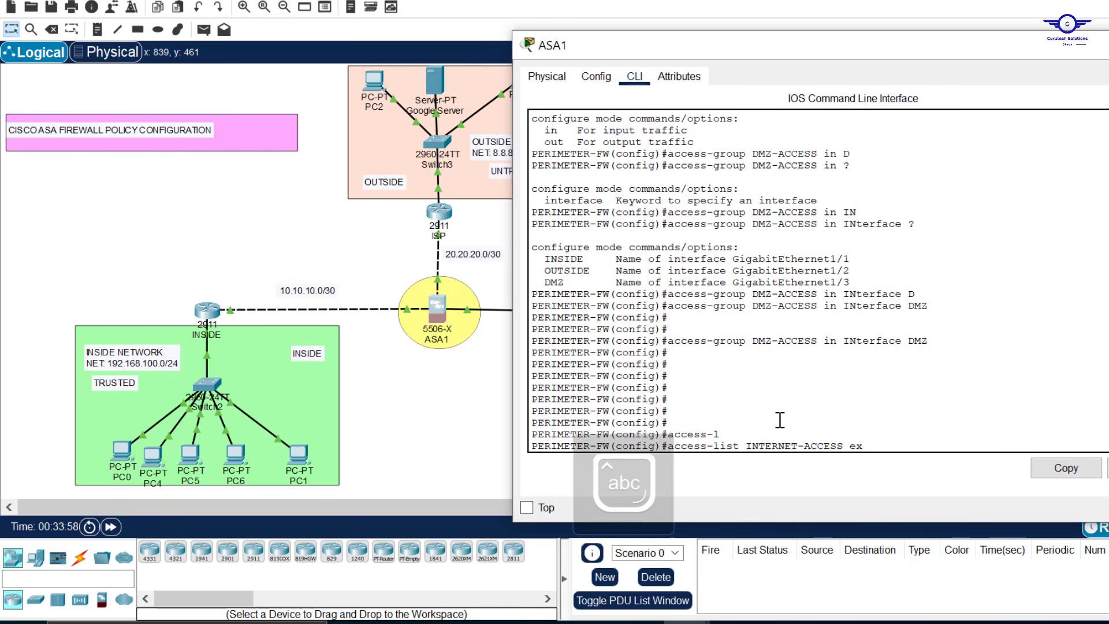
{"action": "key", "text": "Tab"}
{"action": "type", "text": "per"}
{"action": "key", "text": "Tab"}
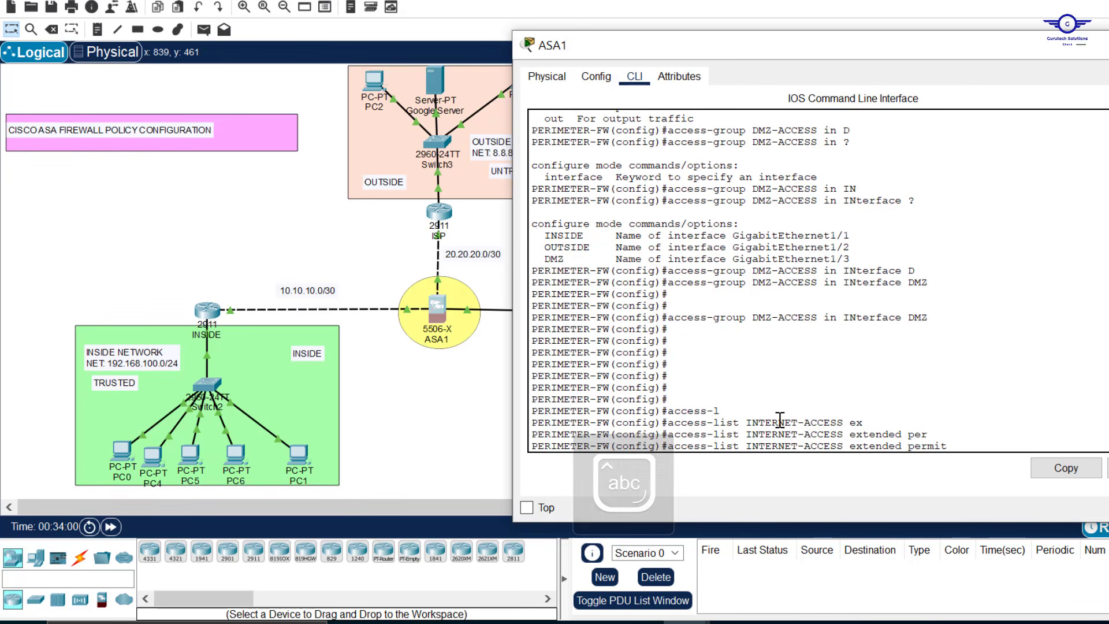
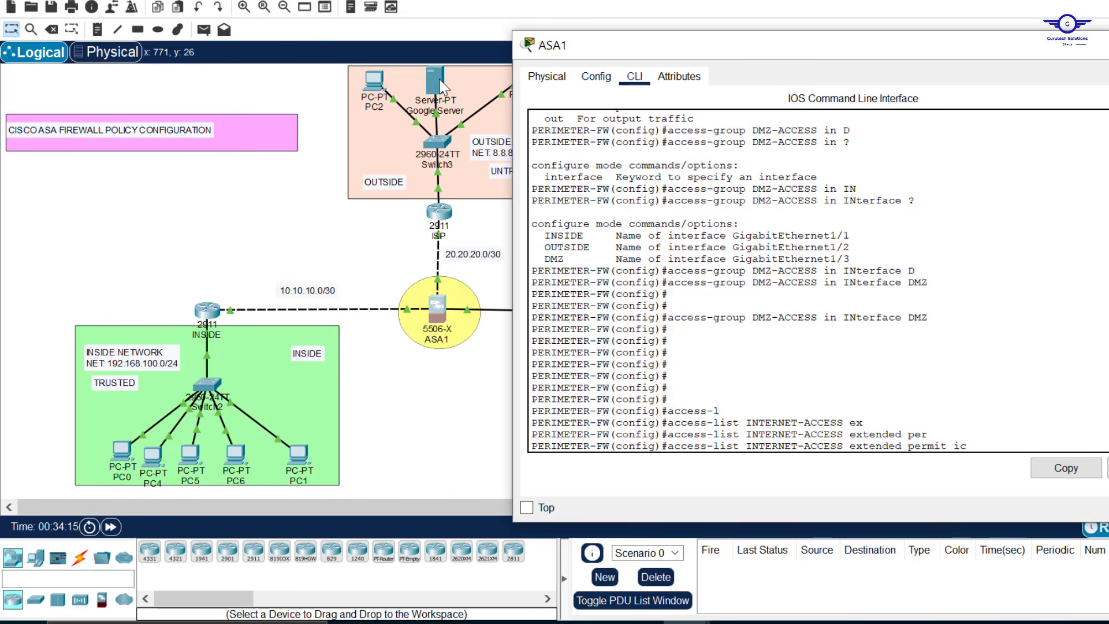
Step: Complete the INTERNET-ACCESS rule with icmp from any source to any destination and run it
{"action": "key", "text": "Tab"}
{"action": "type", "text": "m"}
{"action": "key", "text": "Tab"}
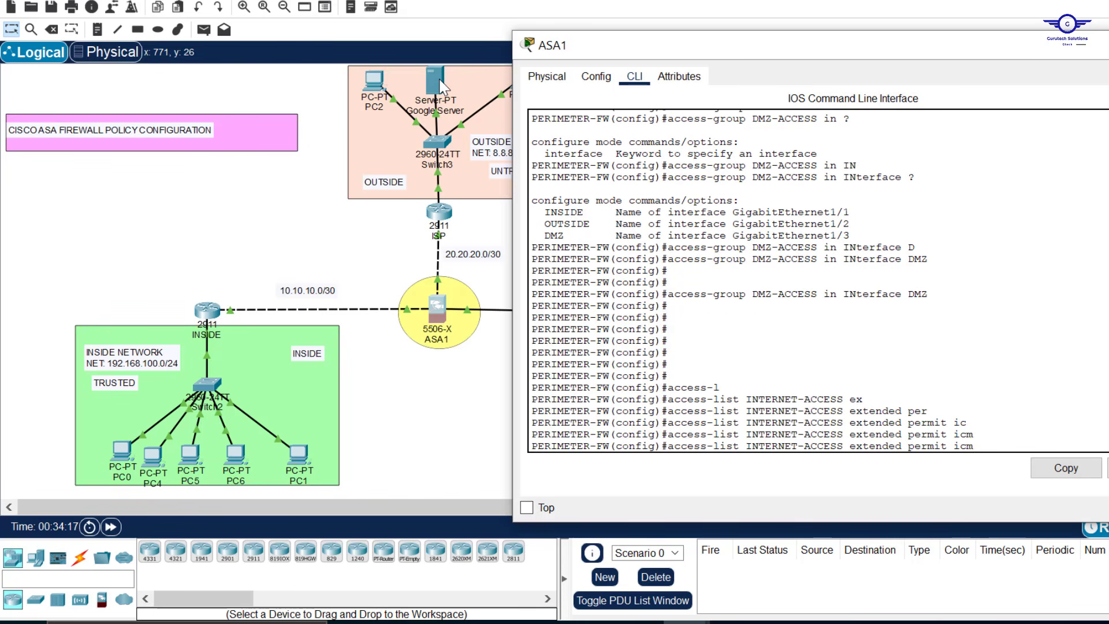
{"action": "type", "text": "p"}
{"action": "key", "text": "Tab"}
{"action": "key", "text": "Tab"}
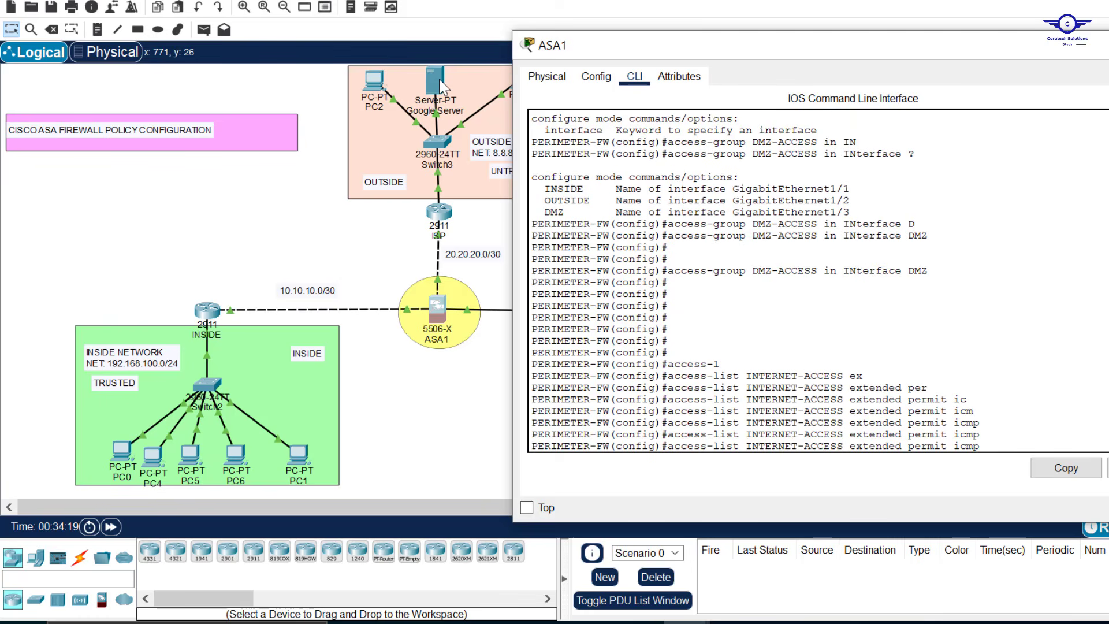
{"action": "type", "text": "ab"}
{"action": "type", "text": "n"}
{"action": "key", "text": "Tab"}
{"action": "type", "text": "y an"}
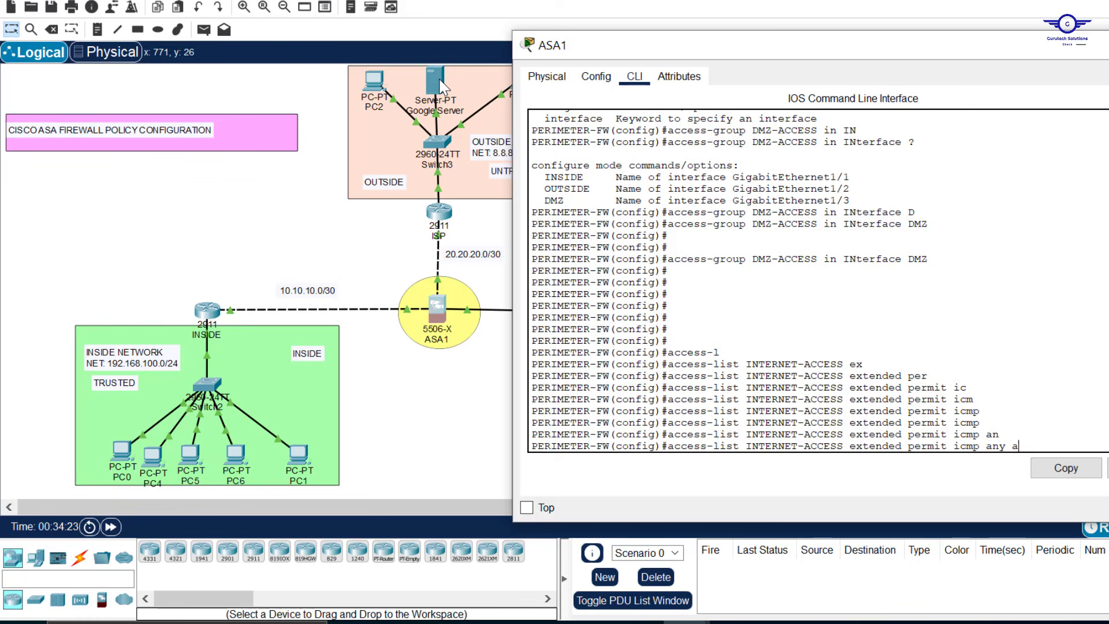
{"action": "key", "text": "Tab"}
{"action": "type", "text": "y"}
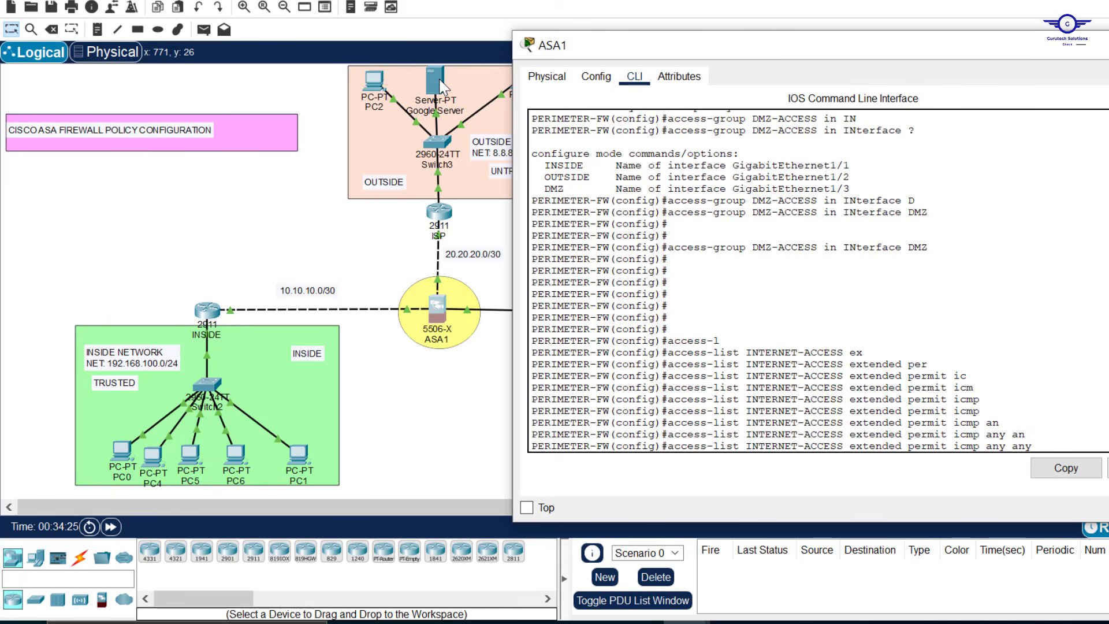
{"action": "key", "text": "Return"}
{"action": "key", "text": "Return"}
{"action": "key", "text": "Return"}
{"action": "key", "text": "Return"}
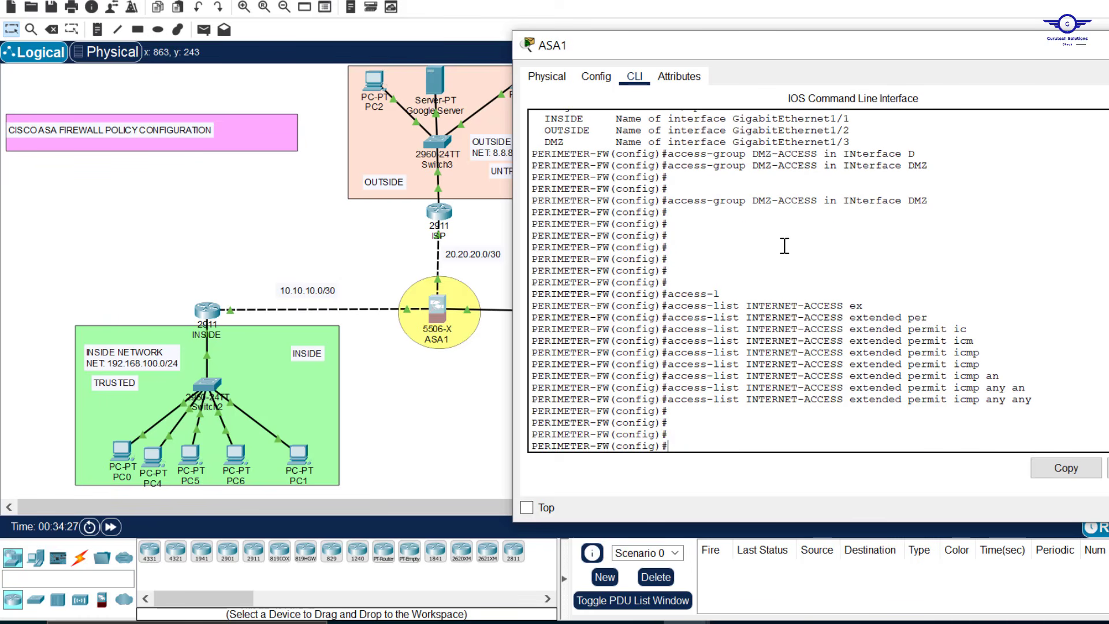
Step: Add an extended INTERNET-ACCESS rule permitting tcp from any to any eq 53, reusing the icmp rule as a base
{"action": "left_click_drag", "start_coordinate": [1038, 399], "coordinate": [678, 403]}
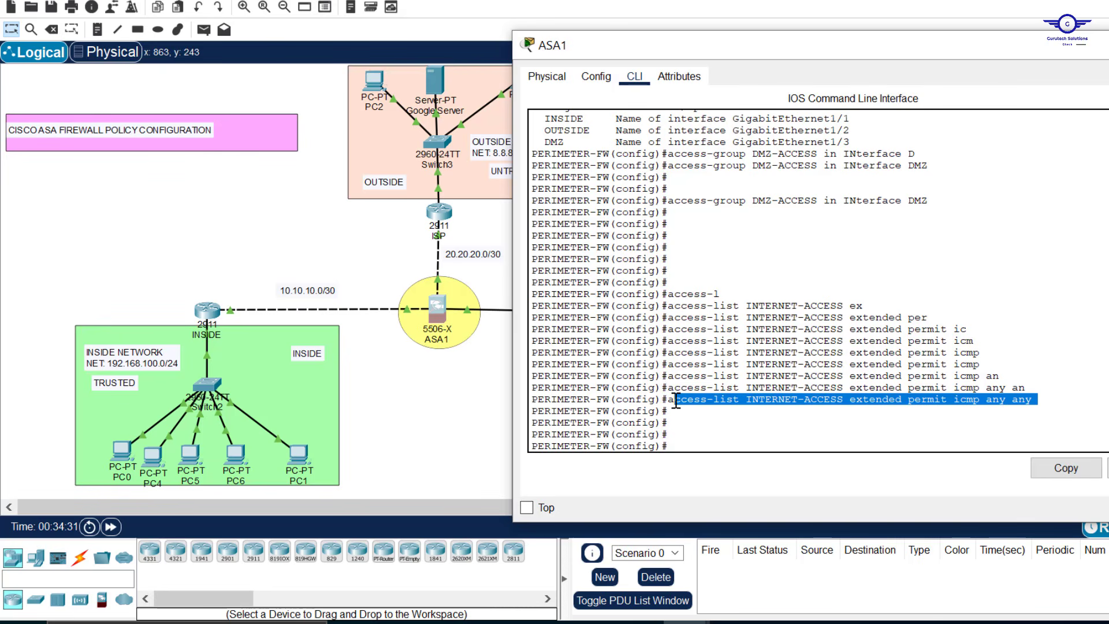
{"action": "left_click", "coordinate": [730, 450]}
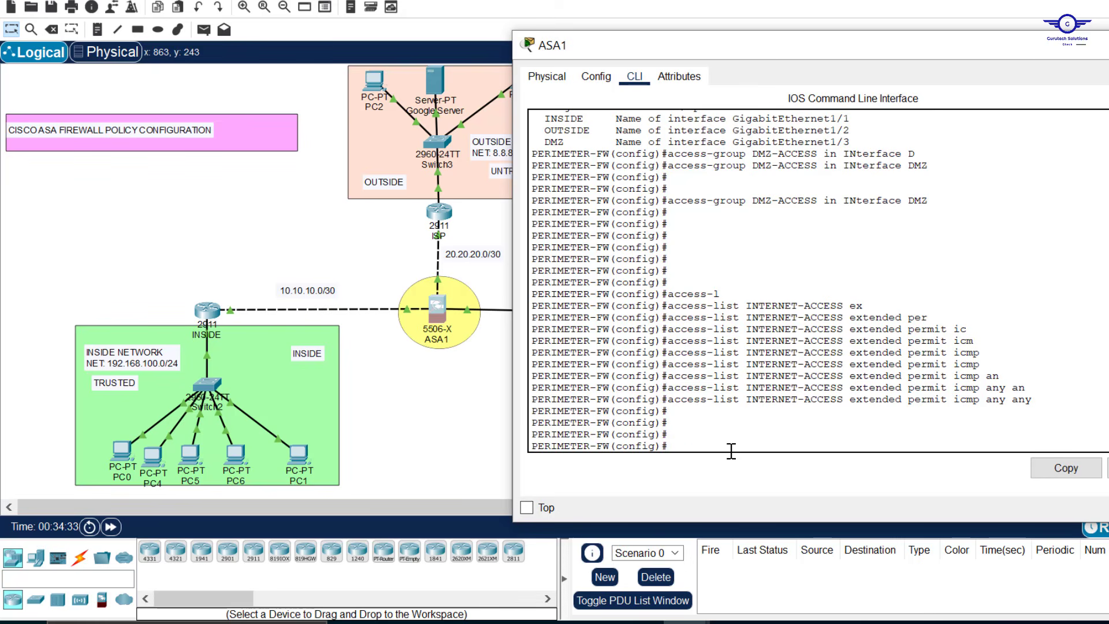
{"action": "type", "text": "access-list INTERNET-ACCESS extended permit icmp any any"}
{"action": "key", "text": "BackSpace"}
{"action": "key", "text": "BackSpace"}
{"action": "key", "text": "BackSpace"}
{"action": "key", "text": "BackSpace"}
{"action": "key", "text": "BackSpace"}
{"action": "key", "text": "BackSpace"}
{"action": "key", "text": "BackSpace"}
{"action": "key", "text": "BackSpace"}
{"action": "key", "text": "BackSpace"}
{"action": "key", "text": "BackSpace"}
{"action": "key", "text": "BackSpace"}
{"action": "key", "text": "BackSpace"}
{"action": "key", "text": "BackSpace"}
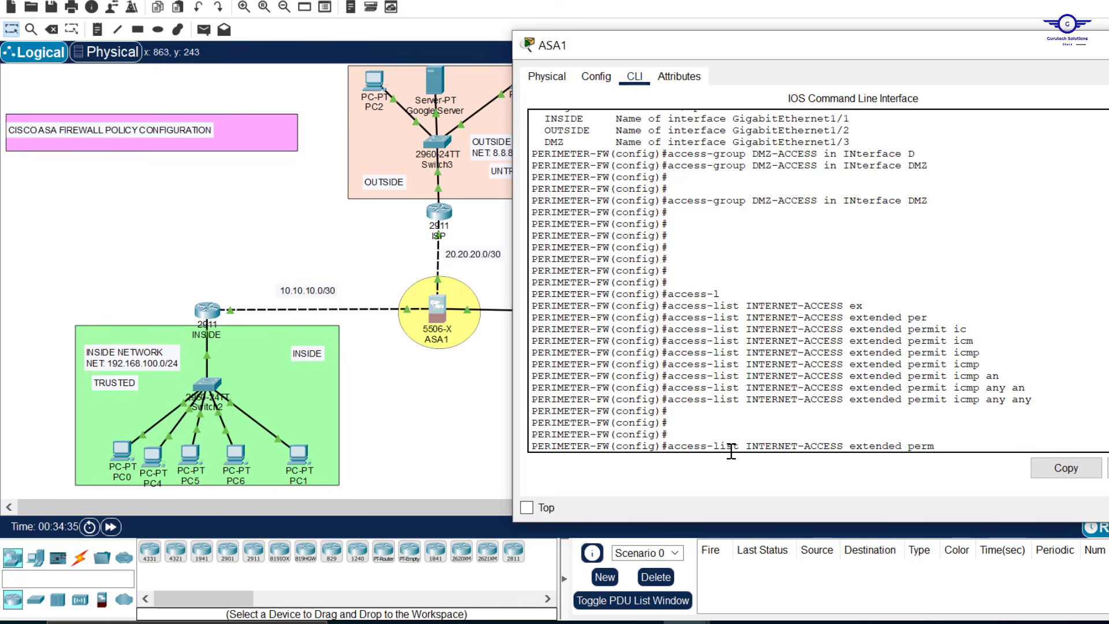
{"action": "key", "text": "BackSpace"}
{"action": "key", "text": "BackSpace"}
{"action": "key", "text": "BackSpace"}
{"action": "key", "text": "BackSpace"}
{"action": "type", "text": "pe"}
{"action": "key", "text": "Tab"}
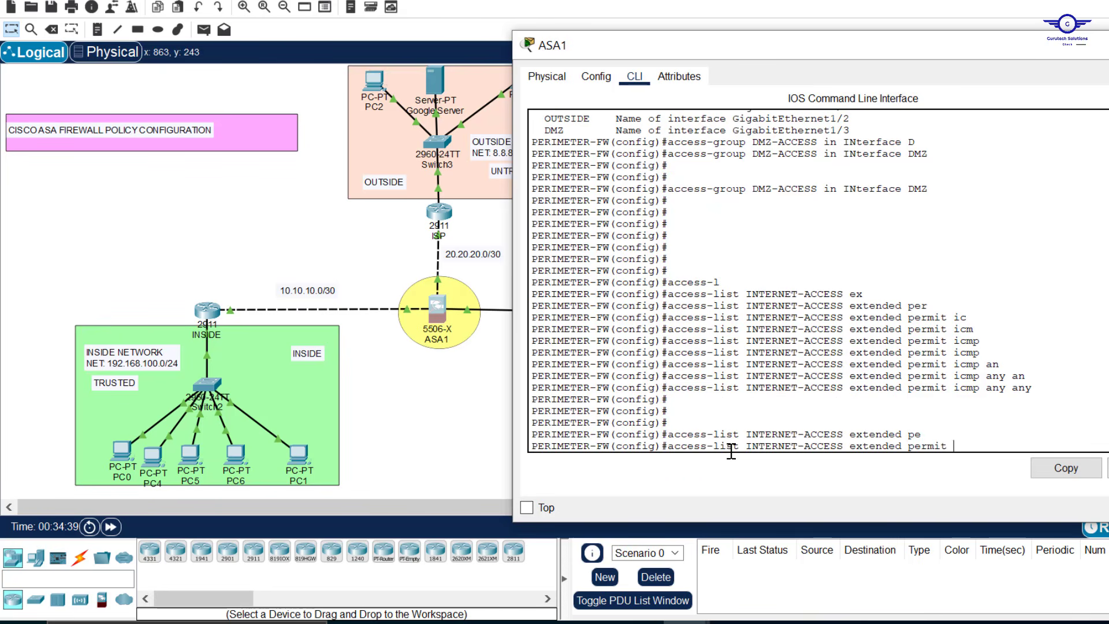
{"action": "type", "text": "tcp"}
{"action": "key", "text": "Tab"}
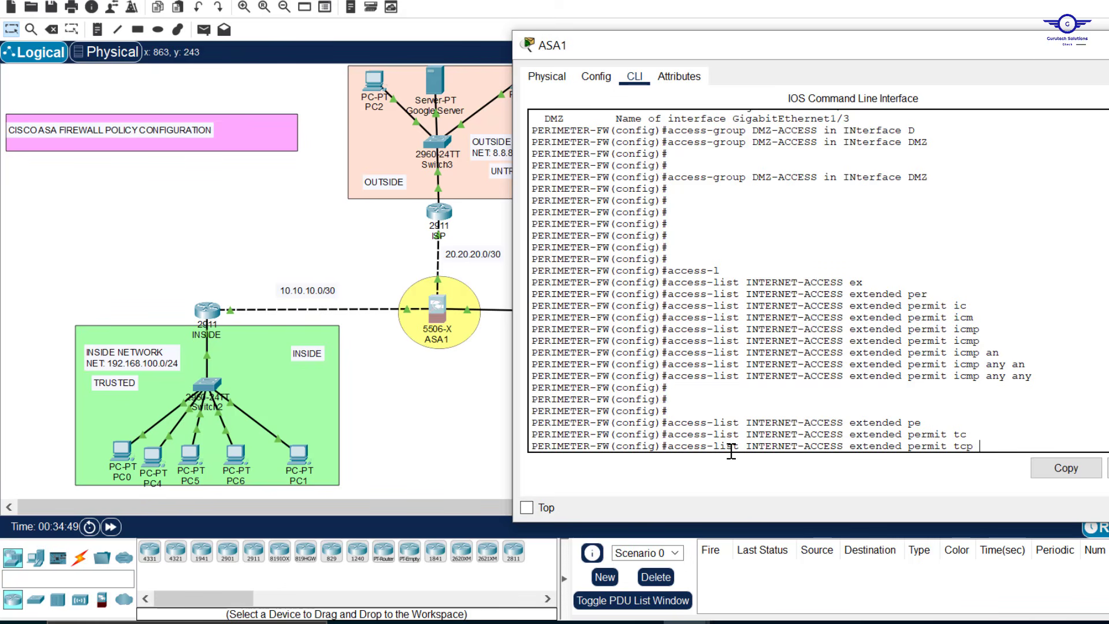
{"action": "type", "text": "y any "}
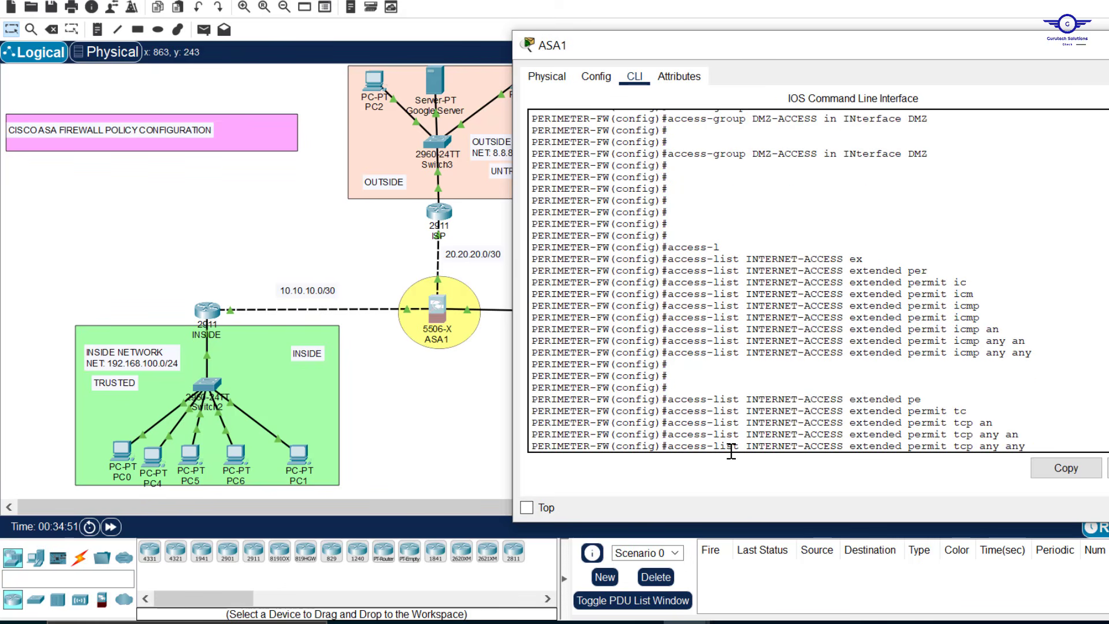
{"action": "type", "text": "eq 53"}
{"action": "key", "text": "Return"}
Step: Add a matching INTERNET-ACCESS rule permitting udp from any to any eq 53 by editing the recalled tcp rule
{"action": "key", "text": "Up"}
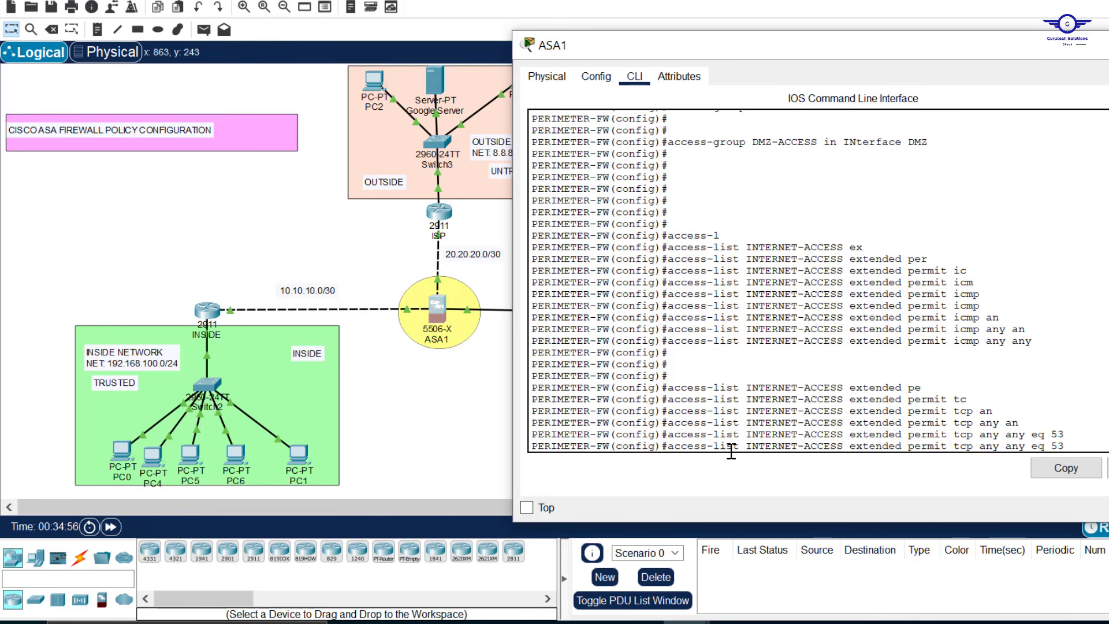
{"action": "key", "text": "Left"}
{"action": "key", "text": "Left"}
{"action": "key", "text": "Left"}
{"action": "key", "text": "Left"}
{"action": "key", "text": "Left"}
{"action": "key", "text": "Left"}
{"action": "key", "text": "Left"}
{"action": "key", "text": "Left"}
{"action": "key", "text": "Left"}
{"action": "key", "text": "Left"}
{"action": "key", "text": "Left"}
{"action": "key", "text": "Left"}
{"action": "key", "text": "Left"}
{"action": "key", "text": "Left"}
{"action": "key", "text": "Left"}
{"action": "key", "text": "BackSpace"}
{"action": "key", "text": "BackSpace"}
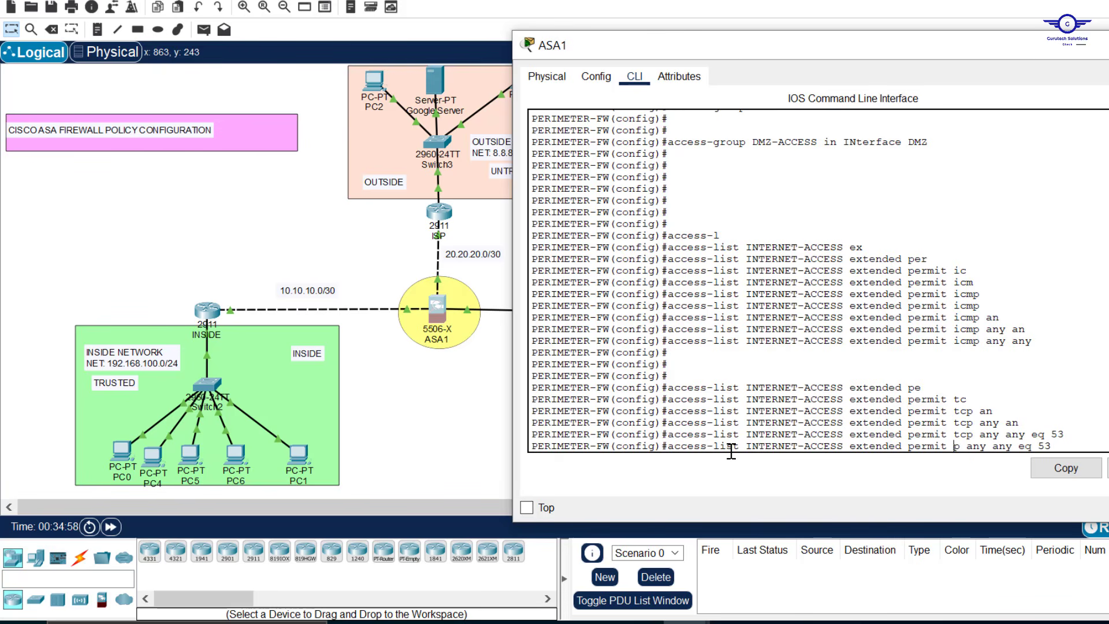
{"action": "type", "text": "ud"}
{"action": "key", "text": "Return"}
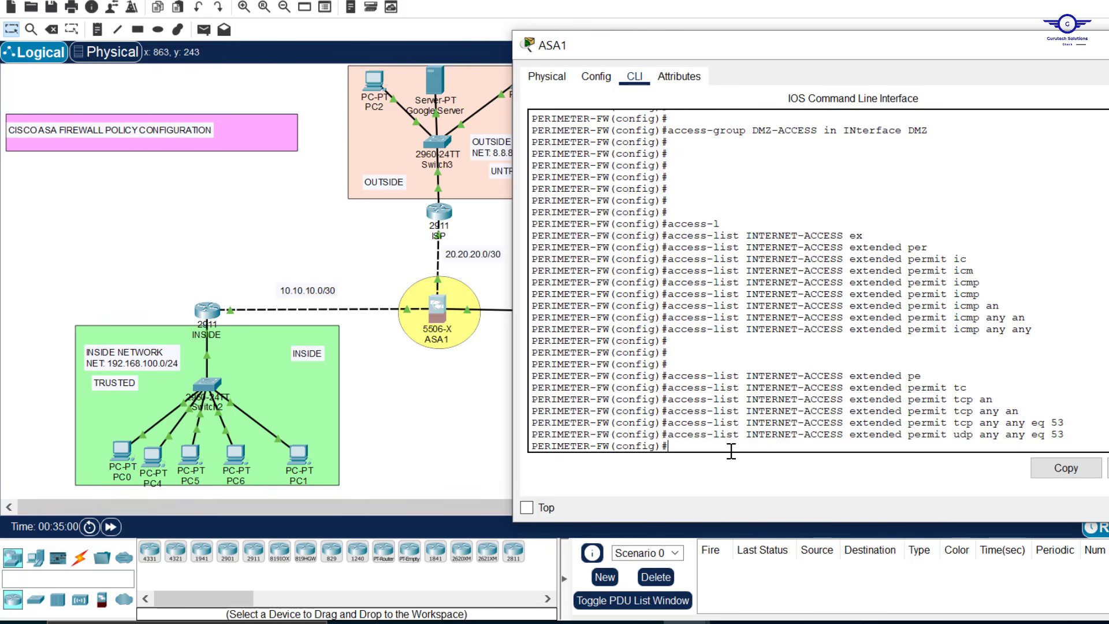
{"action": "key", "text": "Return"}
{"action": "key", "text": "Return"}
{"action": "key", "text": "Return"}
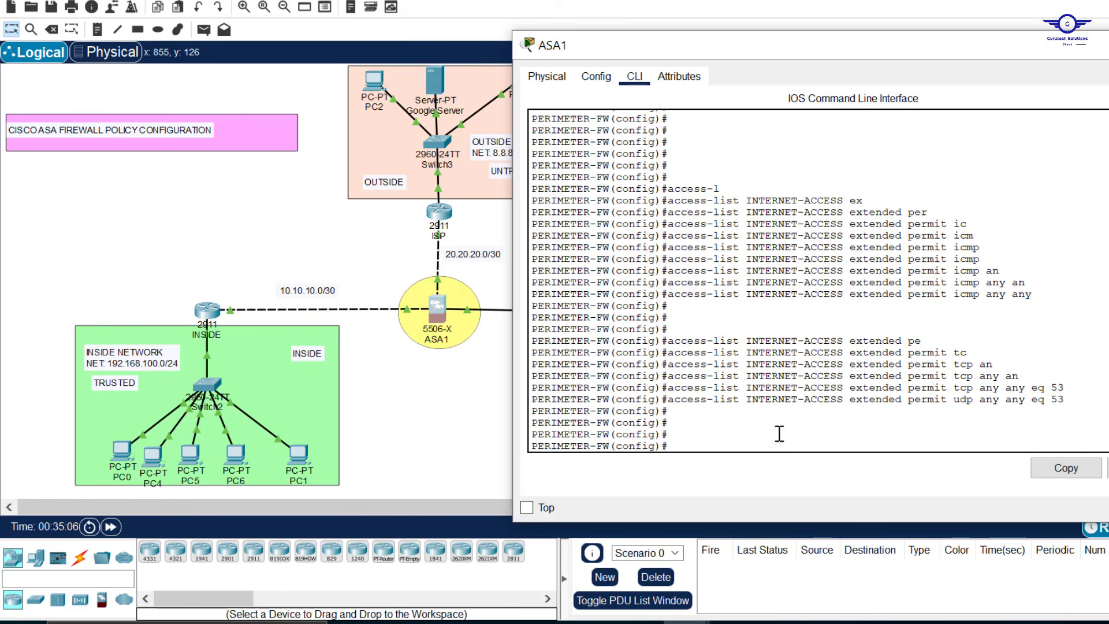
Step: Recall an earlier INTERNET-ACCESS rule and rework it to permit tcp from any to any eq 80
{"action": "key", "text": "Up"}
{"action": "key", "text": "Up"}
{"action": "key", "text": "Up"}
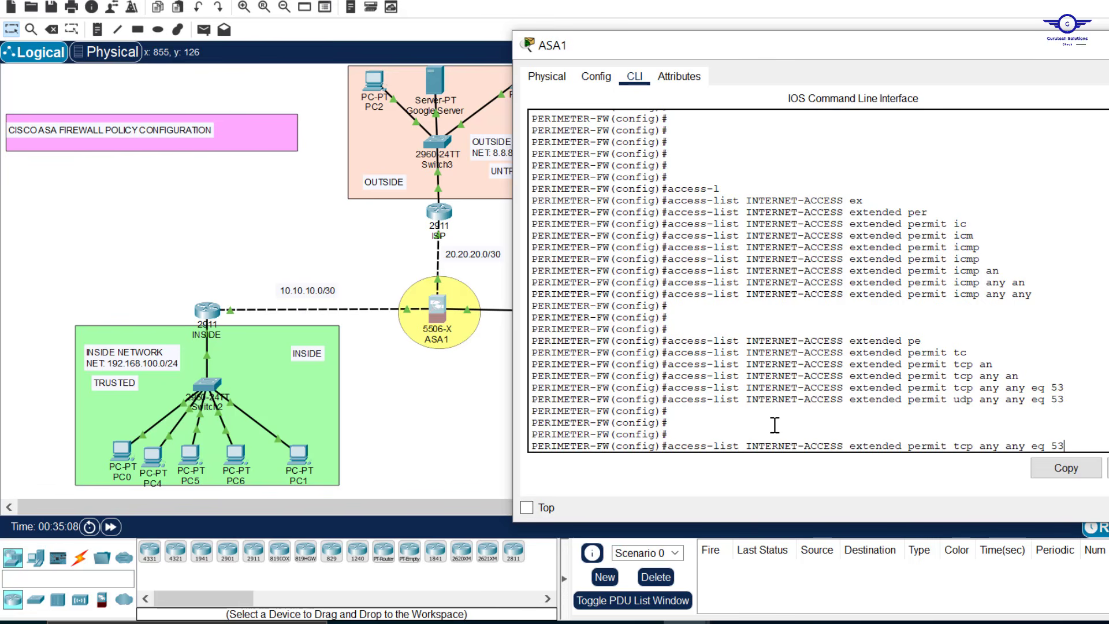
{"action": "key", "text": "Up"}
{"action": "key", "text": "Down"}
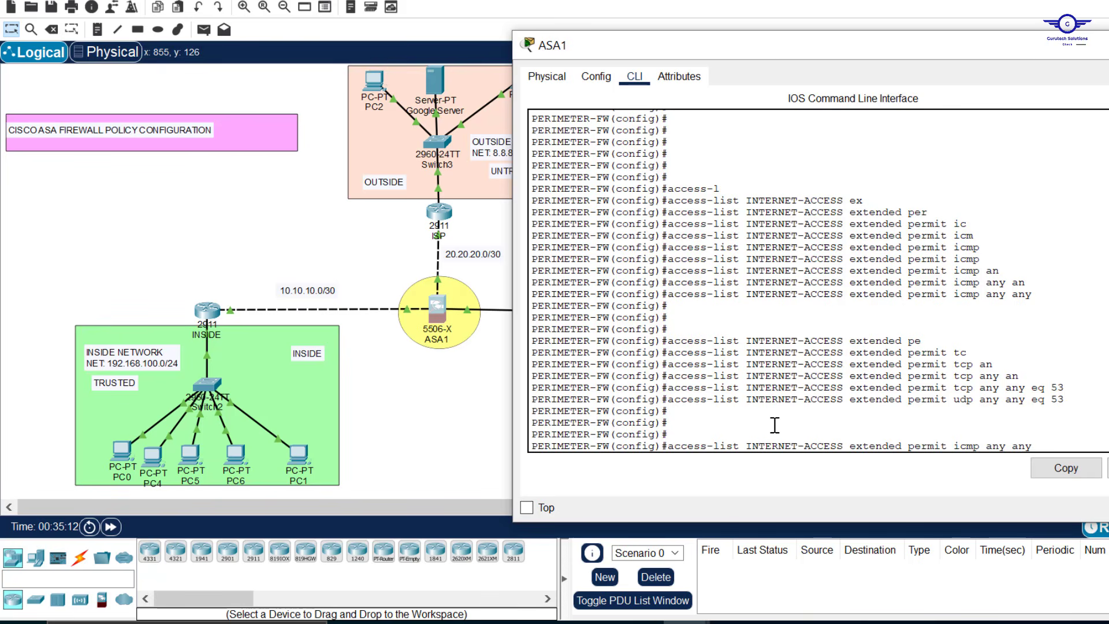
{"action": "key", "text": "BackSpace"}
{"action": "key", "text": "BackSpace"}
{"action": "key", "text": "BackSpace"}
{"action": "key", "text": "BackSpace"}
{"action": "key", "text": "BackSpace"}
{"action": "key", "text": "BackSpace"}
{"action": "key", "text": "BackSpace"}
{"action": "key", "text": "BackSpace"}
{"action": "key", "text": "BackSpace"}
{"action": "key", "text": "BackSpace"}
{"action": "key", "text": "BackSpace"}
{"action": "key", "text": "BackSpace"}
{"action": "key", "text": "BackSpace"}
{"action": "type", "text": "p any "}
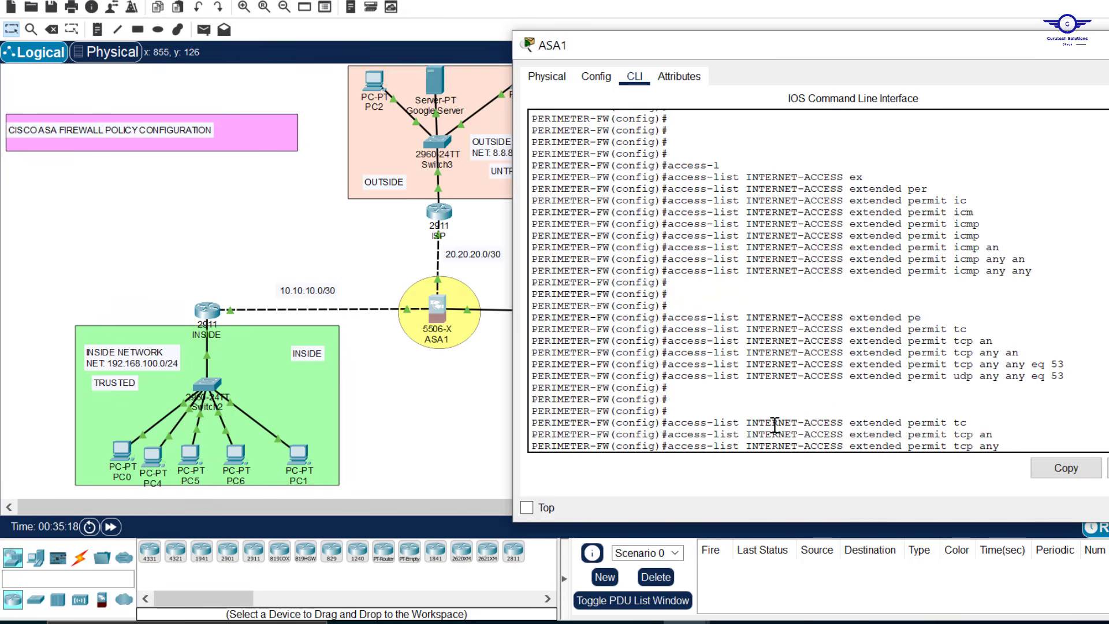
{"action": "type", "text": "any "}
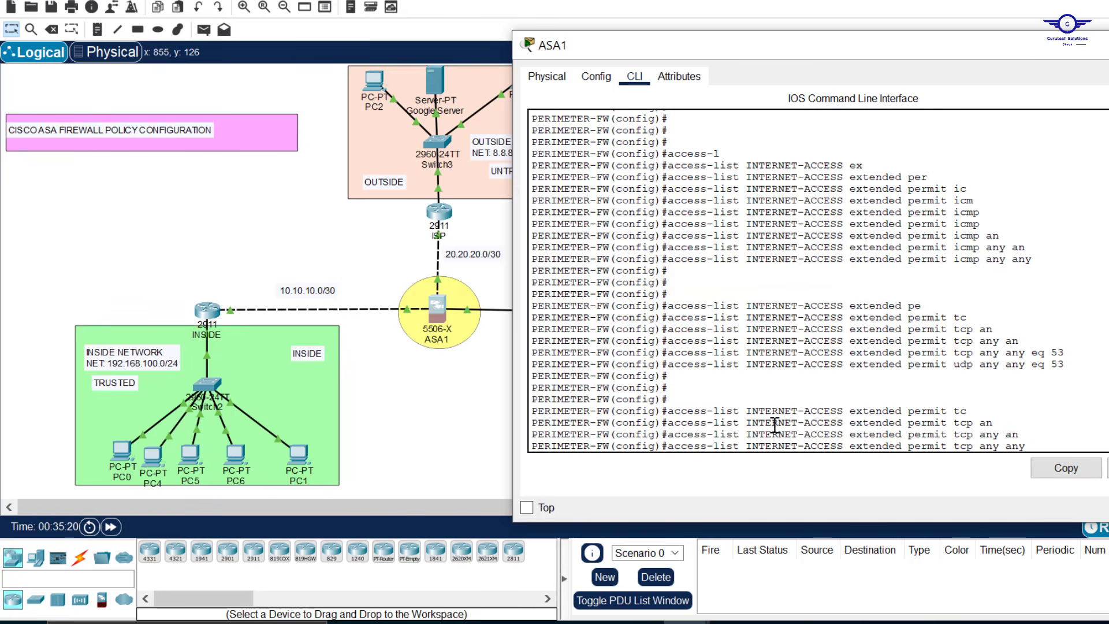
{"action": "type", "text": "eq 80"}
{"action": "key", "text": "Return"}
Step: Add another INTERNET-ACCESS rule permitting tcp from any to any eq 8080
{"action": "key", "text": "Up"}
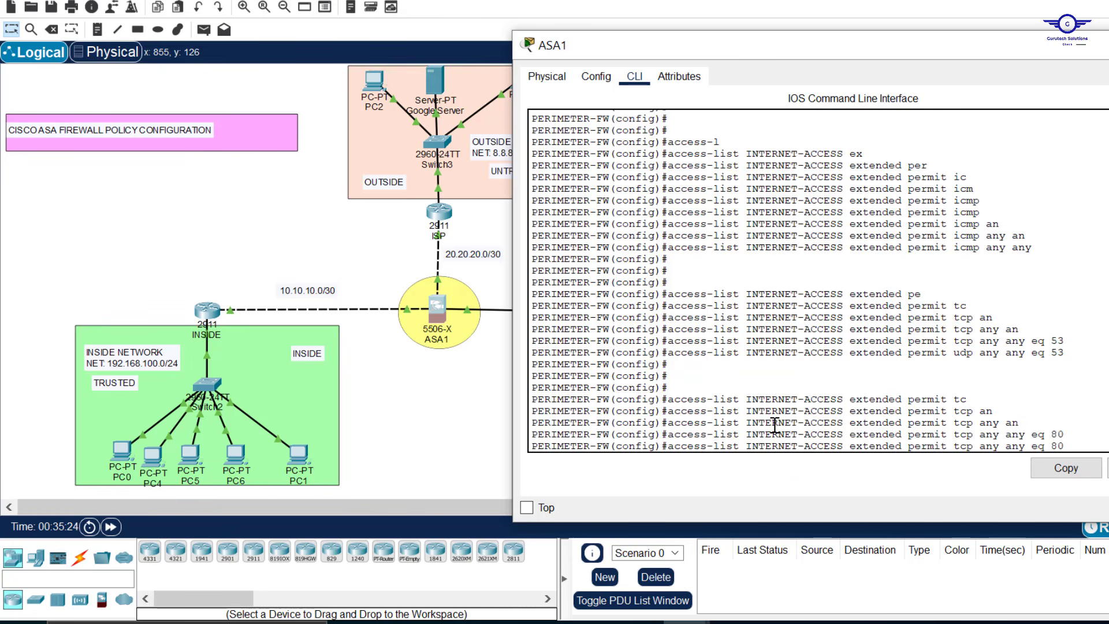
{"action": "type", "text": "80"}
{"action": "key", "text": "Return"}
{"action": "key", "text": "Return"}
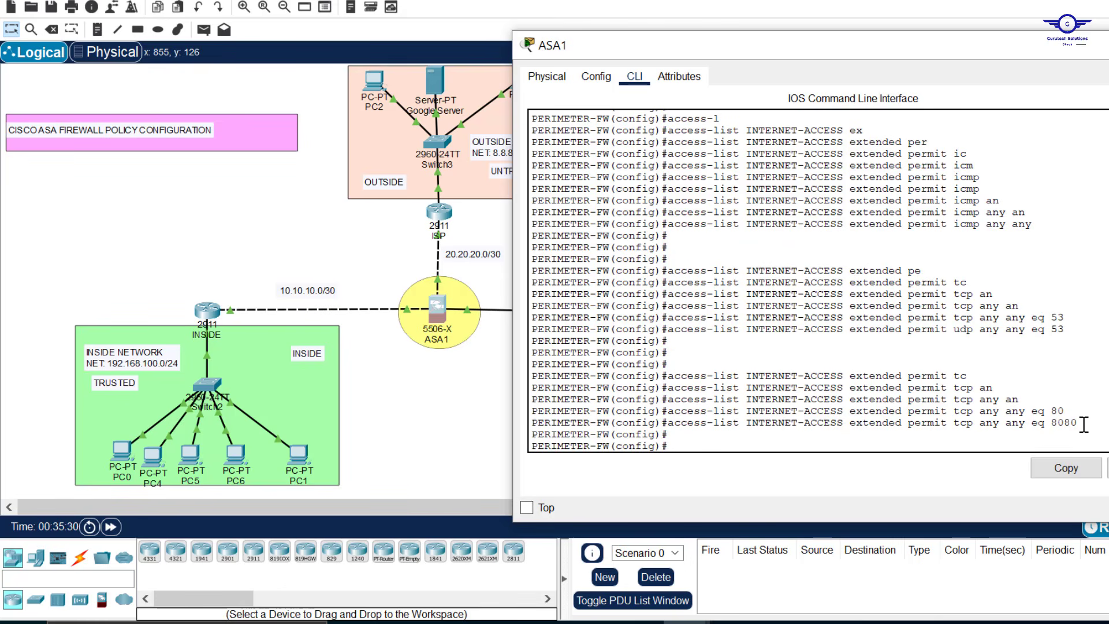
Step: Apply the INTERNET-ACCESS list inbound on interface OUTSIDE with an access-group command
{"action": "left_click_drag", "start_coordinate": [1078, 423], "coordinate": [669, 132]}
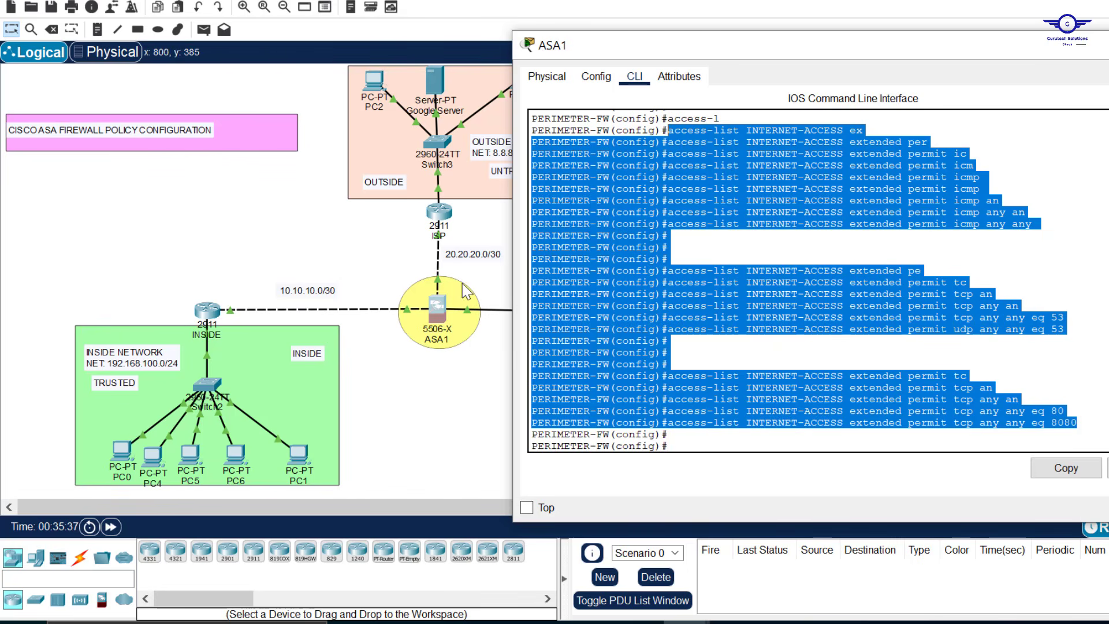
{"action": "left_click", "coordinate": [694, 444]}
{"action": "key", "text": "Return"}
{"action": "key", "text": "Return"}
{"action": "key", "text": "Return"}
{"action": "key", "text": "Return"}
{"action": "type", "text": "acc"}
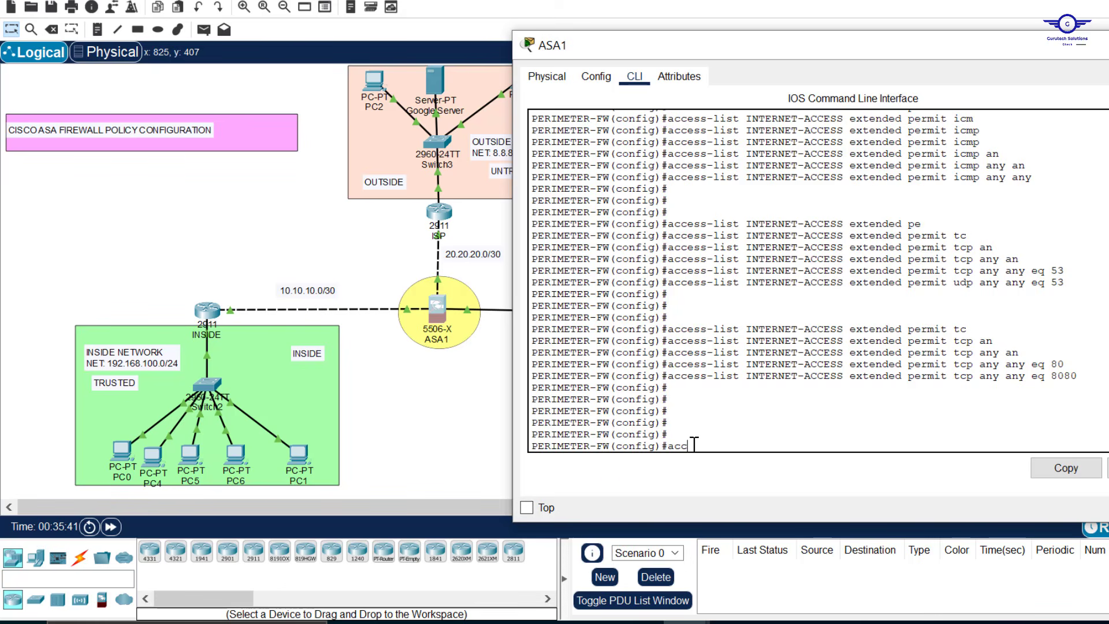
{"action": "key", "text": "Tab"}
{"action": "type", "text": "ess"}
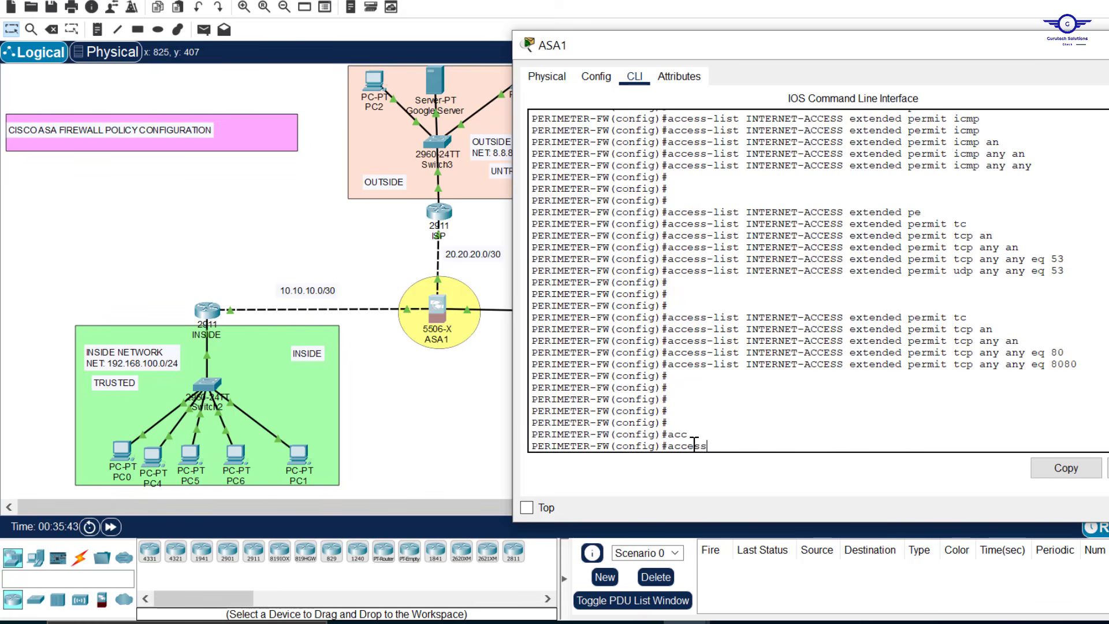
{"action": "type", "text": "-gr"}
{"action": "key", "text": "Tab"}
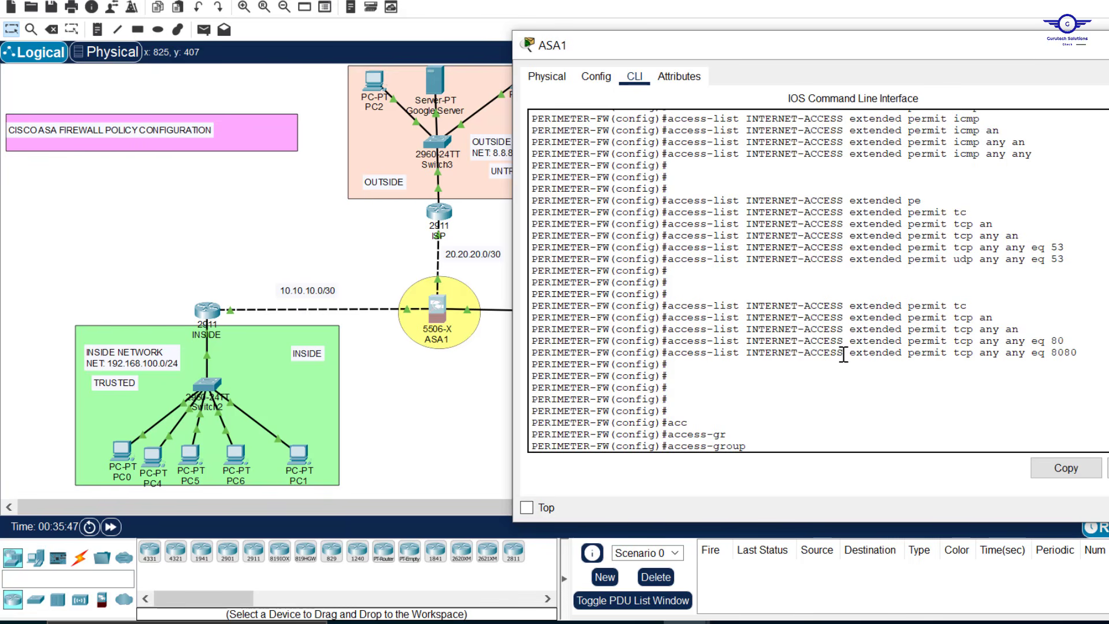
{"action": "left_click_drag", "start_coordinate": [843, 353], "coordinate": [747, 354]}
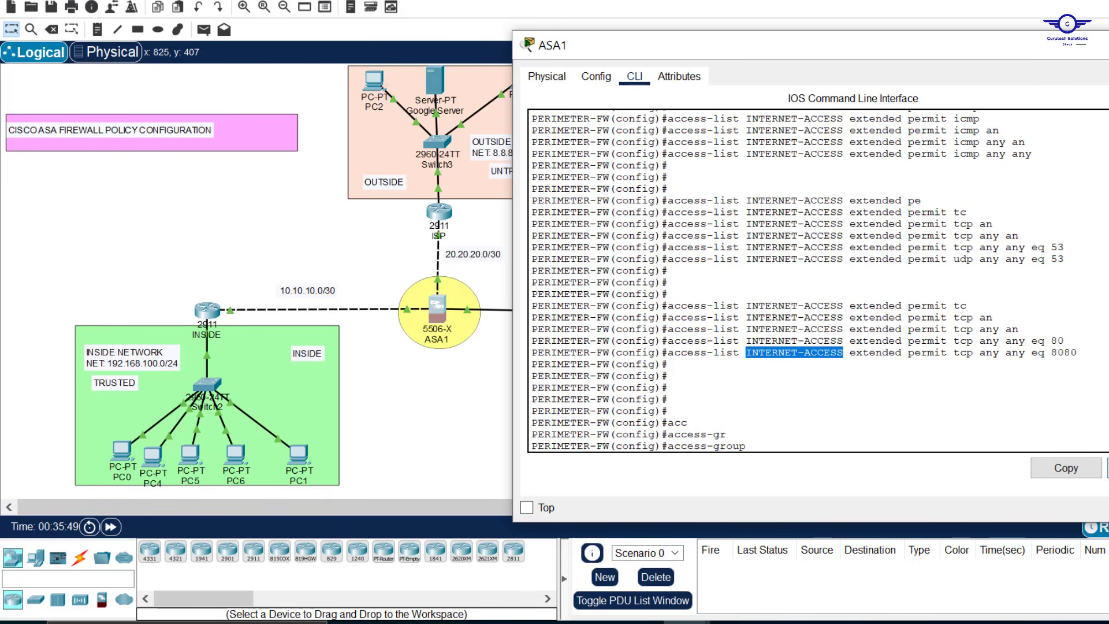
{"action": "left_click", "coordinate": [1066, 468]}
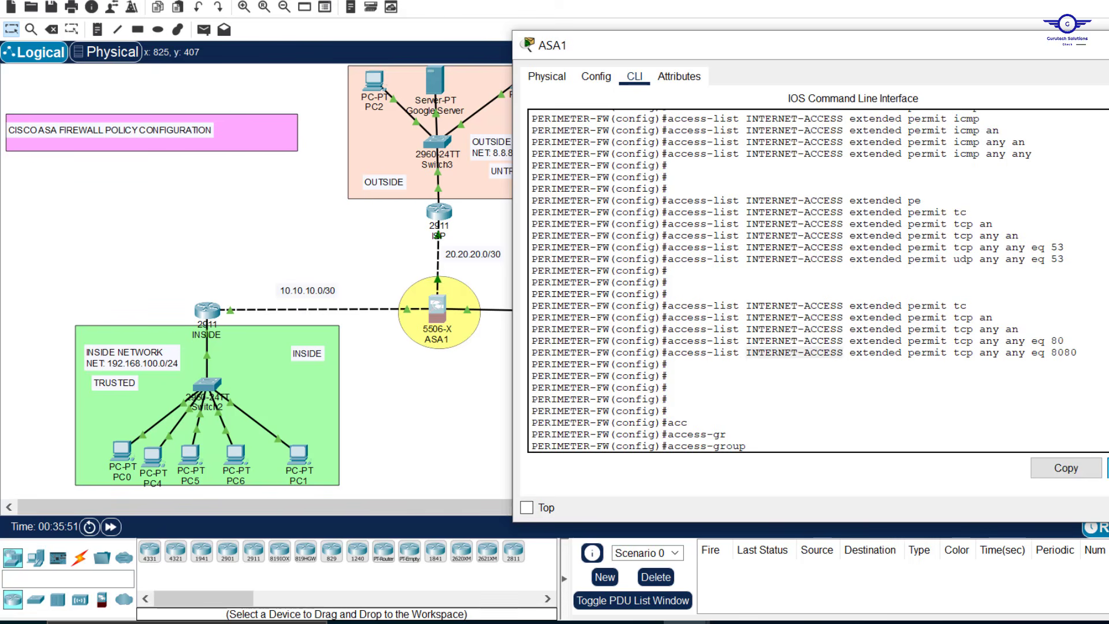
{"action": "key", "text": "ctrl+v"}
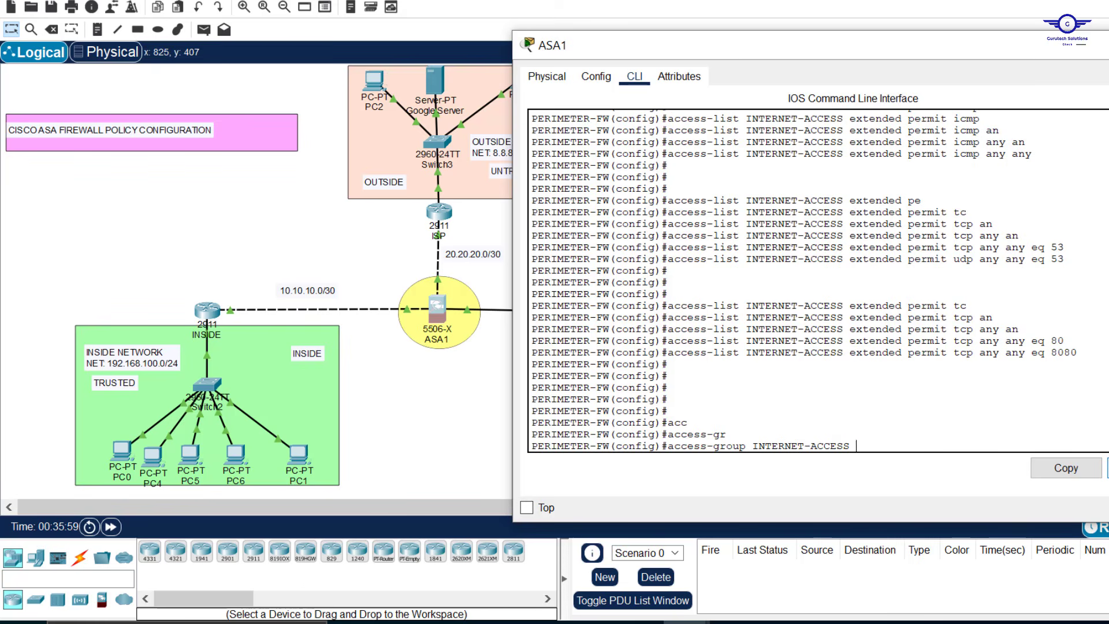
{"action": "type", "text": "t"}
{"action": "key", "text": "Tab"}
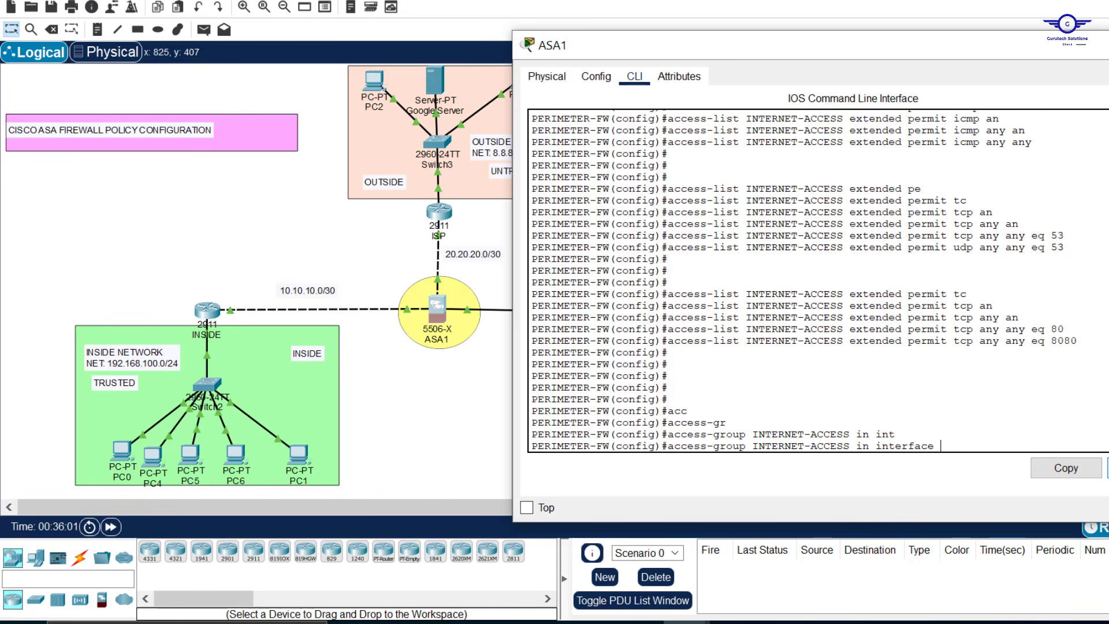
{"action": "key", "text": "Caps_Lock"}
{"action": "type", "text": "O"}
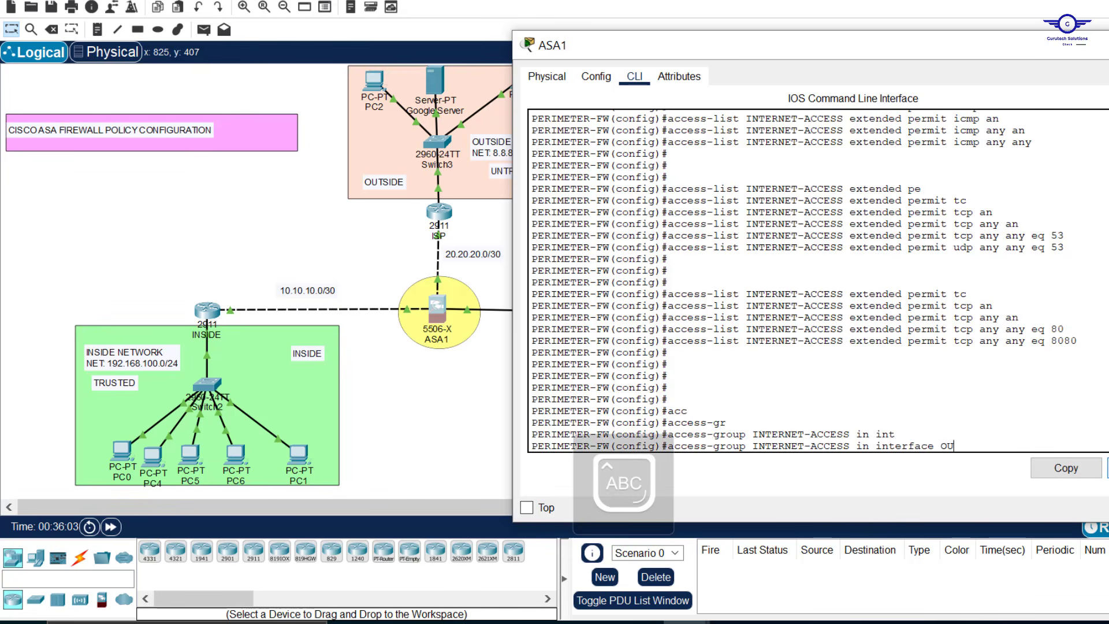
{"action": "type", "text": "U"}
{"action": "key", "text": "Tab"}
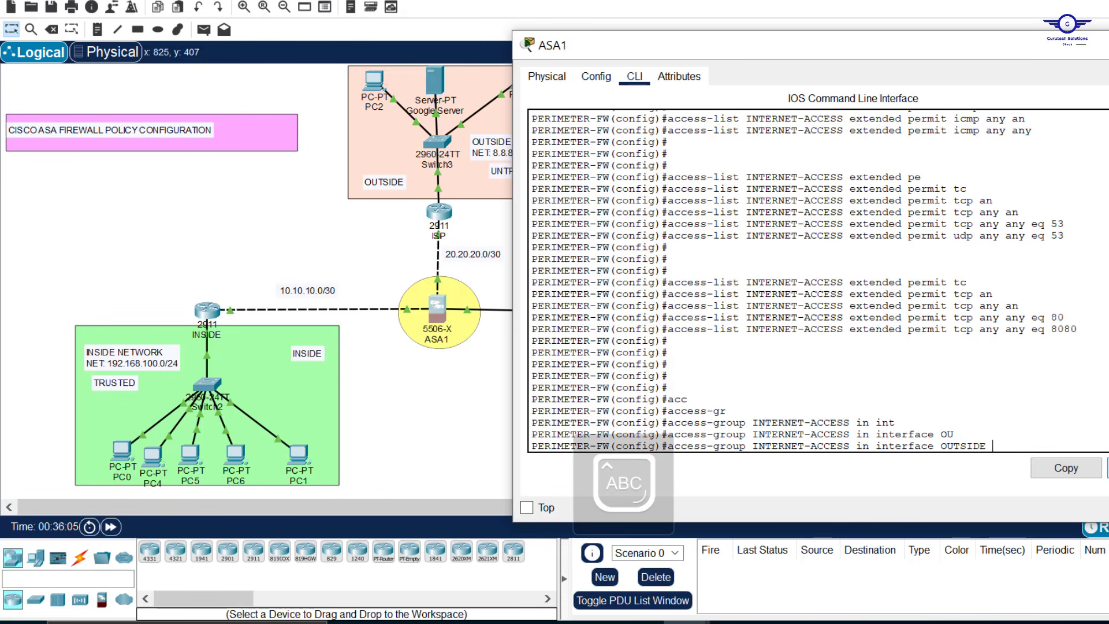
{"action": "key", "text": "Return"}
{"action": "key", "text": "Return"}
{"action": "key", "text": "Return"}
{"action": "key", "text": "Return"}
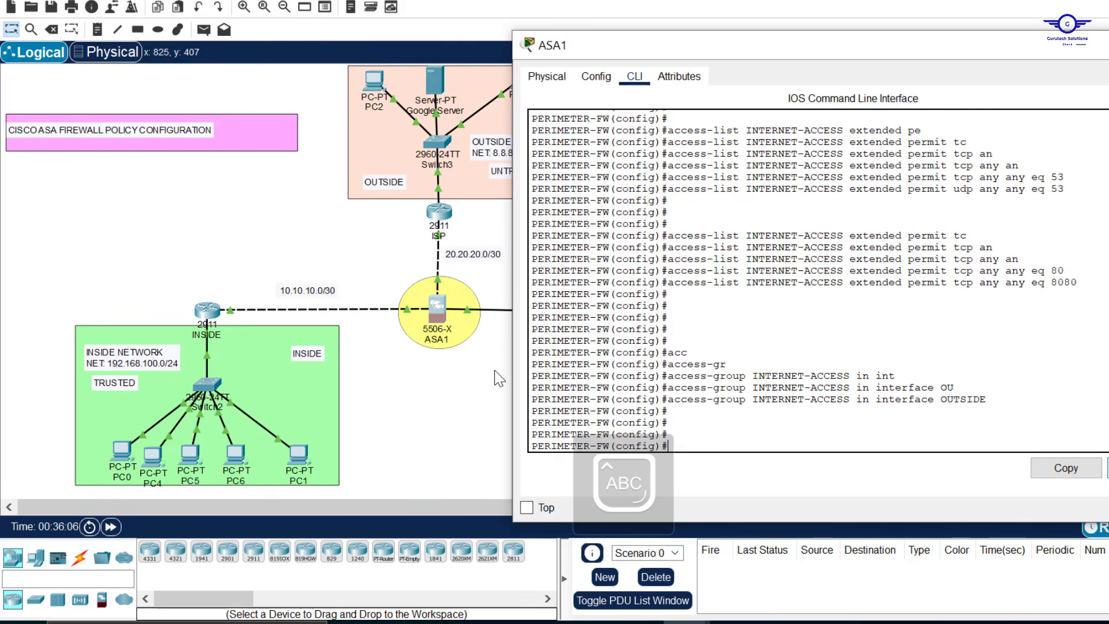
Step: Ping 8.8.8.8 again from the INSIDE router's command line, compare it with the earlier ping, and close the router's window
{"action": "left_click", "coordinate": [207, 311]}
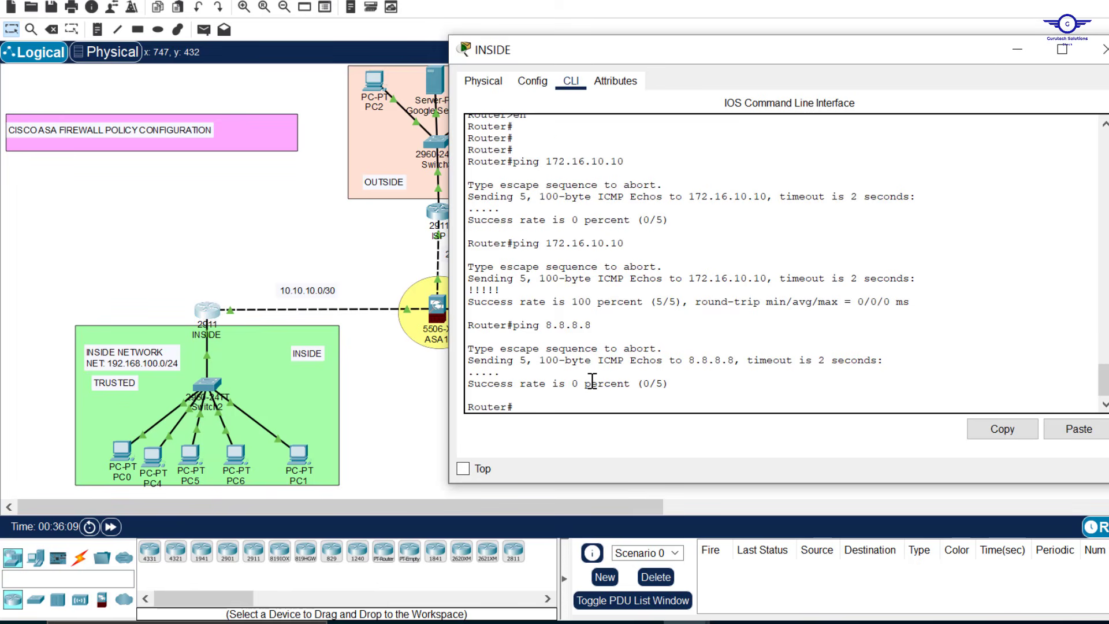
{"action": "key", "text": "Return"}
{"action": "key", "text": "Return"}
{"action": "left_click", "coordinate": [591, 301]}
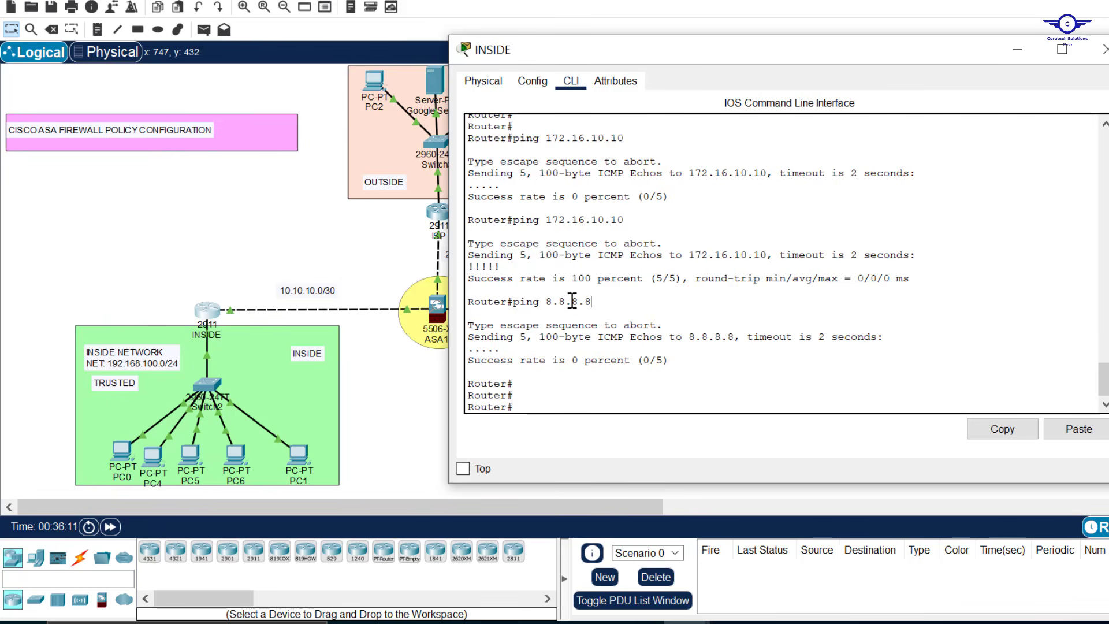
{"action": "left_click_drag", "start_coordinate": [591, 301], "coordinate": [515, 305]}
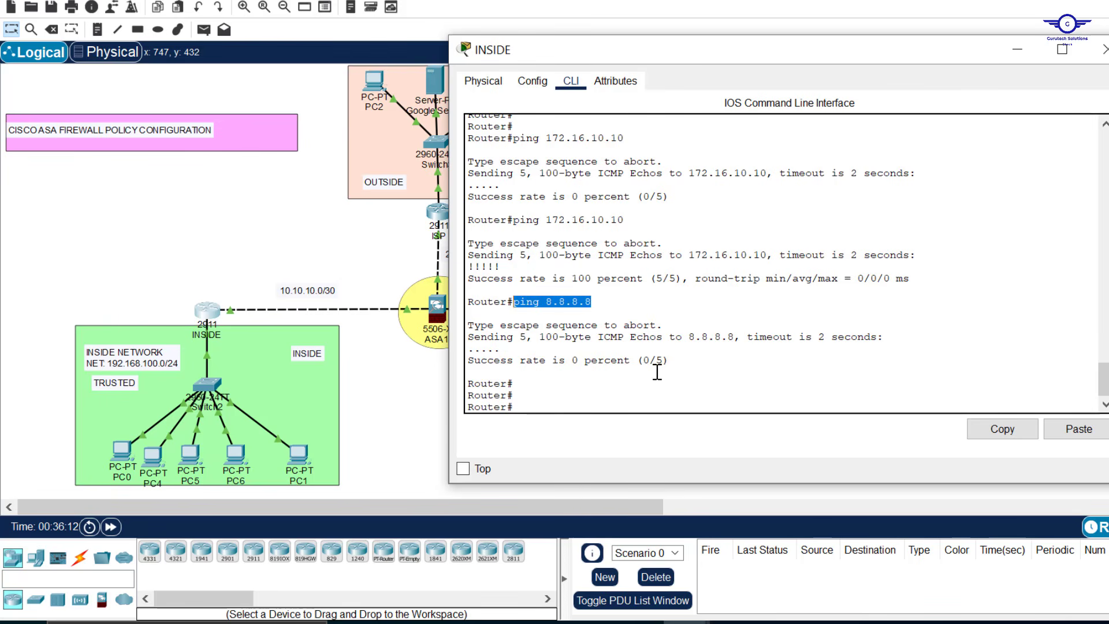
{"action": "left_click_drag", "start_coordinate": [663, 360], "coordinate": [465, 360]}
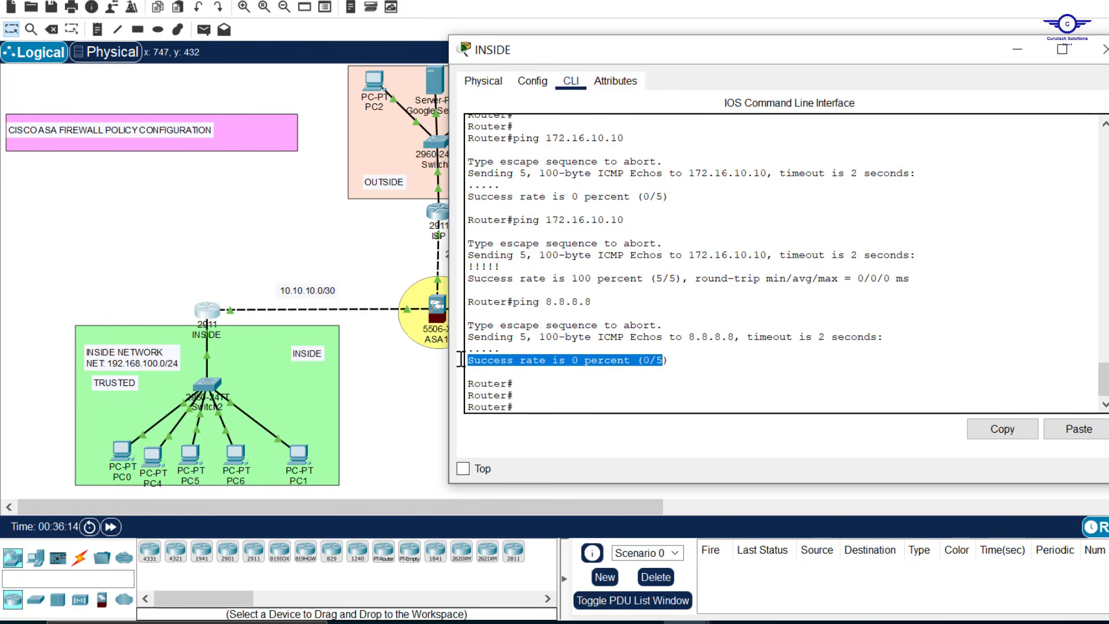
{"action": "left_click", "coordinate": [576, 401]}
{"action": "key", "text": "Up"}
{"action": "key", "text": "Return"}
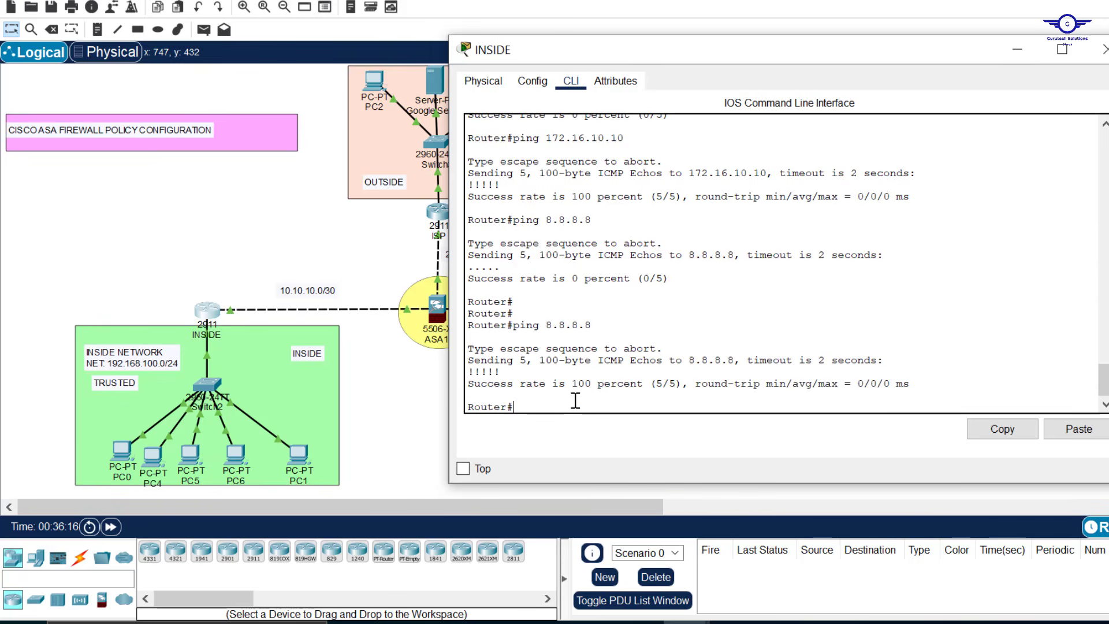
{"action": "left_click_drag", "start_coordinate": [688, 383], "coordinate": [545, 383]}
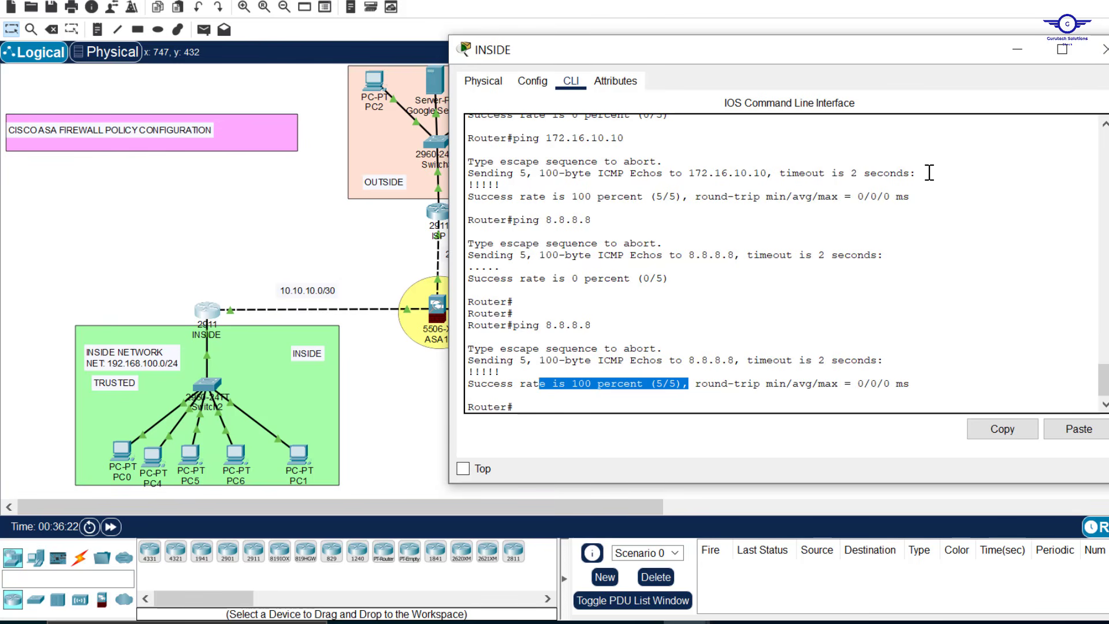
{"action": "left_click", "coordinate": [1104, 58]}
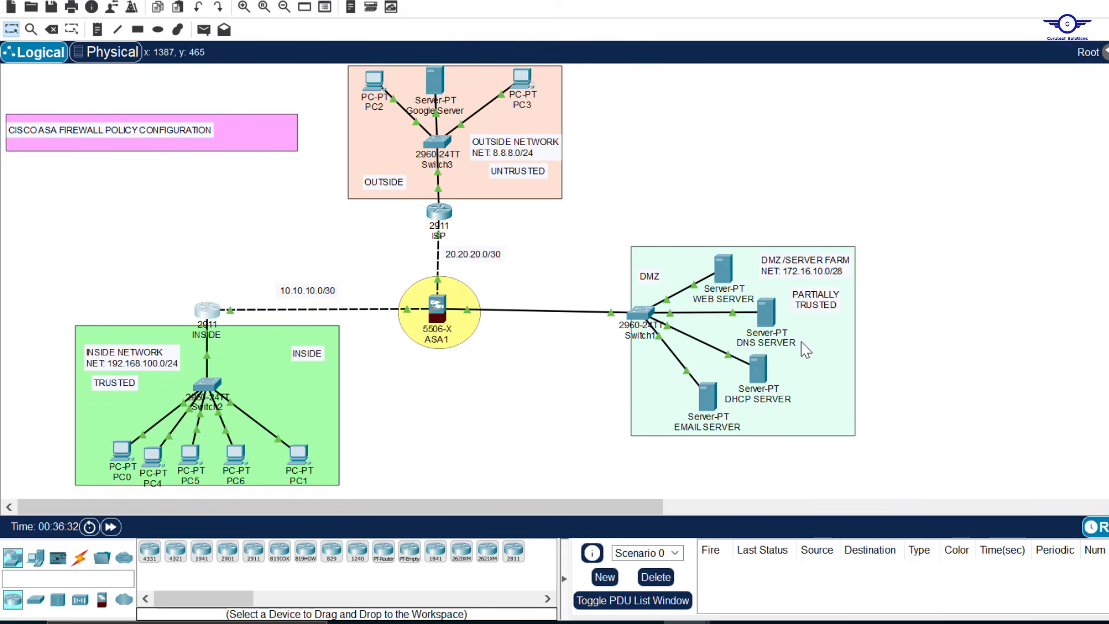
Step: Open the DHCP service on the DHCP SERVER and set the pool's default gateway to 192.168.100.1
{"action": "left_click", "coordinate": [762, 366]}
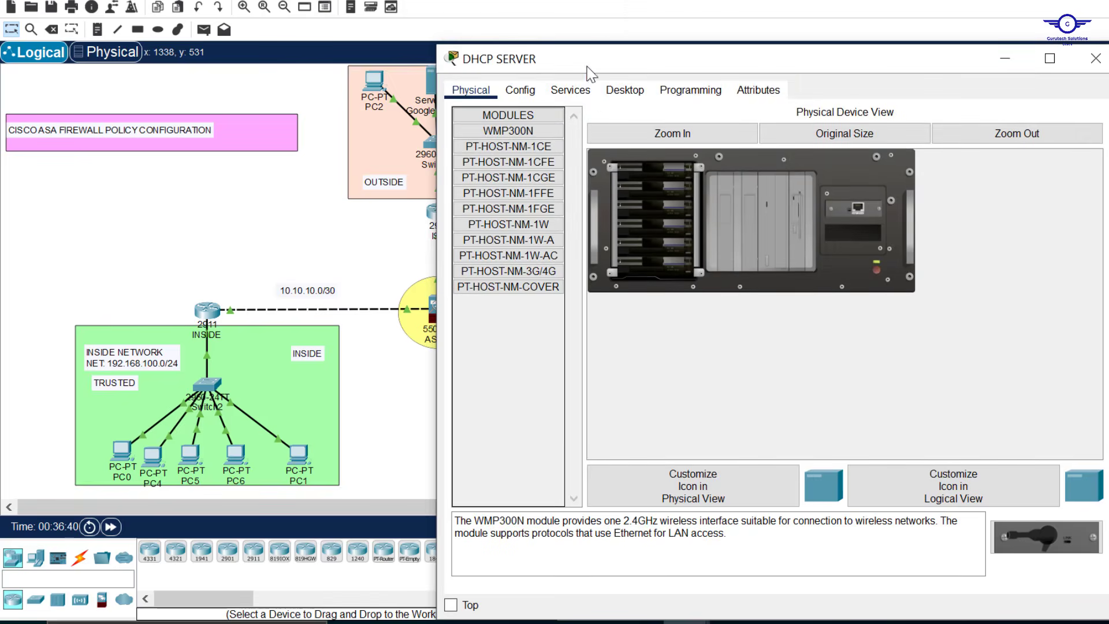
{"action": "left_click", "coordinate": [571, 90]}
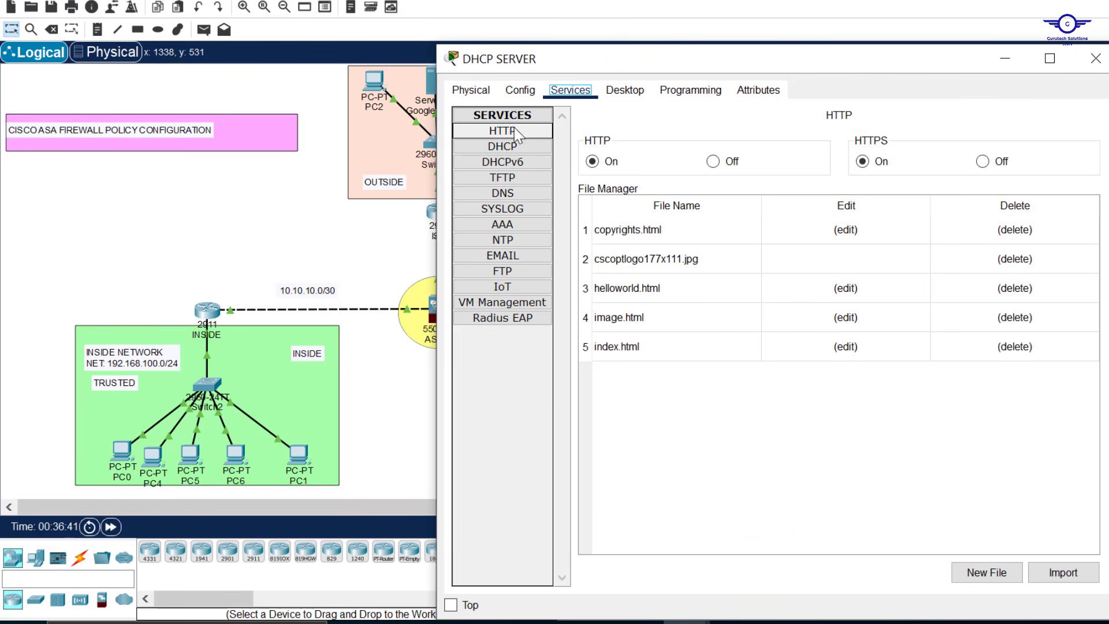
{"action": "left_click", "coordinate": [503, 146]}
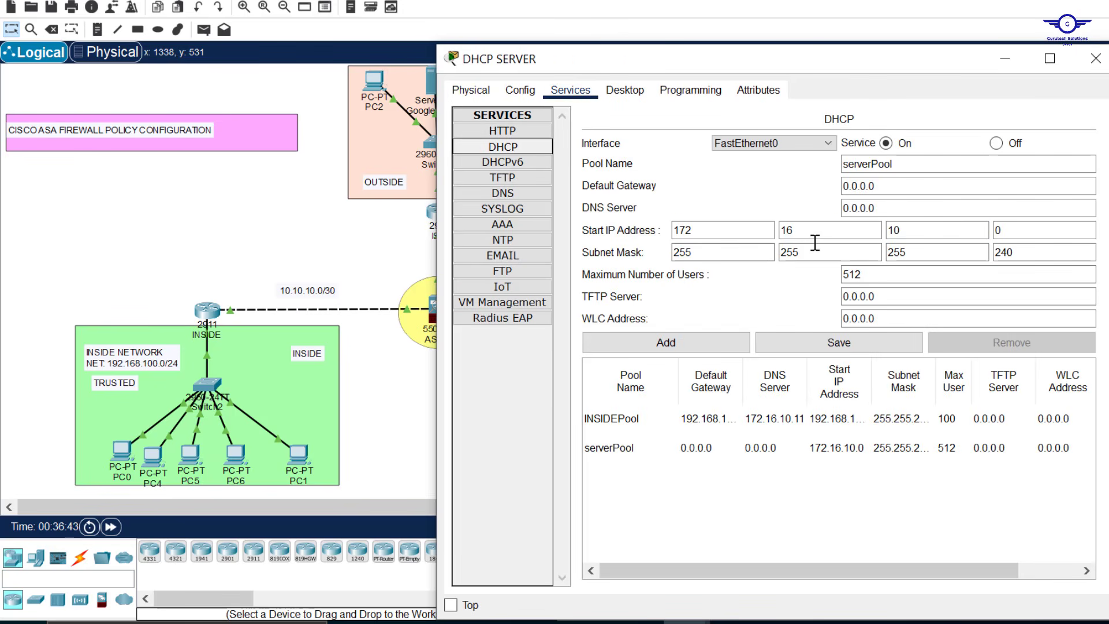
{"action": "left_click", "coordinate": [846, 186]}
{"action": "double_click", "coordinate": [846, 185]}
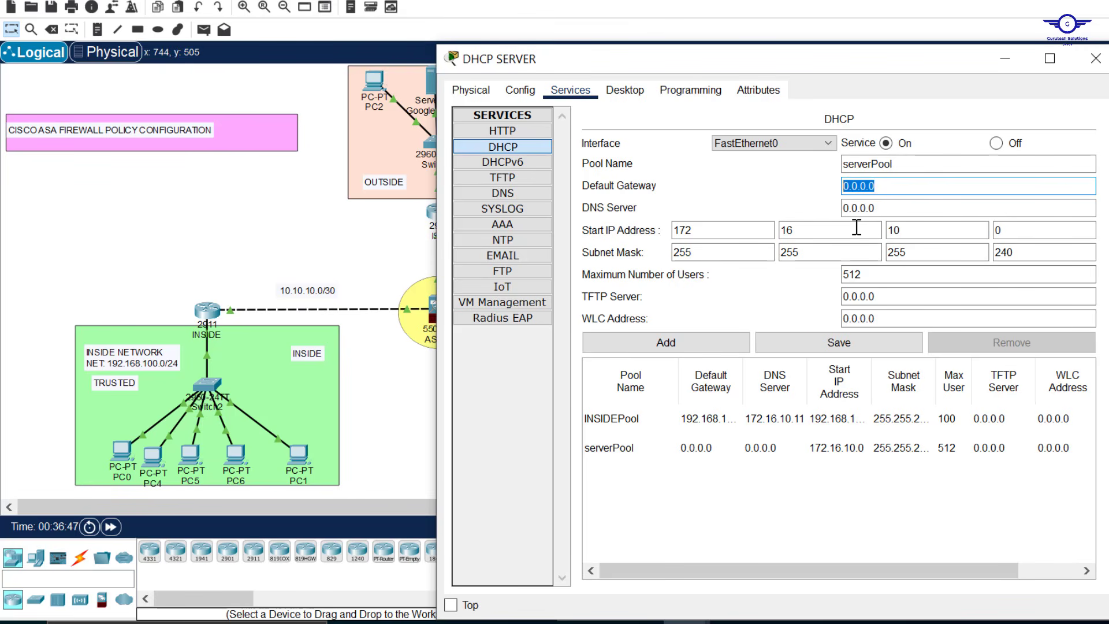
{"action": "type", "text": "192.168.100.1"}
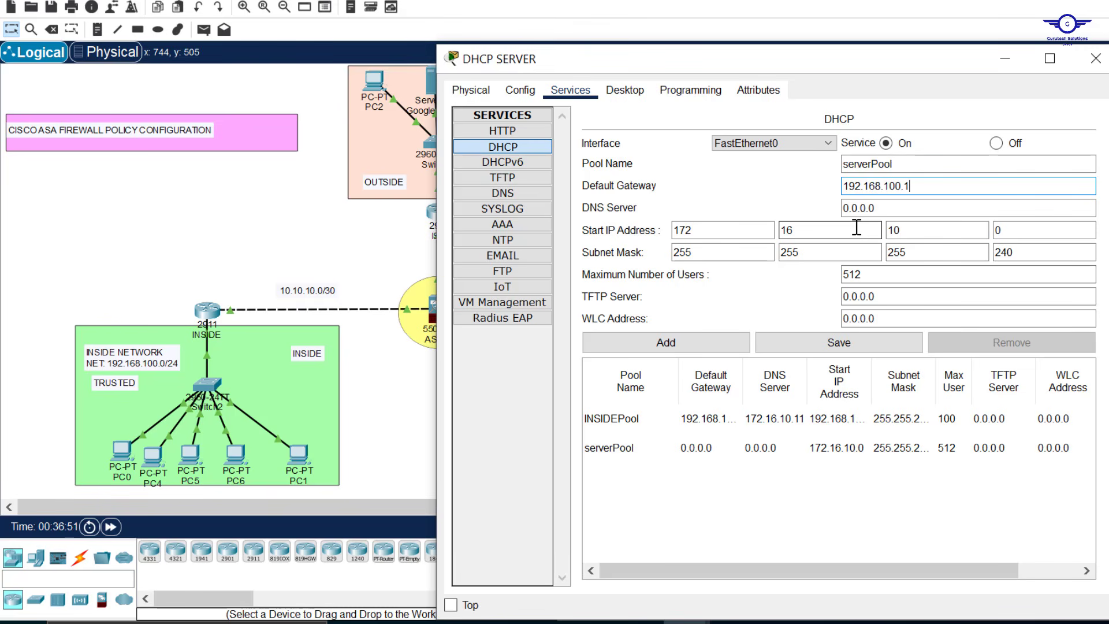
Step: Check the DNS SERVER's IP address in the topology and set the DHCP pool's DNS server to 172.16.10.7
{"action": "left_click", "coordinate": [1006, 61]}
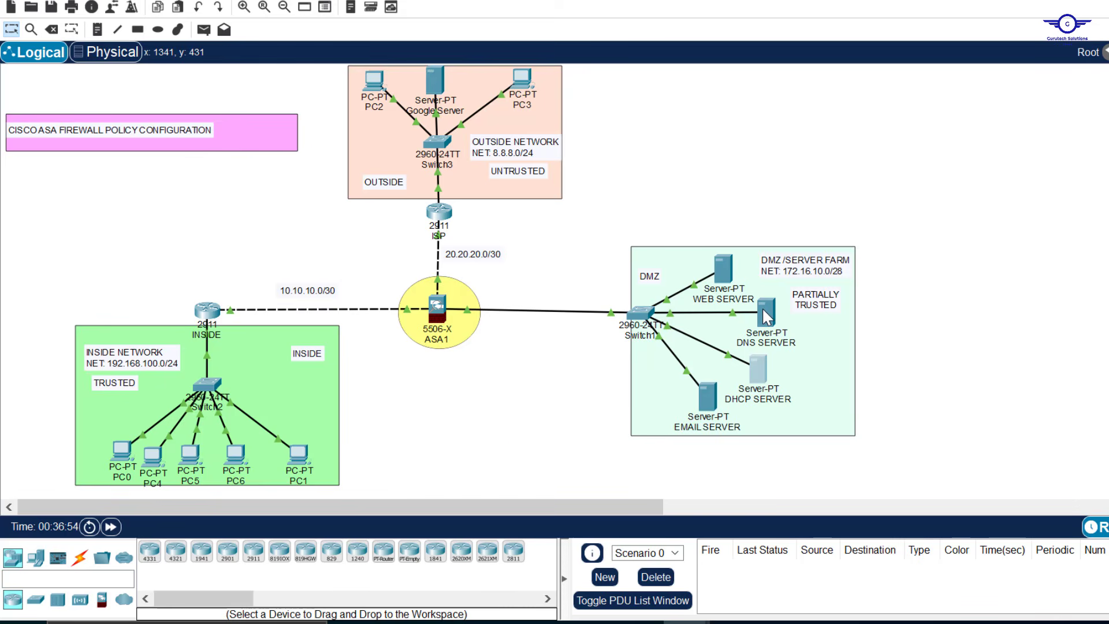
{"action": "mouse_move", "coordinate": [767, 317]}
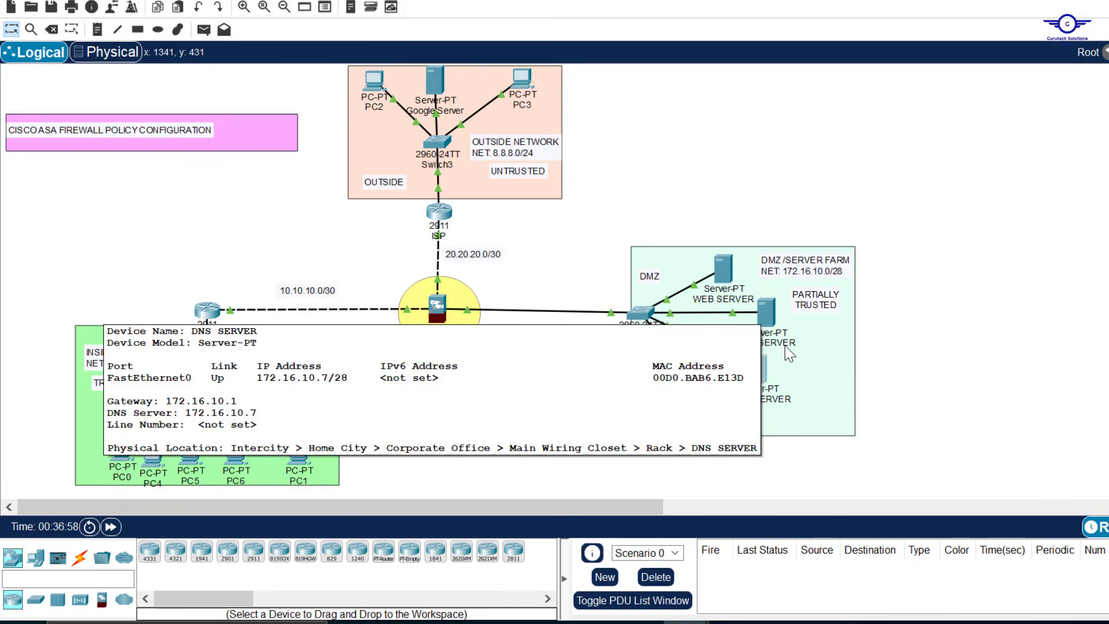
{"action": "left_click", "coordinate": [757, 368]}
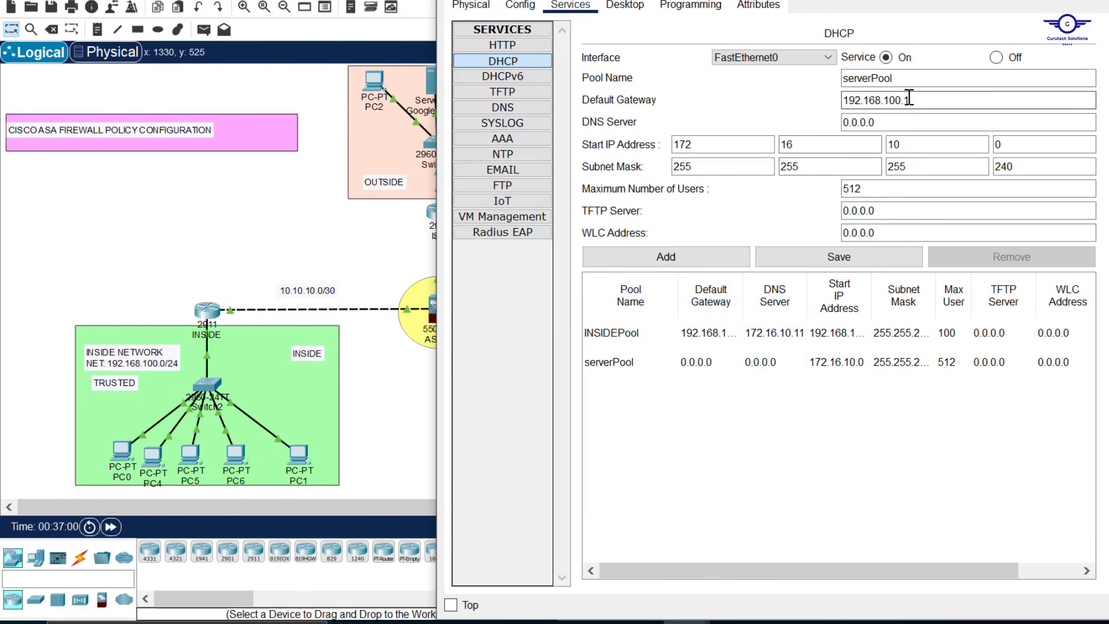
{"action": "left_click_drag", "start_coordinate": [893, 123], "coordinate": [780, 121]}
{"action": "type", "text": "172.16.10.7"}
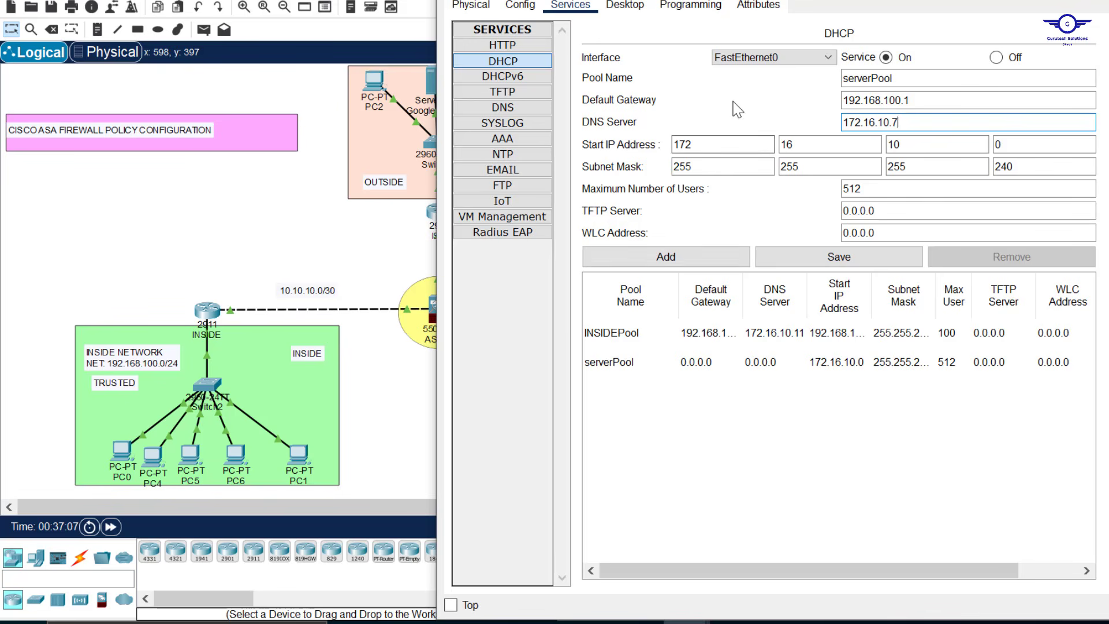
Step: Set the DHCP pool's start IP address to 192.168.100.101 and its subnet mask to 255.255.255.0
{"action": "left_click", "coordinate": [689, 144]}
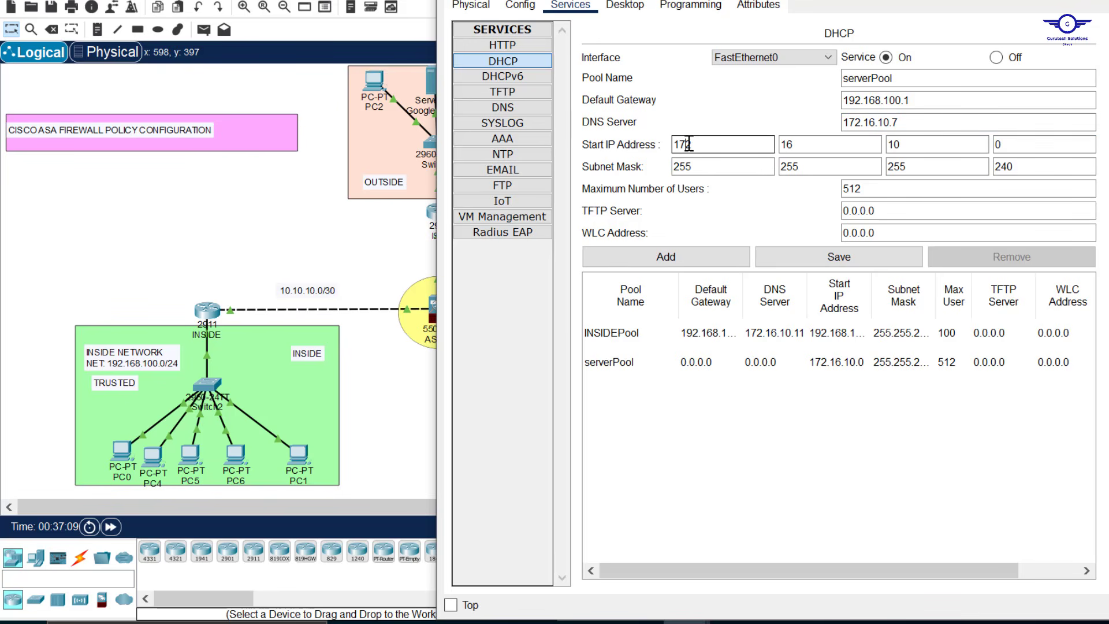
{"action": "left_click", "coordinate": [794, 146]}
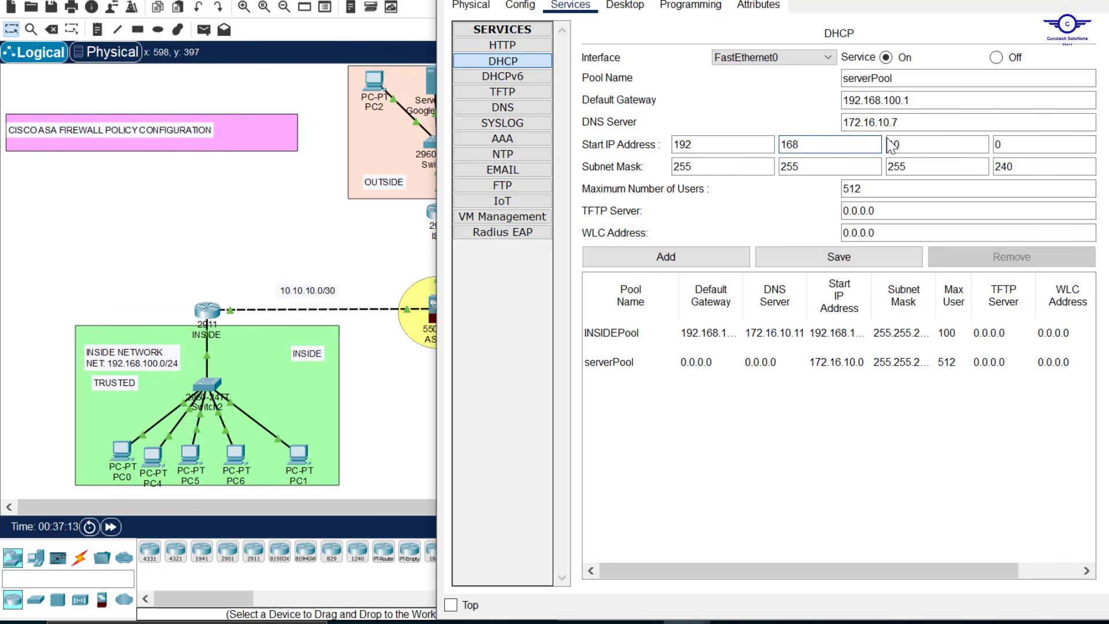
{"action": "left_click", "coordinate": [908, 140]}
{"action": "type", "text": "00"}
{"action": "left_click", "coordinate": [1015, 143]}
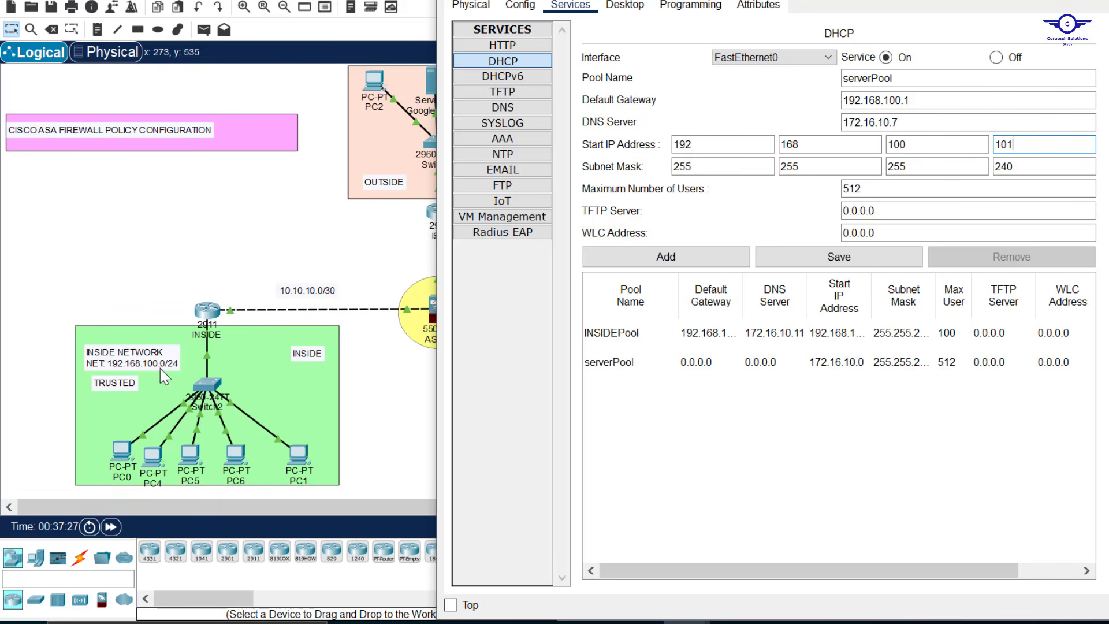
{"action": "left_click", "coordinate": [1022, 171]}
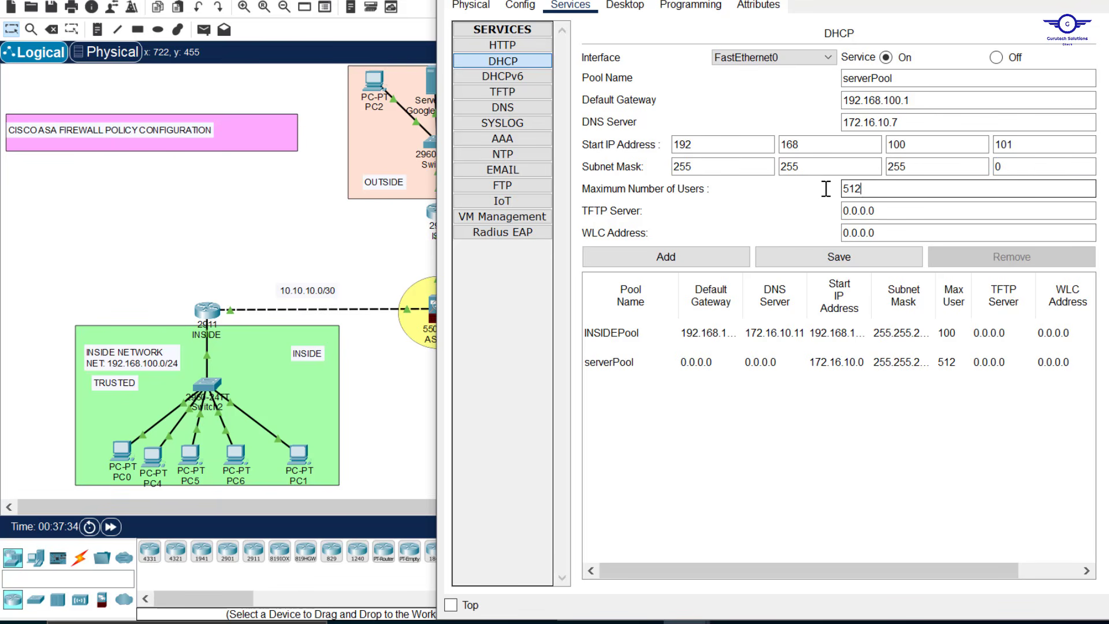
Step: Limit the pool to 100 users, name it INSIDE-Pool, and add it to the DHCP server
{"action": "left_click_drag", "start_coordinate": [865, 189], "coordinate": [817, 189]}
{"action": "type", "text": "100"}
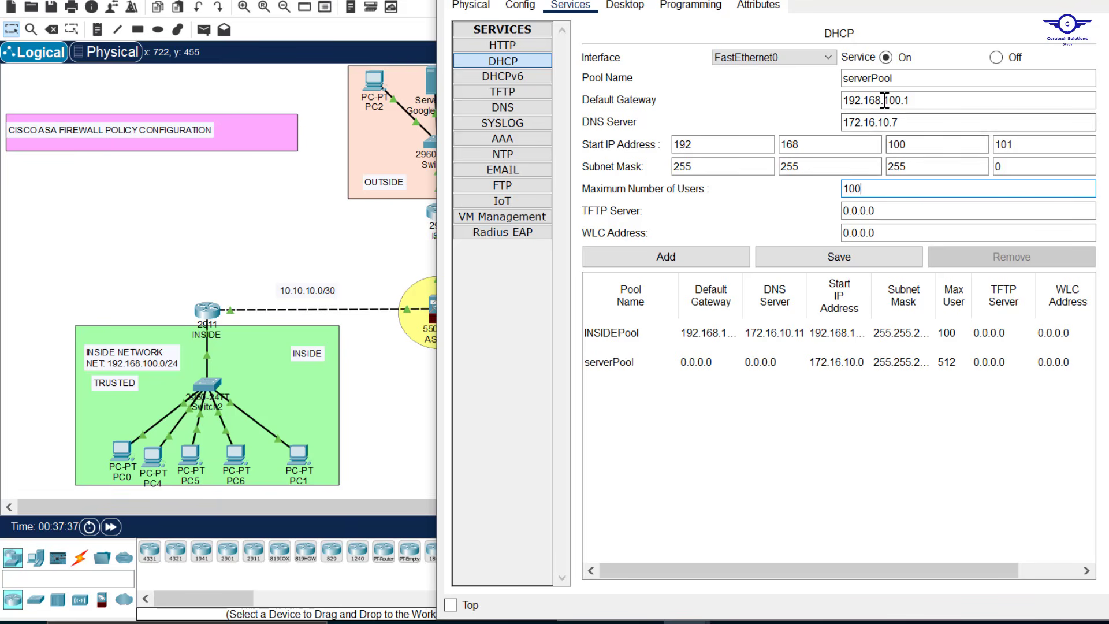
{"action": "left_click_drag", "start_coordinate": [871, 78], "coordinate": [791, 85]}
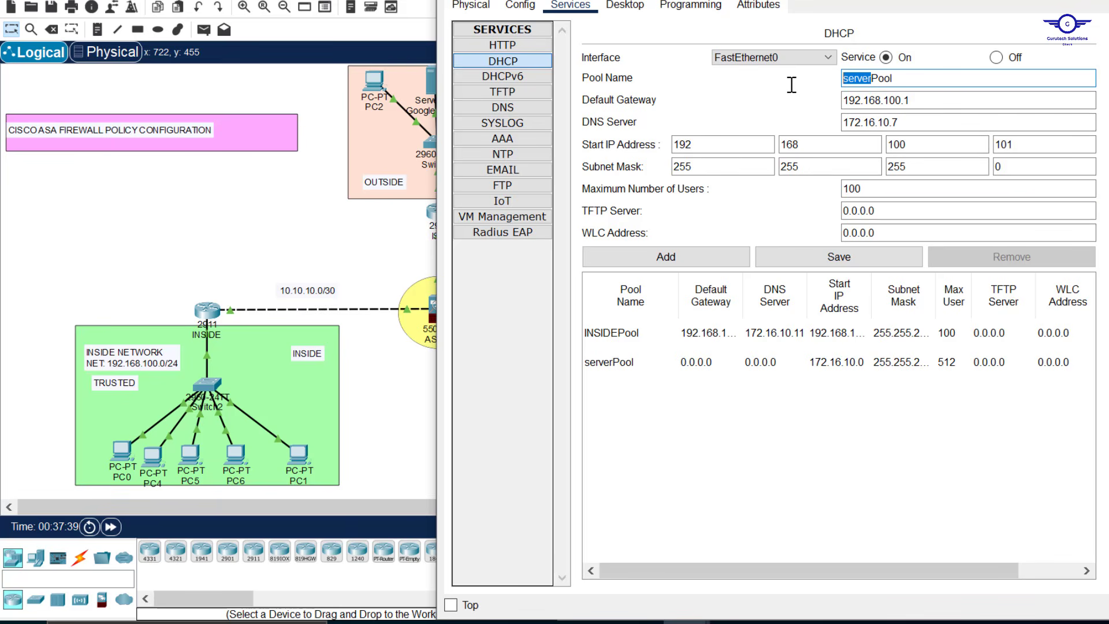
{"action": "type", "text": "INSIDE-"}
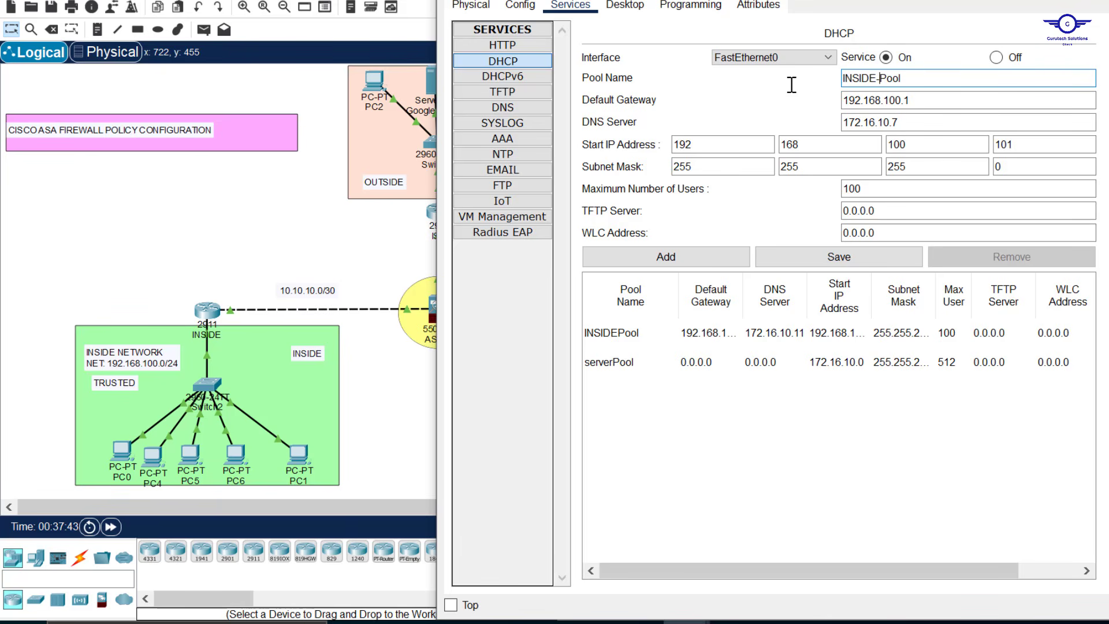
{"action": "left_click", "coordinate": [694, 248]}
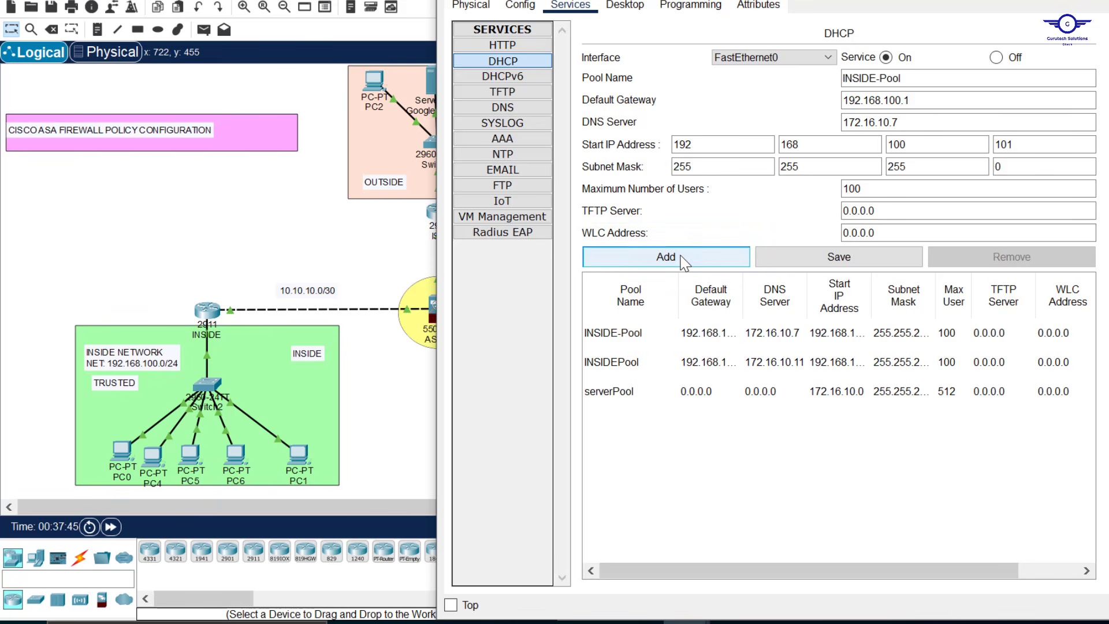
Step: Remove the old INSIDEPool entry, review the gateway, DNS server and user limit of INSIDE-Pool, and close the DHCP server's window
{"action": "left_click", "coordinate": [639, 359]}
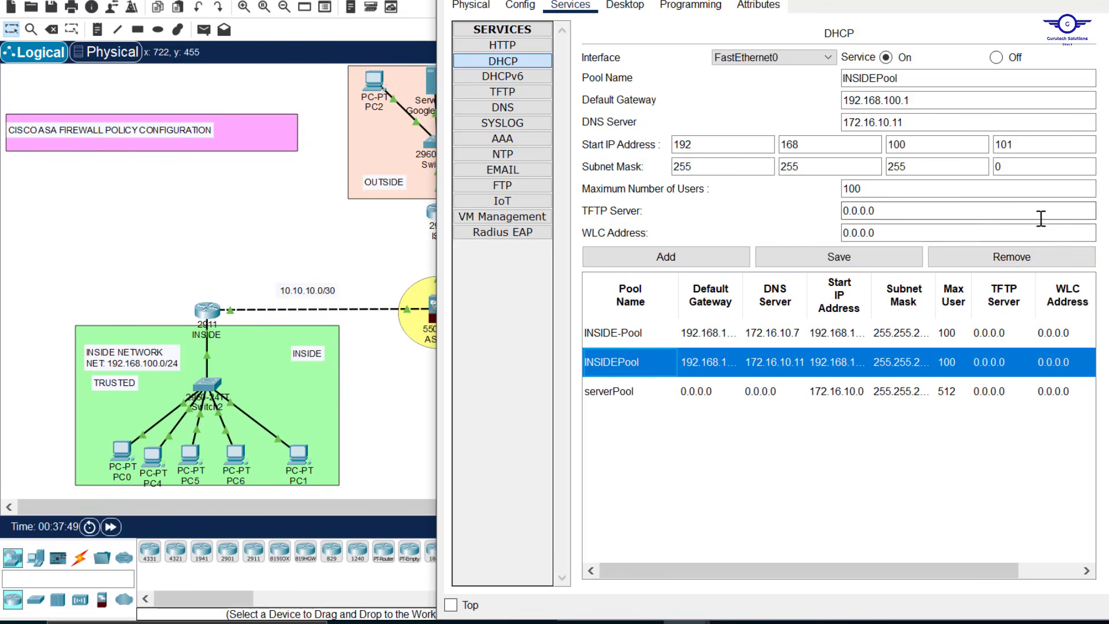
{"action": "left_click", "coordinate": [1028, 260]}
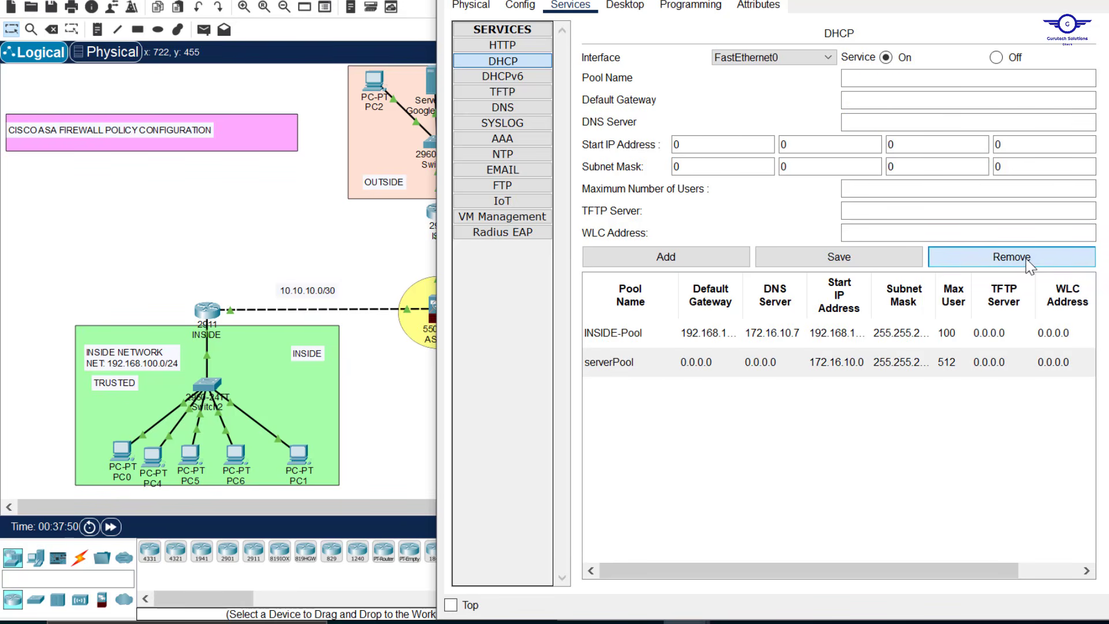
{"action": "left_click", "coordinate": [635, 334]}
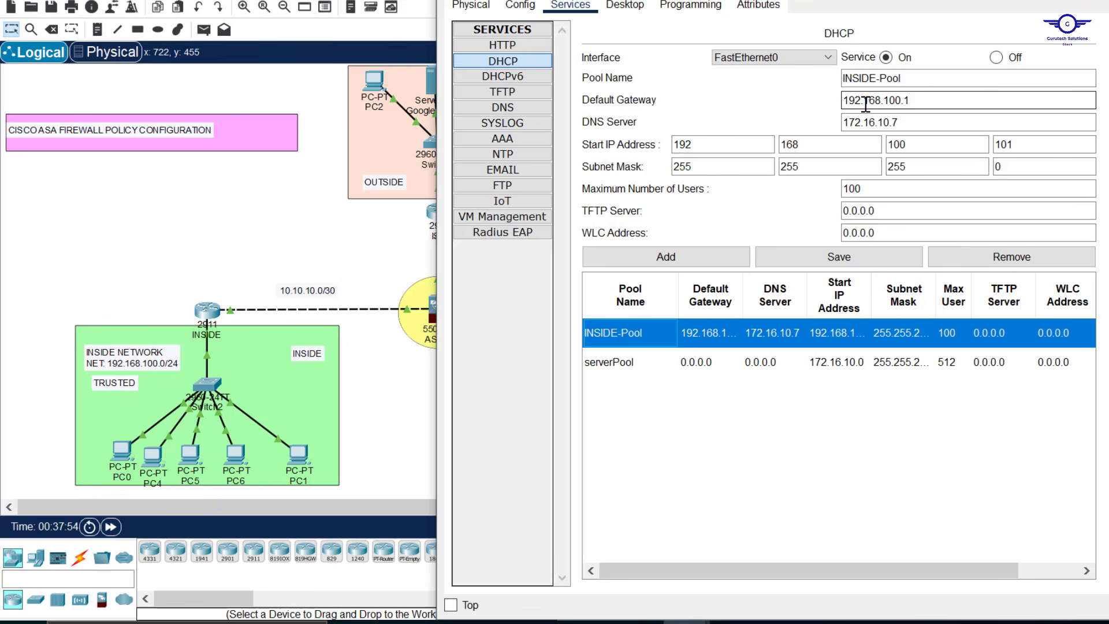
{"action": "left_click_drag", "start_coordinate": [921, 99], "coordinate": [809, 99]}
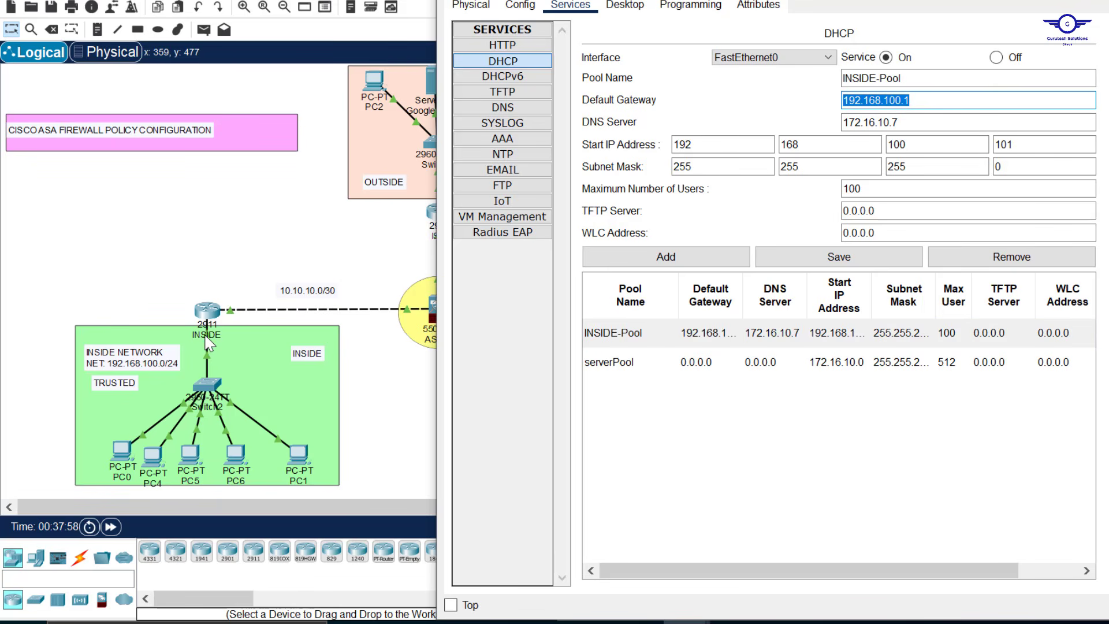
{"action": "left_click_drag", "start_coordinate": [922, 122], "coordinate": [809, 114]}
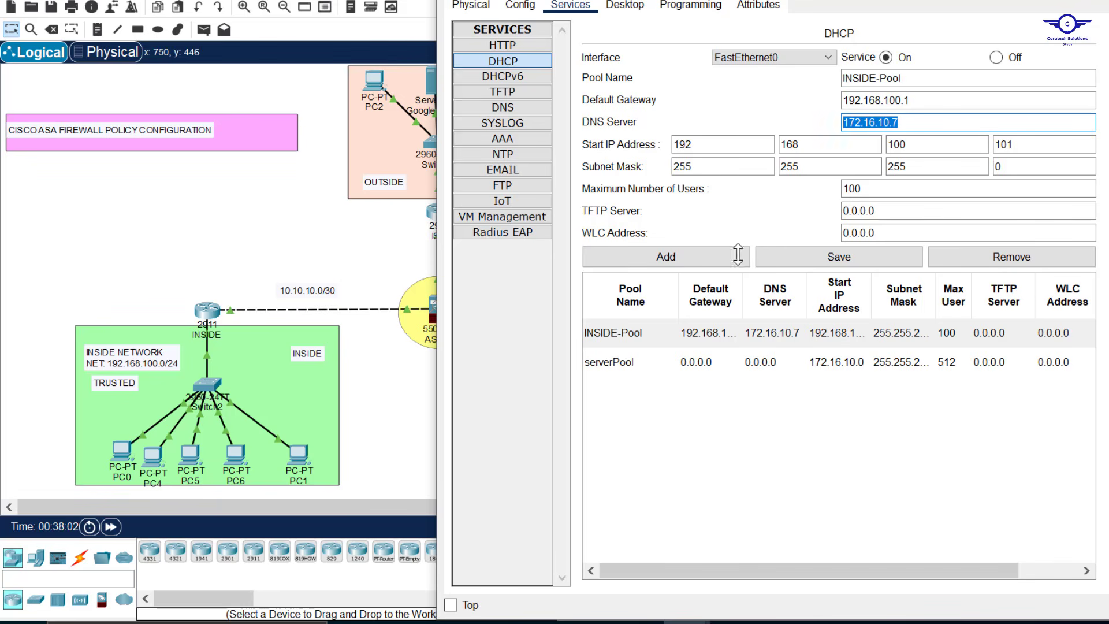
{"action": "left_click_drag", "start_coordinate": [738, 255], "coordinate": [794, 67]}
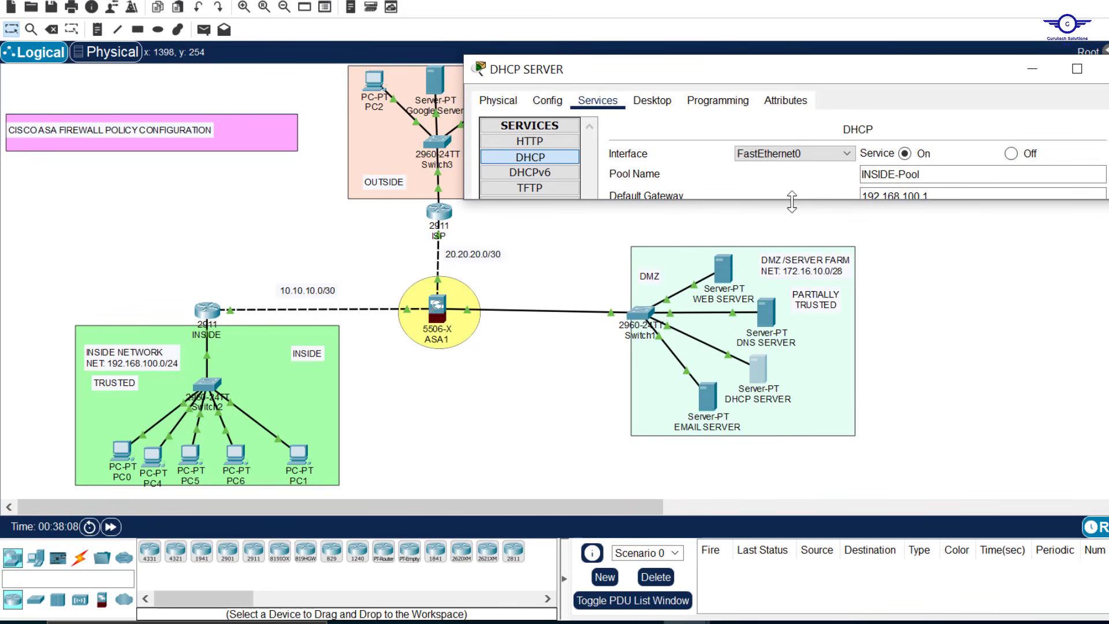
{"action": "left_click_drag", "start_coordinate": [797, 200], "coordinate": [793, 525]}
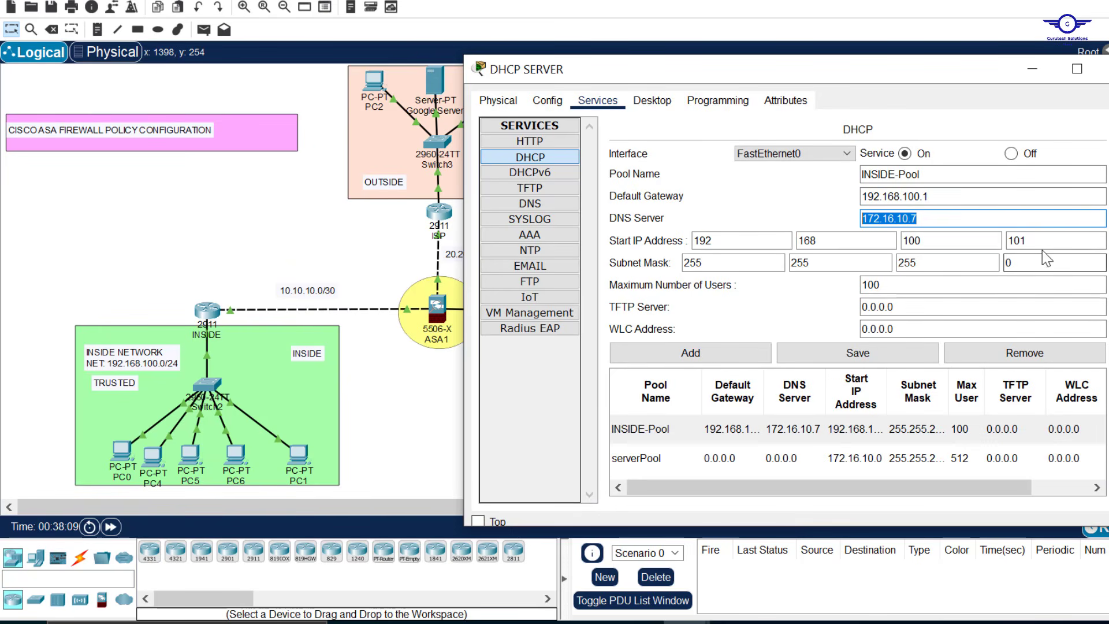
{"action": "left_click_drag", "start_coordinate": [875, 285], "coordinate": [855, 285]}
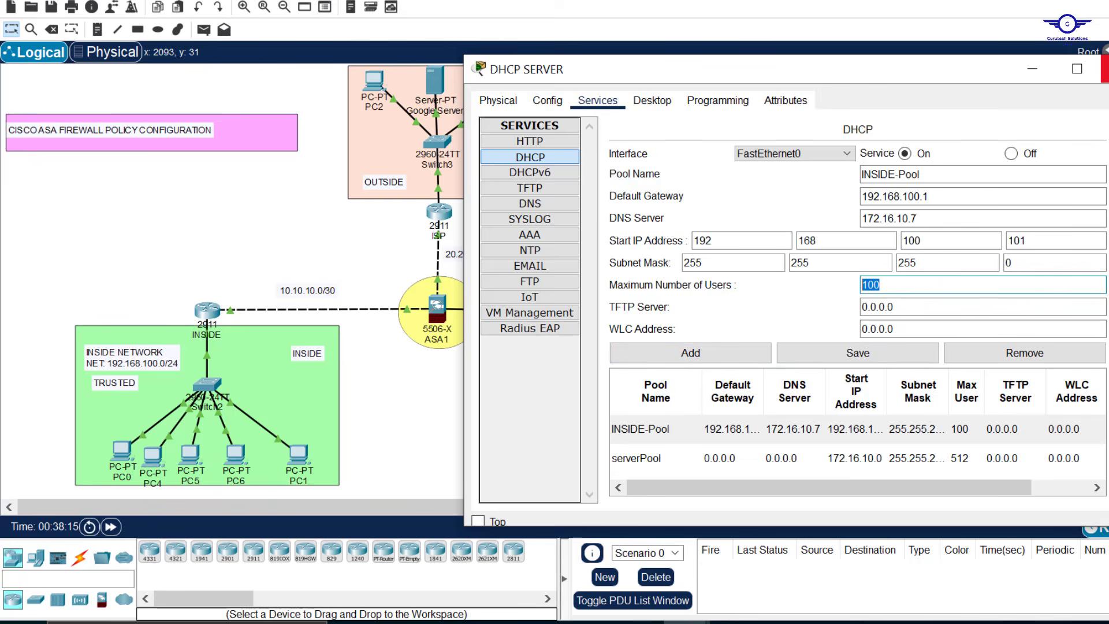
{"action": "left_click", "coordinate": [1105, 69]}
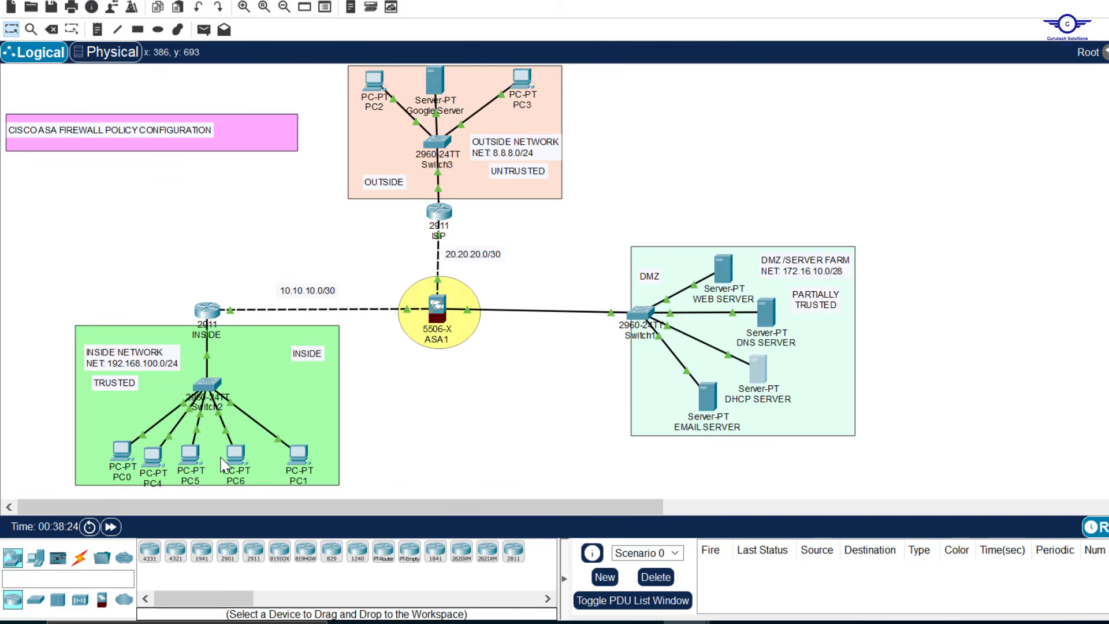
{"action": "mouse_move", "coordinate": [236, 461]}
{"action": "left_click", "coordinate": [207, 311]}
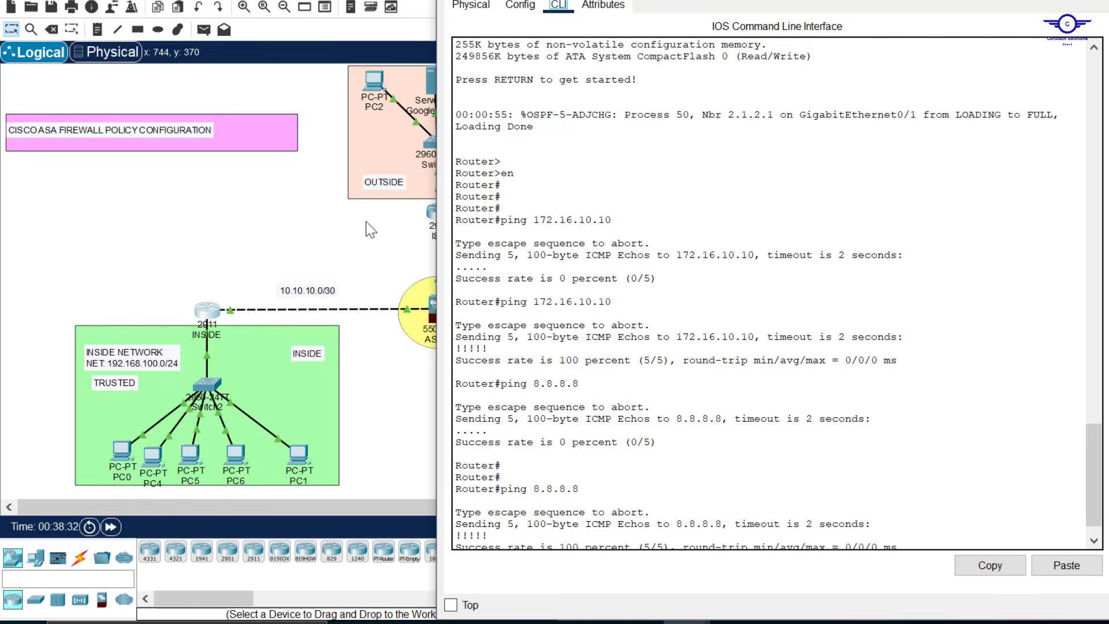
{"action": "left_click", "coordinate": [241, 226]}
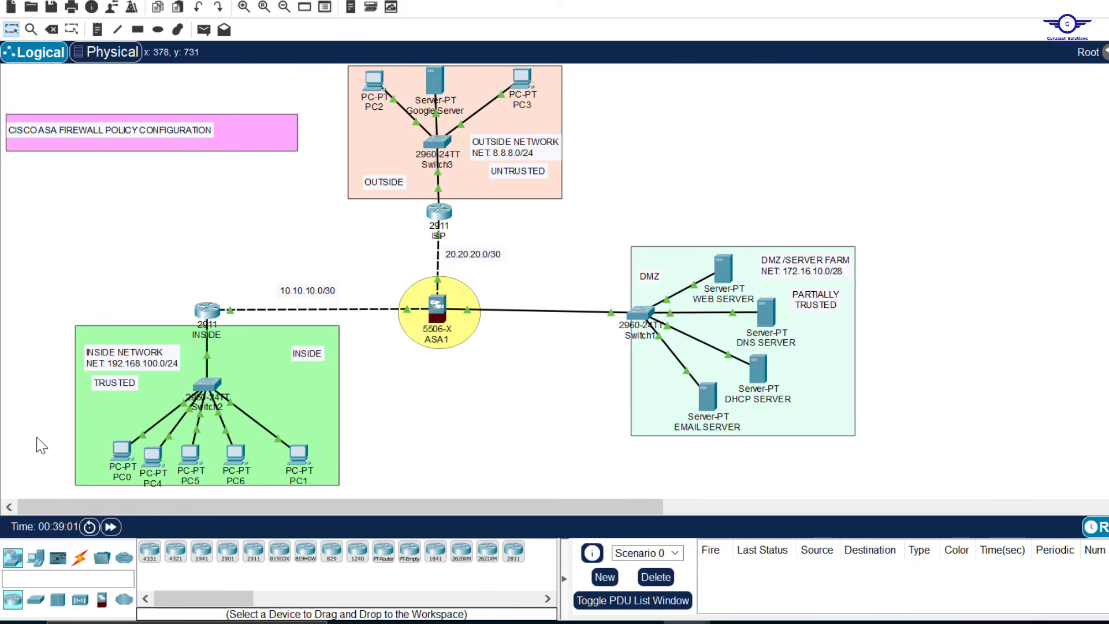
Step: Enter configuration mode for interface GigabitEthernet0/0 on the INSIDE router and continue in its command line
{"action": "left_click", "coordinate": [208, 311]}
{"action": "left_click", "coordinate": [523, 7]}
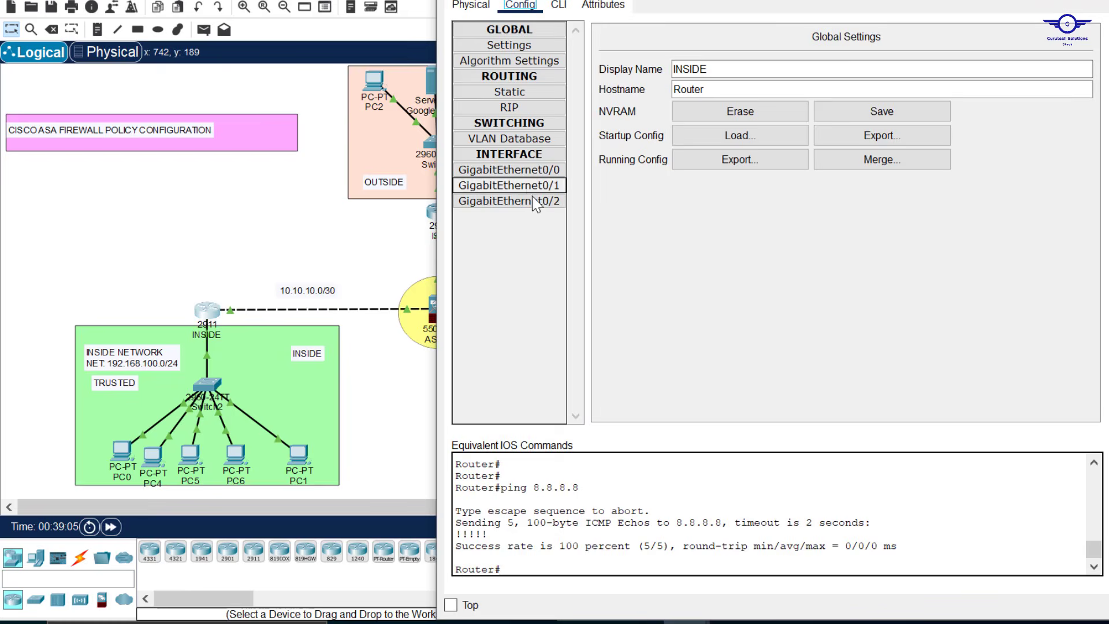
{"action": "left_click", "coordinate": [526, 169]}
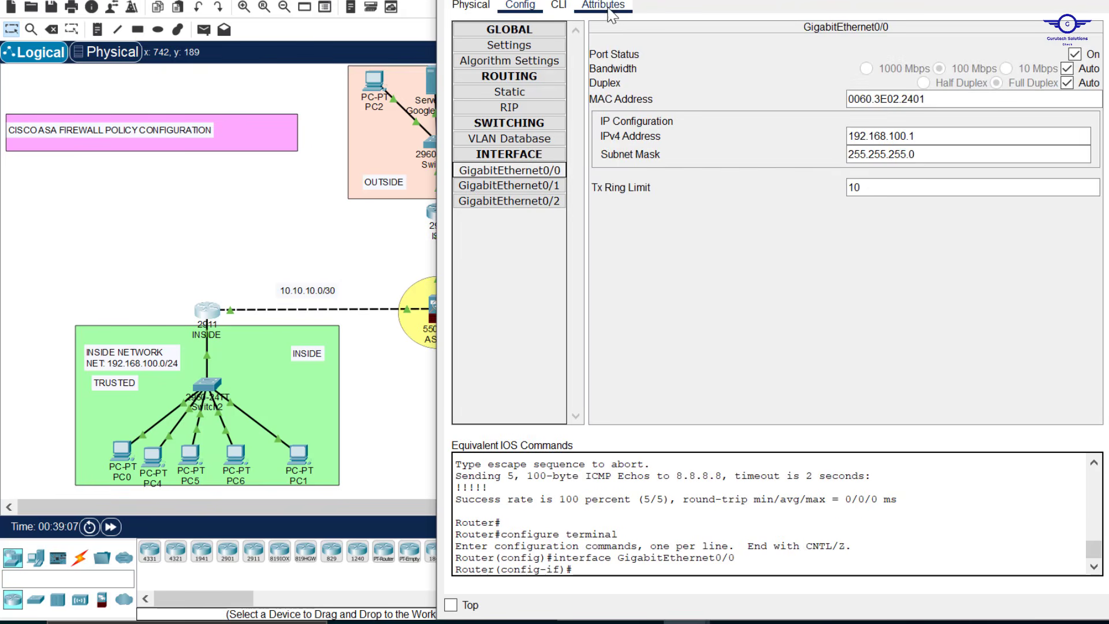
{"action": "left_click", "coordinate": [558, 7]}
{"action": "left_click_drag", "start_coordinate": [721, 62], "coordinate": [702, 13]}
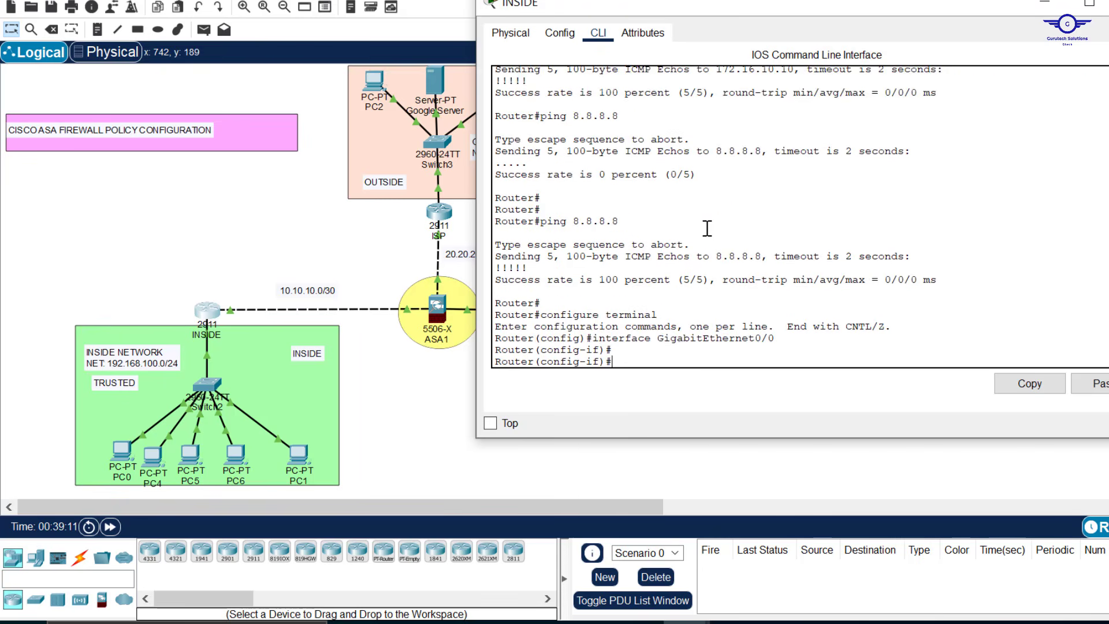
{"action": "key", "text": "Return"}
{"action": "key", "text": "Return"}
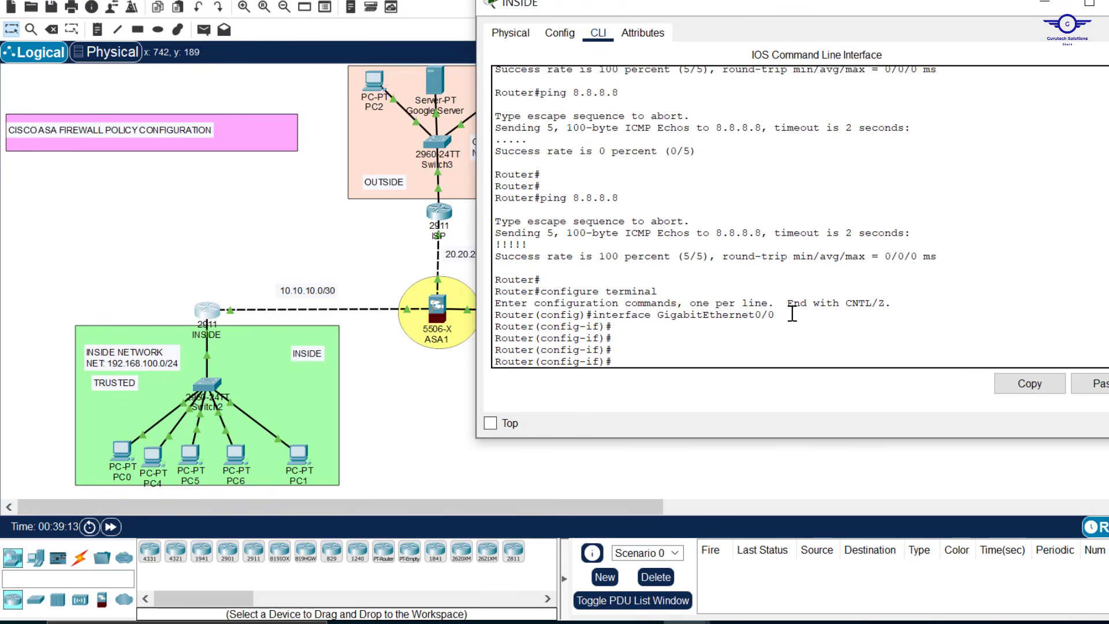
Step: Set the IP helper address on the router's GigabitEthernet0/0 interface to 172.16.10.10
{"action": "left_click_drag", "start_coordinate": [792, 314], "coordinate": [598, 313]}
{"action": "type", "text": "IP HELP"}
{"action": "key", "text": "Tab"}
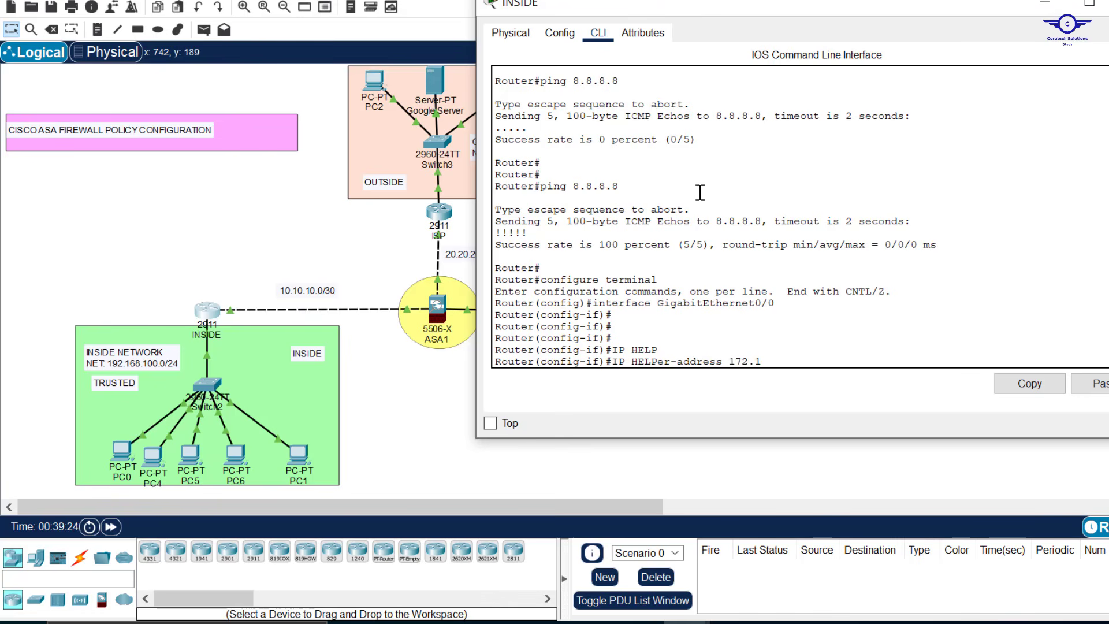
{"action": "type", "text": "6.10.10"}
{"action": "key", "text": "Return"}
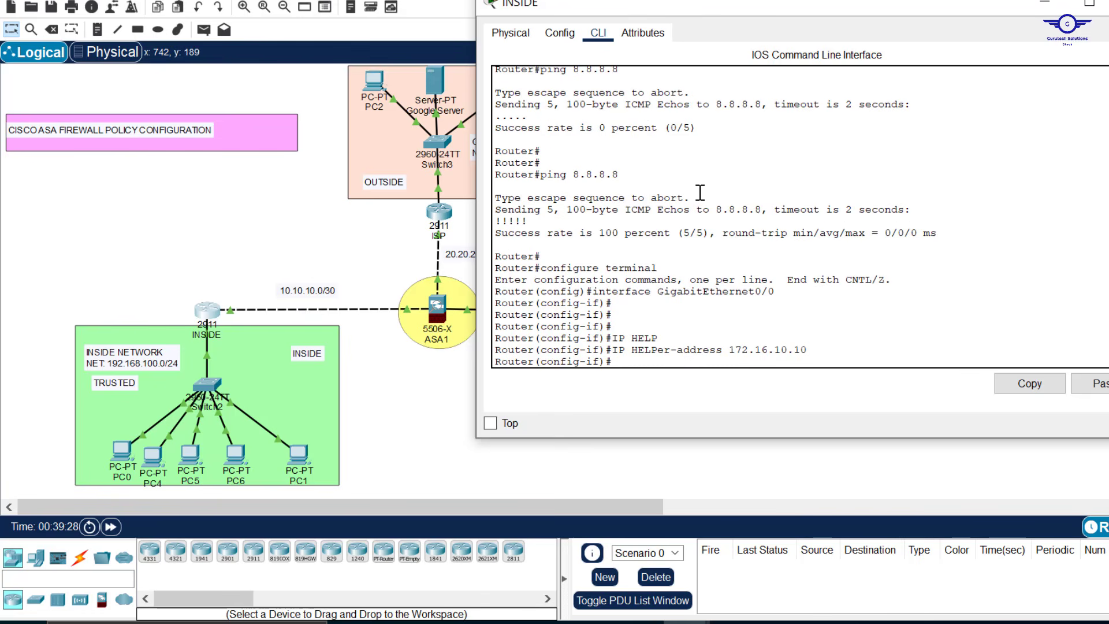
Step: Leave interface configuration on the INSIDE router, save its running configuration with DO WR, and close the router's window
{"action": "type", "text": "EX"}
{"action": "key", "text": "Return"}
{"action": "key", "text": "Return"}
{"action": "key", "text": "Return"}
{"action": "key", "text": "Return"}
{"action": "type", "text": "DO WR"}
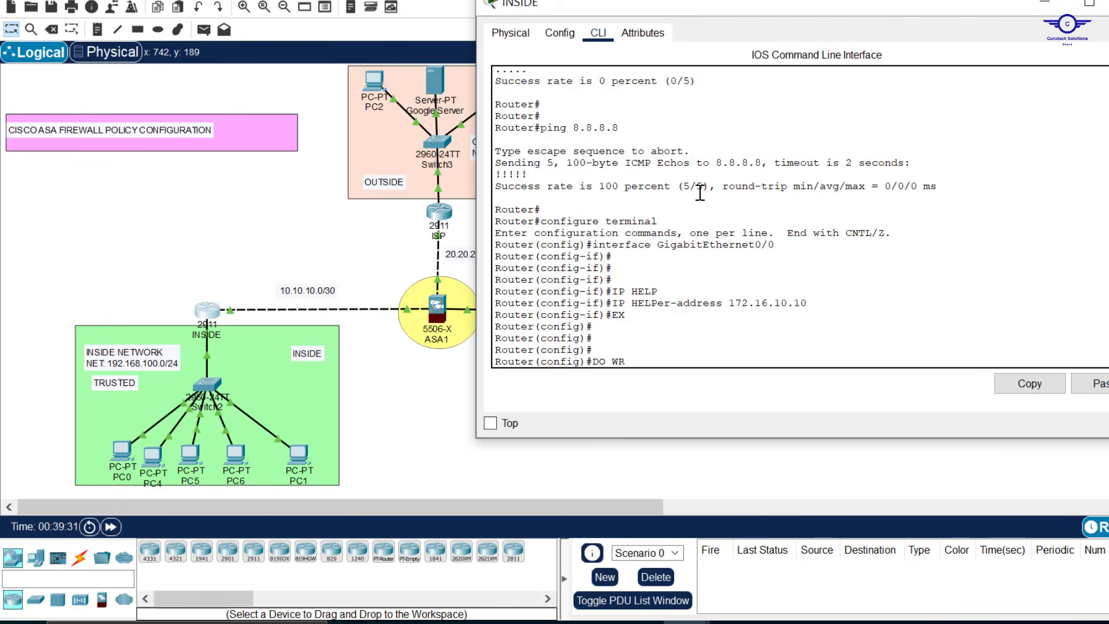
{"action": "key", "text": "Return"}
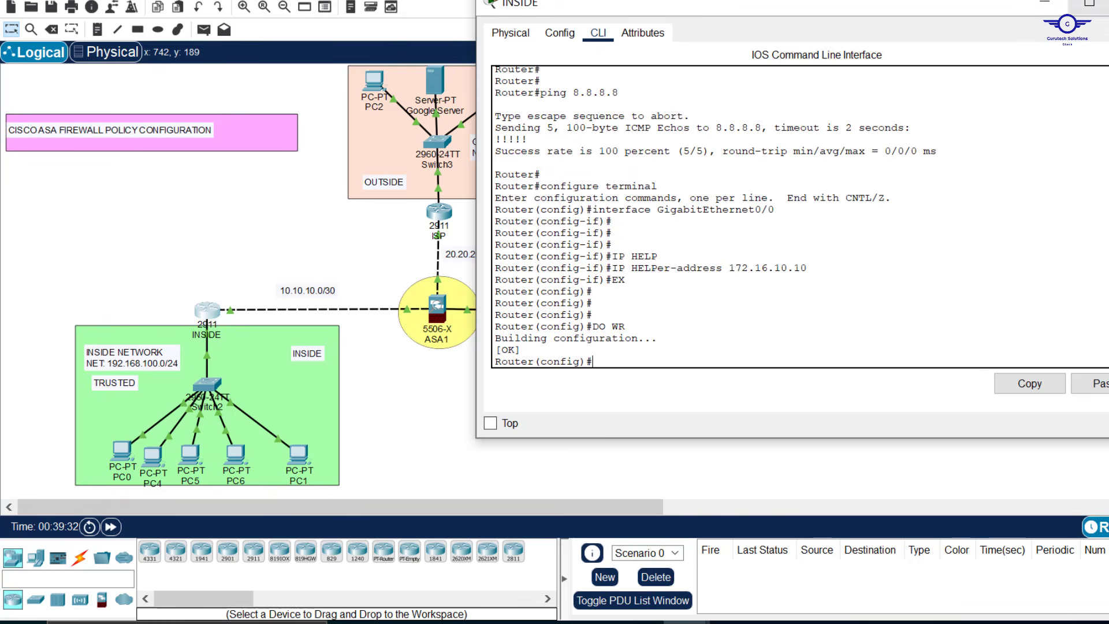
{"action": "left_click", "coordinate": [1108, 3]}
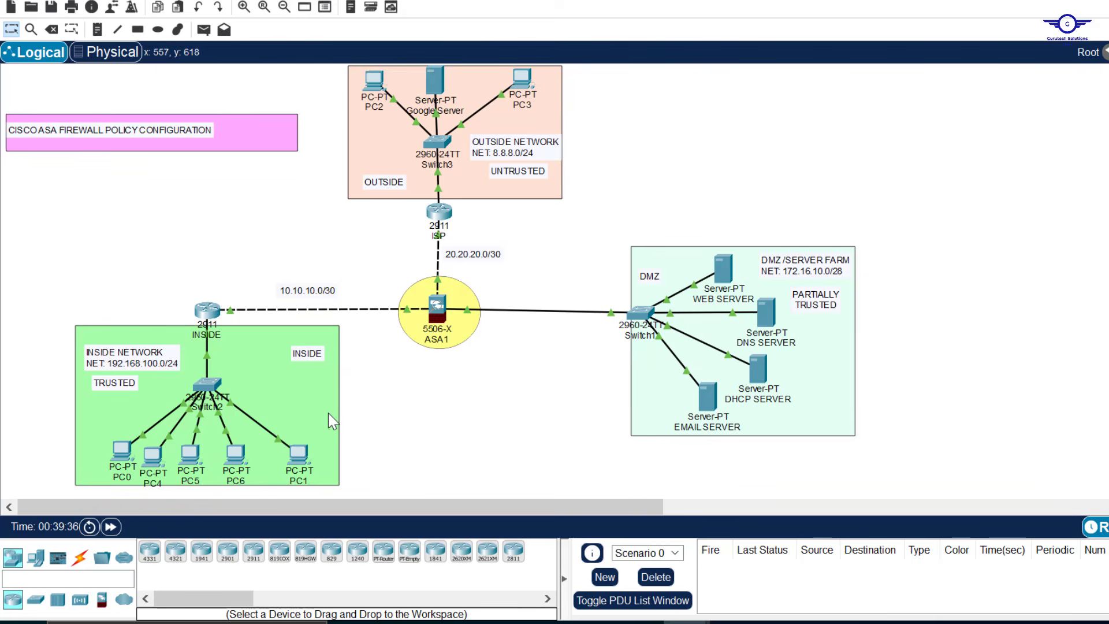
Step: Renew PC1's IPv4 settings by switching its IP configuration to static and back to DHCP, and close its window
{"action": "left_click", "coordinate": [302, 453]}
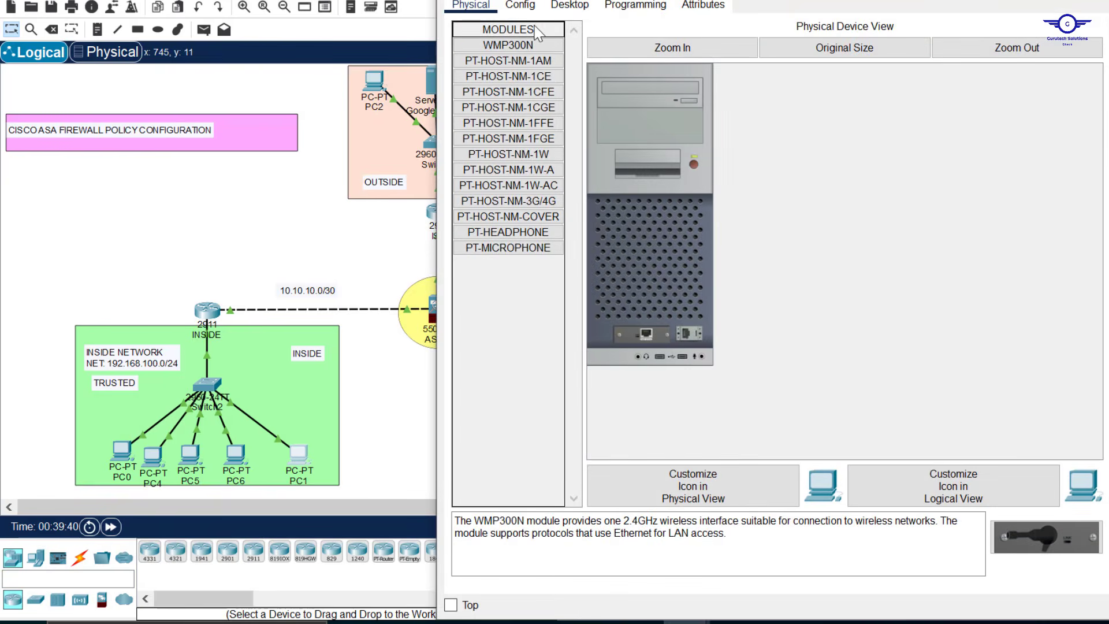
{"action": "left_click", "coordinate": [567, 7]}
{"action": "left_click", "coordinate": [526, 64]}
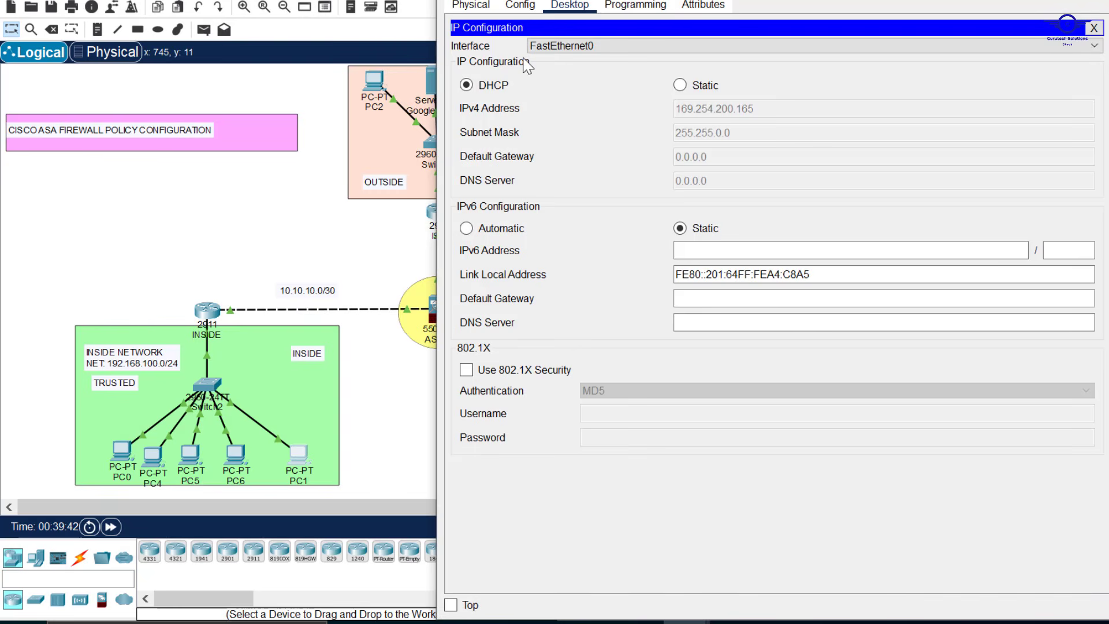
{"action": "left_click", "coordinate": [682, 86]}
{"action": "left_click", "coordinate": [485, 85]}
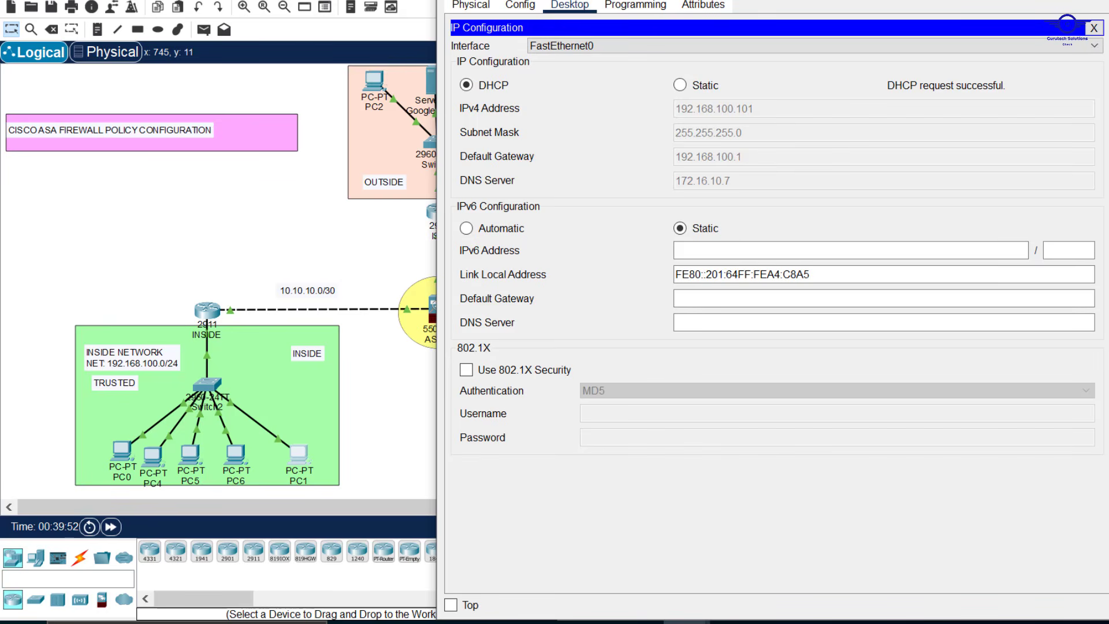
{"action": "left_click", "coordinate": [1101, 1]}
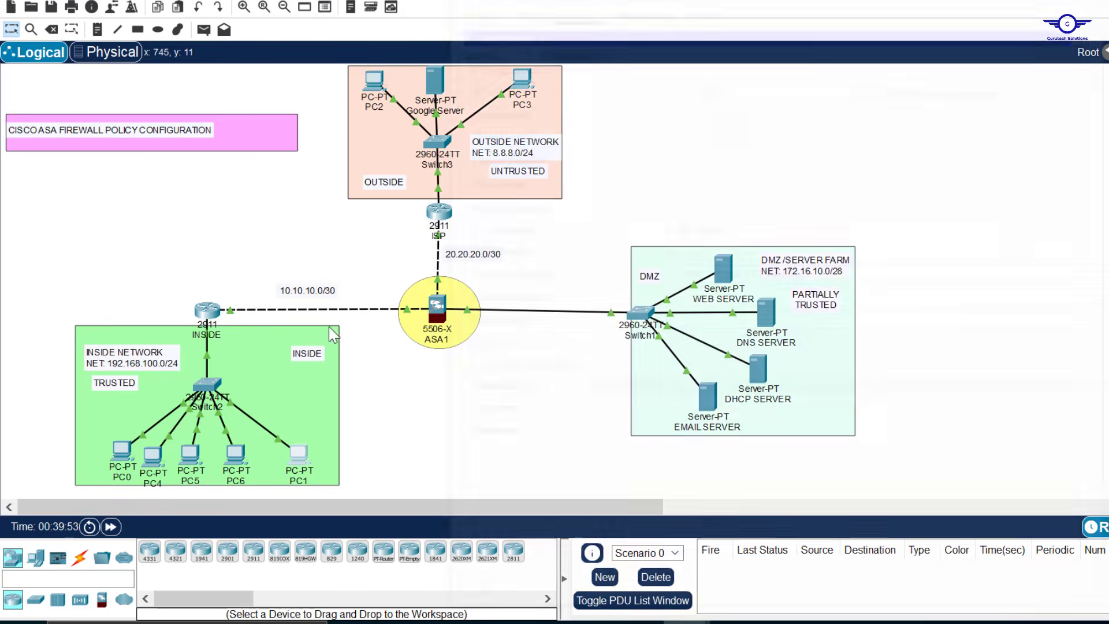
Step: Renew PC4's IPv4 settings by switching its IP configuration to static and back to DHCP
{"action": "left_click", "coordinate": [155, 456]}
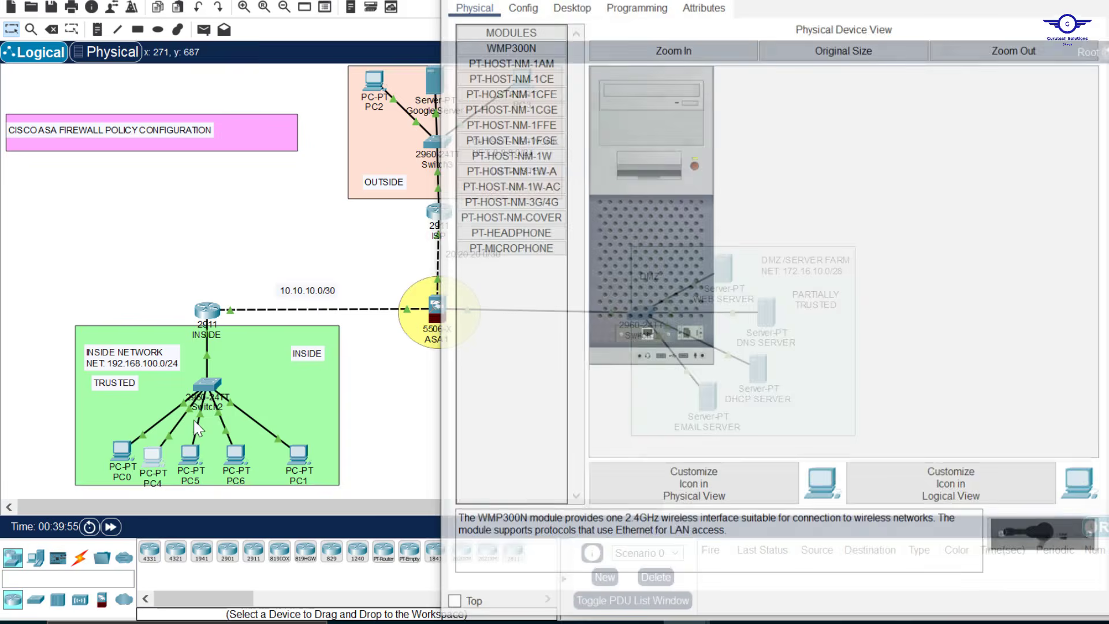
{"action": "left_click", "coordinate": [570, 4]}
{"action": "left_click", "coordinate": [523, 54]}
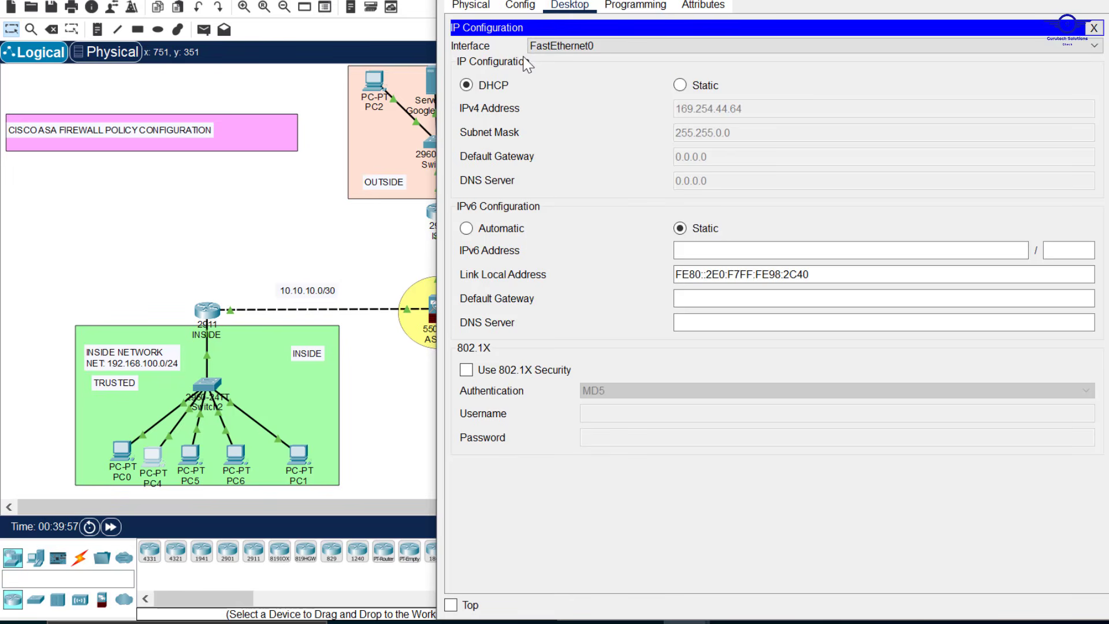
{"action": "left_click", "coordinate": [680, 86]}
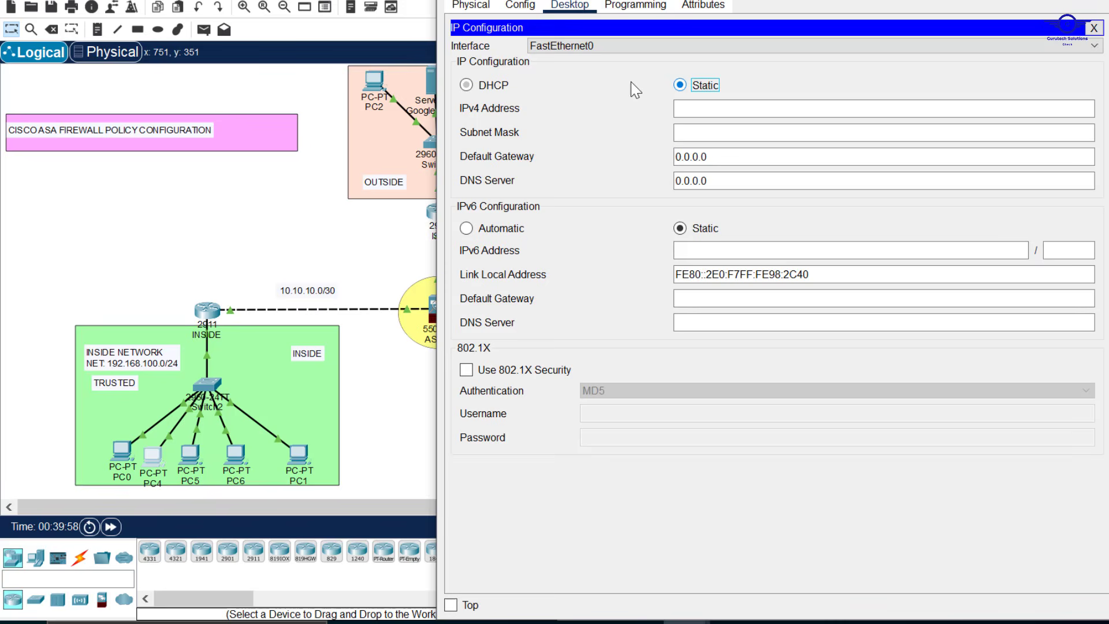
{"action": "left_click", "coordinate": [480, 85]}
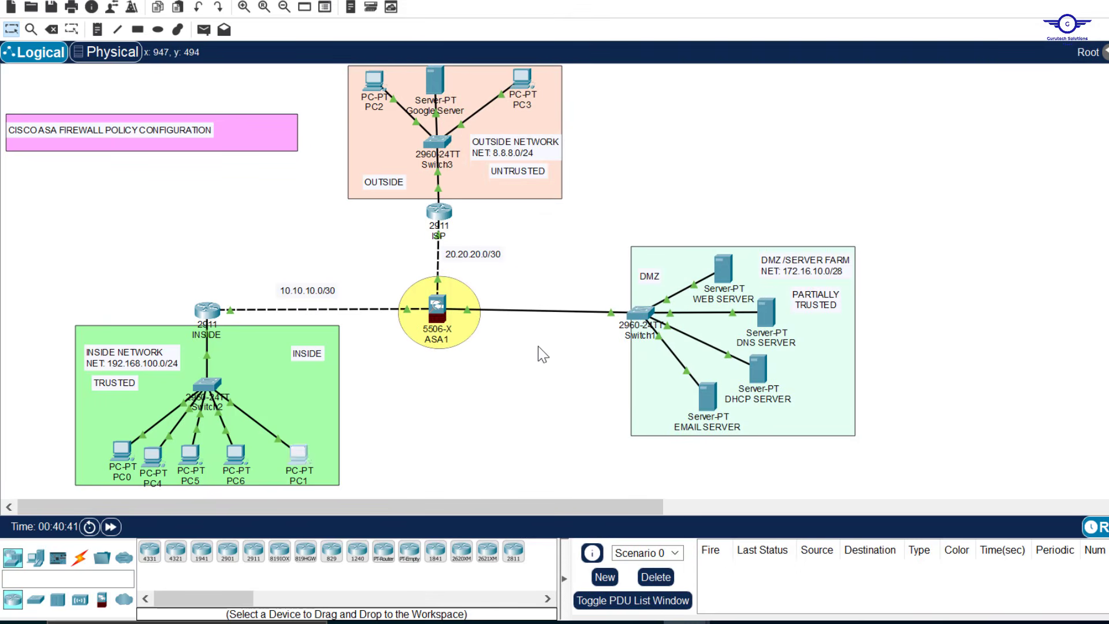
{"action": "left_click", "coordinate": [540, 346]}
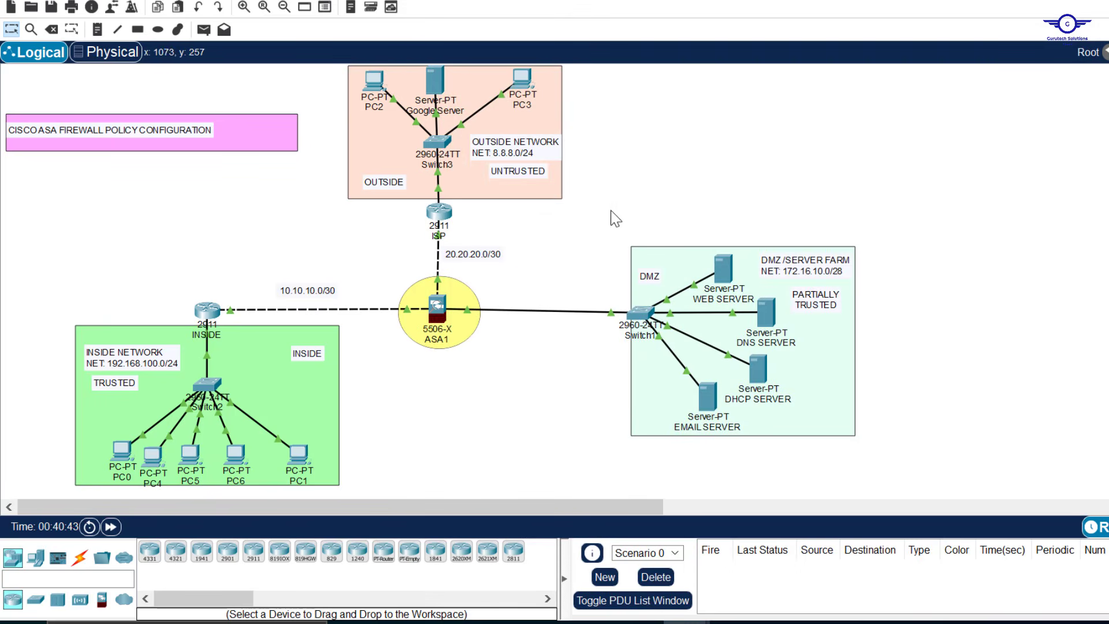
{"action": "left_click_drag", "start_coordinate": [611, 212], "coordinate": [884, 463]}
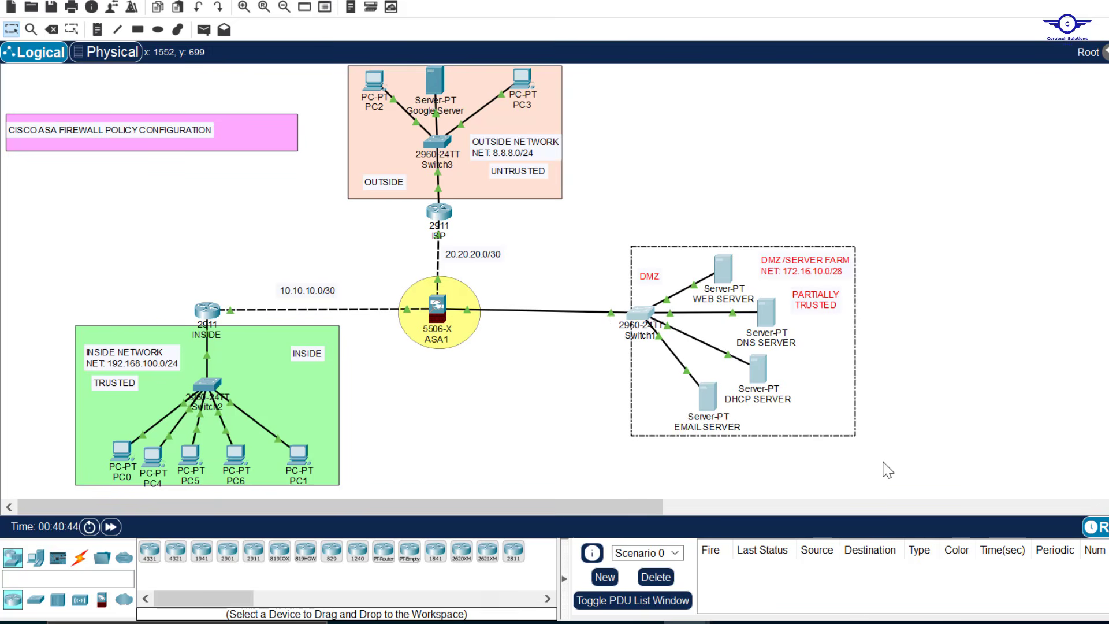
{"action": "left_click", "coordinate": [366, 448]}
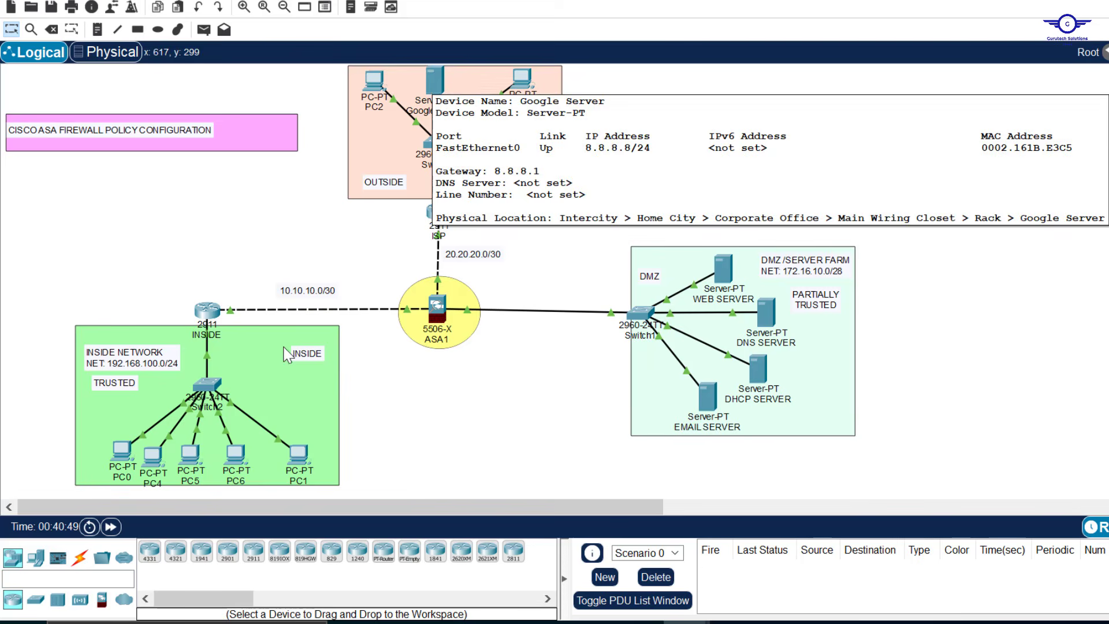
Step: Ping the Google Server at 8.8.8.8 from PC6's command prompt
{"action": "left_click", "coordinate": [233, 453]}
{"action": "left_click", "coordinate": [570, 5]}
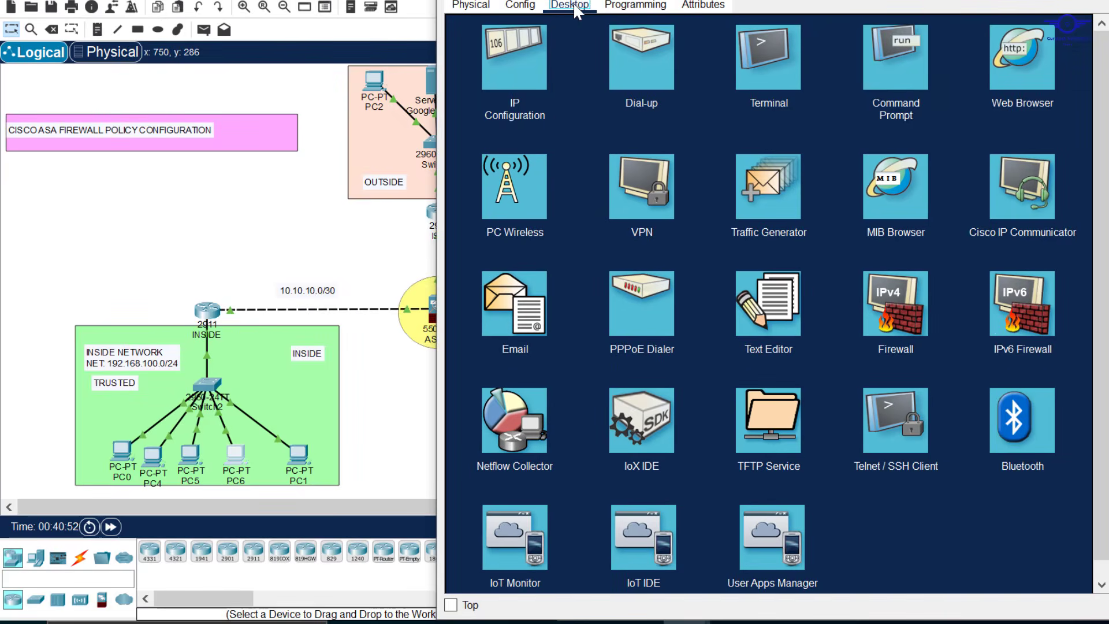
{"action": "left_click", "coordinate": [899, 68]}
{"action": "type", "text": "PIN"}
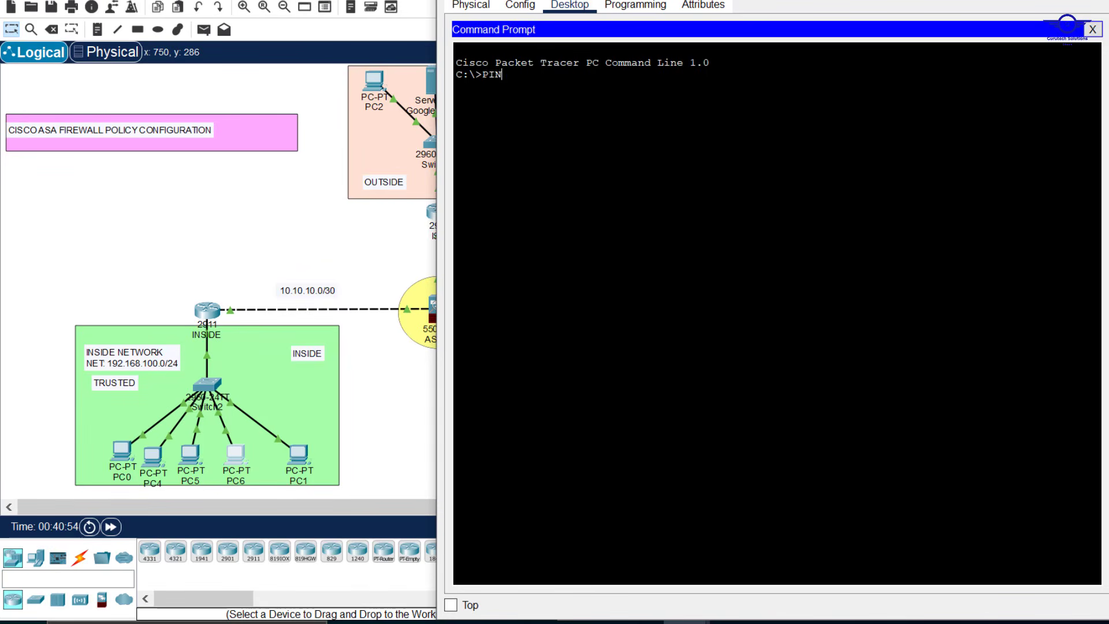
{"action": "type", "text": "G 8.8.8.8"}
{"action": "key", "text": "Return"}
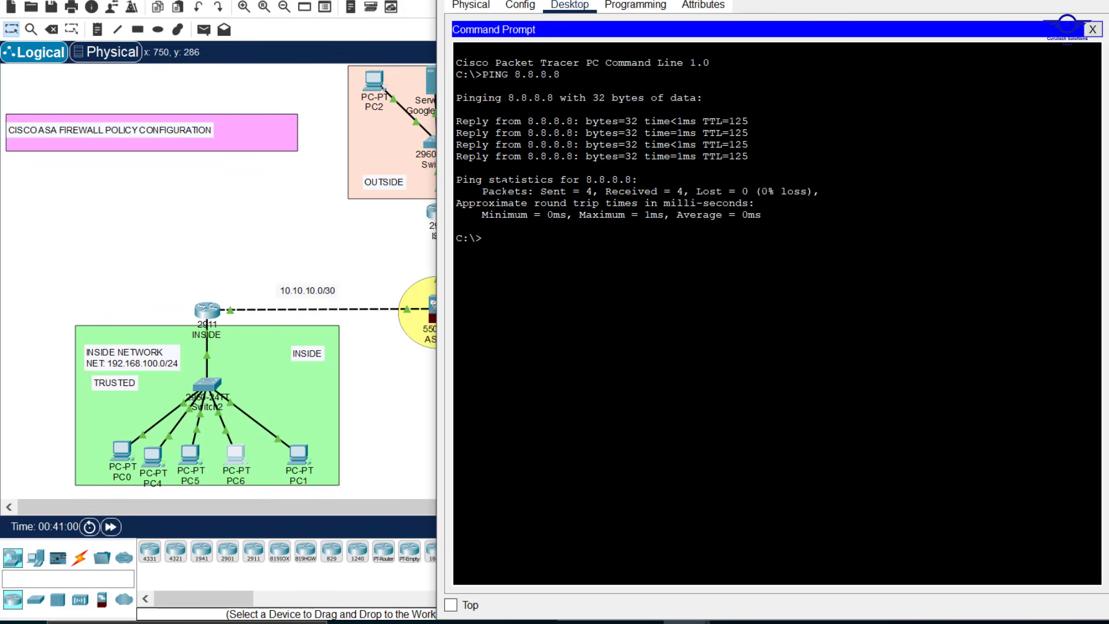
Step: Trace the route from PC6 to 8.8.8.8 with TRACERT, examine the listed hops, and close PC6's window
{"action": "type", "text": "TRACERT 8.8.8.8"}
{"action": "key", "text": "Return"}
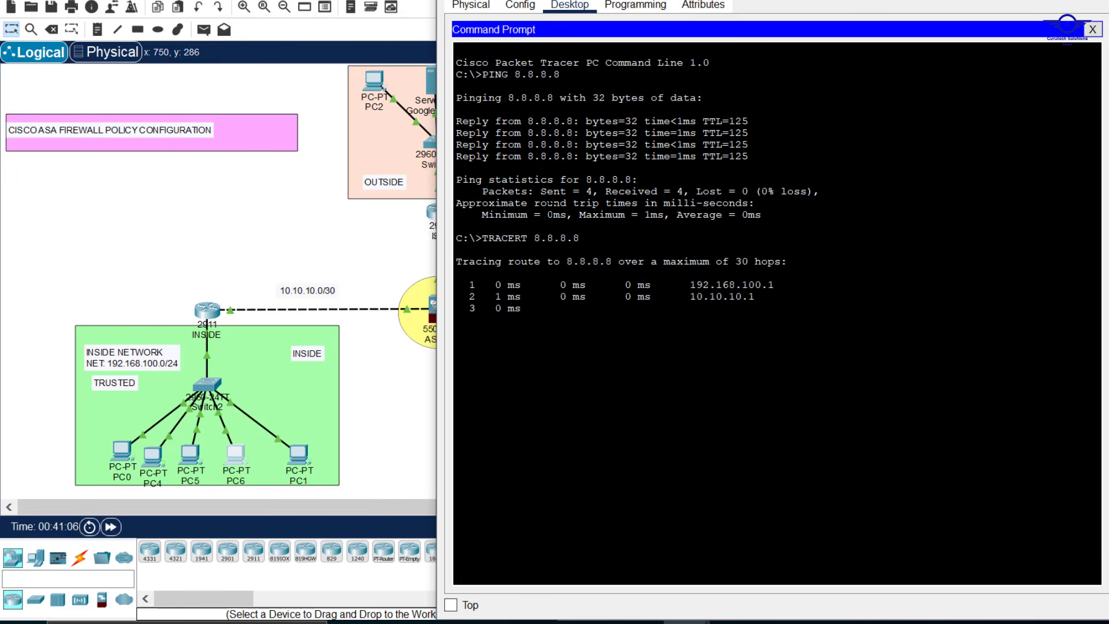
{"action": "left_click_drag", "start_coordinate": [735, 321], "coordinate": [467, 281]}
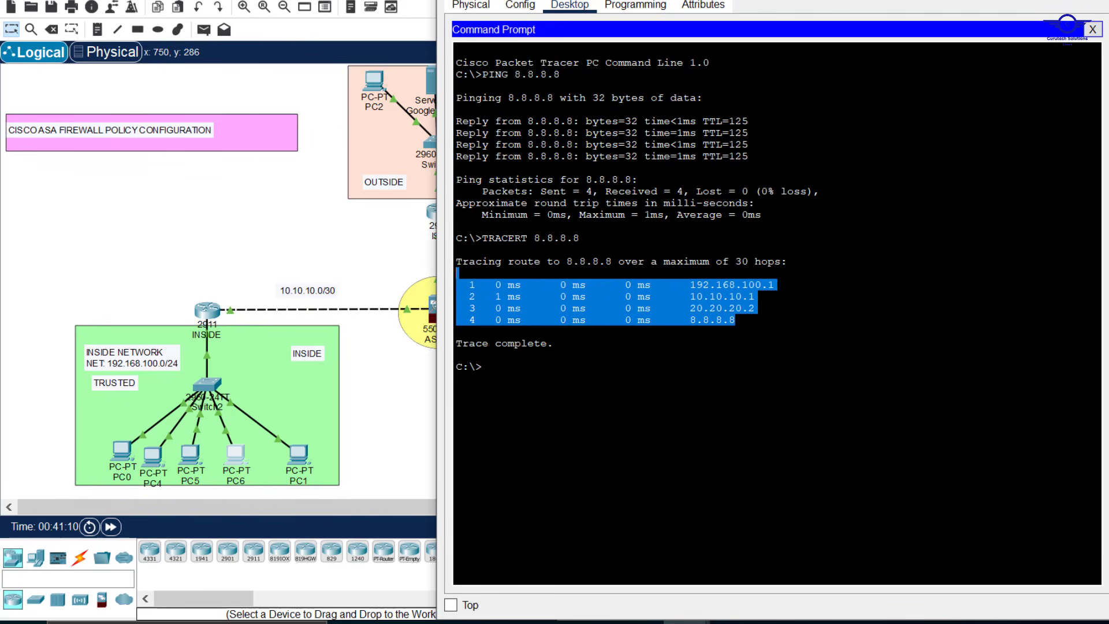
{"action": "left_click", "coordinate": [1096, 0]}
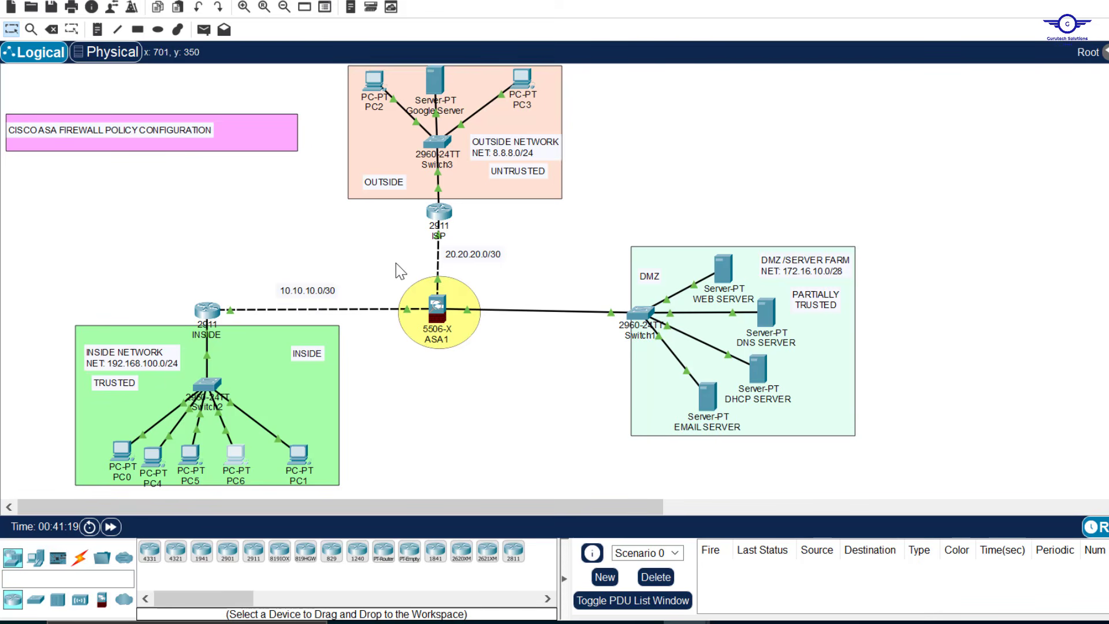
{"action": "left_click_drag", "start_coordinate": [380, 266], "coordinate": [541, 372]}
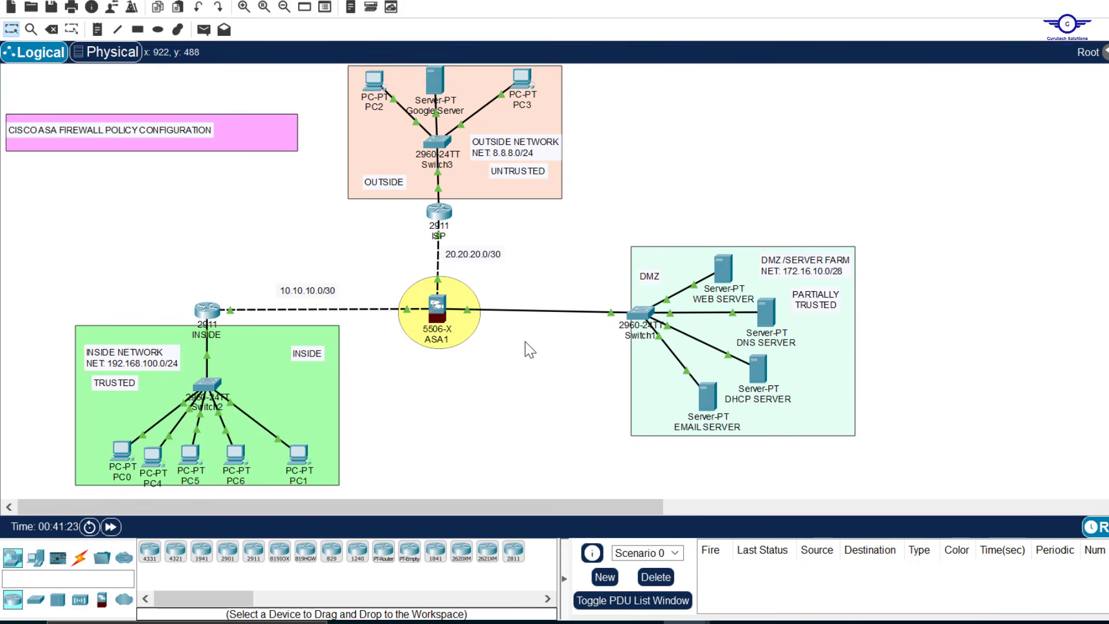